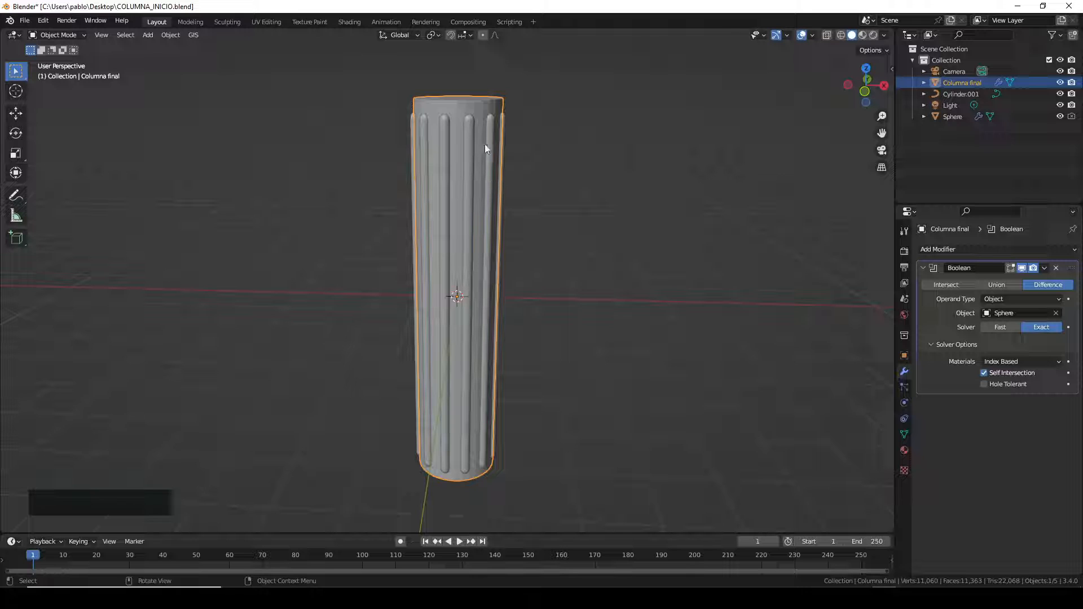
- Hide the Sphere flute array in the viewport, leaving the Boolean-cut grooves of Columna final in view
{"action": "left_click", "coordinate": [954, 118]}
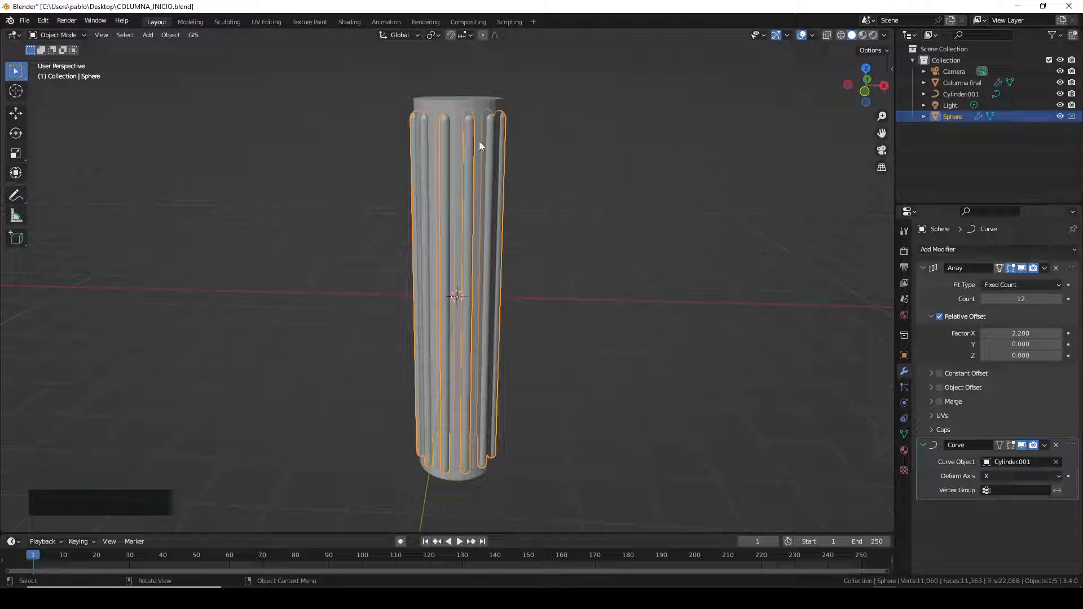
{"action": "middle_click_drag", "start_coordinate": [543, 151], "coordinate": [519, 170]}
{"action": "left_click", "coordinate": [470, 88]}
{"action": "middle_click_drag", "start_coordinate": [570, 194], "coordinate": [584, 181]}
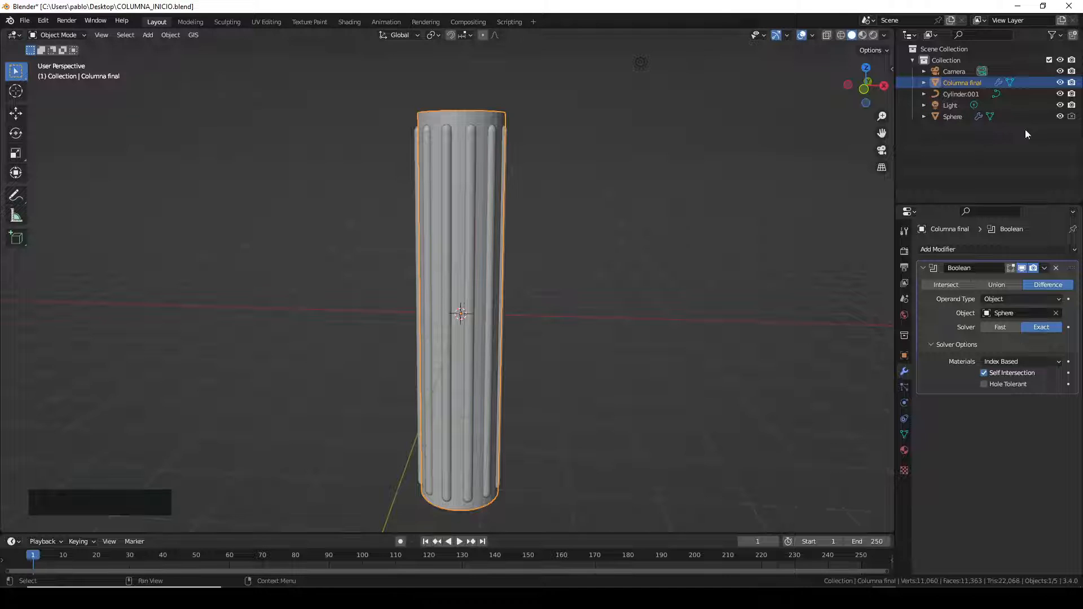
{"action": "left_click", "coordinate": [1060, 116]}
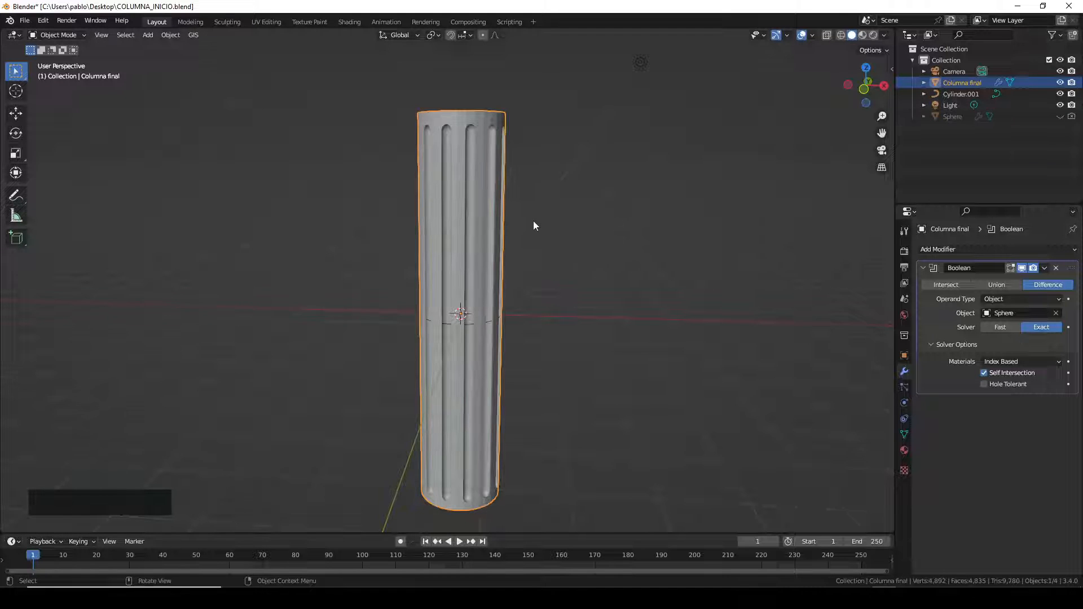
{"action": "middle_click_drag", "start_coordinate": [535, 225], "coordinate": [542, 308]}
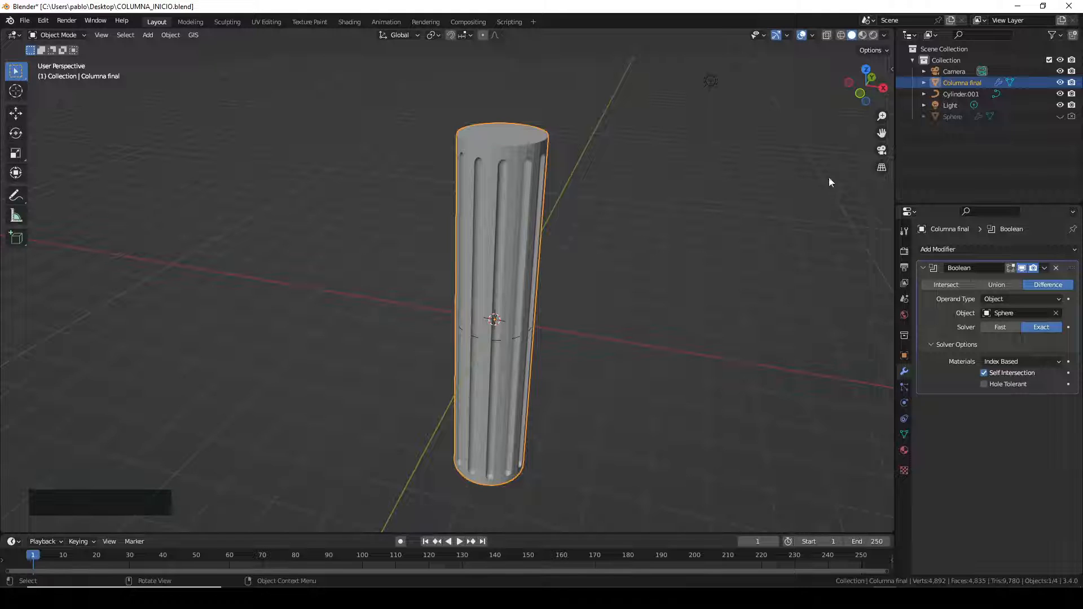
- Apply the Boolean modifier on Columna final and enter Edit Mode on its mesh
{"action": "left_click", "coordinate": [1043, 268]}
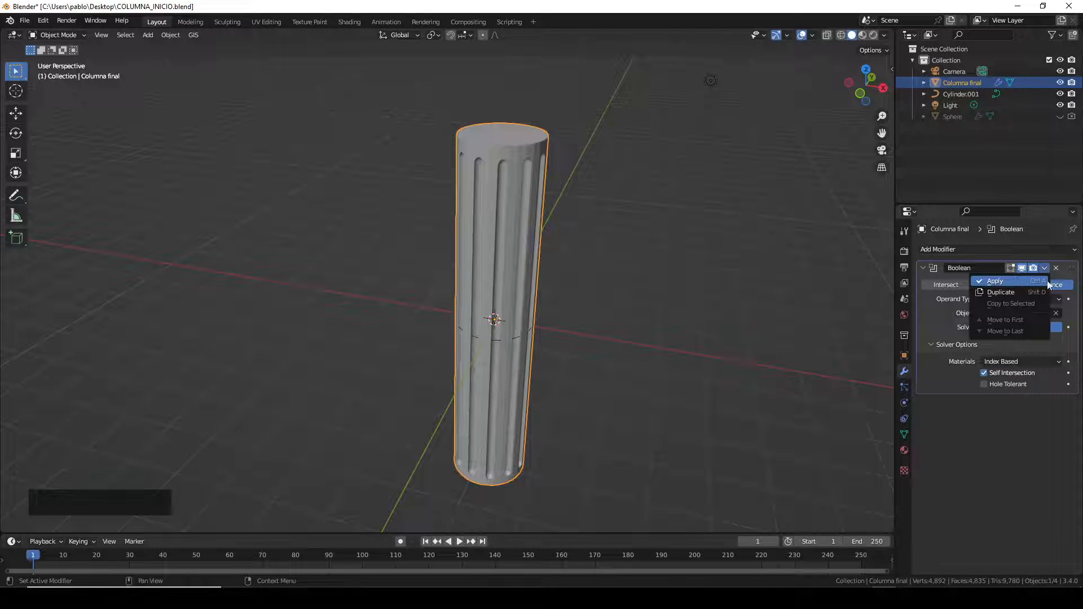
{"action": "left_click", "coordinate": [1044, 281]}
{"action": "key", "text": "Tab"}
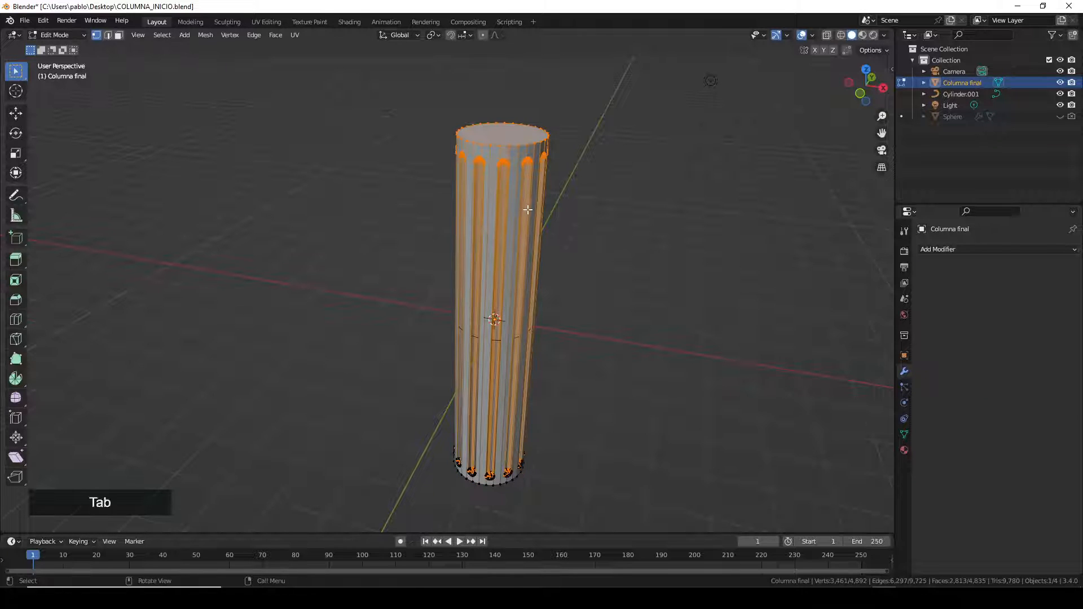
- Show the whole column in front view and deselect all of its vertices
{"action": "middle_click_drag", "start_coordinate": [542, 215], "coordinate": [600, 209]}
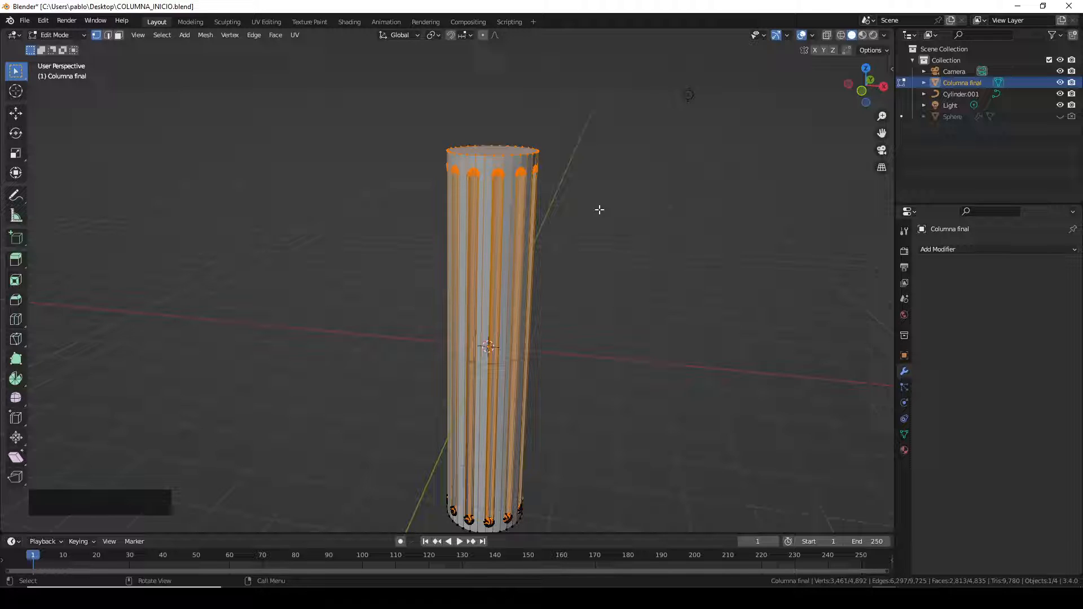
{"action": "key", "text": "KP_1"}
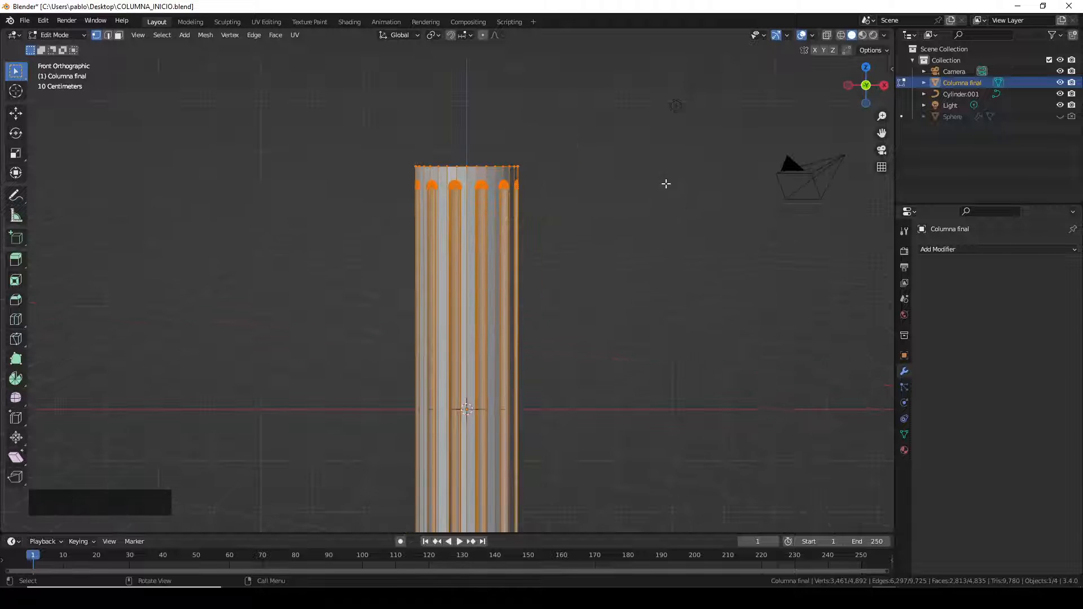
{"action": "scroll", "coordinate": [666, 183], "scroll_direction": "down", "scroll_amount": 4}
{"action": "middle_click_drag", "start_coordinate": [615, 368], "coordinate": [476, 431], "text": "shift"}
{"action": "scroll", "coordinate": [494, 311], "scroll_direction": "up", "scroll_amount": 3}
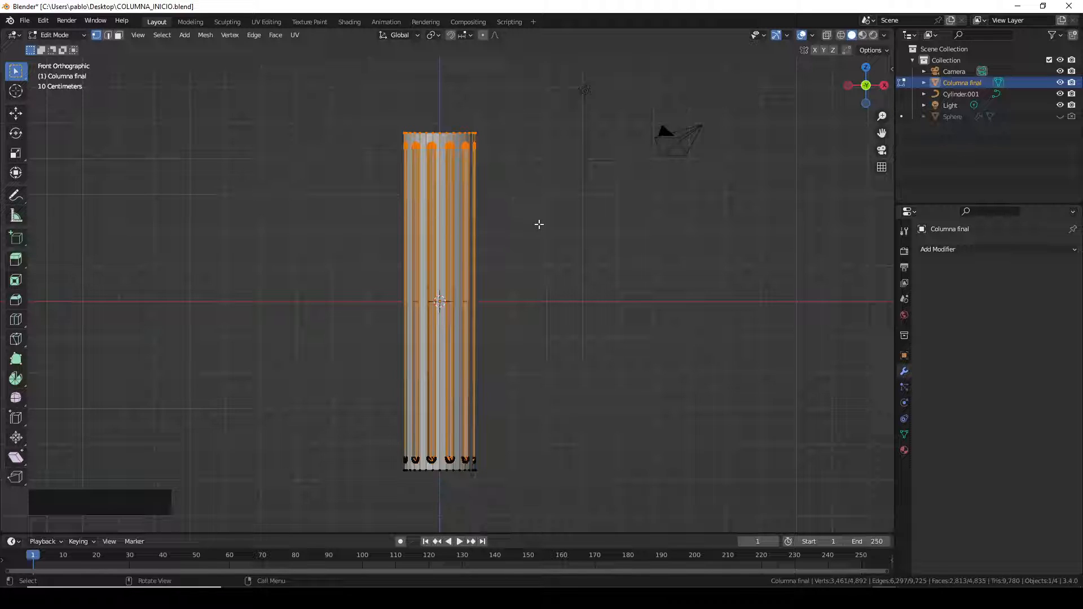
{"action": "key", "text": "alt+a"}
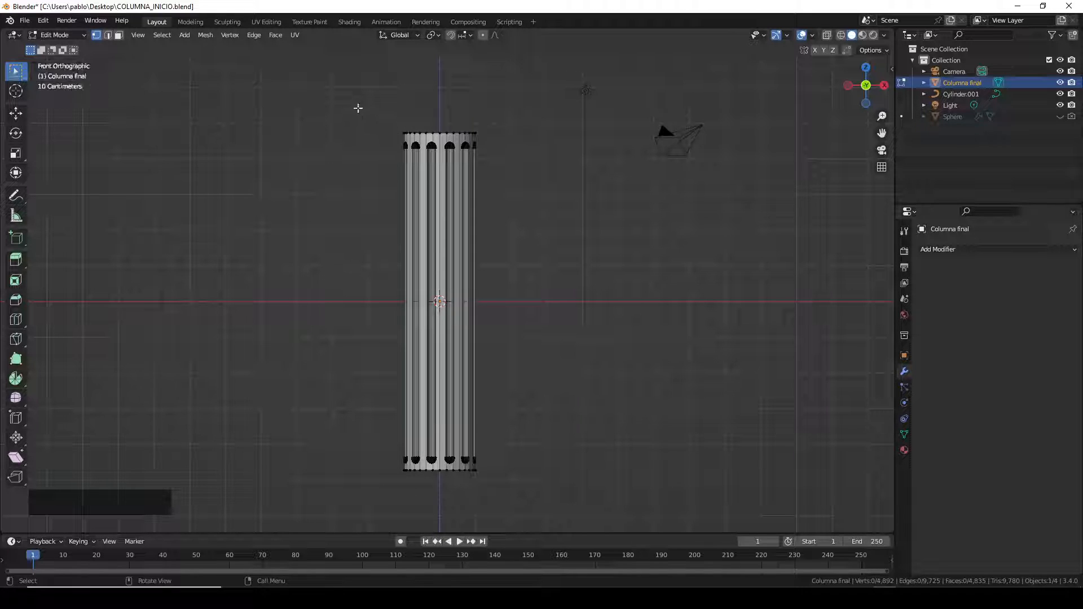
- Try to box-select the vertices at the column's upper end without X-ray and inspect the selection from an angle
{"action": "left_click_drag", "start_coordinate": [357, 107], "coordinate": [516, 176]}
{"action": "scroll", "coordinate": [440, 108], "scroll_direction": "up", "scroll_amount": 4}
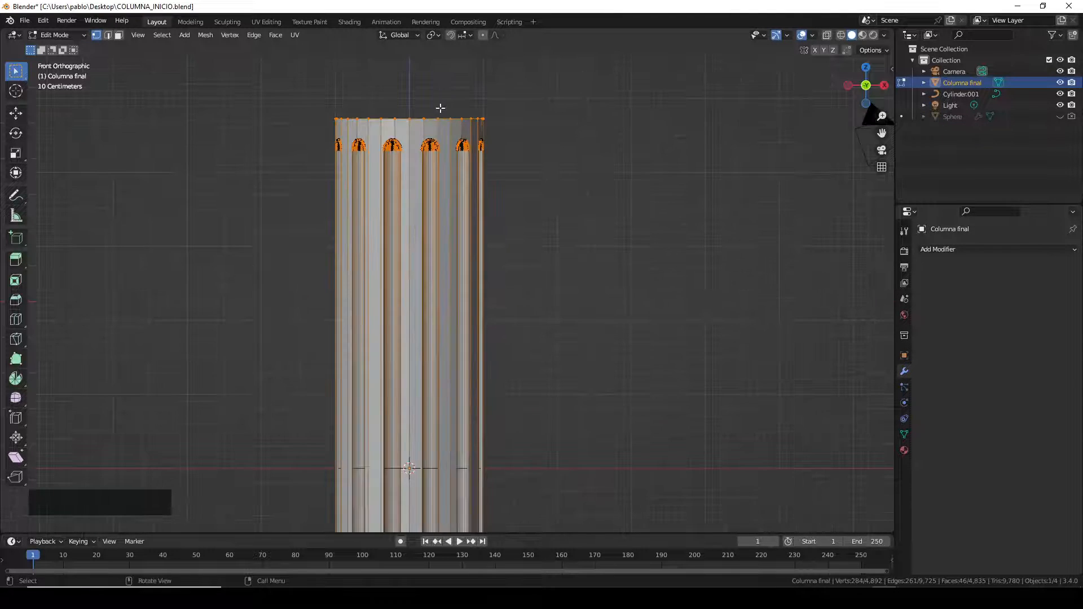
{"action": "middle_click_drag", "start_coordinate": [440, 108], "coordinate": [428, 149]}
{"action": "middle_click_drag", "start_coordinate": [365, 190], "coordinate": [291, 236]}
- Enable X-ray in front view and box-select all vertices at the column's upper end, including those on the far side
{"action": "key", "text": "KP_1"}
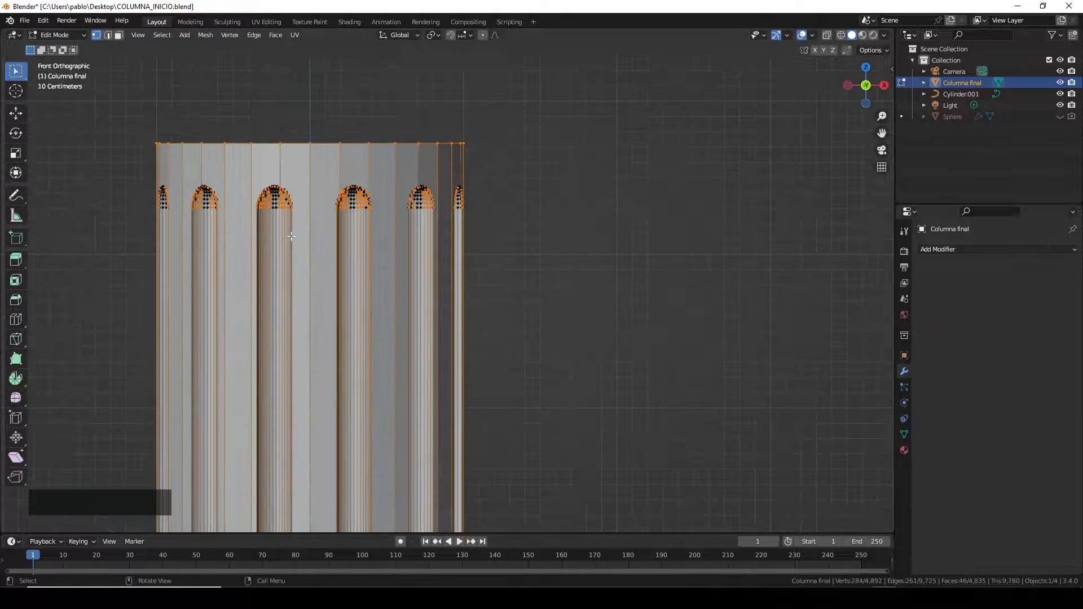
{"action": "middle_click_drag", "start_coordinate": [512, 227], "coordinate": [722, 269], "text": "shift"}
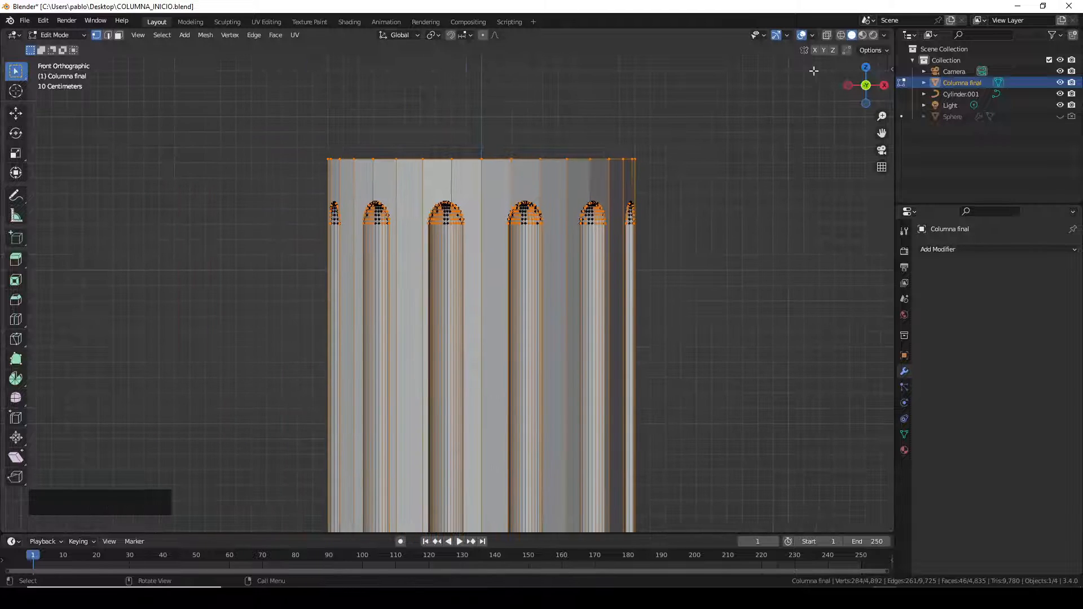
{"action": "left_click", "coordinate": [827, 36]}
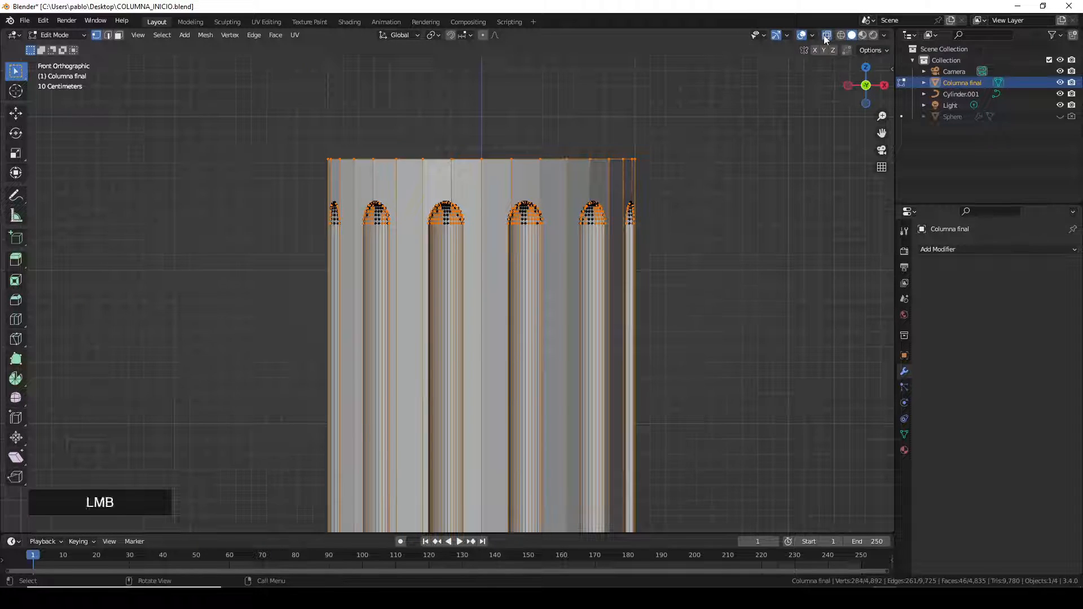
{"action": "left_click_drag", "start_coordinate": [223, 111], "coordinate": [725, 279]}
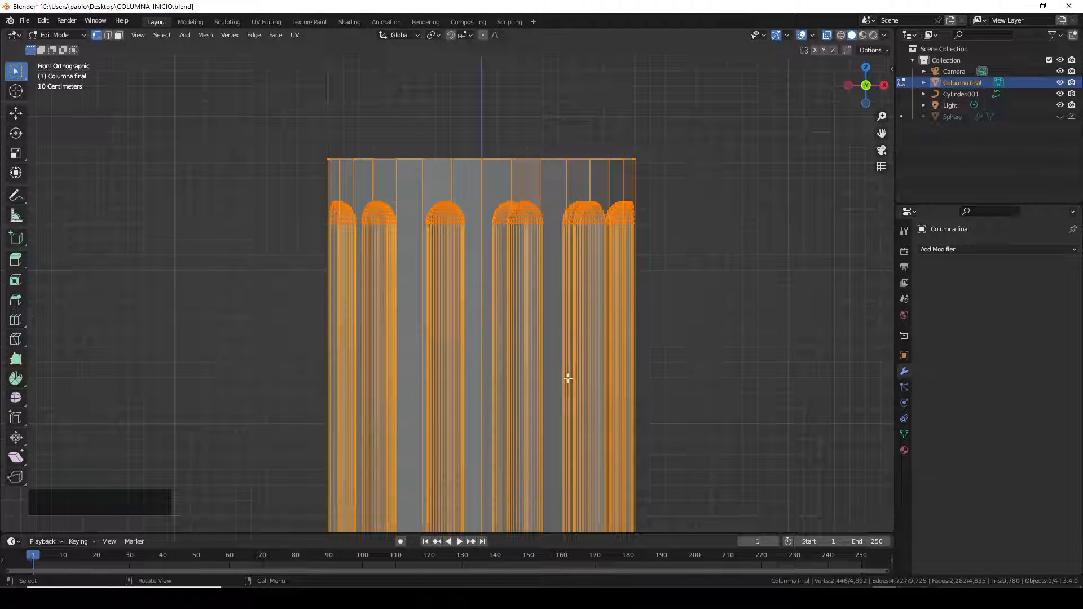
{"action": "middle_click_drag", "start_coordinate": [568, 378], "coordinate": [575, 327]}
{"action": "key", "text": "KP_1"}
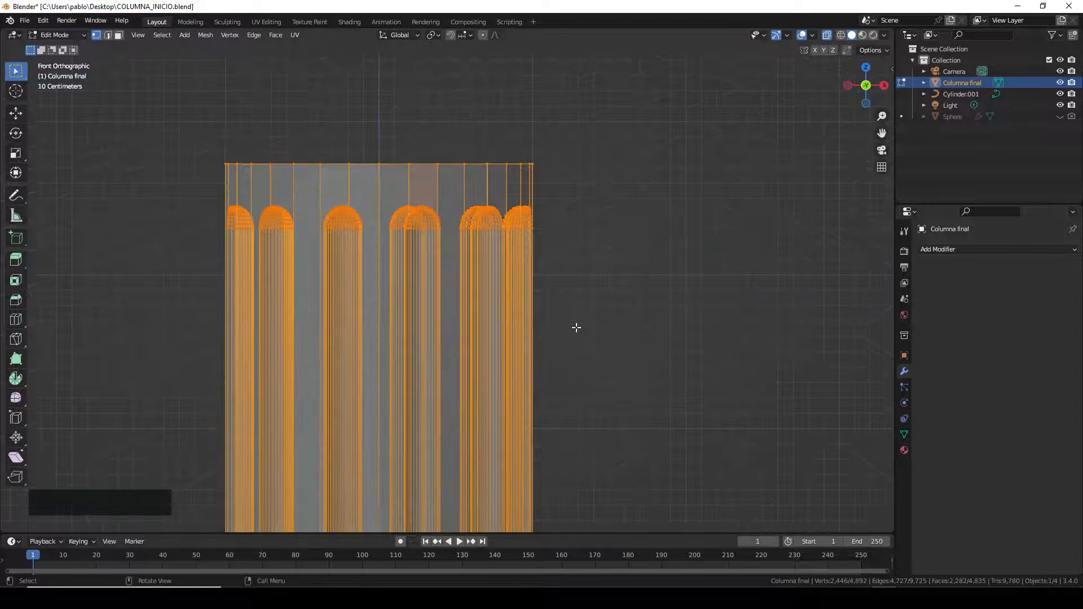
{"action": "middle_click_drag", "start_coordinate": [502, 339], "coordinate": [589, 298], "text": "shift"}
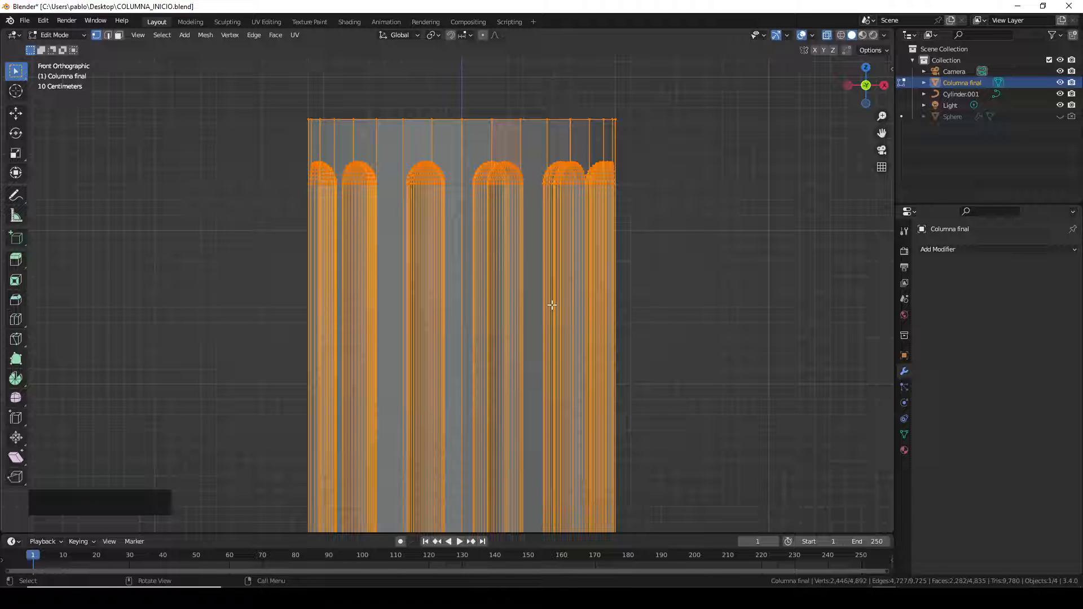
- Taper the column by scaling the selected upper end to about three quarters of its size, and return to Object Mode
{"action": "scroll", "coordinate": [496, 333], "scroll_direction": "down", "scroll_amount": 3}
{"action": "middle_click_drag", "start_coordinate": [534, 387], "coordinate": [600, 295], "text": "shift"}
{"action": "scroll", "coordinate": [506, 298], "scroll_direction": "down", "scroll_amount": 3}
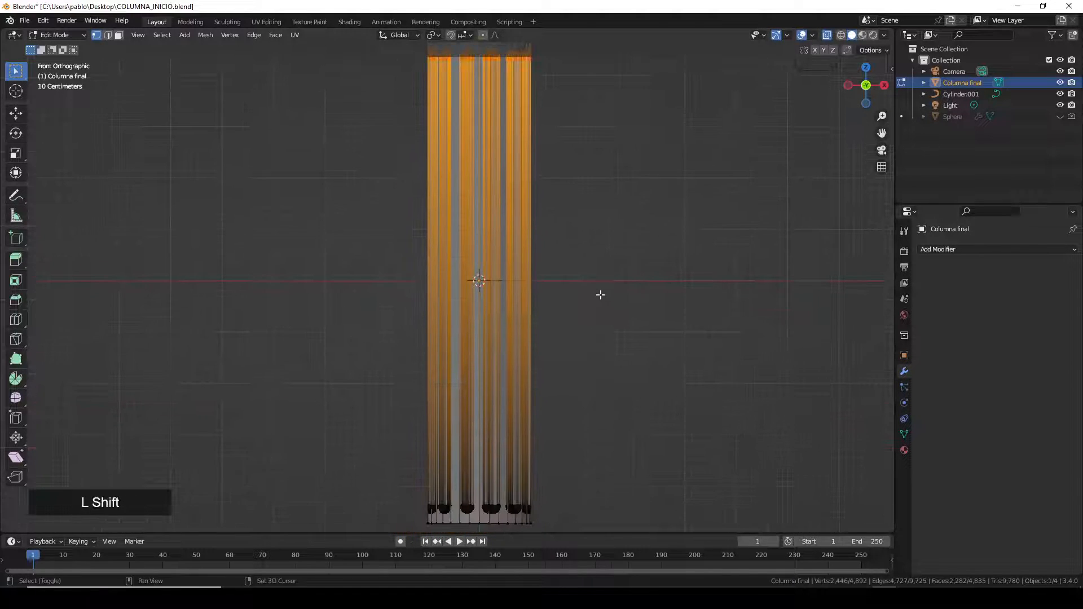
{"action": "scroll", "coordinate": [587, 296], "scroll_direction": "down", "scroll_amount": 1}
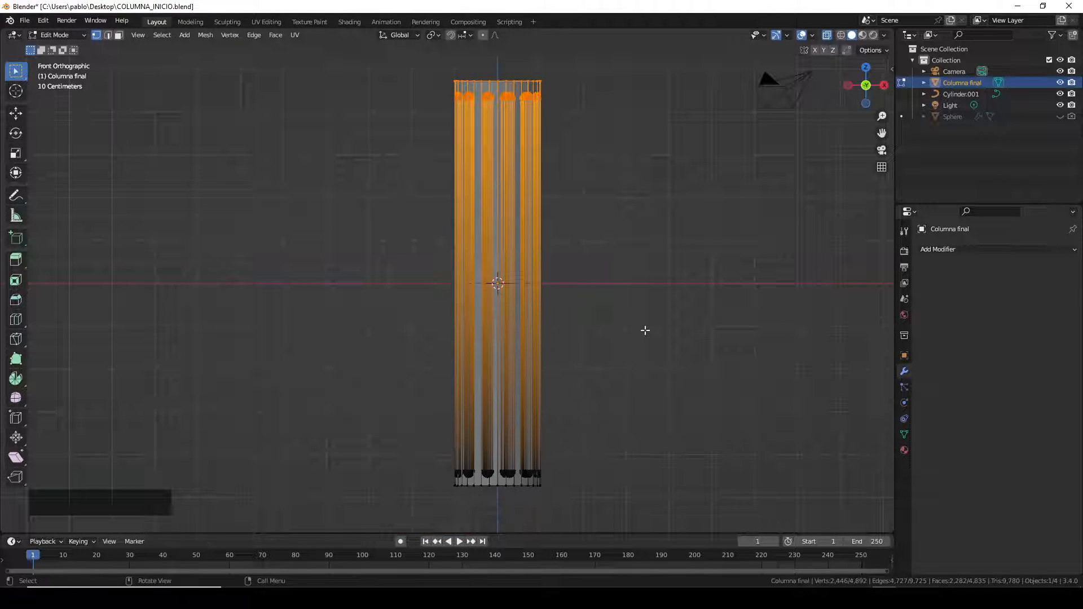
{"action": "key", "text": "s"}
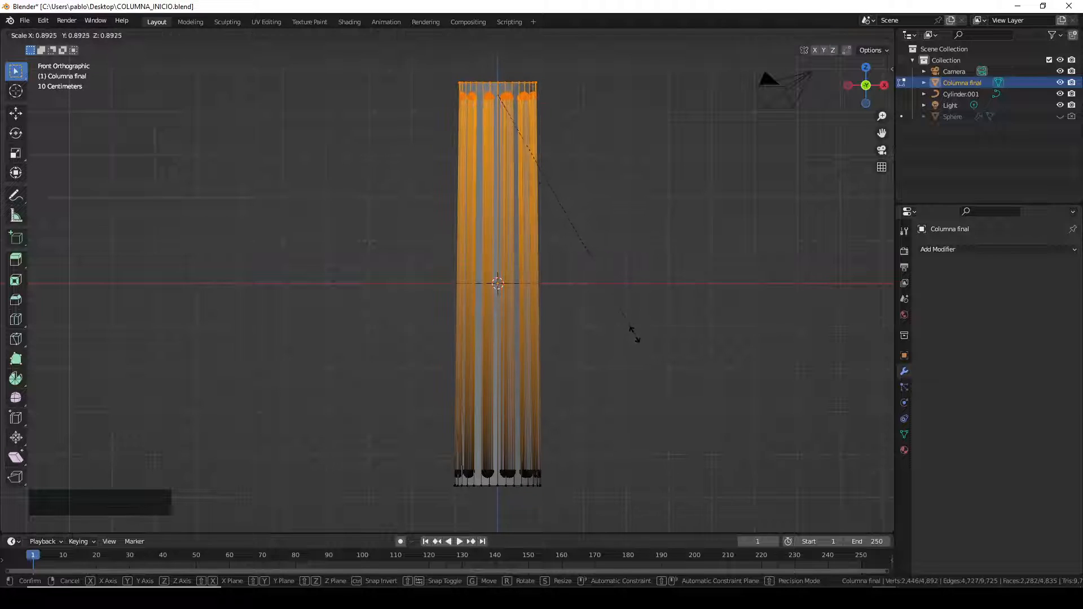
{"action": "left_click", "coordinate": [601, 302]}
{"action": "key", "text": "Tab"}
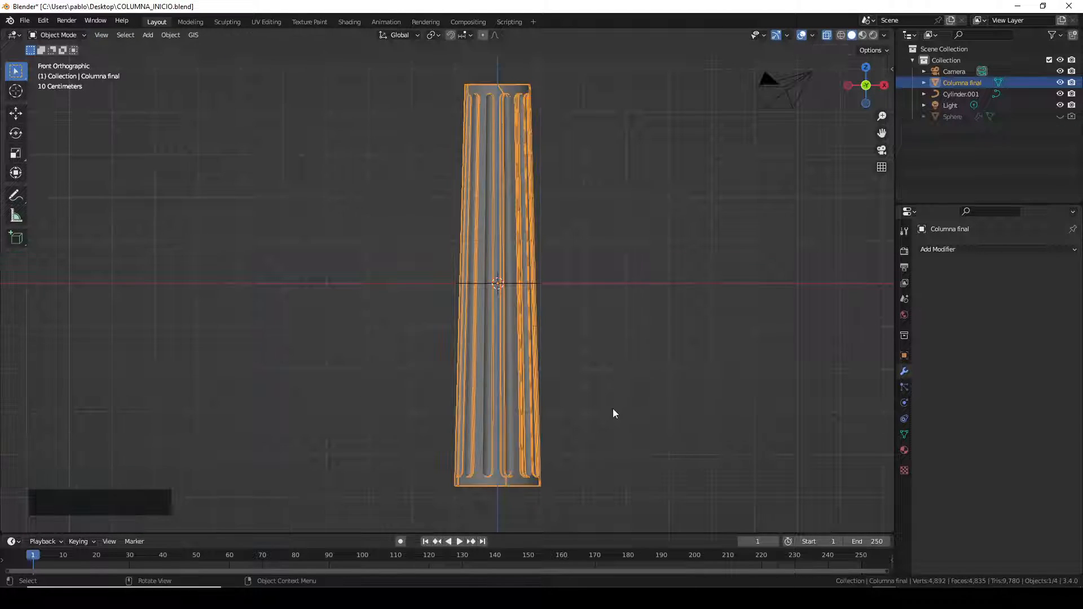
- Add capitel.jpg from the Desktop as a background image aligned to the front view
{"action": "middle_click_drag", "start_coordinate": [611, 411], "coordinate": [601, 376]}
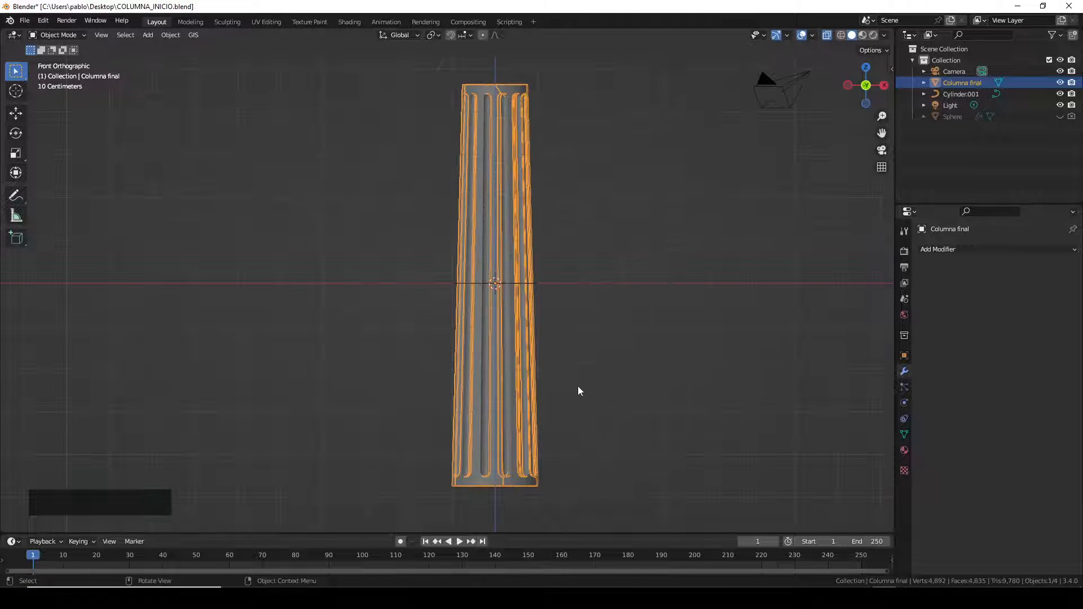
{"action": "scroll", "coordinate": [583, 344], "scroll_direction": "down", "scroll_amount": 2}
{"action": "scroll", "coordinate": [551, 321], "scroll_direction": "up", "scroll_amount": 1}
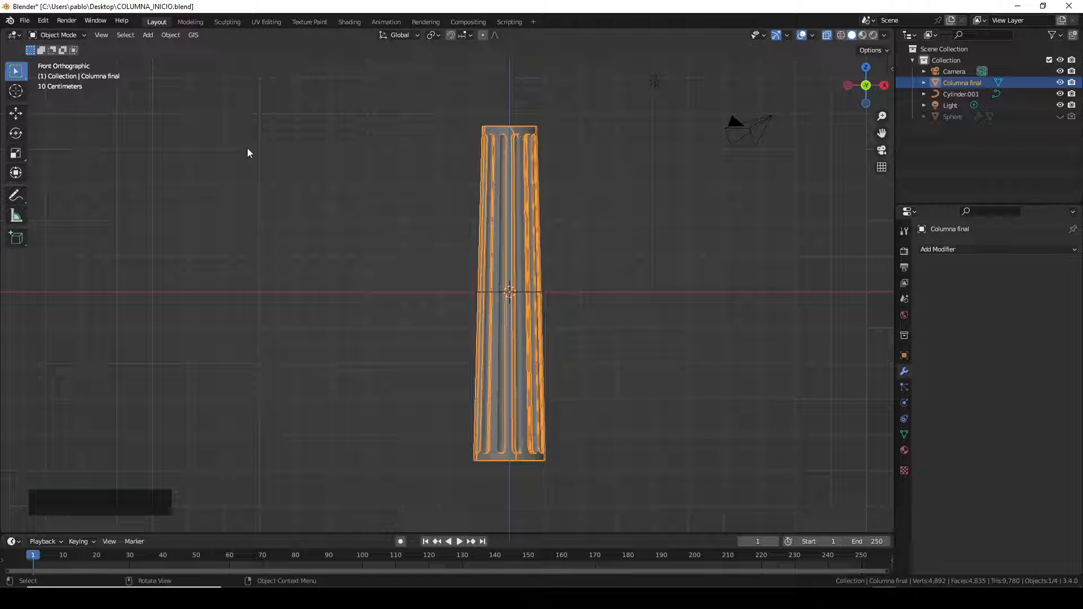
{"action": "left_click", "coordinate": [148, 35]}
{"action": "left_click", "coordinate": [168, 177]}
{"action": "left_click", "coordinate": [148, 35]}
{"action": "mouse_move", "coordinate": [170, 175]}
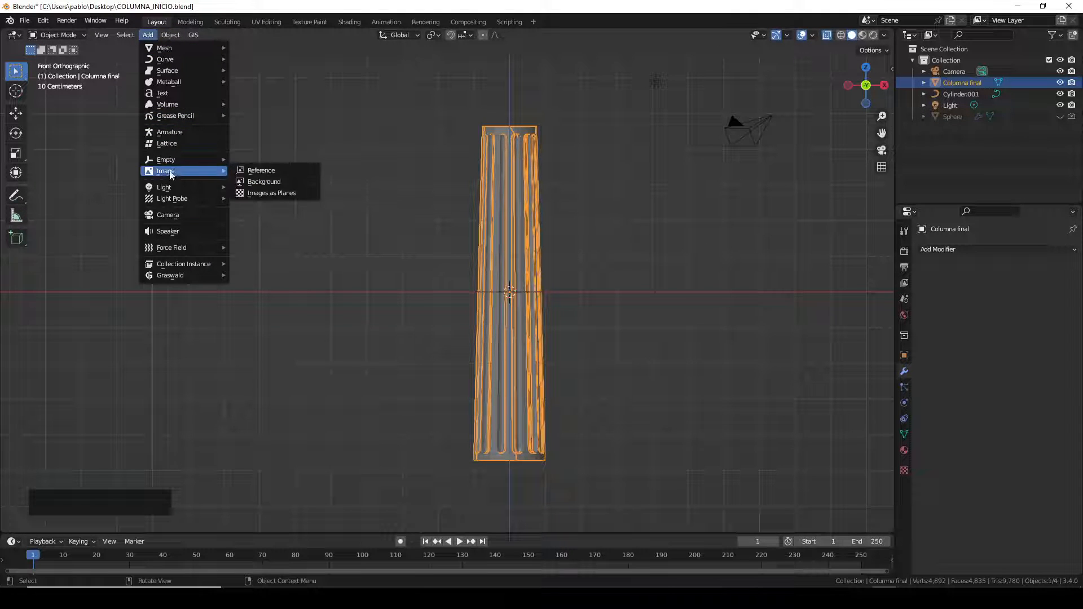
{"action": "left_click", "coordinate": [264, 181]}
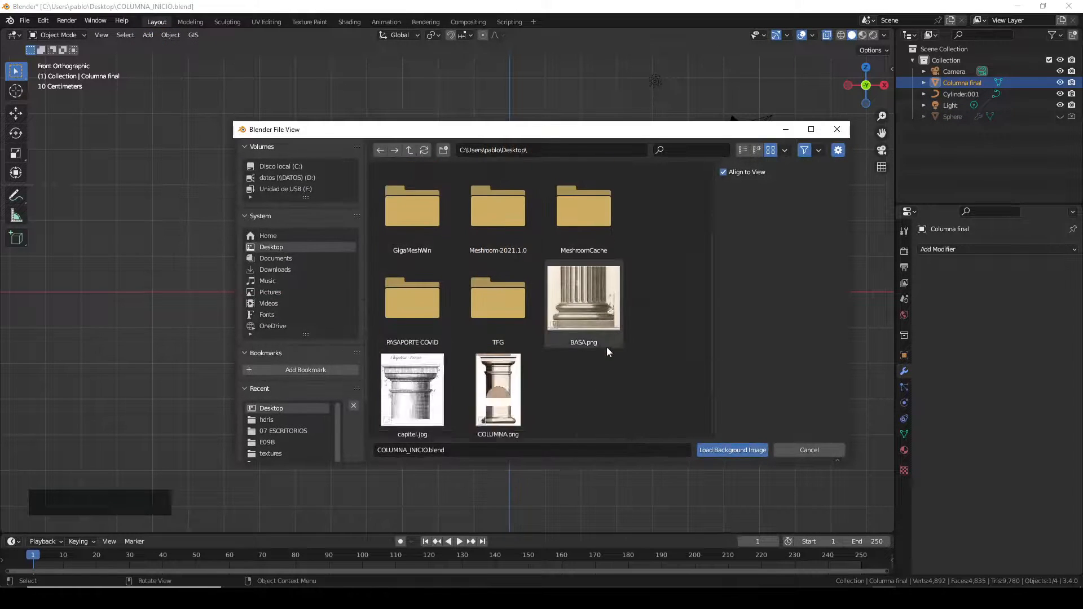
{"action": "scroll", "coordinate": [607, 348], "scroll_direction": "down", "scroll_amount": 1}
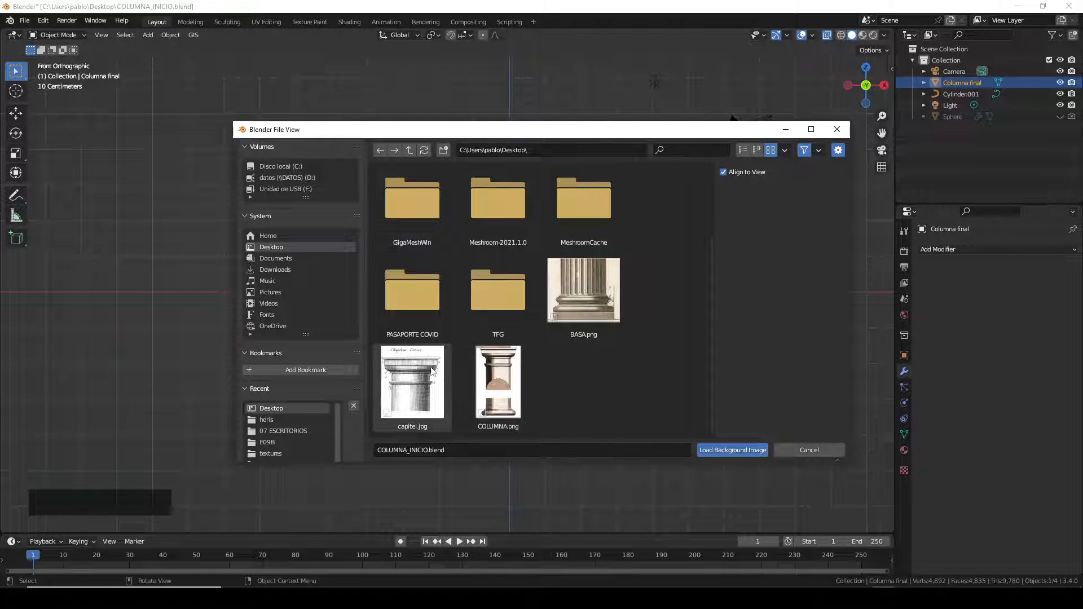
{"action": "left_click", "coordinate": [414, 388]}
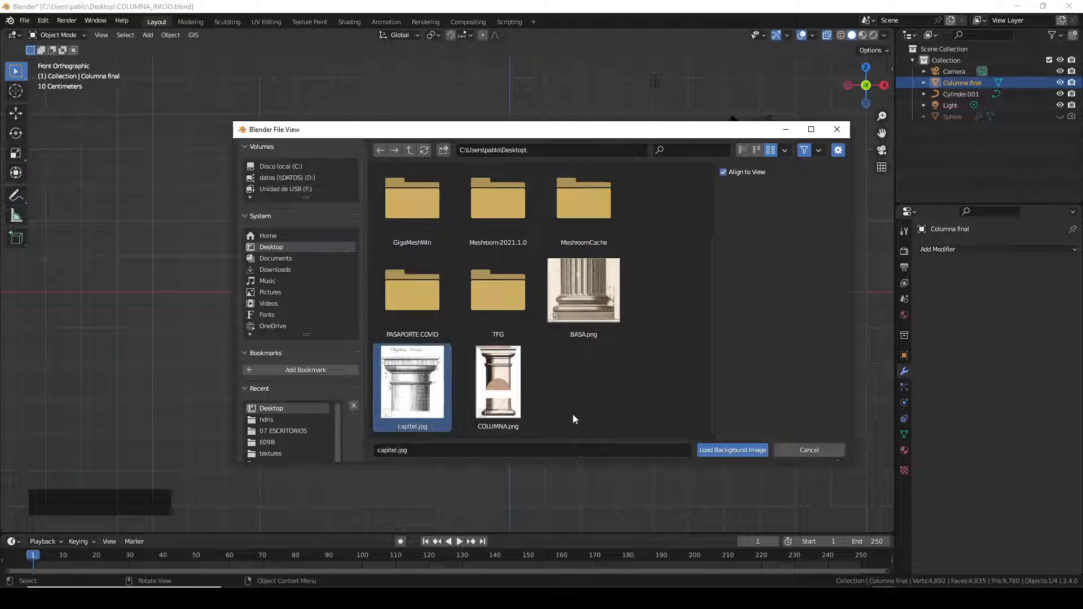
{"action": "left_click", "coordinate": [734, 451]}
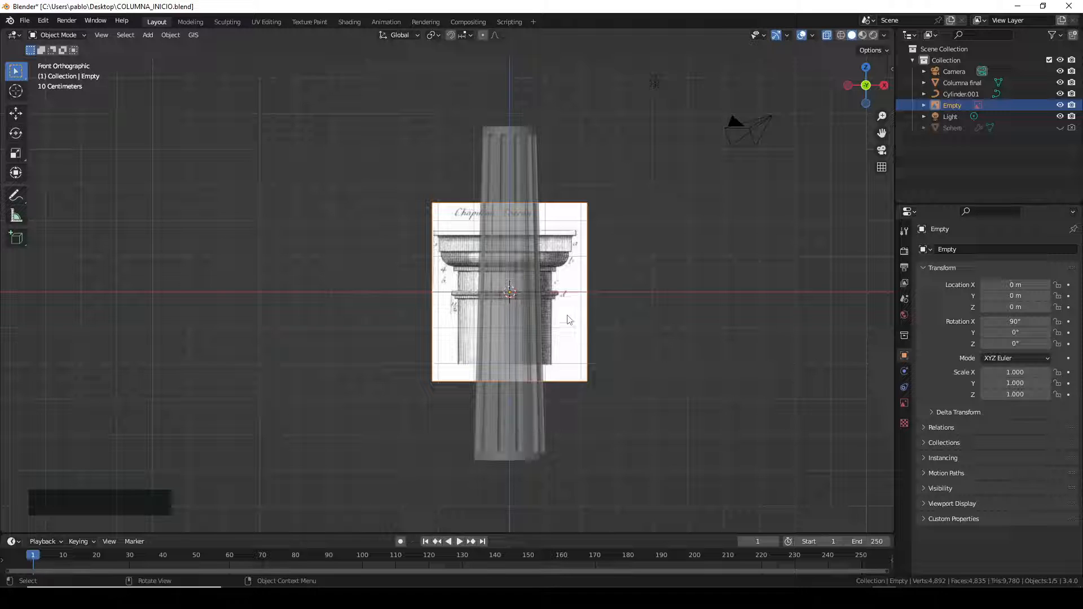
- Scale the capital image to about 0.553 and move it about 4.88 m up onto the column's upper end
{"action": "key", "text": "s"}
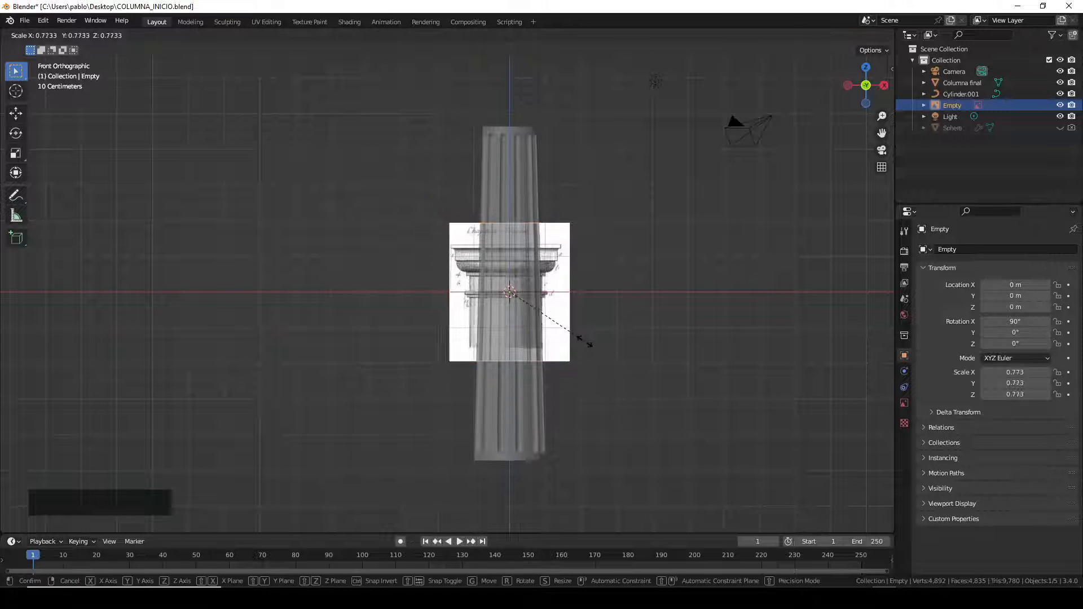
{"action": "left_click", "coordinate": [561, 330]}
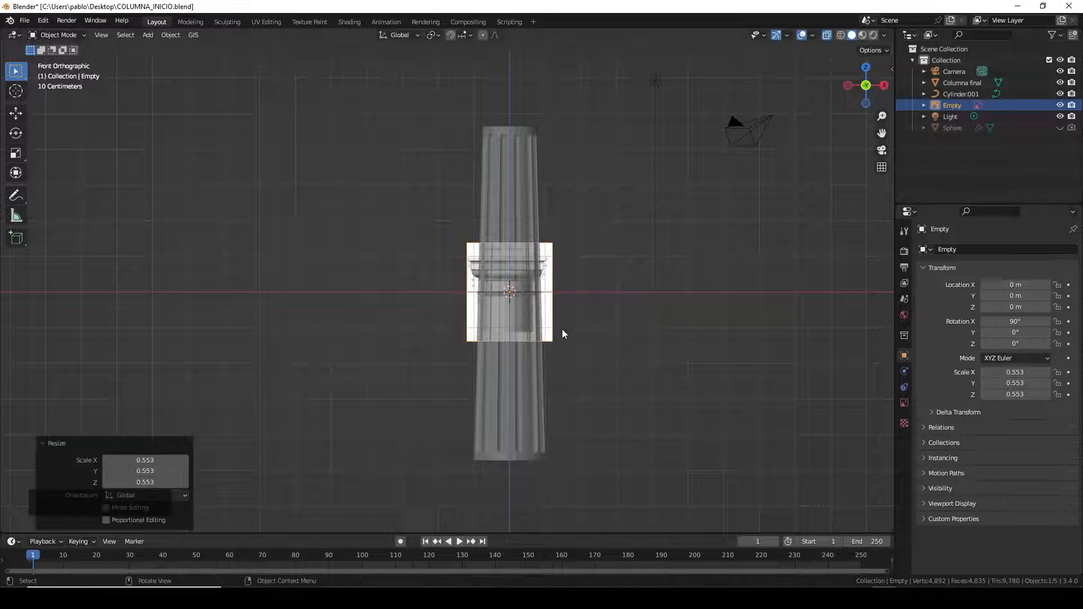
{"action": "key", "text": "g"}
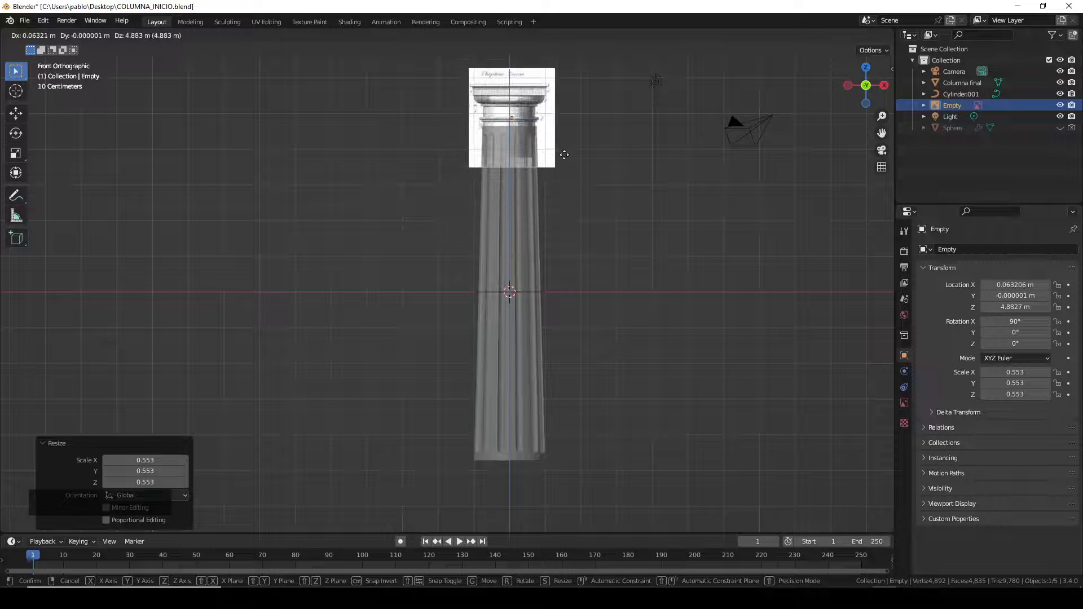
{"action": "left_click", "coordinate": [564, 154]}
- Shift the capital image about 0.012 m along X and 0.055 m down, and enlarge it by a factor of 1.04
{"action": "scroll", "coordinate": [498, 159], "scroll_direction": "up", "scroll_amount": 3}
{"action": "scroll", "coordinate": [497, 155], "scroll_direction": "up", "scroll_amount": 5}
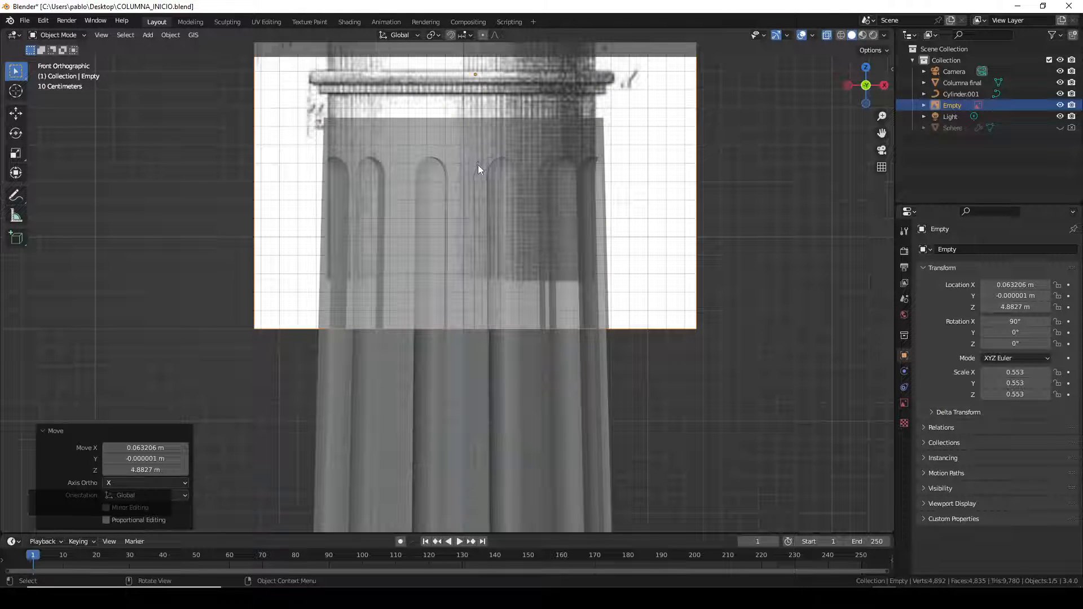
{"action": "key", "text": "g"}
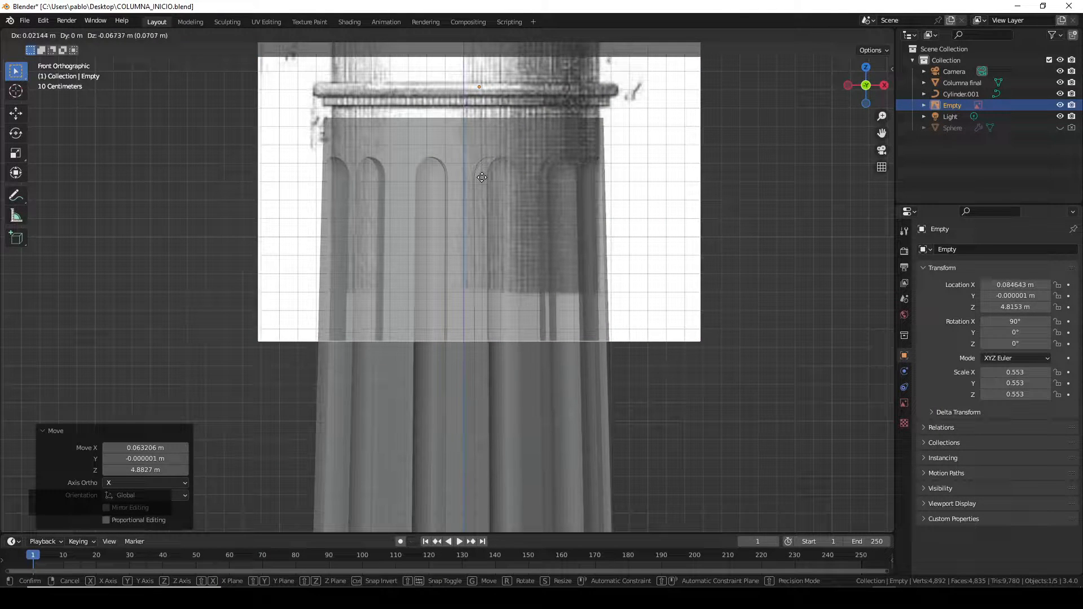
{"action": "left_click", "coordinate": [480, 175]}
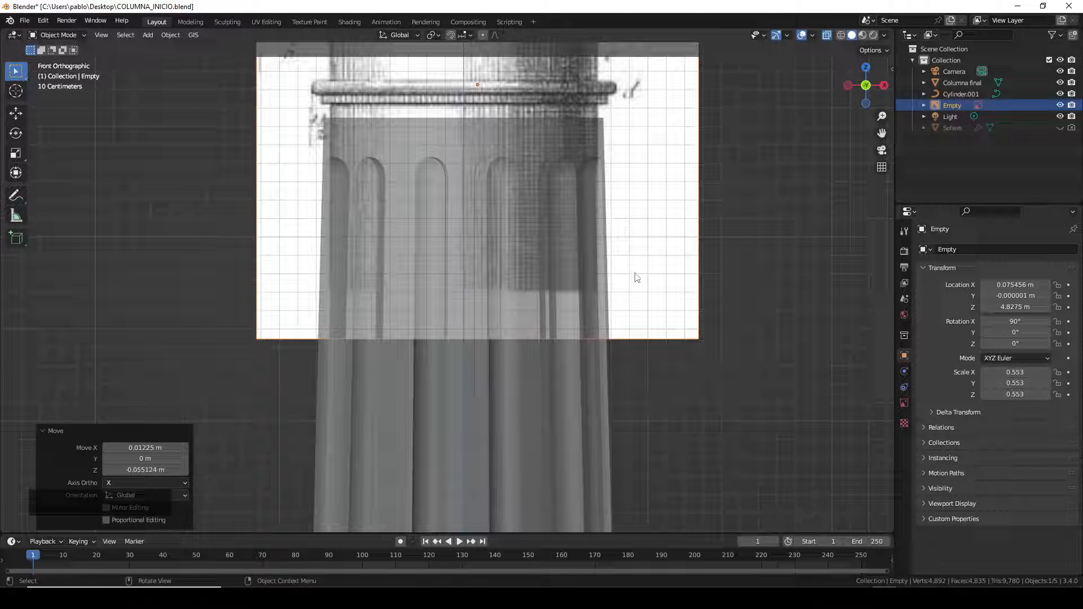
{"action": "key", "text": "s"}
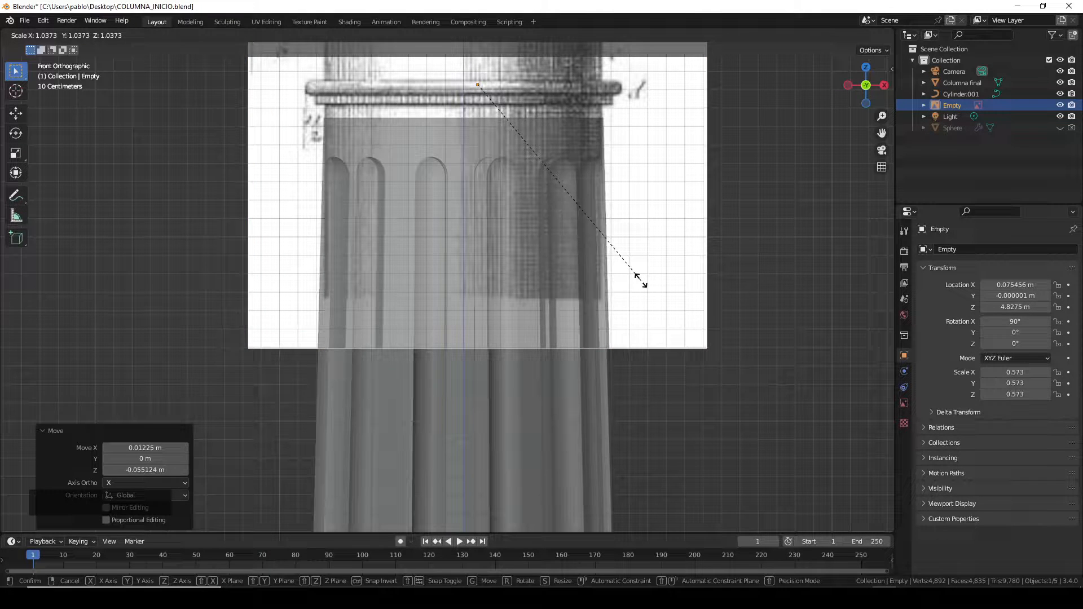
{"action": "left_click", "coordinate": [641, 283]}
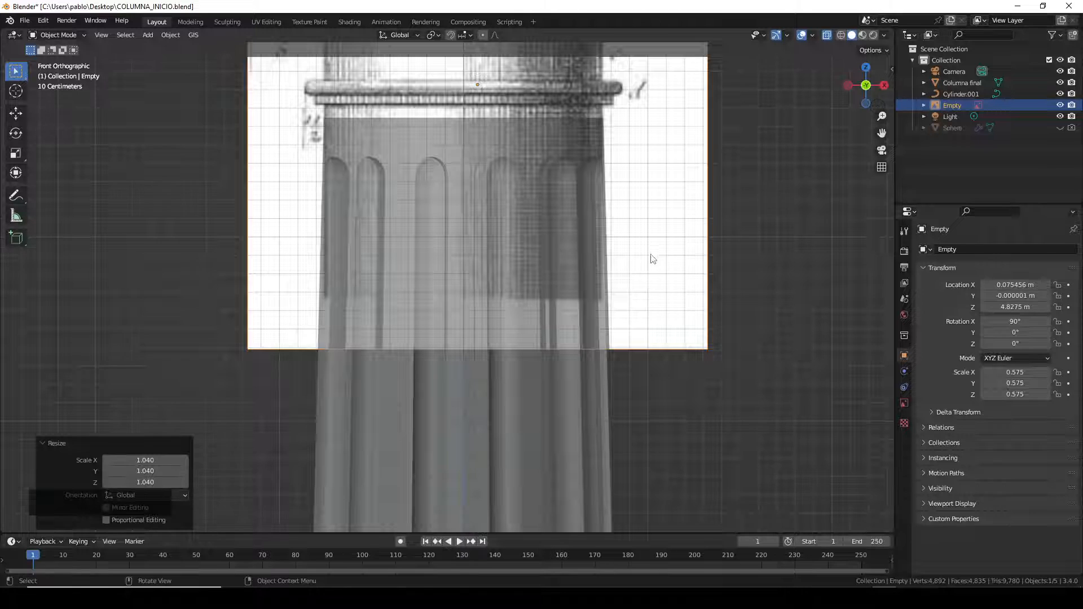
- Lower the capital image about 0.066 m so the drawing's lowest moulding meets the column's upper edge
{"action": "scroll", "coordinate": [648, 269], "scroll_direction": "up", "scroll_amount": 2}
{"action": "scroll", "coordinate": [654, 237], "scroll_direction": "up", "scroll_amount": 2}
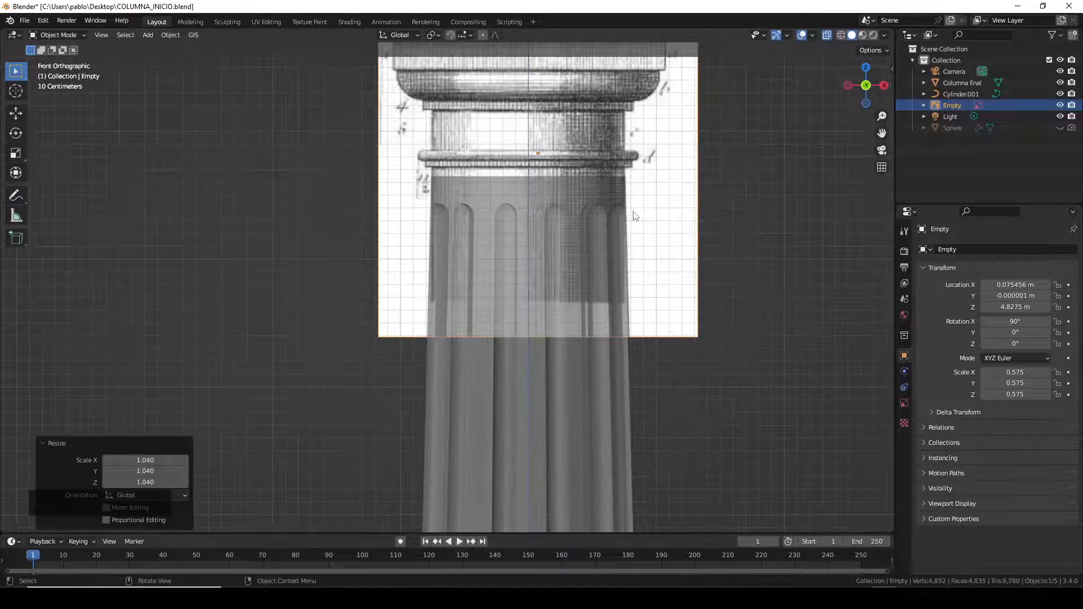
{"action": "scroll", "coordinate": [634, 216], "scroll_direction": "down", "scroll_amount": 5}
{"action": "scroll", "coordinate": [634, 216], "scroll_direction": "up", "scroll_amount": 2}
{"action": "scroll", "coordinate": [626, 215], "scroll_direction": "down", "scroll_amount": 1}
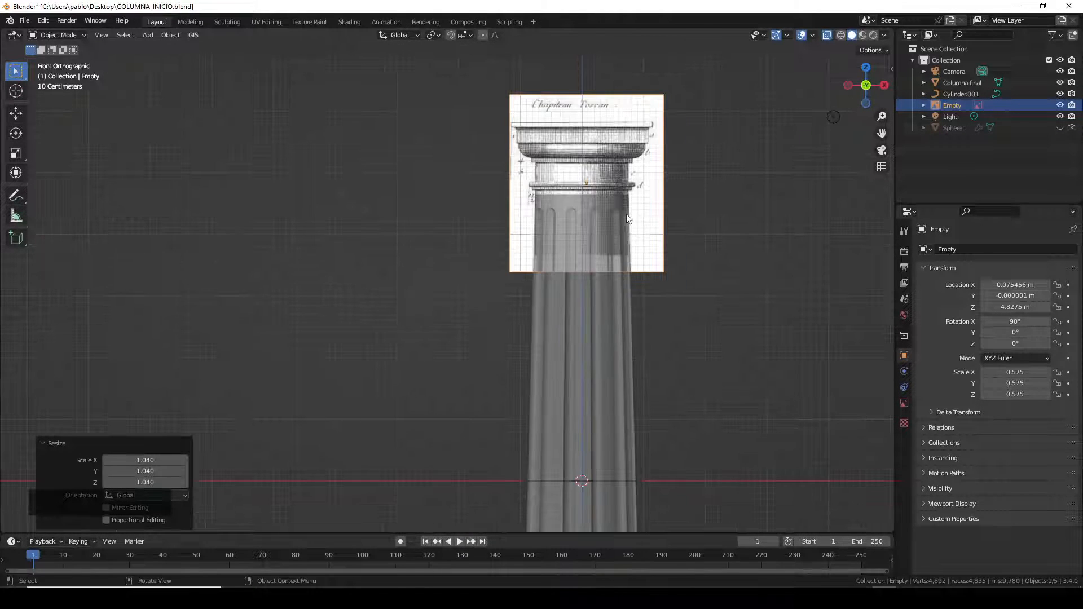
{"action": "scroll", "coordinate": [615, 214], "scroll_direction": "up", "scroll_amount": 3}
{"action": "middle_click_drag", "start_coordinate": [607, 211], "coordinate": [579, 303], "text": "shift"}
{"action": "scroll", "coordinate": [565, 323], "scroll_direction": "up", "scroll_amount": 1}
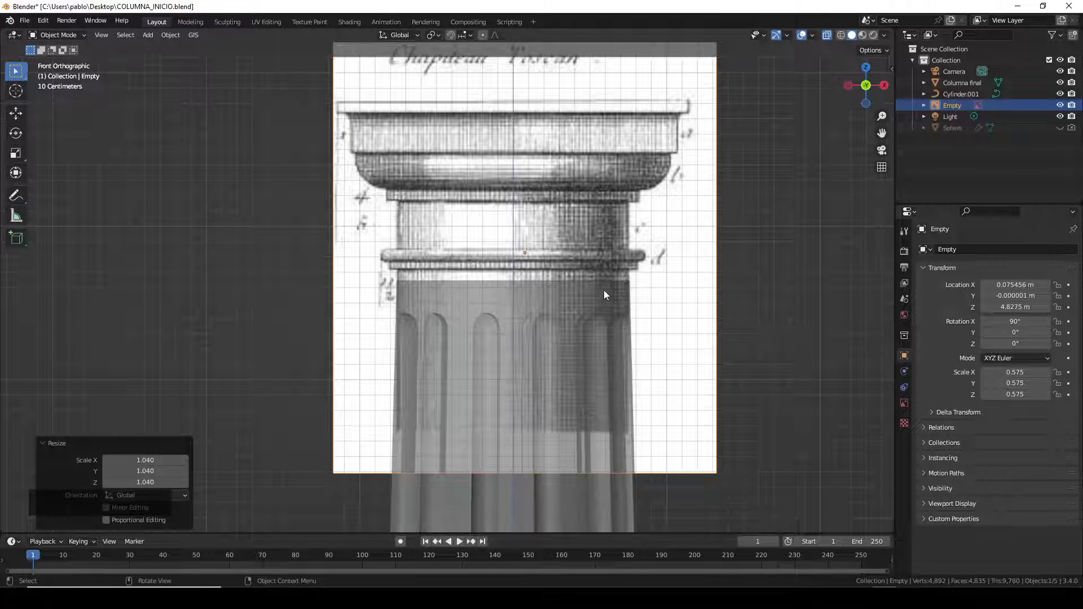
{"action": "key", "text": "g"}
{"action": "key", "text": "Down"}
{"action": "key", "text": "Down"}
{"action": "key", "text": "Down"}
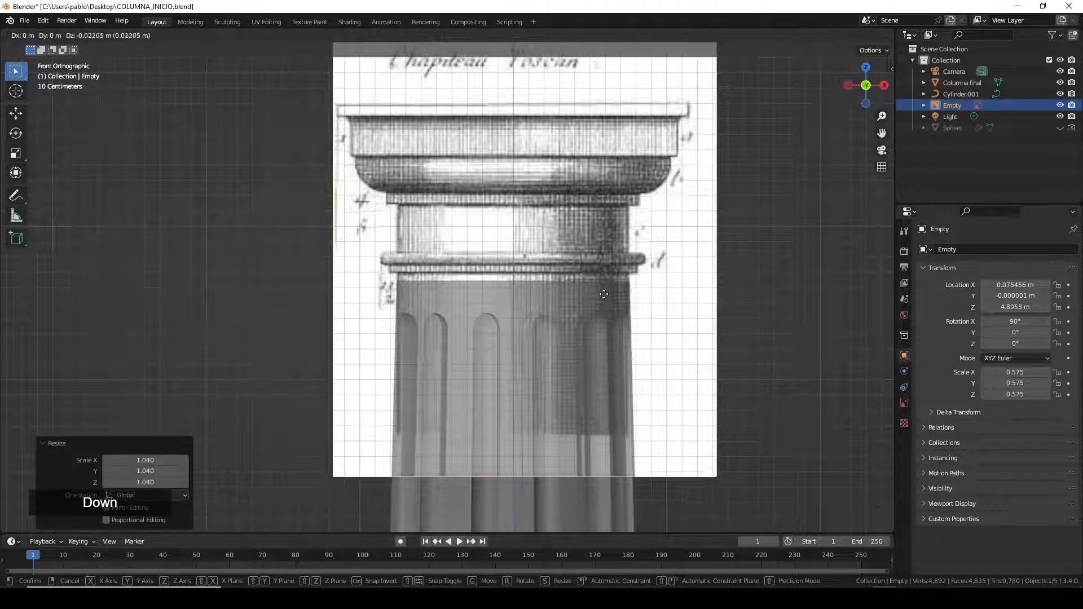
{"action": "key", "text": "Down"}
{"action": "key", "text": "Down"}
{"action": "key", "text": "Down"}
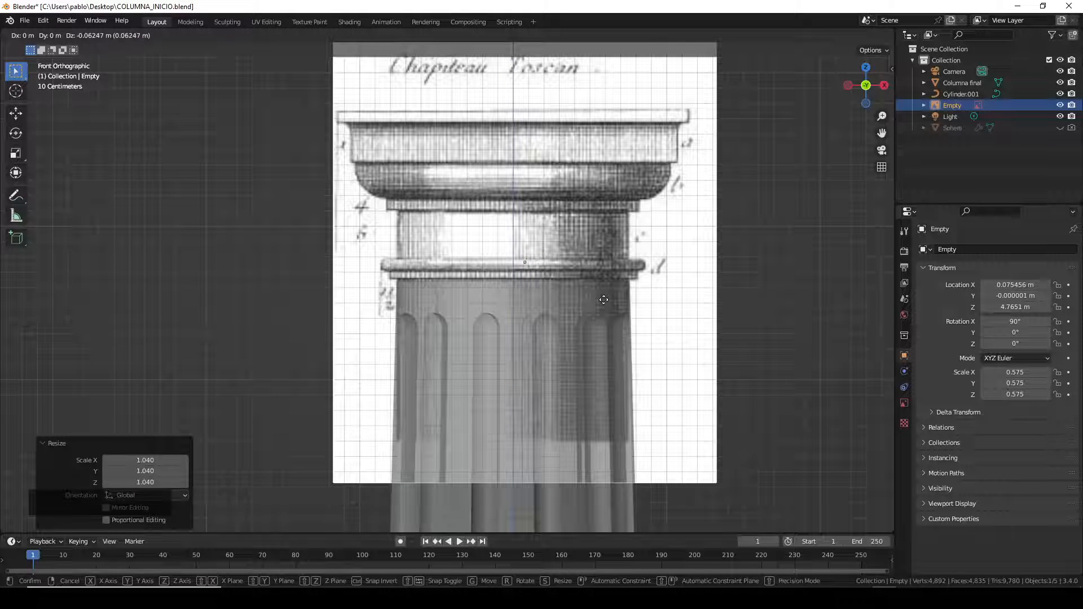
{"action": "key", "text": "Return"}
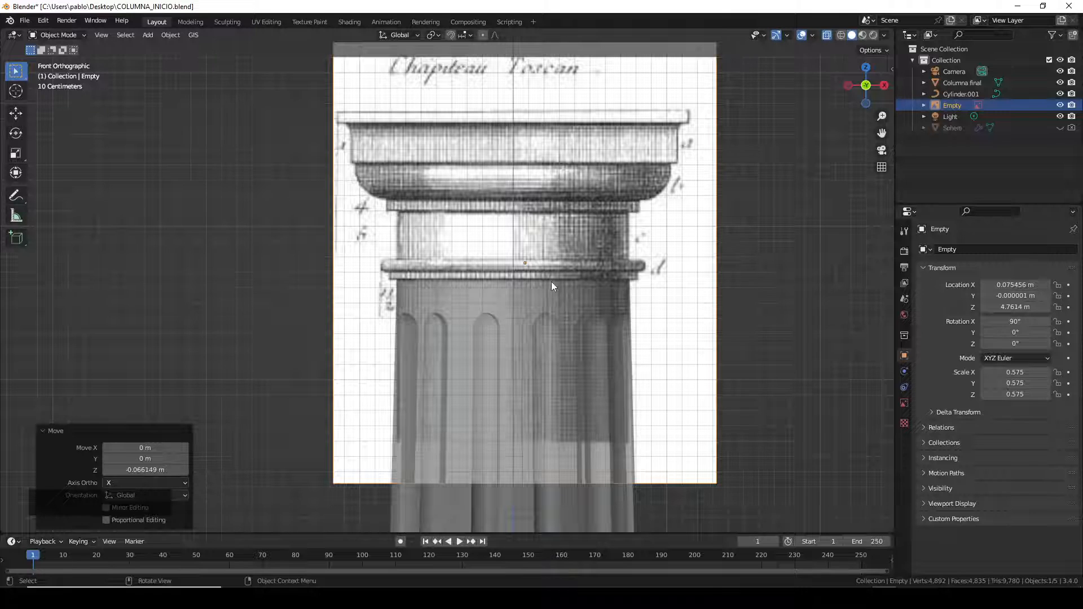
- Select the fluted column and enter Edit Mode with its upper end in view
{"action": "middle_click_drag", "start_coordinate": [550, 282], "coordinate": [561, 330]}
{"action": "key", "text": "KP_1"}
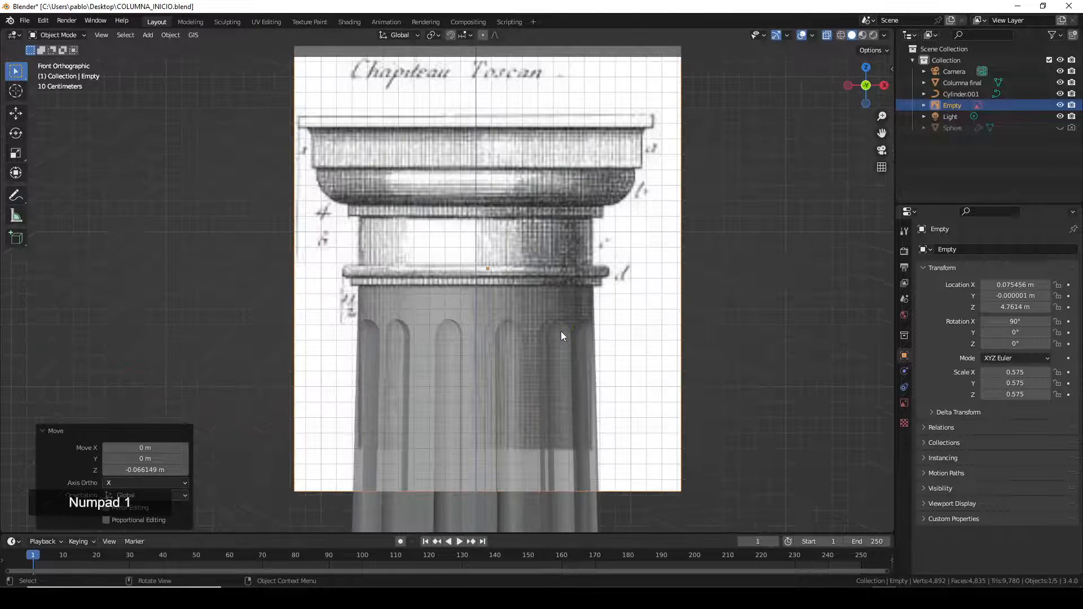
{"action": "middle_click_drag", "start_coordinate": [523, 262], "coordinate": [560, 319]}
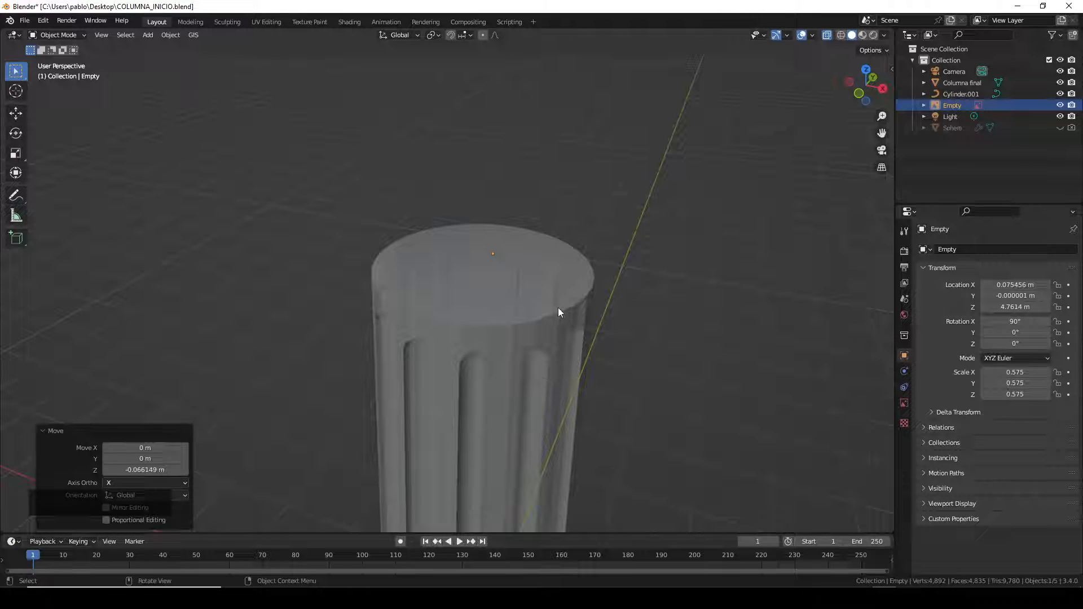
{"action": "left_click", "coordinate": [560, 312]}
{"action": "key", "text": "Tab"}
{"action": "middle_click_drag", "start_coordinate": [526, 434], "coordinate": [602, 406]}
{"action": "key", "text": "alt"}
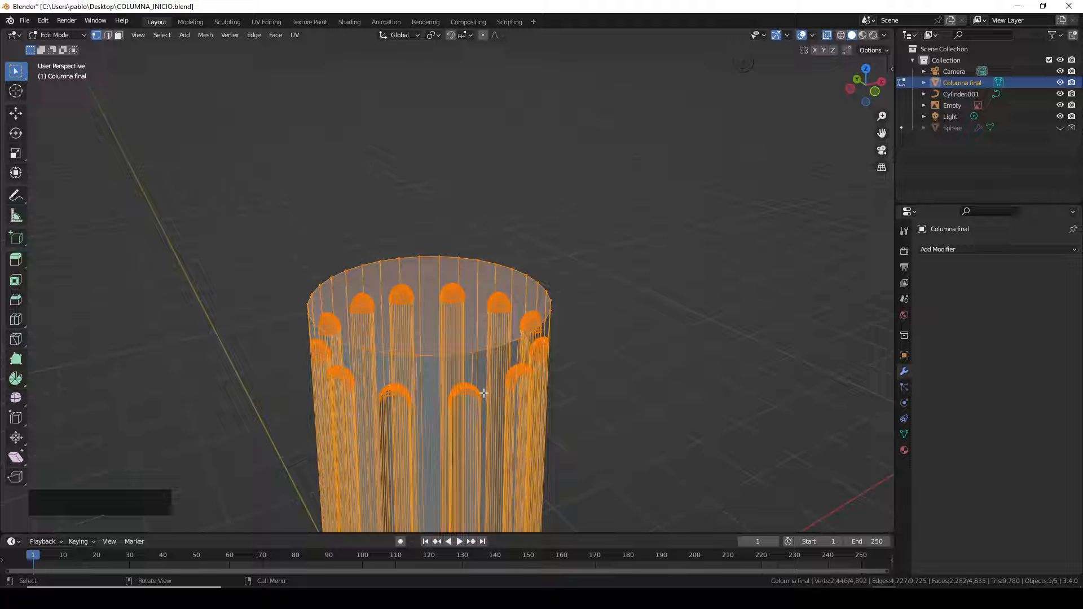
- Select the complete edge loop around the column's upper rim
{"action": "middle_click_drag", "start_coordinate": [557, 337], "coordinate": [539, 345]}
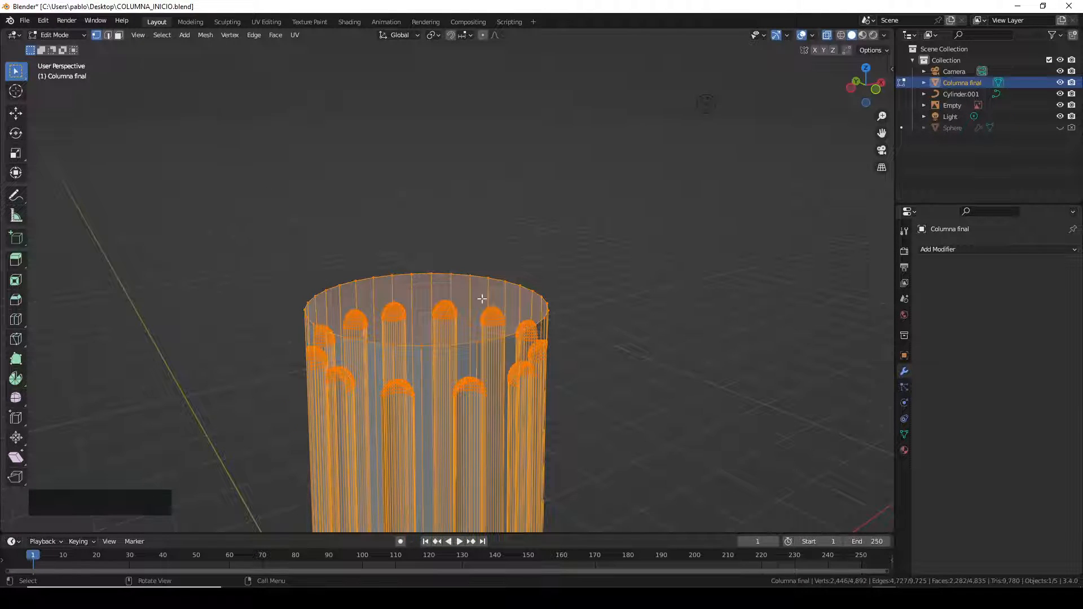
{"action": "left_click", "coordinate": [445, 273], "text": "alt"}
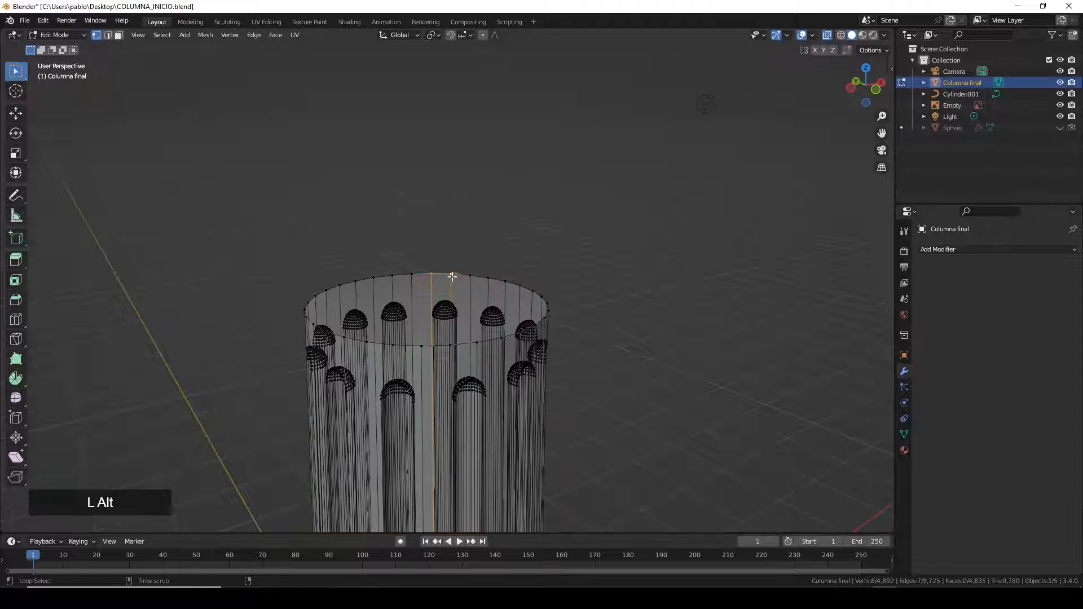
{"action": "left_click", "coordinate": [488, 279], "text": "alt"}
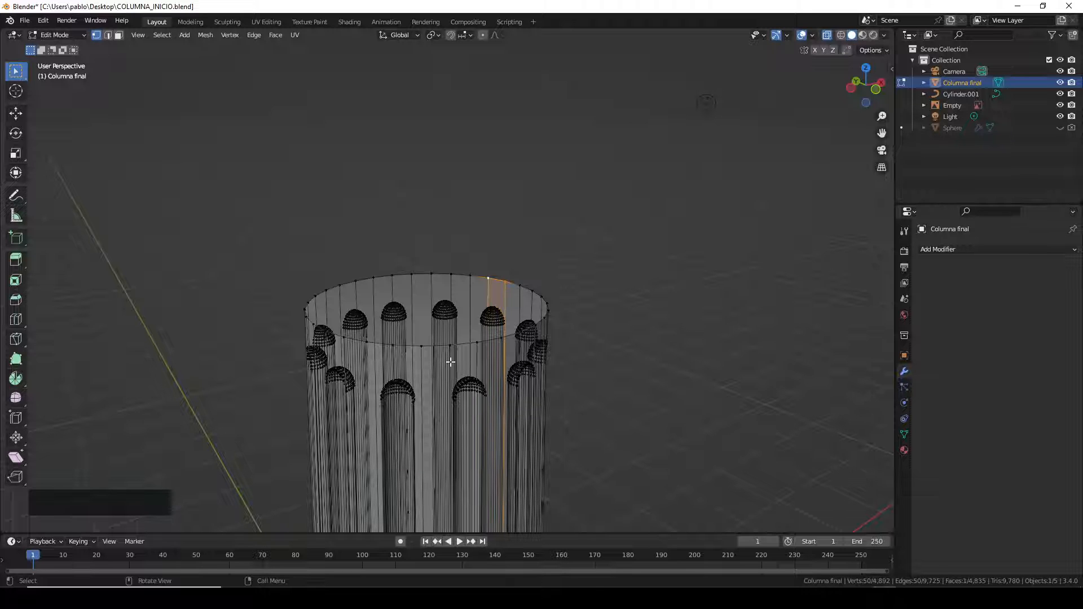
{"action": "middle_click_drag", "start_coordinate": [450, 367], "coordinate": [512, 374]}
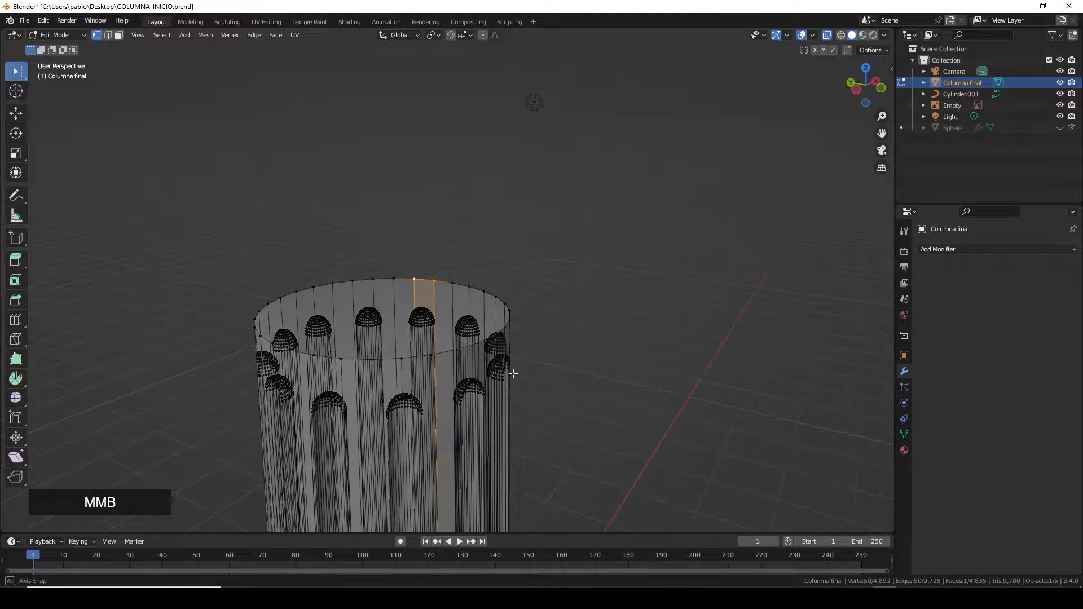
{"action": "left_click", "coordinate": [379, 279], "text": "alt"}
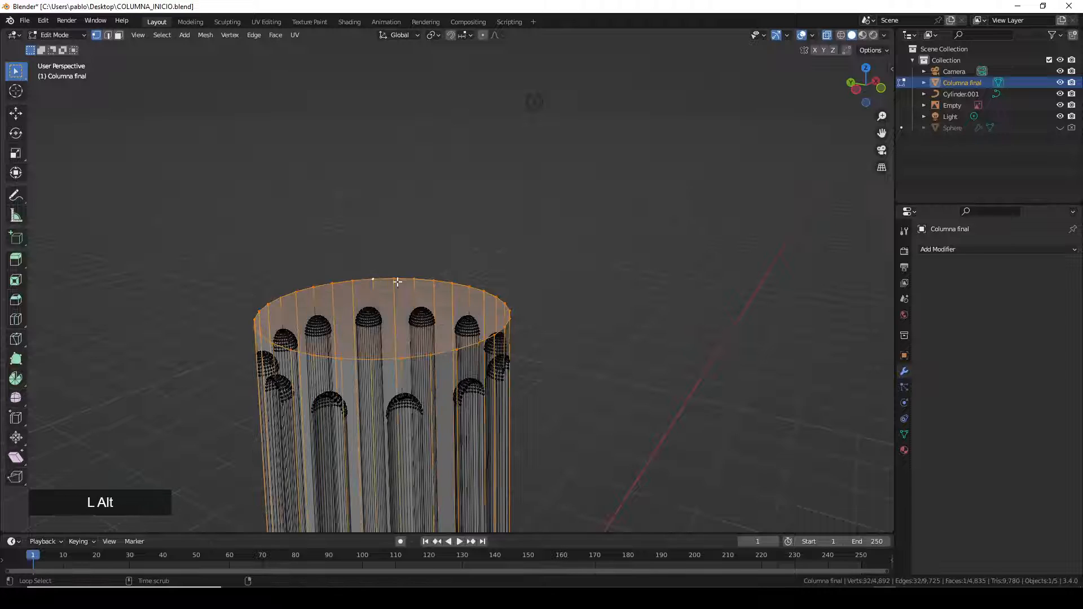
{"action": "left_click", "coordinate": [318, 289], "text": "alt"}
{"action": "left_click", "coordinate": [387, 280], "text": "alt"}
- Try extruding the column's upper rim about 0.39 m upward along its normal, and undo the extrusion
{"action": "key", "text": "KP_1"}
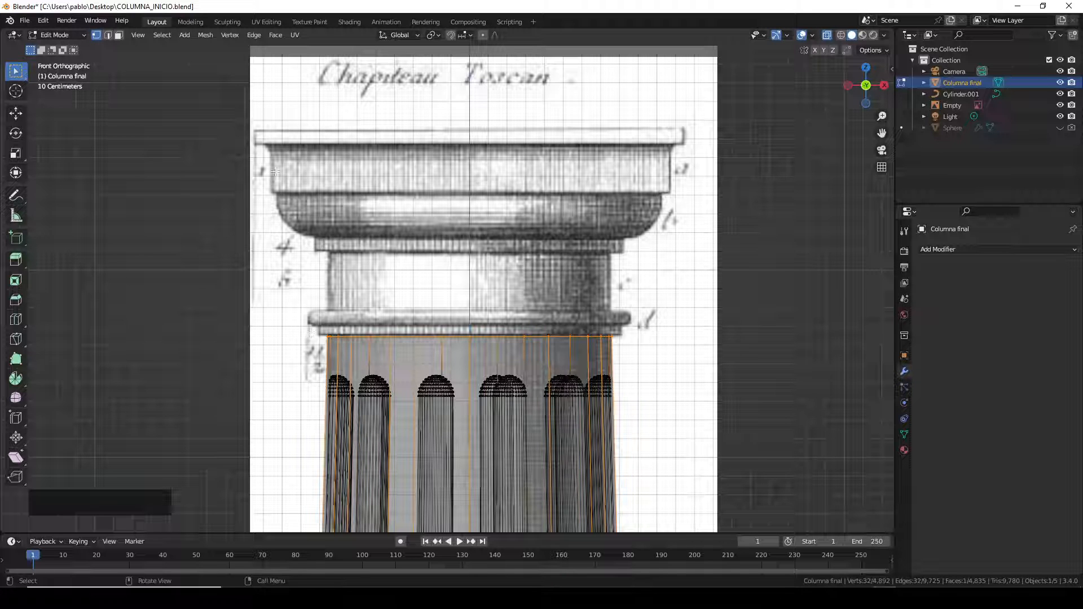
{"action": "middle_click_drag", "start_coordinate": [318, 155], "coordinate": [529, 310]}
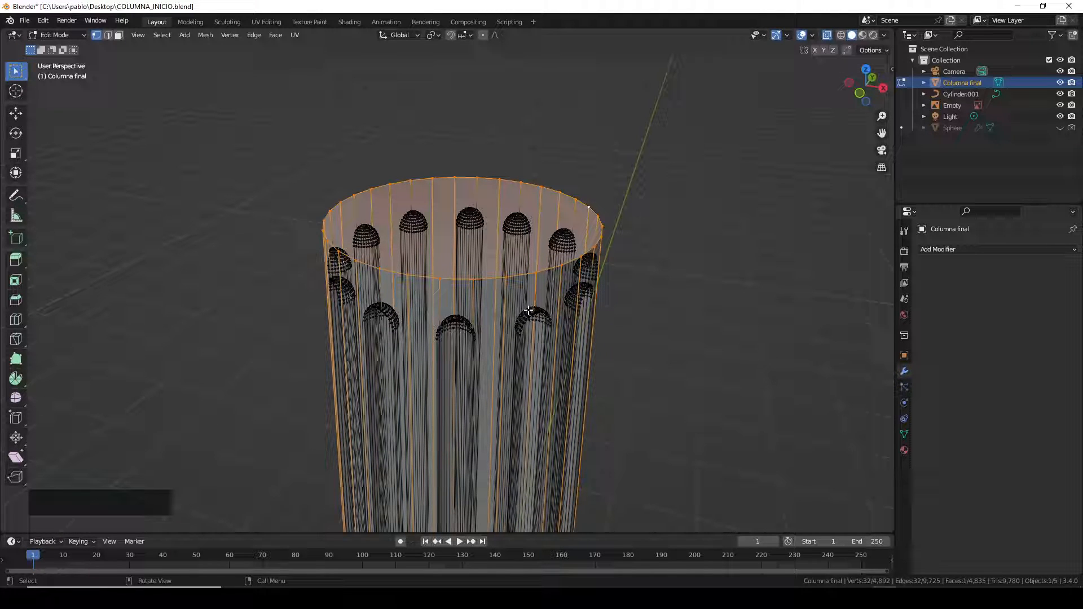
{"action": "key", "text": "e"}
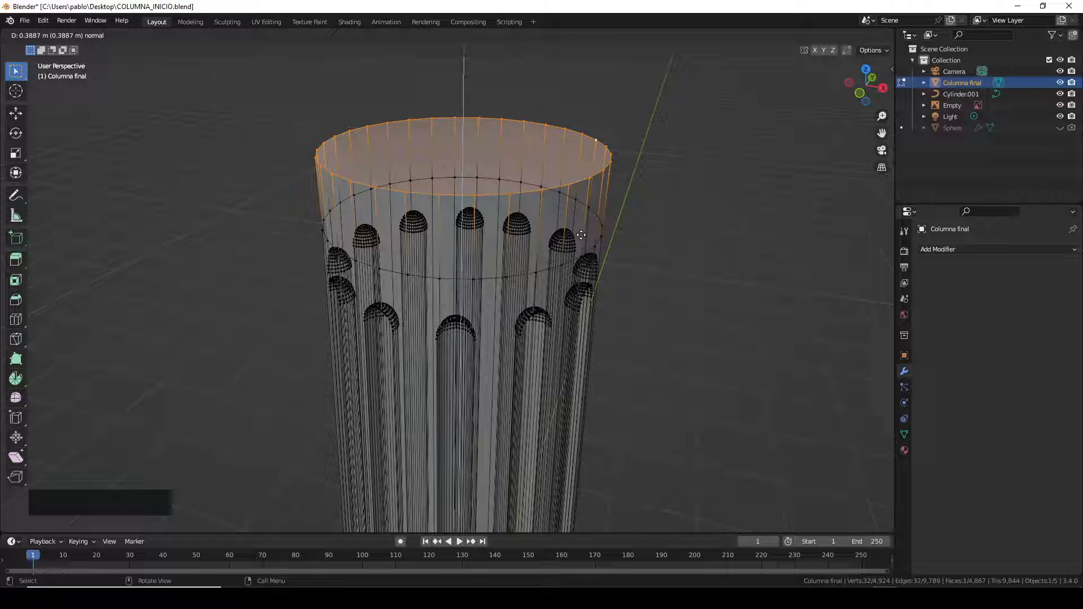
{"action": "left_click", "coordinate": [581, 235]}
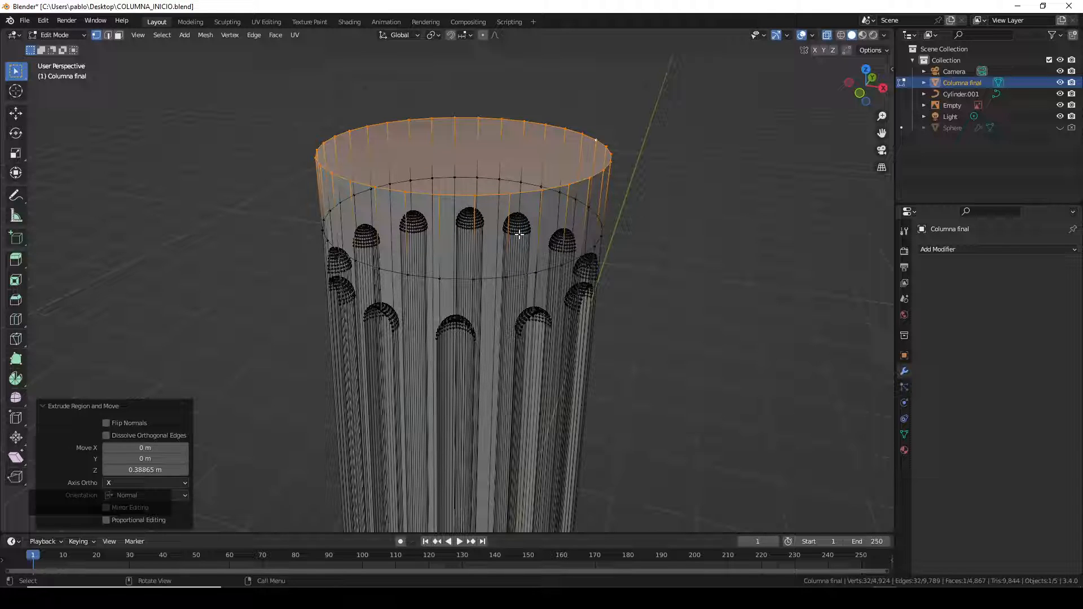
{"action": "key", "text": "ctrl+z"}
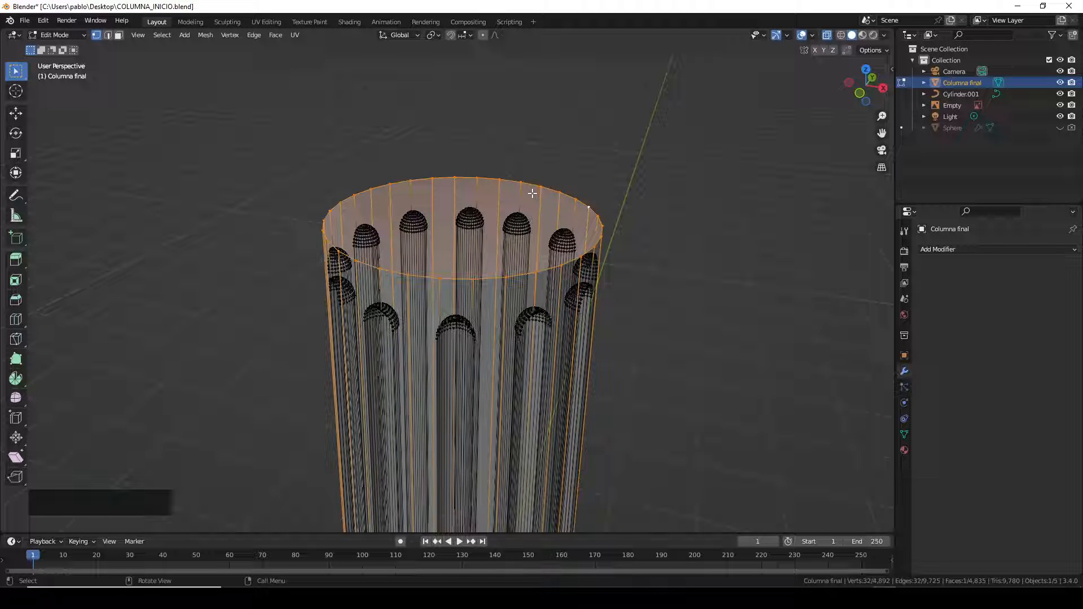
- Try extruding the upper rim about -1.77 m along X and about 1.61 m along Y, undoing each attempt
{"action": "key", "text": "e"}
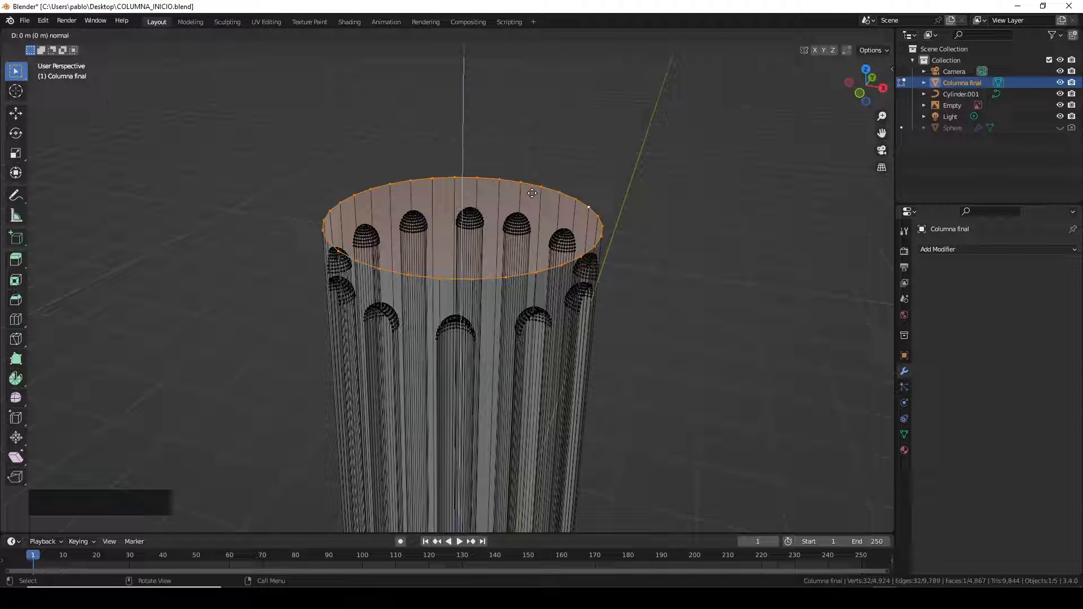
{"action": "key", "text": "x"}
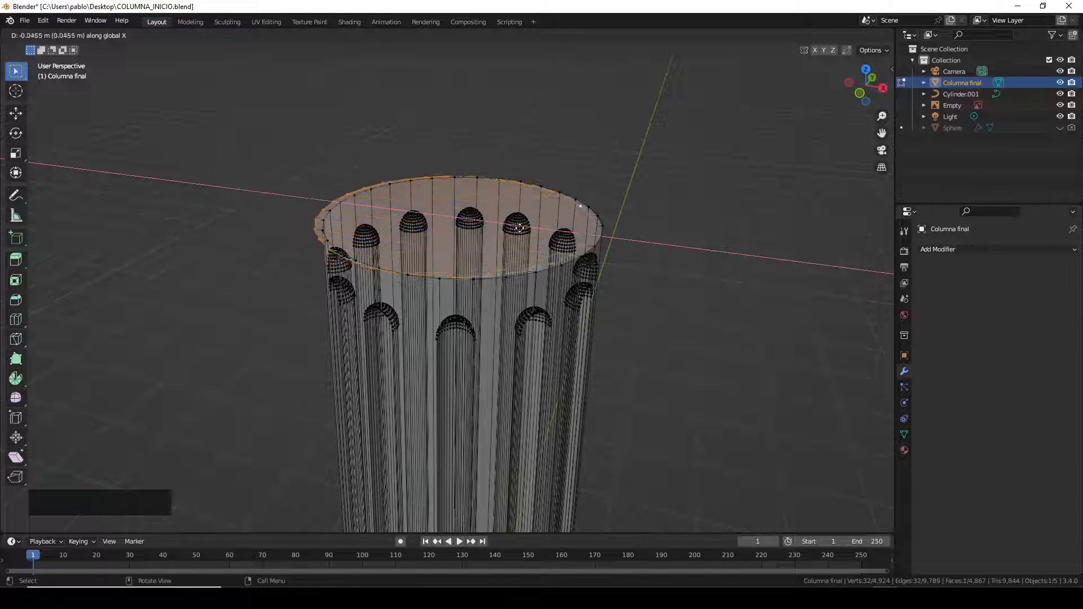
{"action": "left_click", "coordinate": [268, 191]}
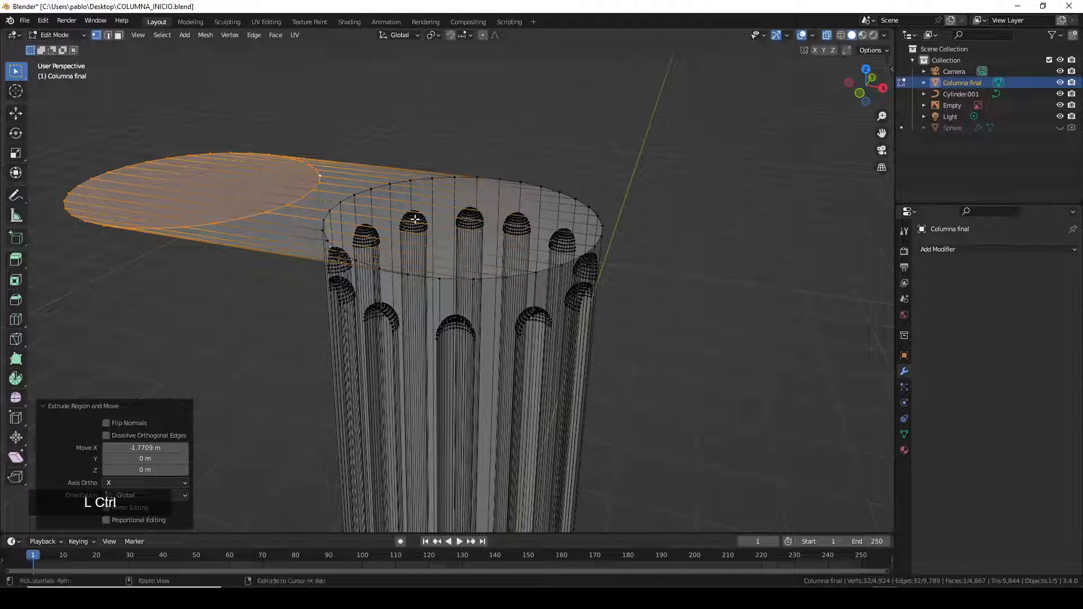
{"action": "key", "text": "ctrl+z"}
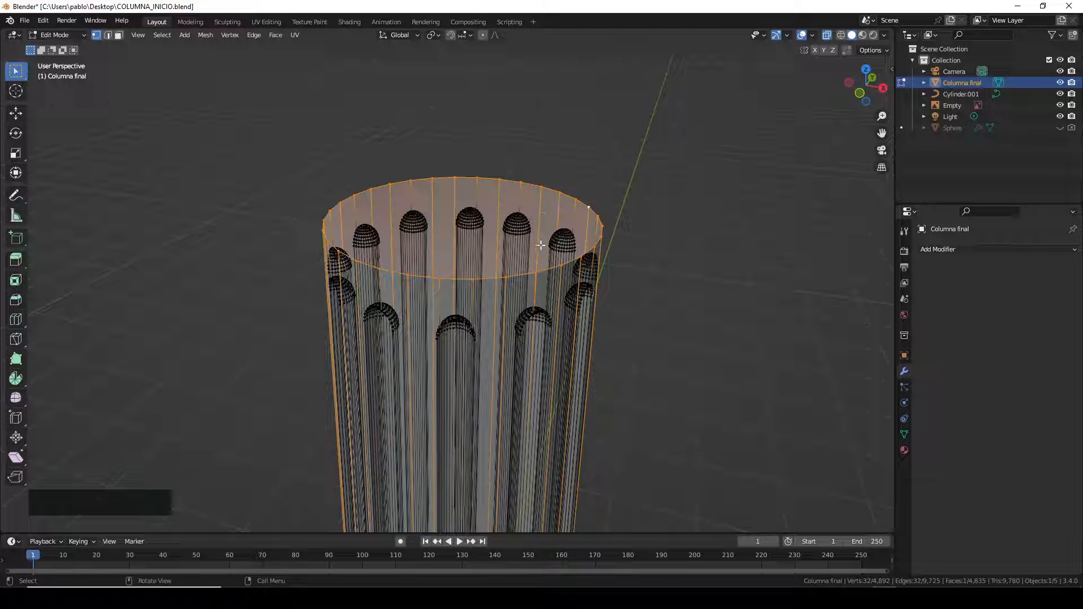
{"action": "key", "text": "e"}
{"action": "key", "text": "y"}
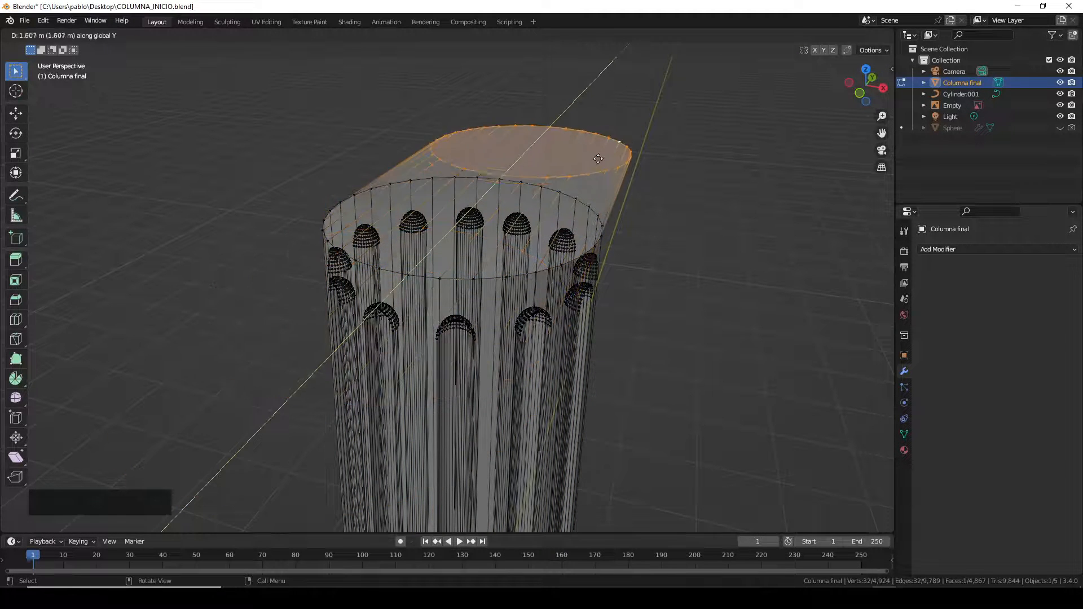
{"action": "left_click", "coordinate": [598, 159]}
{"action": "key", "text": "ctrl+z"}
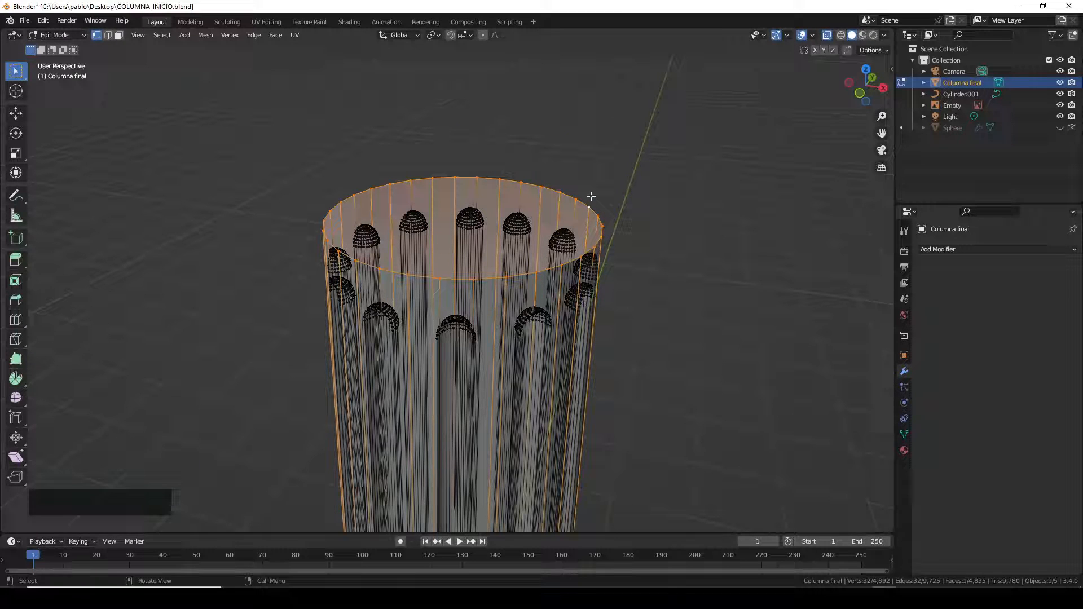
- Try extruding the upper rim in place and scaling it outward by 1.87, and undo the result
{"action": "key", "text": "e"}
{"action": "right_click", "coordinate": [519, 255]}
{"action": "key", "text": "s"}
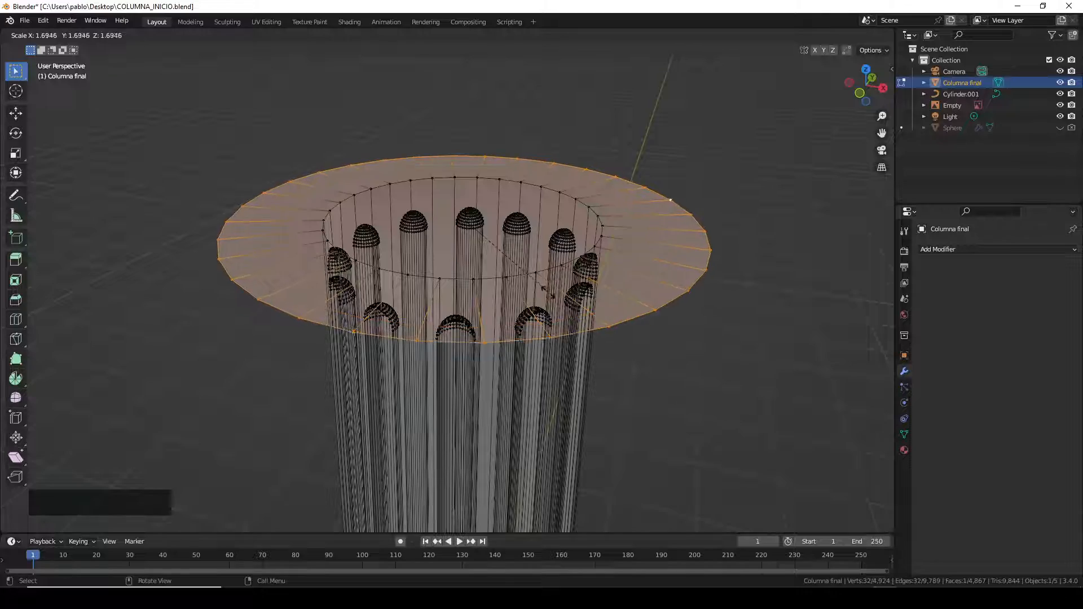
{"action": "left_click", "coordinate": [689, 198]}
{"action": "middle_click_drag", "start_coordinate": [545, 423], "coordinate": [503, 430]}
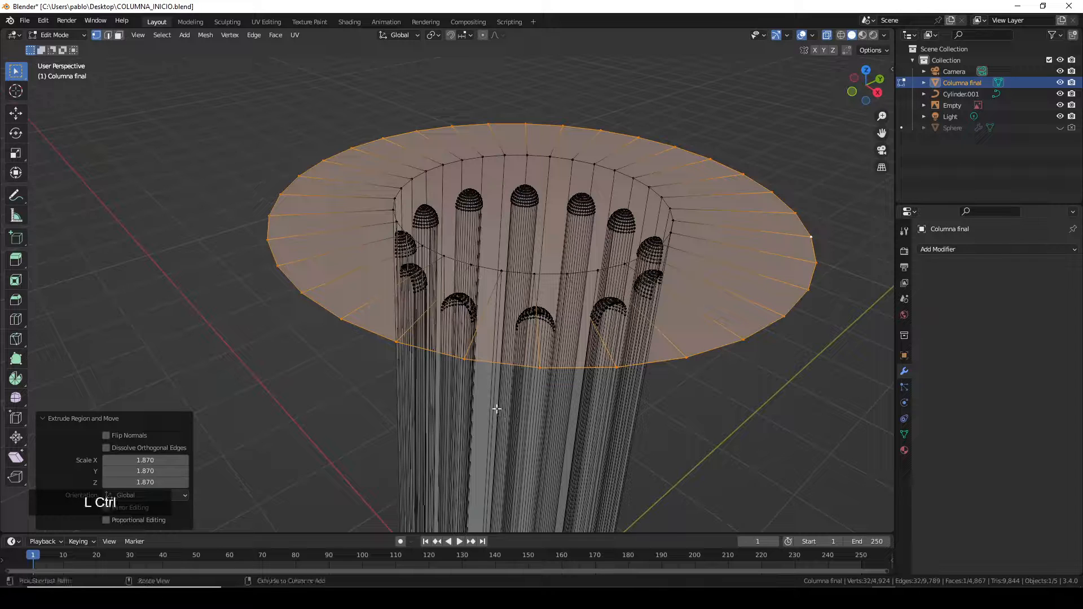
{"action": "key", "text": "ctrl+z"}
- Try extruding the upper rim in place and scaling it inward to form a smaller inner ring, and undo it
{"action": "middle_click_drag", "start_coordinate": [556, 287], "coordinate": [569, 273]}
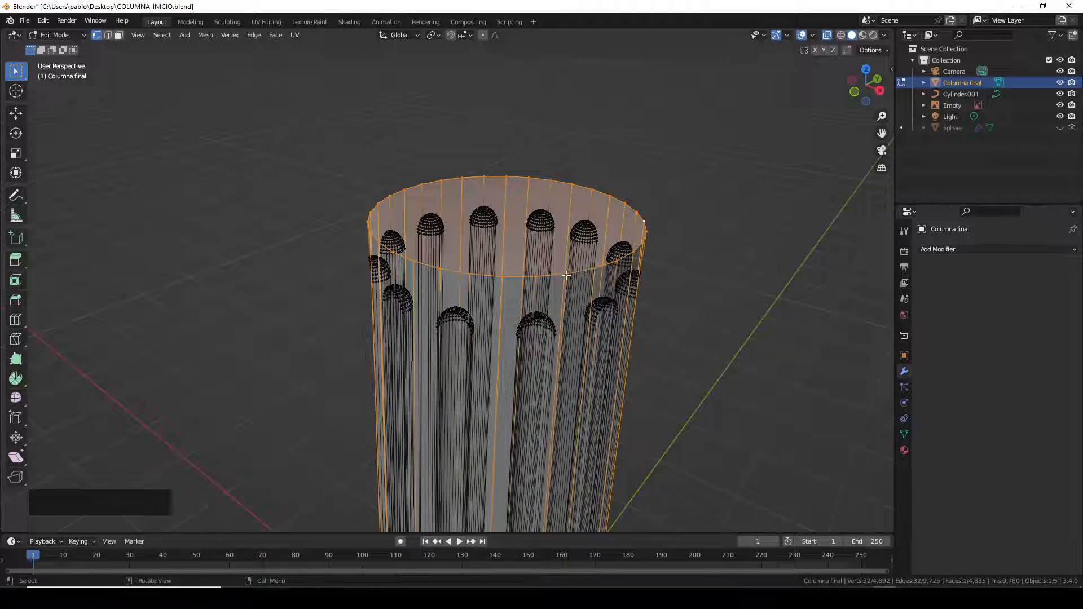
{"action": "key", "text": "e"}
{"action": "key", "text": "s"}
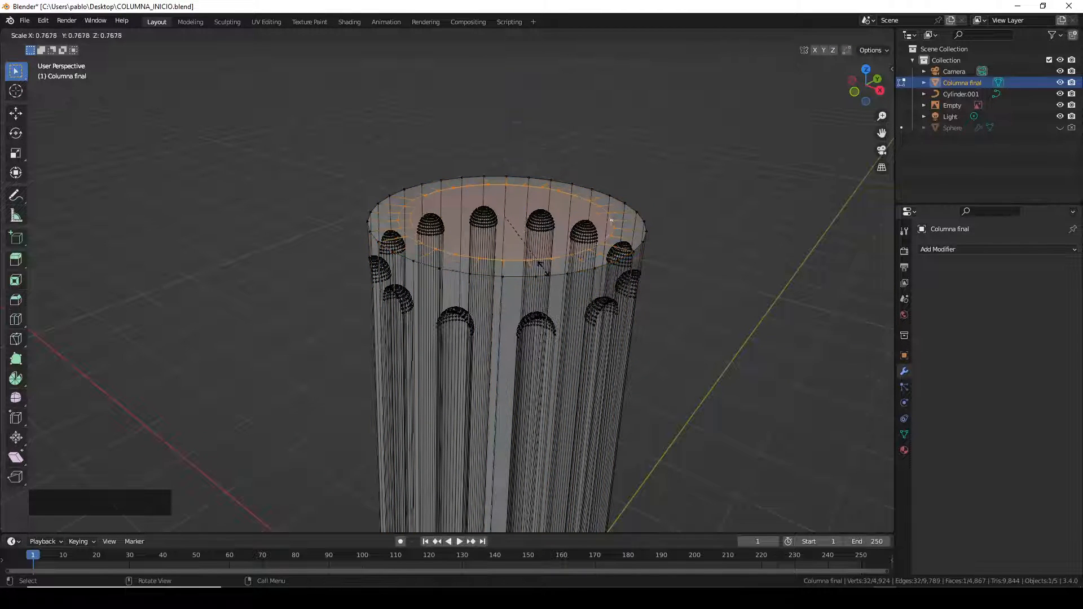
{"action": "left_click", "coordinate": [522, 255]}
{"action": "middle_click_drag", "start_coordinate": [522, 255], "coordinate": [409, 249]}
{"action": "key", "text": "ctrl+z"}
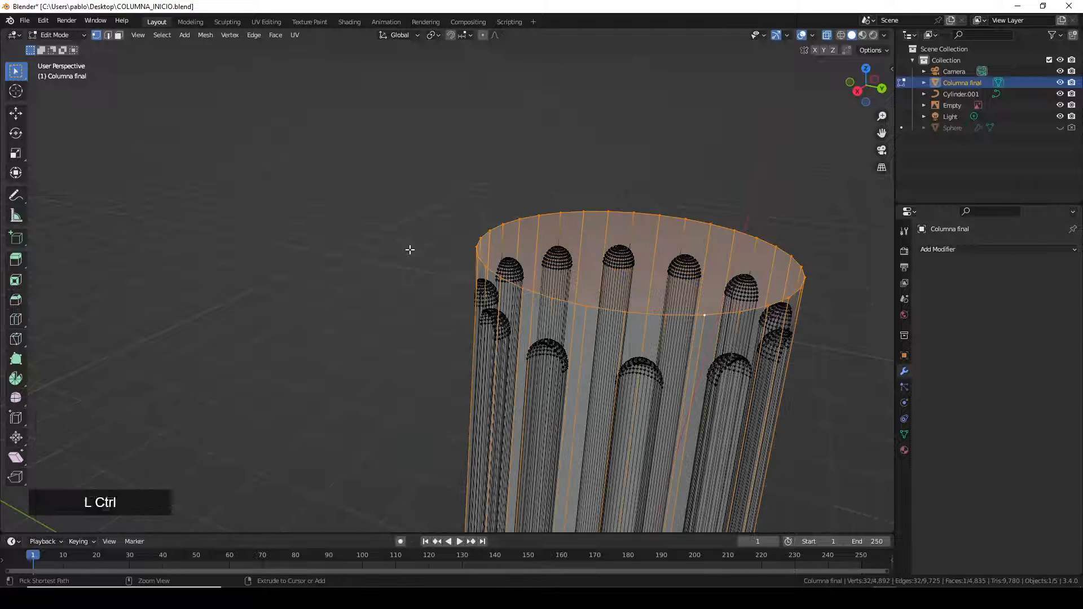
- Extrude the column's upper rim in place and scale it outward by about 1.043 to match the reference's lowest fillet
{"action": "key", "text": "KP_1"}
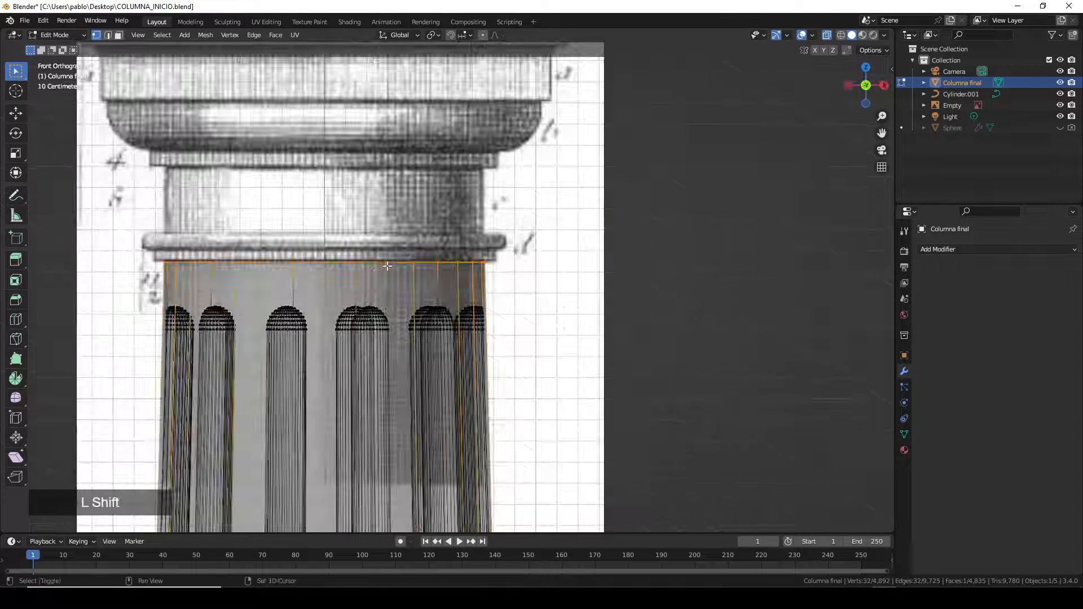
{"action": "middle_click_drag", "start_coordinate": [395, 269], "coordinate": [529, 305], "text": "shift"}
{"action": "scroll", "coordinate": [546, 308], "scroll_direction": "up", "scroll_amount": 2}
{"action": "scroll", "coordinate": [546, 308], "scroll_direction": "down", "scroll_amount": 1}
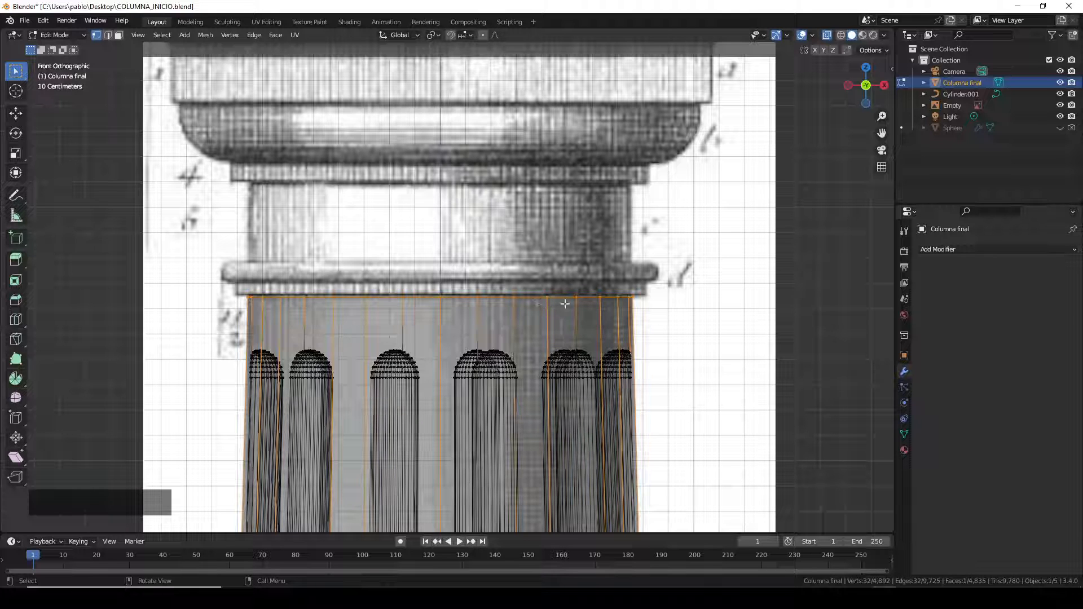
{"action": "key", "text": "e"}
{"action": "key", "text": "s"}
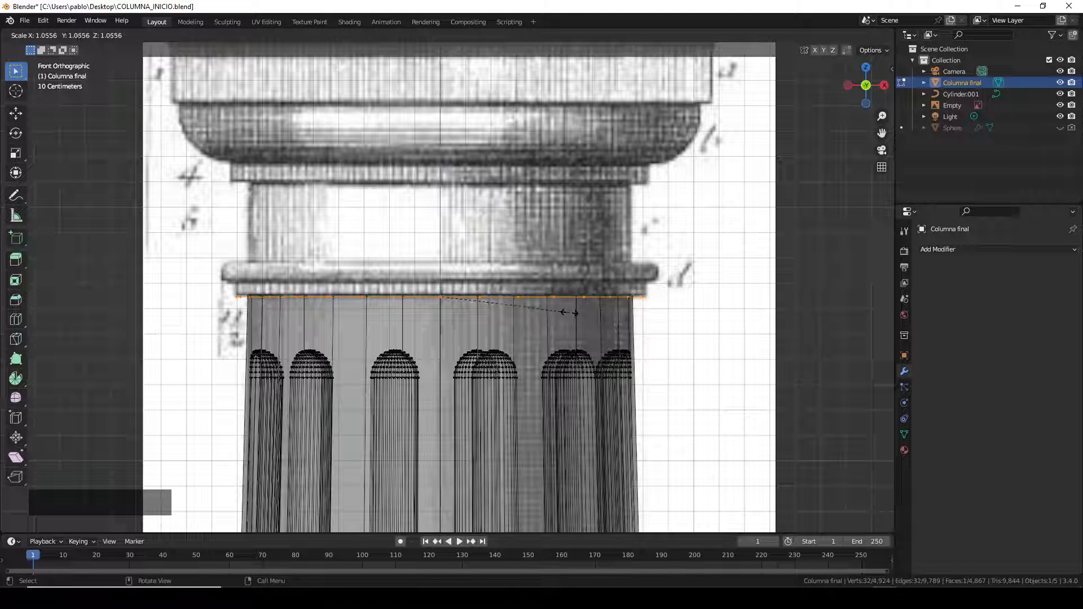
{"action": "left_click", "coordinate": [563, 315]}
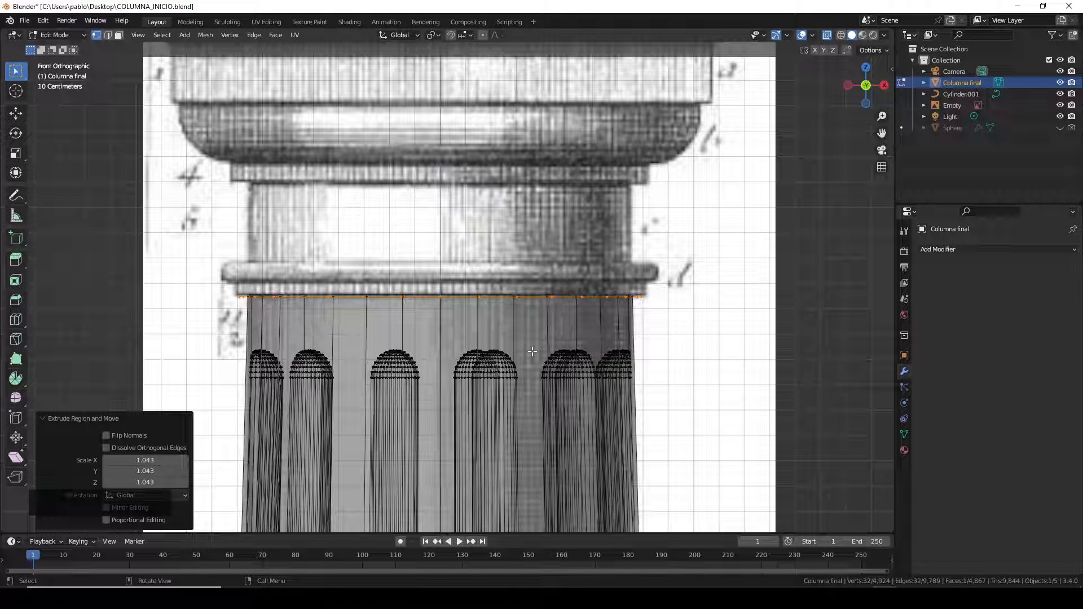
- Extrude the widened rim about 0.06 m upward, and extrude its top in place scaled outward by about 1.088
{"action": "key", "text": "e"}
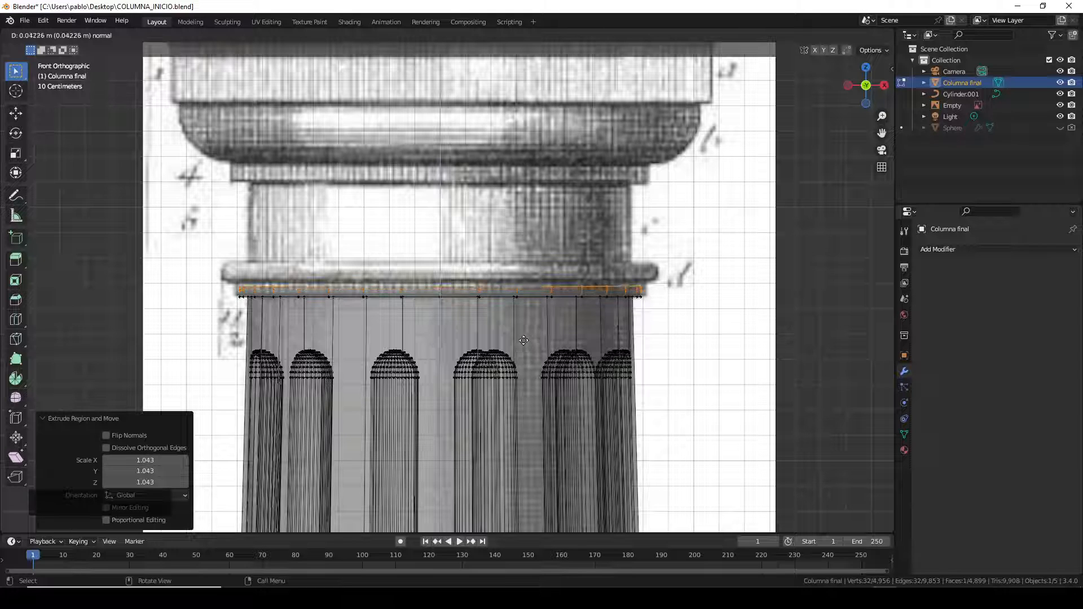
{"action": "left_click", "coordinate": [561, 337]}
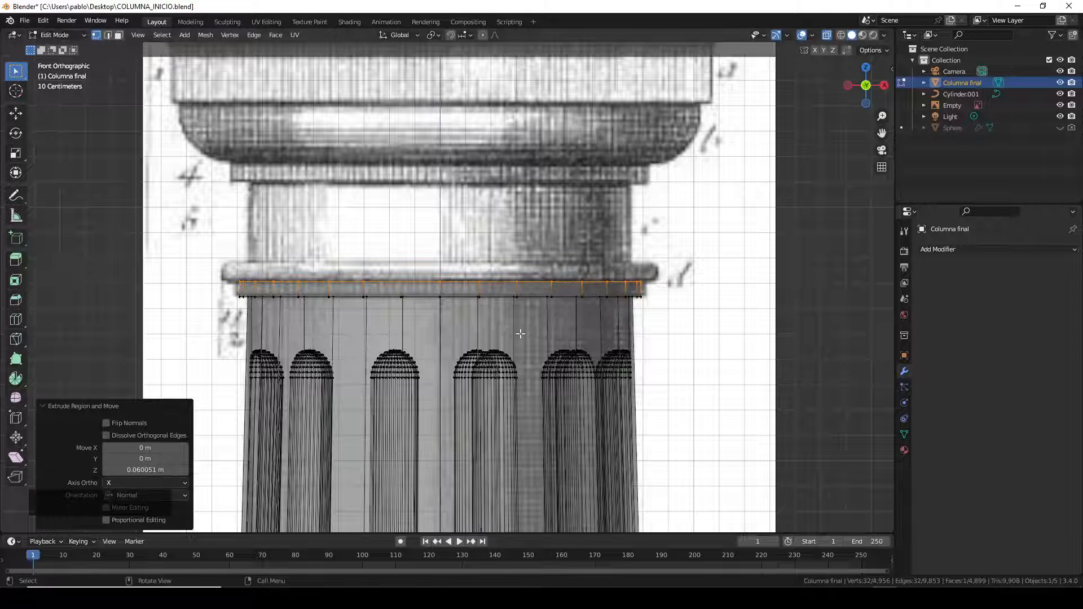
{"action": "key", "text": "e"}
{"action": "key", "text": "s"}
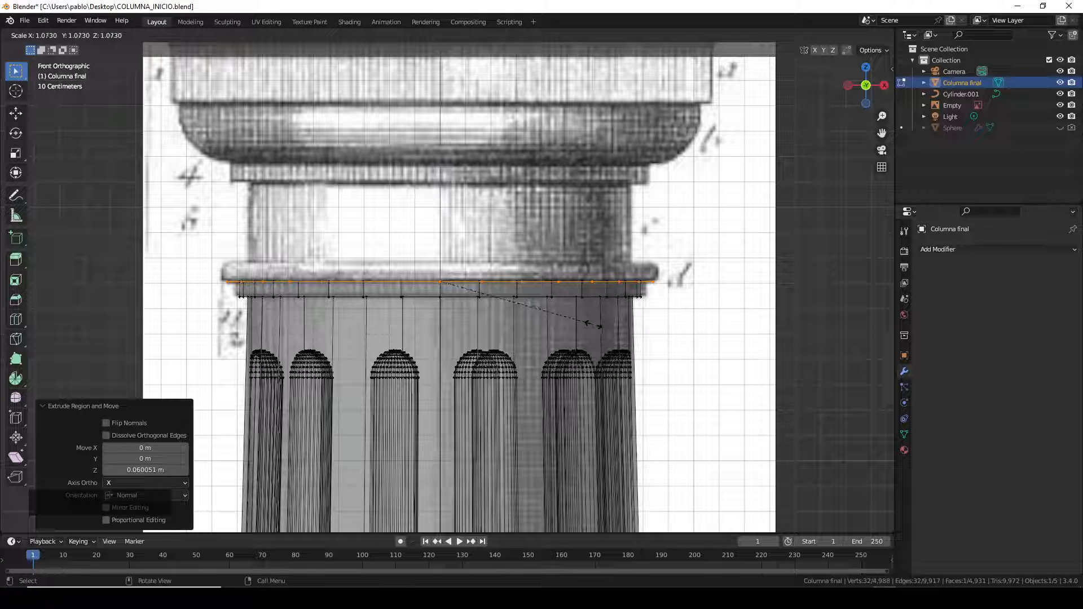
{"action": "left_click", "coordinate": [601, 325]}
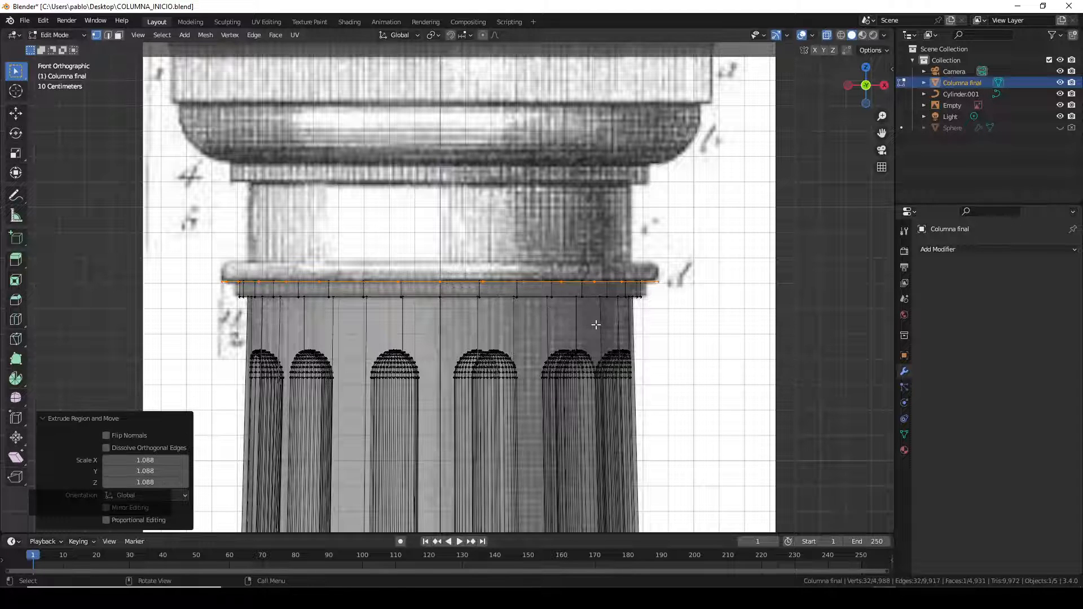
- Try extruding the widest ring in place and scaling it inward, the second time by 0.94, undoing both attempts
{"action": "key", "text": "e"}
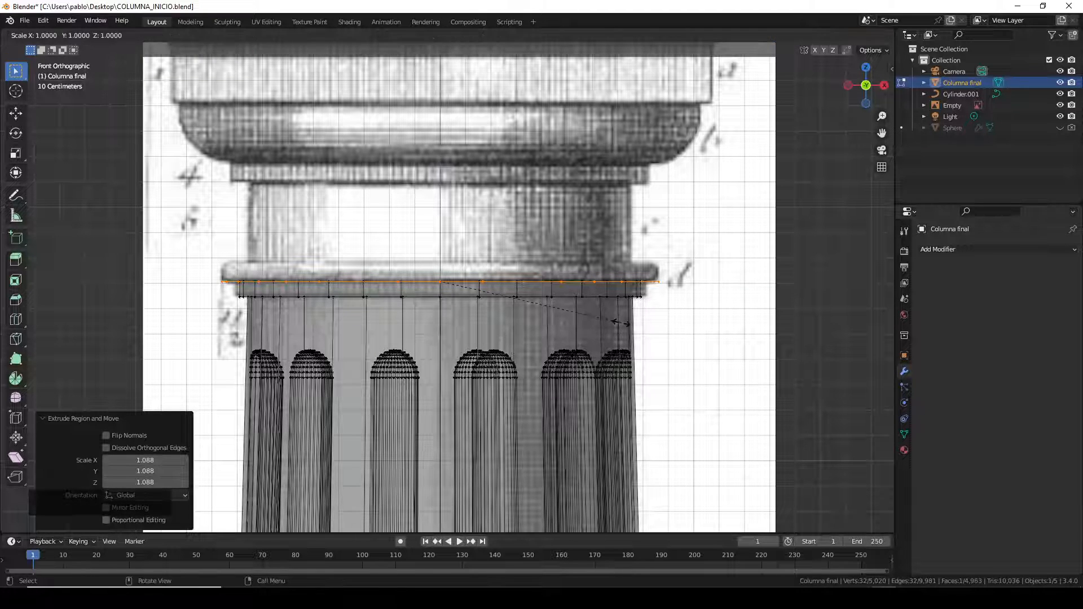
{"action": "key", "text": "s"}
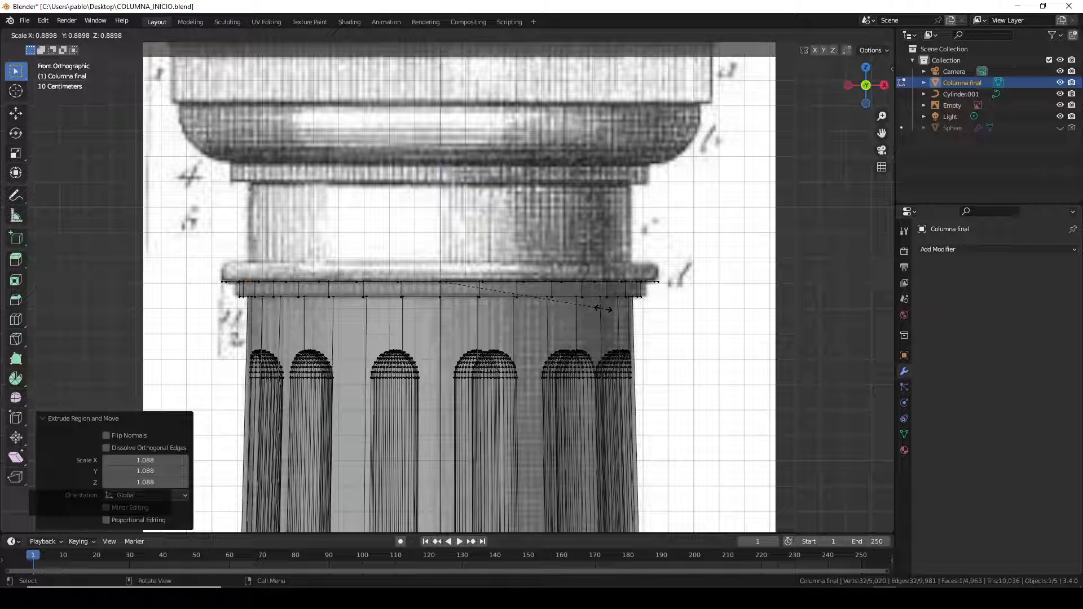
{"action": "right_click", "coordinate": [599, 309]}
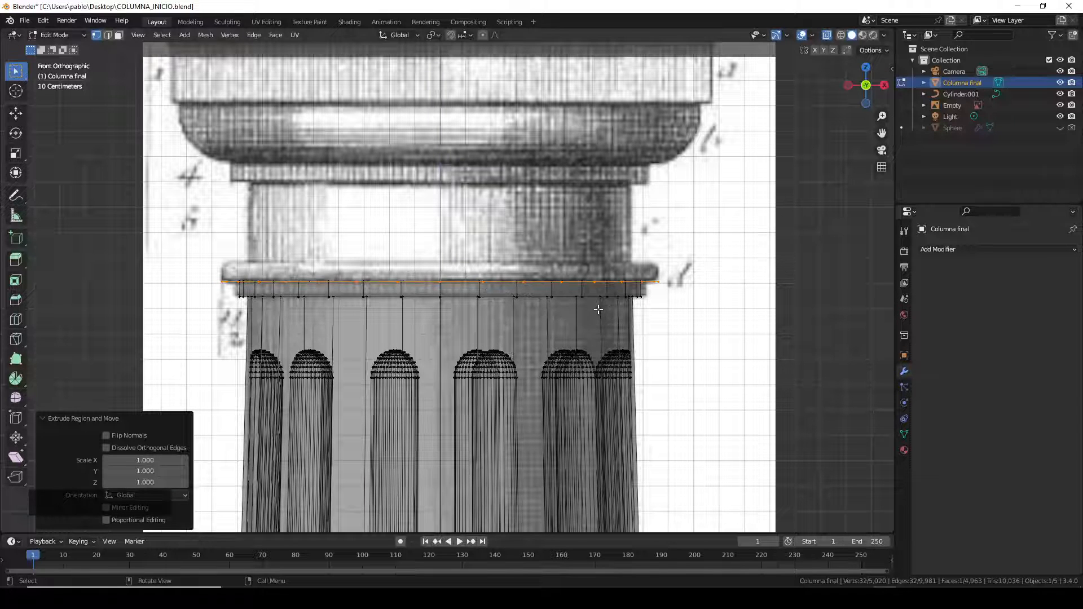
{"action": "key", "text": "ctrl+z"}
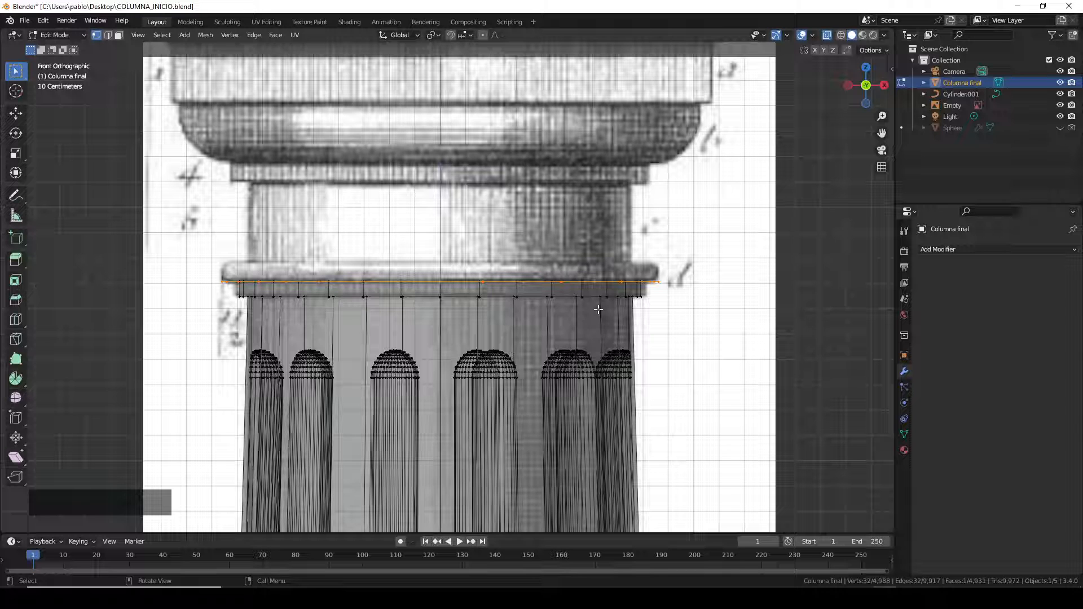
{"action": "key", "text": "e"}
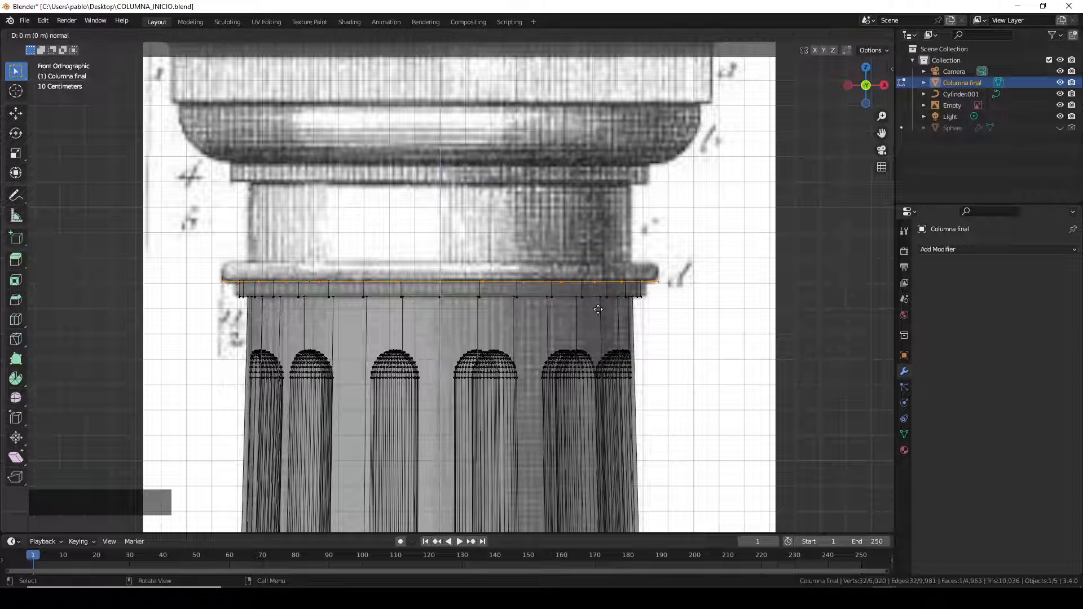
{"action": "key", "text": "s"}
{"action": "left_click", "coordinate": [610, 309]}
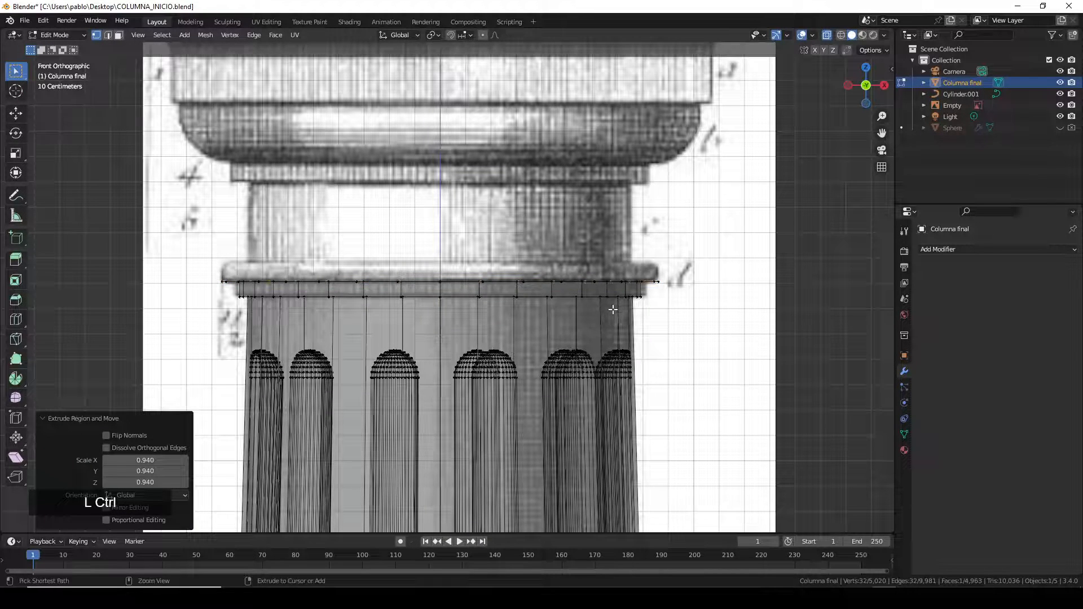
{"action": "key", "text": "ctrl+z"}
- Extrude the widest ring about 0.082 m upward, and extrude its top in place scaled inward by about 0.882
{"action": "key", "text": "e"}
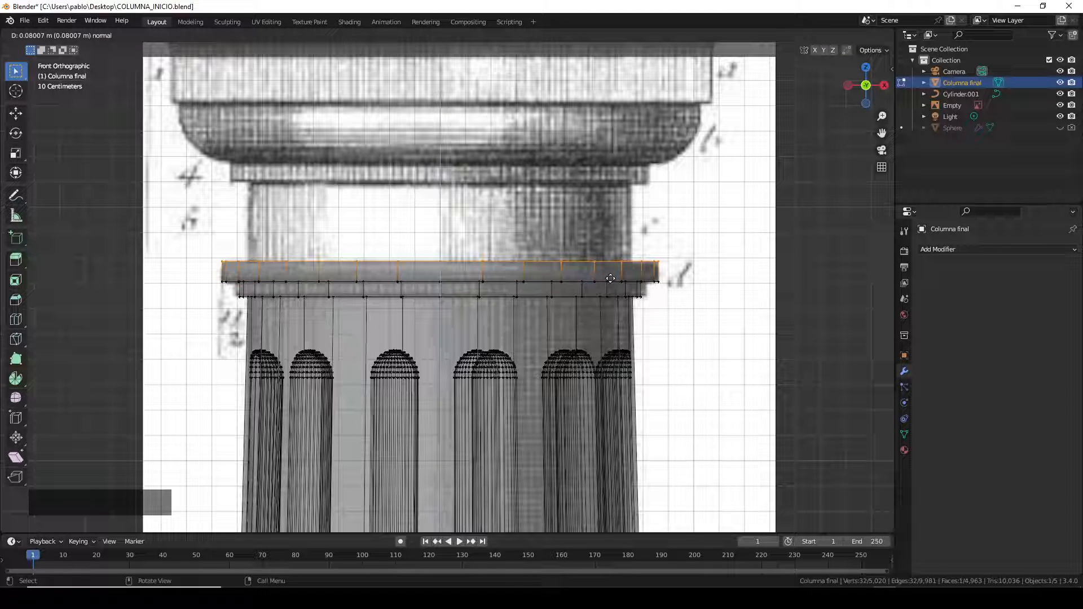
{"action": "left_click", "coordinate": [609, 278]}
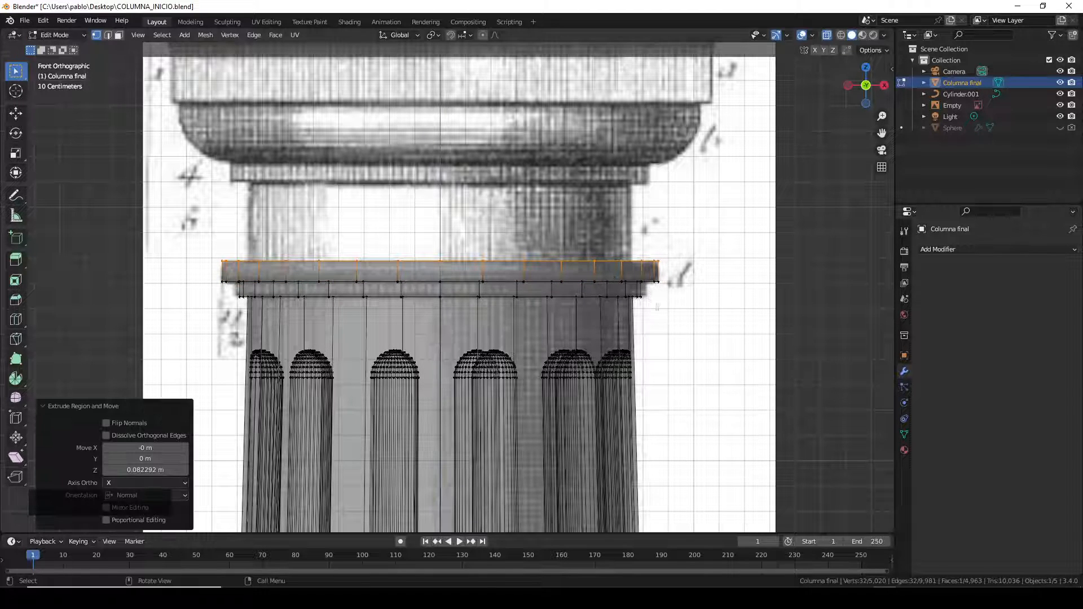
{"action": "key", "text": "s"}
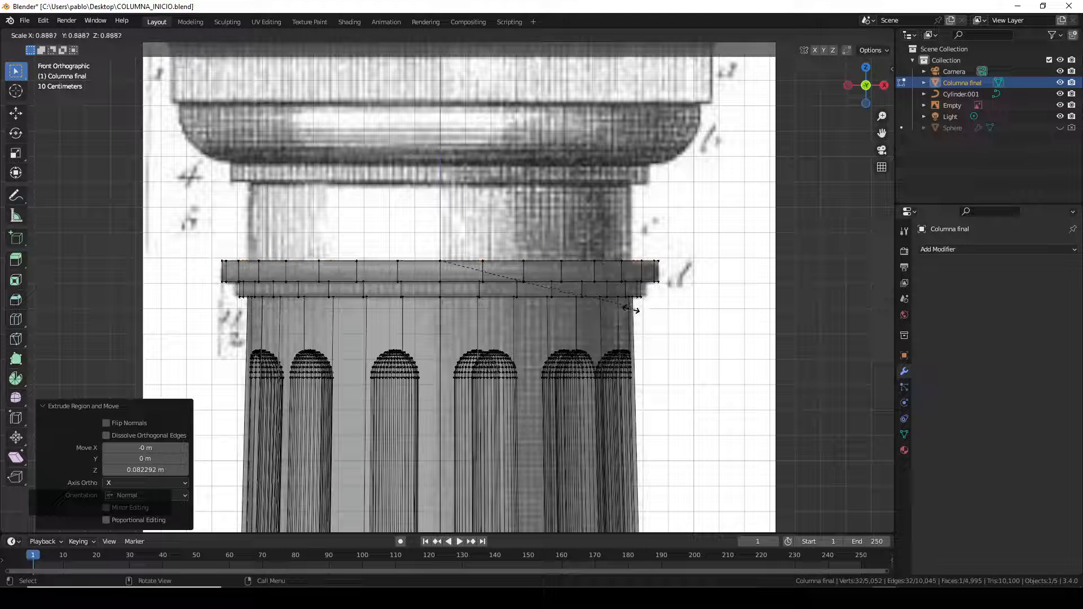
{"action": "left_click", "coordinate": [626, 308]}
- Add two evenly spaced horizontal loop cuts around the widest band of the capital without sliding them
{"action": "middle_click_drag", "start_coordinate": [455, 311], "coordinate": [544, 325]}
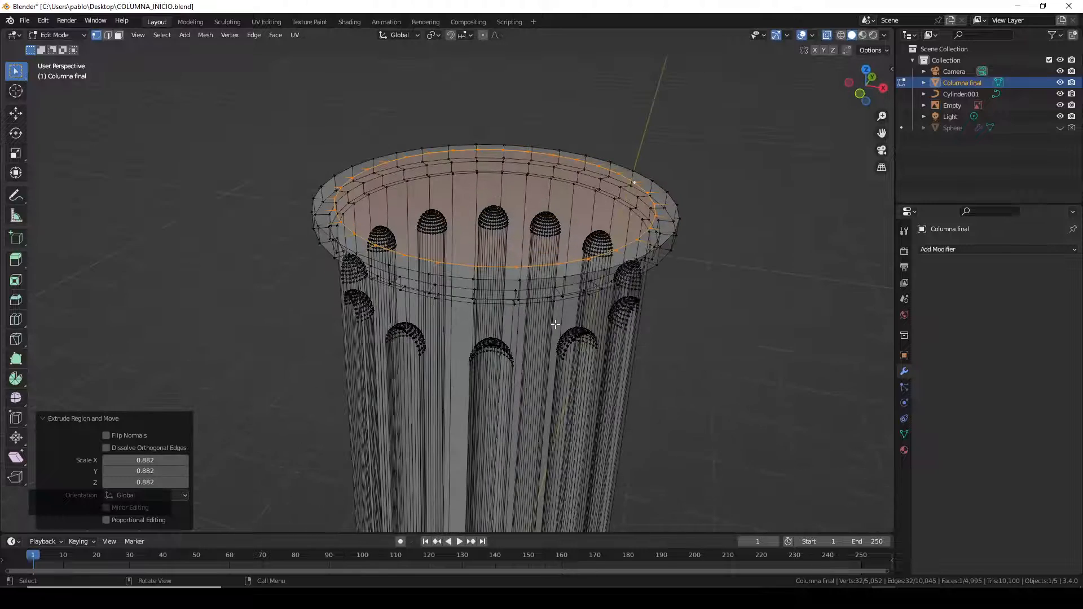
{"action": "left_click", "coordinate": [826, 35]}
{"action": "mouse_move", "coordinate": [468, 327]}
{"action": "middle_mouse_down"}
{"action": "mouse_move", "coordinate": [461, 263]}
{"action": "mouse_move", "coordinate": [468, 322]}
{"action": "middle_mouse_up"}
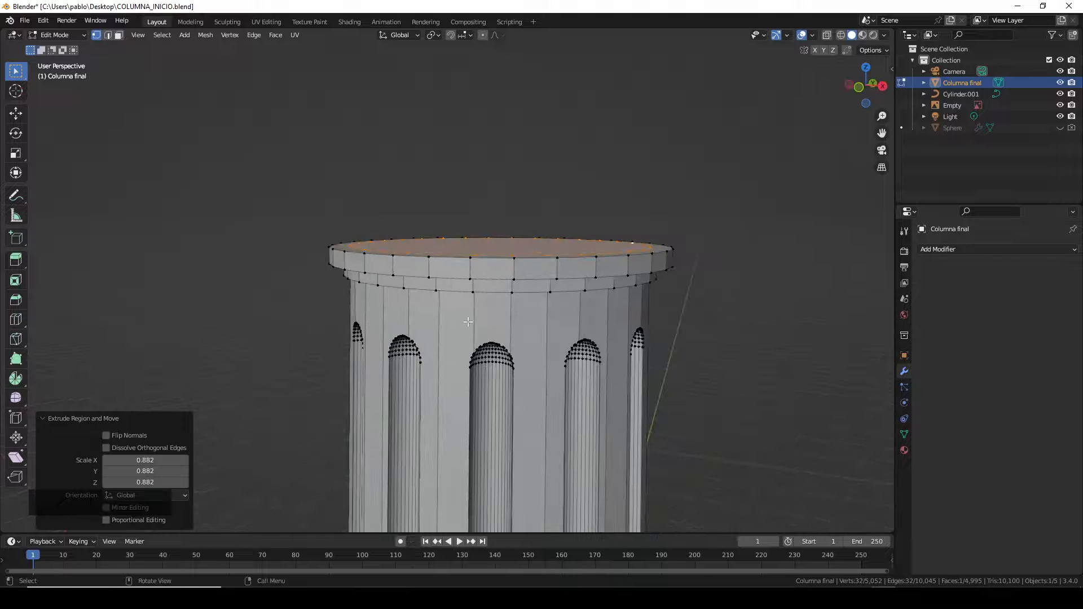
{"action": "key", "text": "KP_1"}
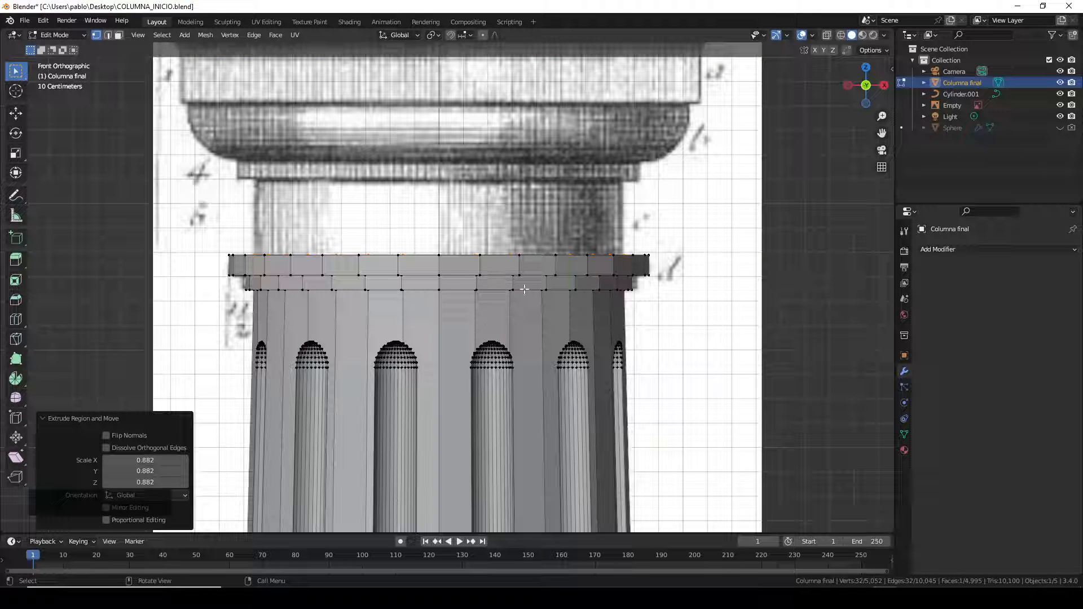
{"action": "left_click", "coordinate": [827, 35]}
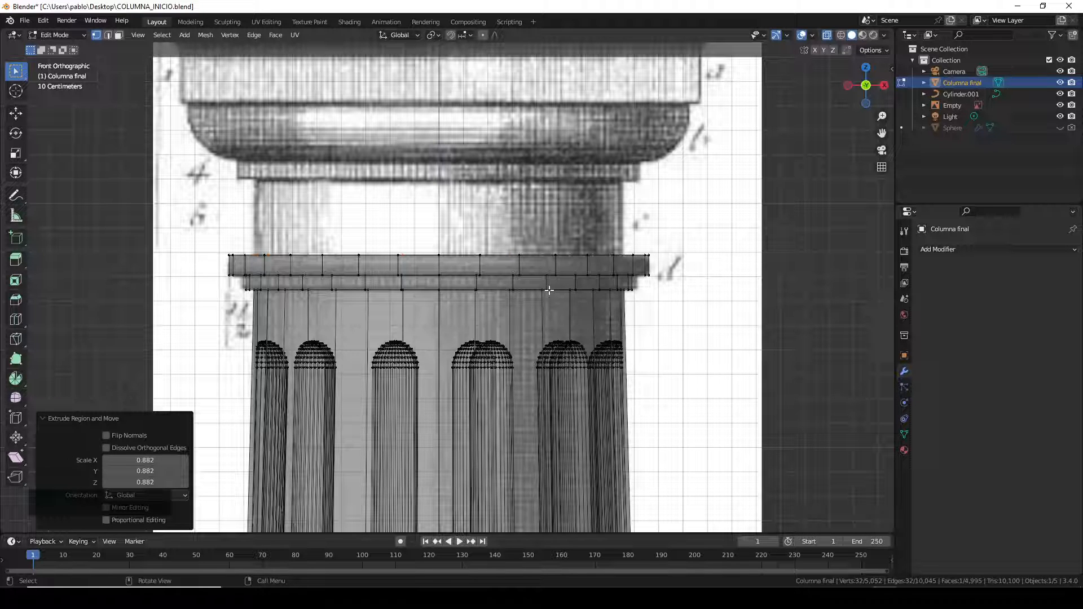
{"action": "key", "text": "ctrl+r"}
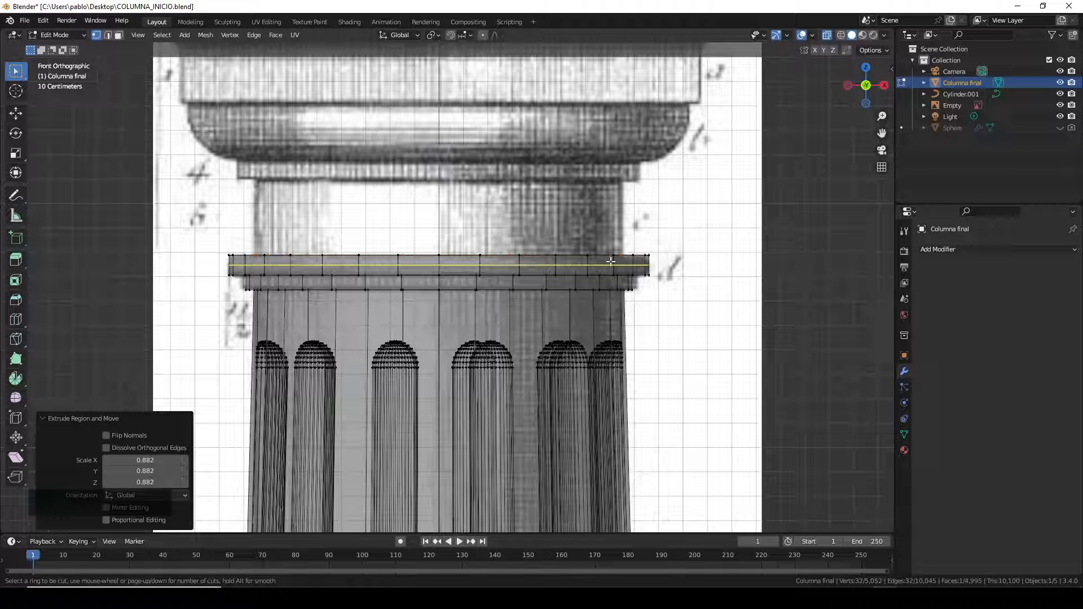
{"action": "scroll", "coordinate": [610, 260], "scroll_direction": "up", "scroll_amount": 1}
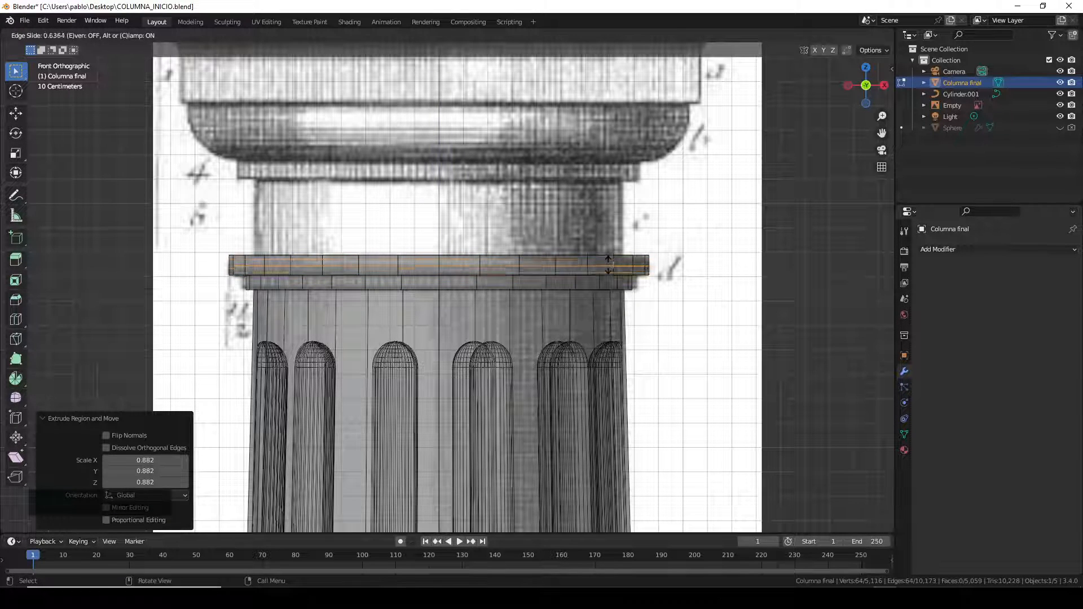
{"action": "right_click", "coordinate": [608, 265]}
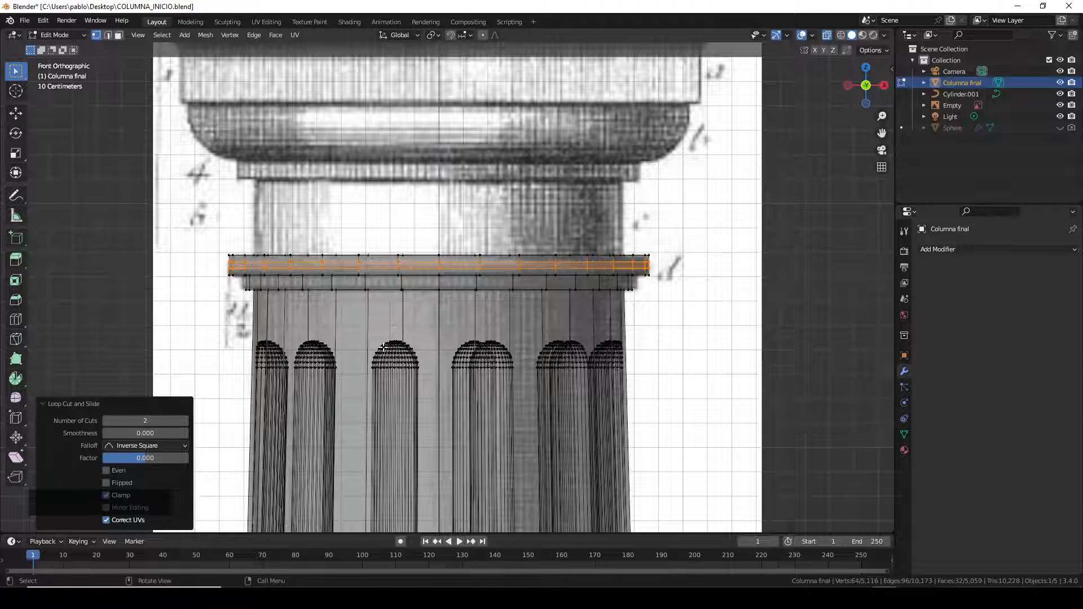
- Turn off X-ray and scale the widest band's outer top and bottom edge loops inward together by about 0.969
{"action": "scroll", "coordinate": [197, 220], "scroll_direction": "up", "scroll_amount": 2}
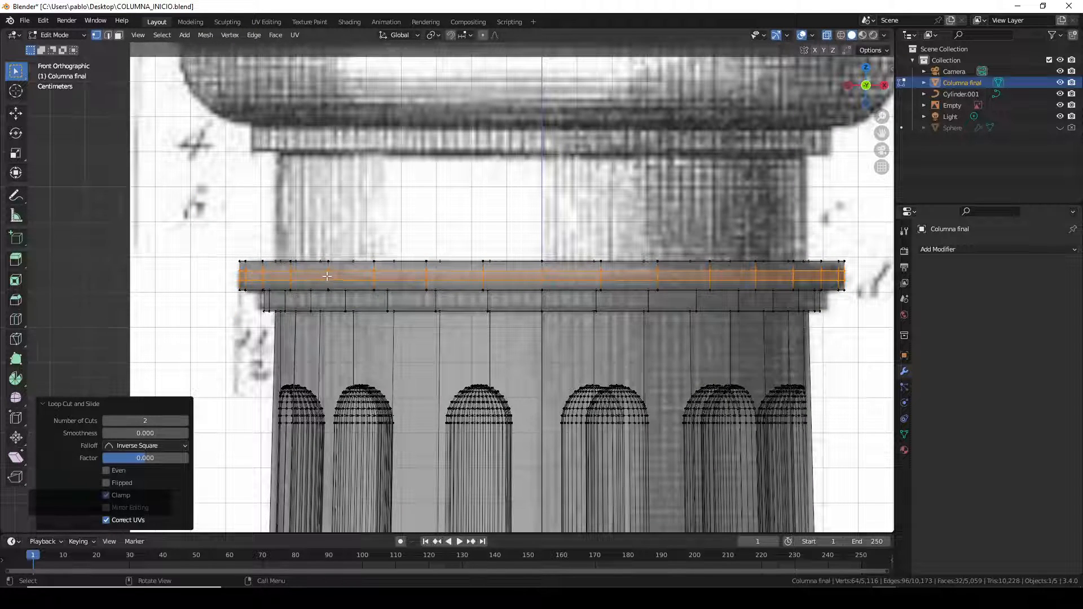
{"action": "middle_click_drag", "start_coordinate": [328, 276], "coordinate": [406, 225]}
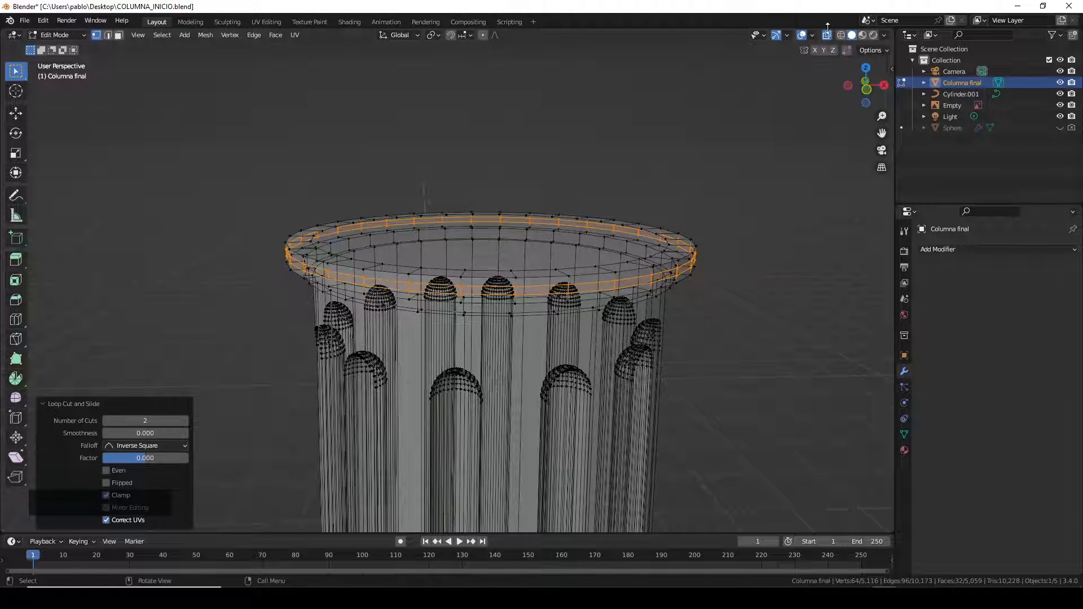
{"action": "left_click", "coordinate": [827, 33]}
{"action": "left_click", "coordinate": [430, 275], "text": "alt"}
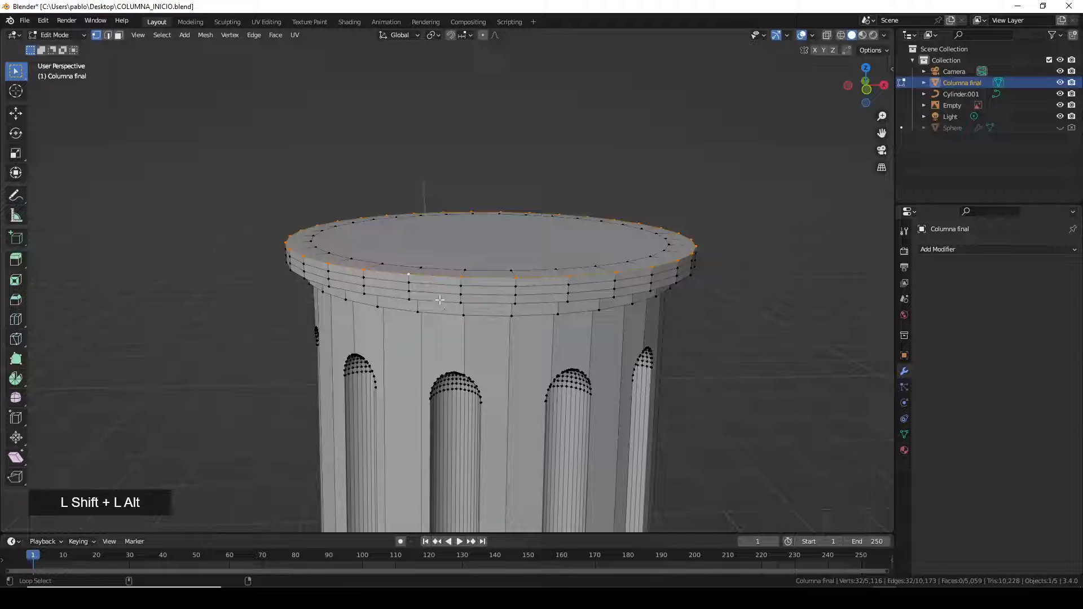
{"action": "left_click", "coordinate": [440, 299], "text": "alt+shift"}
{"action": "middle_click_drag", "start_coordinate": [485, 338], "coordinate": [509, 333]}
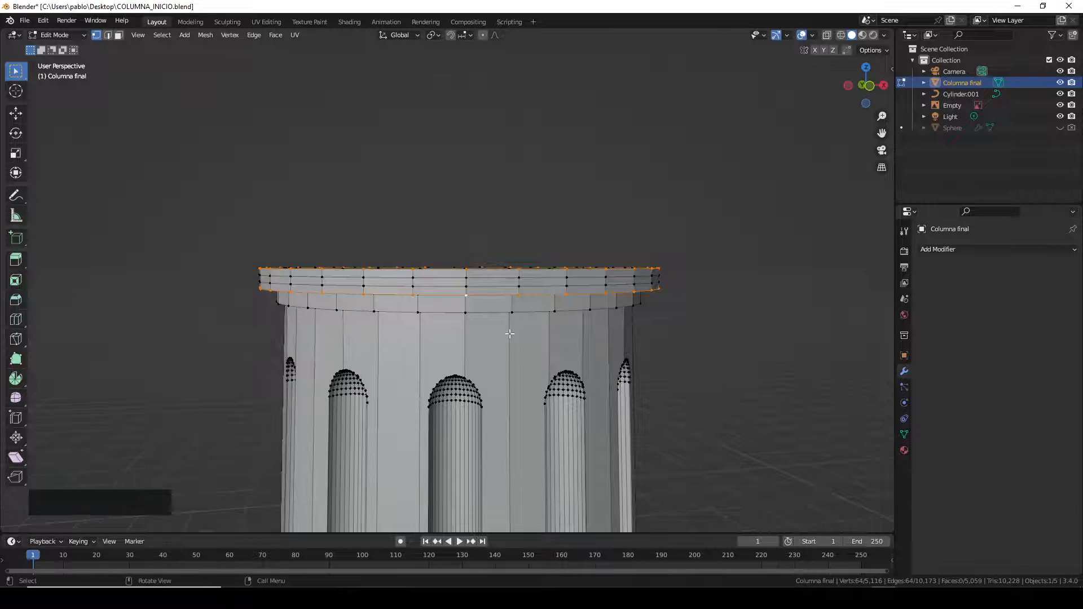
{"action": "key", "text": "KP_1"}
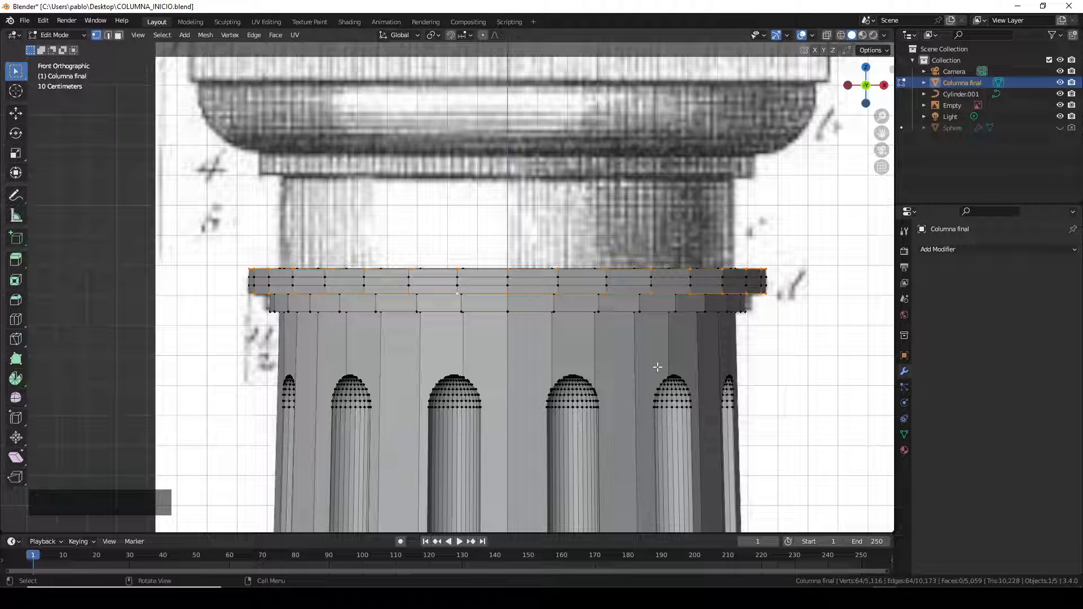
{"action": "key", "text": "s"}
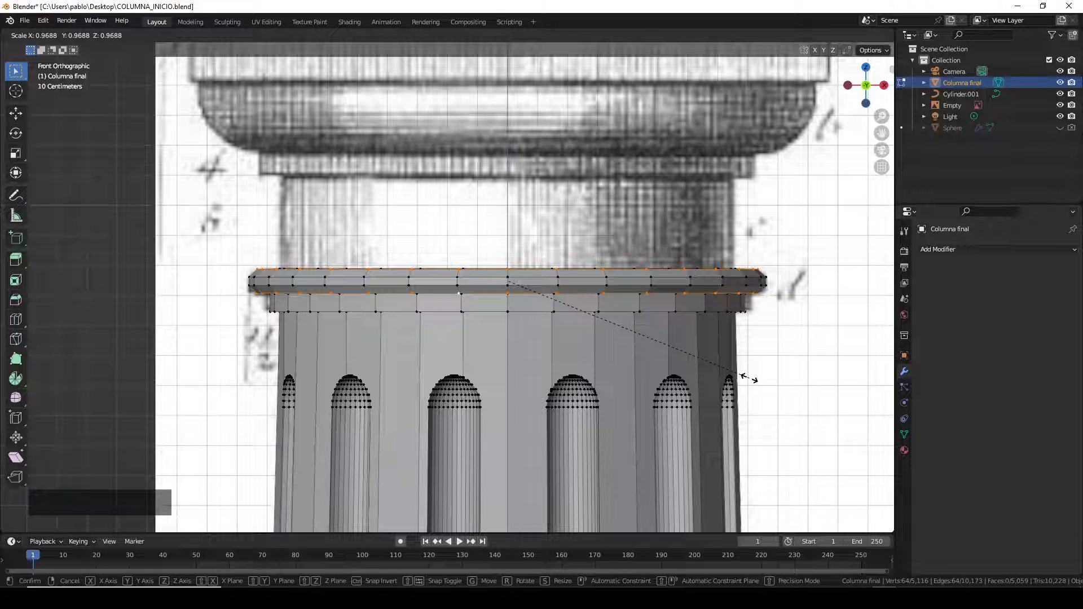
{"action": "left_click", "coordinate": [749, 378]}
- Select the inner edge loop on the capital's top and extrude it about 0.304 m upward to form the neck
{"action": "middle_click_drag", "start_coordinate": [640, 338], "coordinate": [413, 283]}
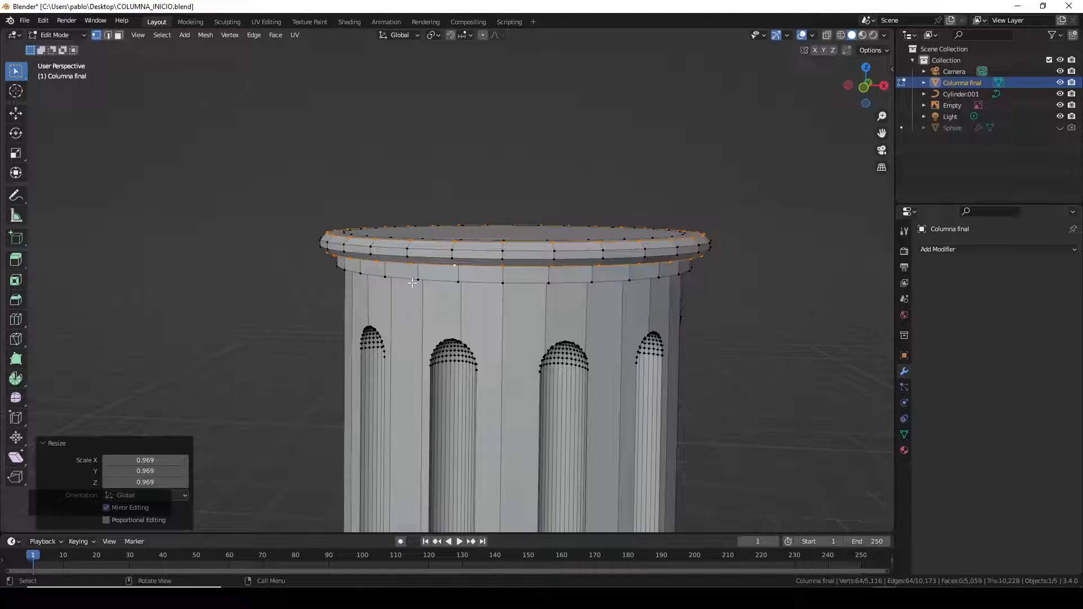
{"action": "key", "text": "KP_1"}
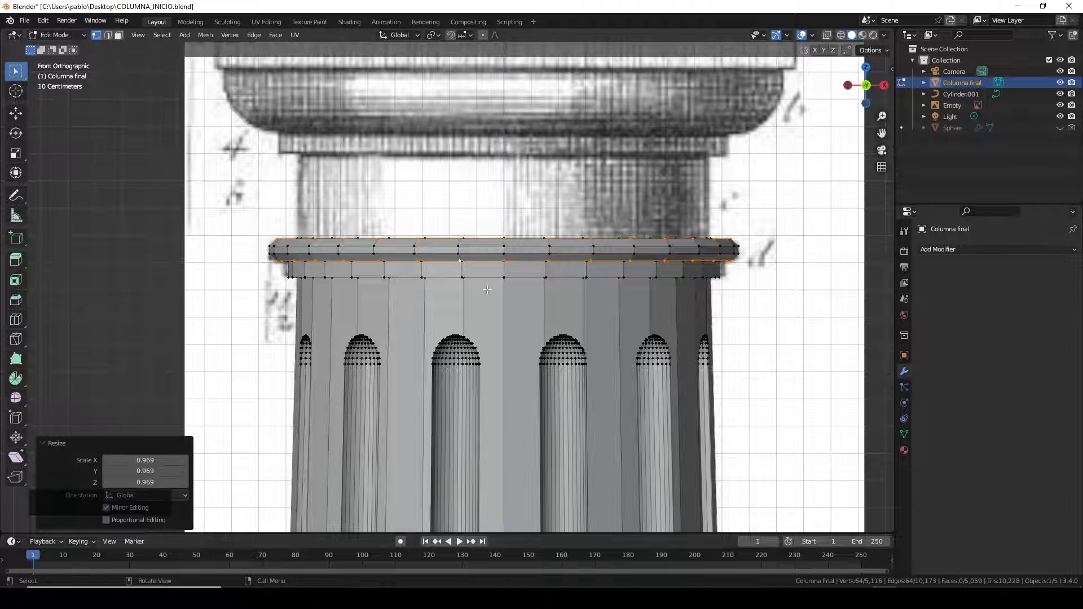
{"action": "middle_click_drag", "start_coordinate": [488, 289], "coordinate": [532, 245]}
{"action": "left_click", "coordinate": [531, 245], "text": "alt"}
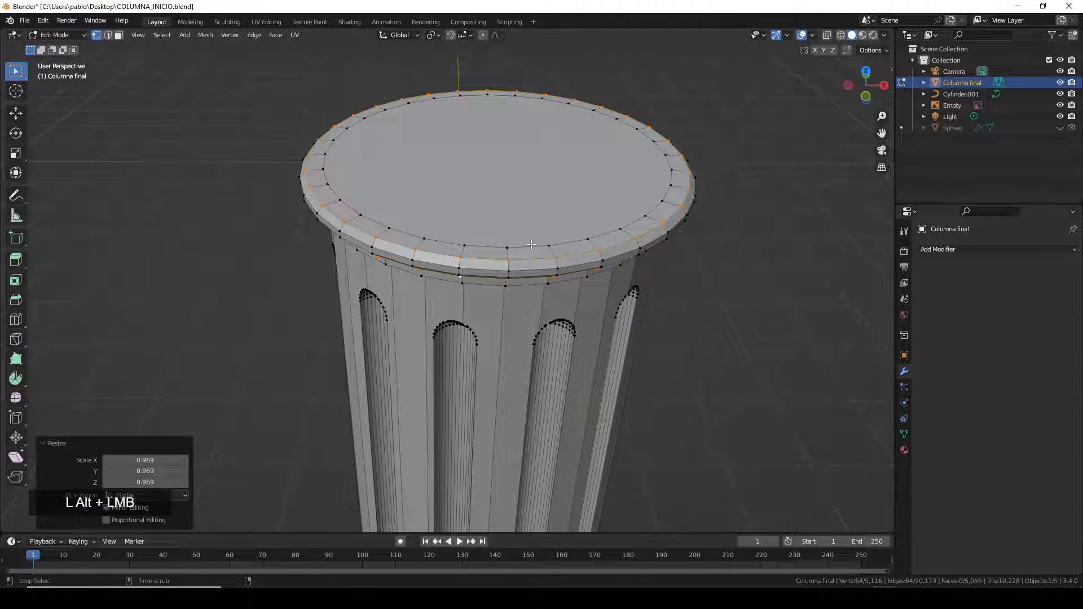
{"action": "key", "text": "KP_1"}
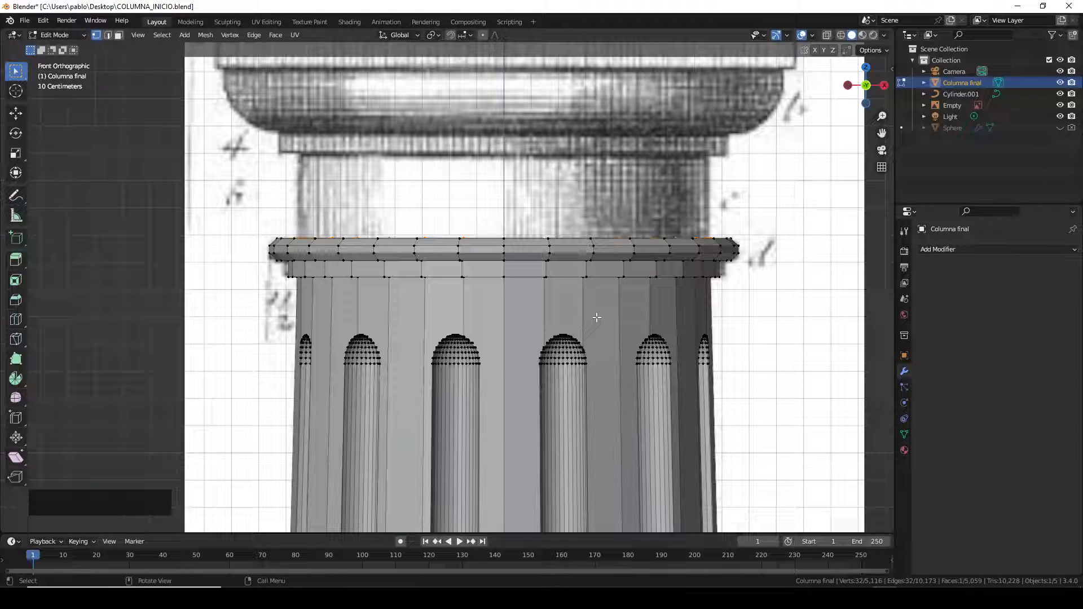
{"action": "key", "text": "e"}
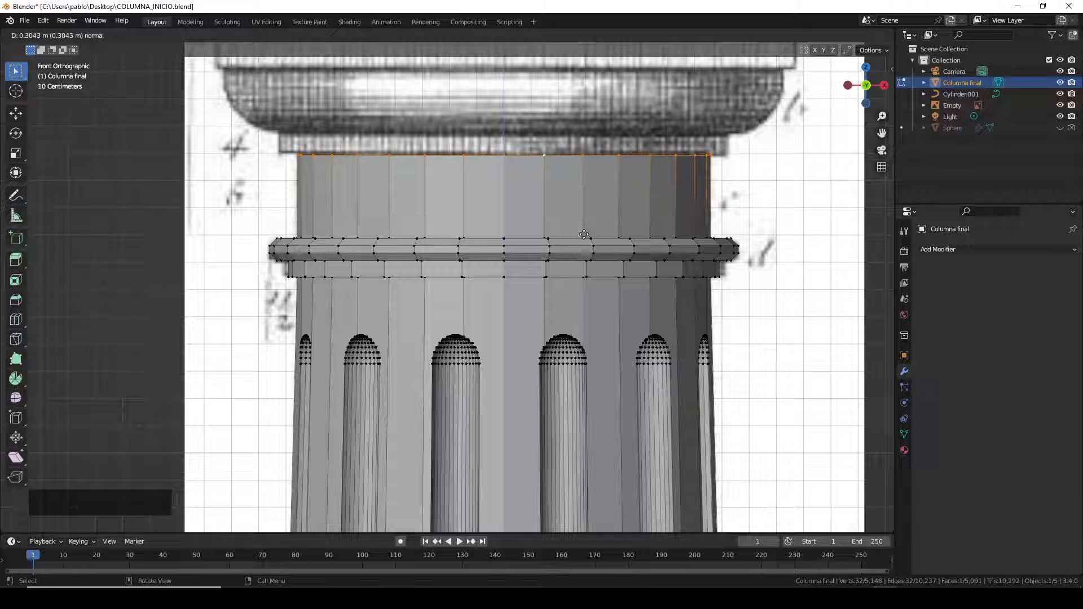
{"action": "left_click", "coordinate": [584, 235]}
- Extrude the neck's top in place scaled outward by about 1.09, and extrude that wider ring about 0.081 m upward
{"action": "key", "text": "s"}
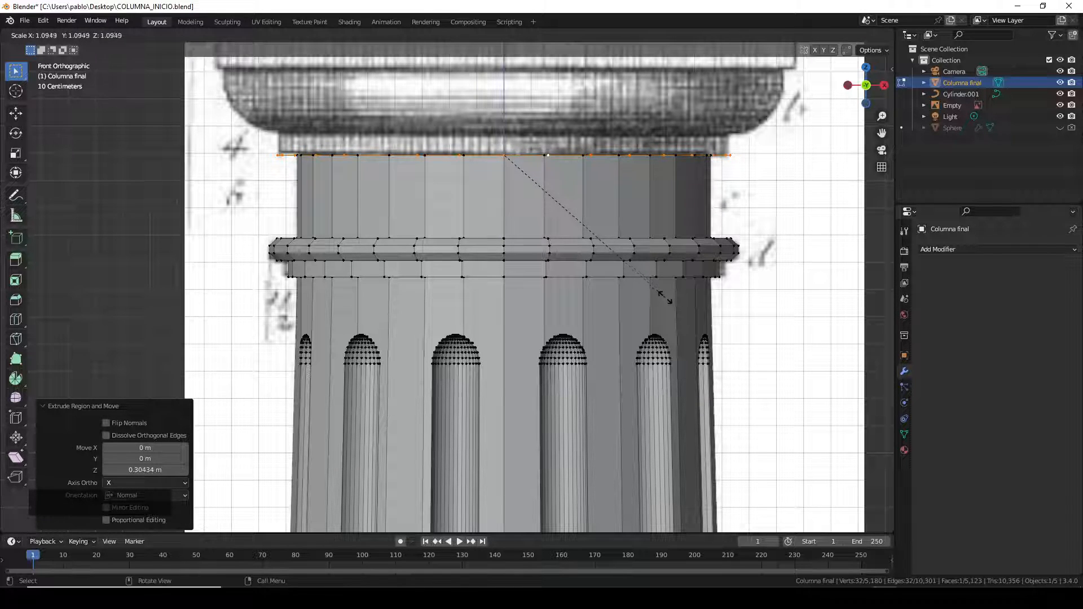
{"action": "left_click", "coordinate": [663, 298]}
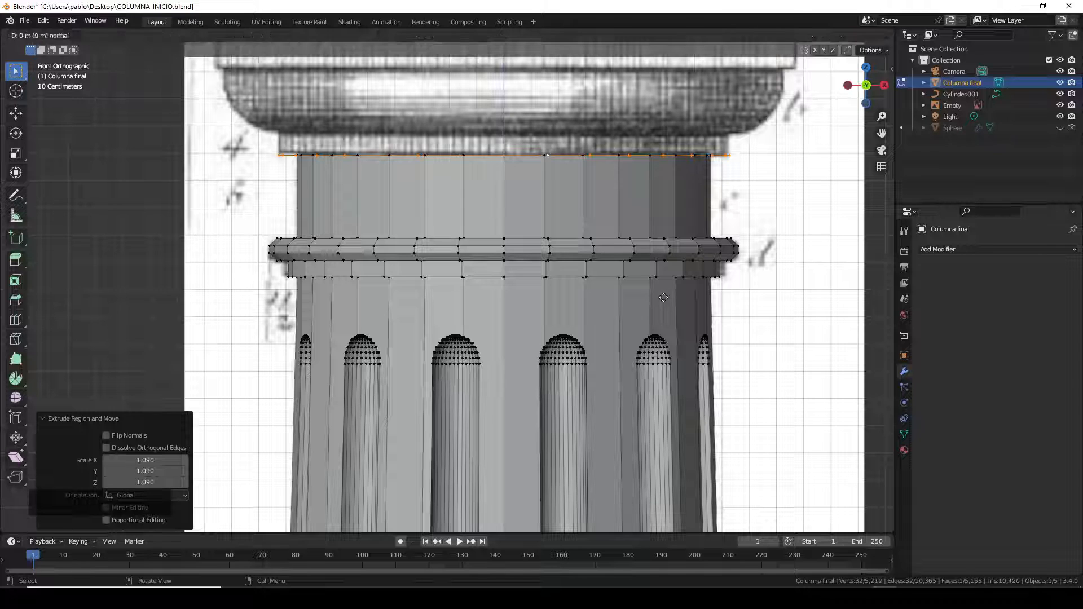
{"action": "key", "text": "e"}
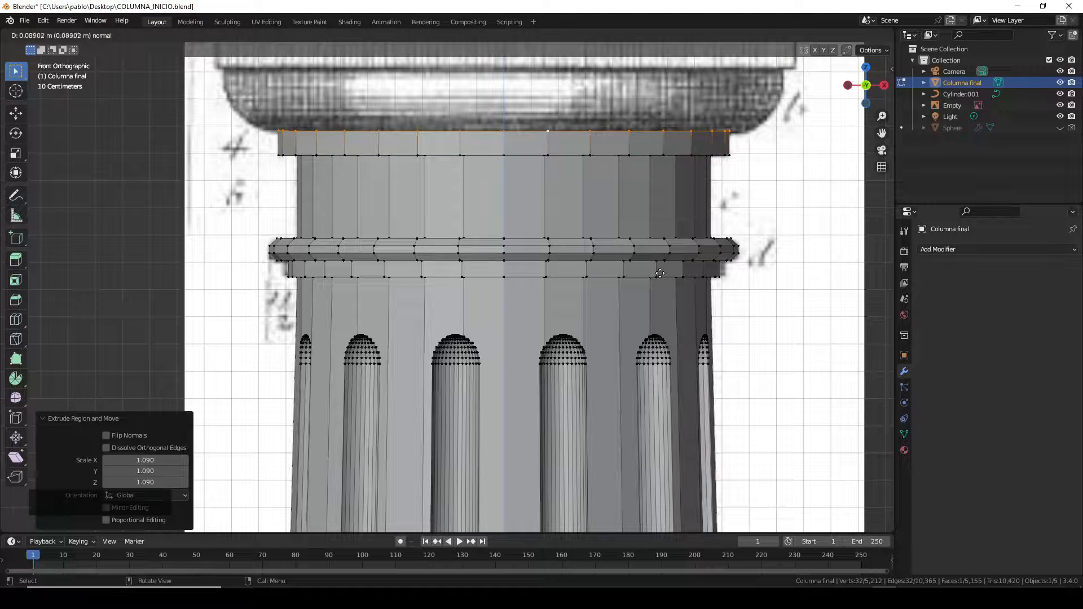
{"action": "left_click", "coordinate": [658, 277]}
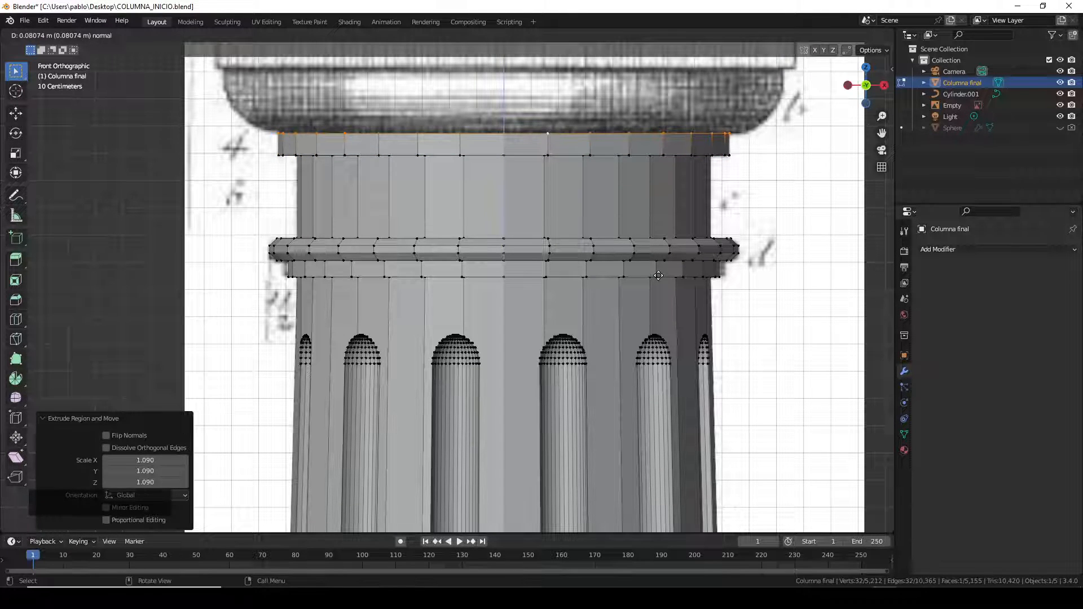
- Extrude the upper ring in place and scale it outward by about 1.064 to start the curved echinus
{"action": "key", "text": "s"}
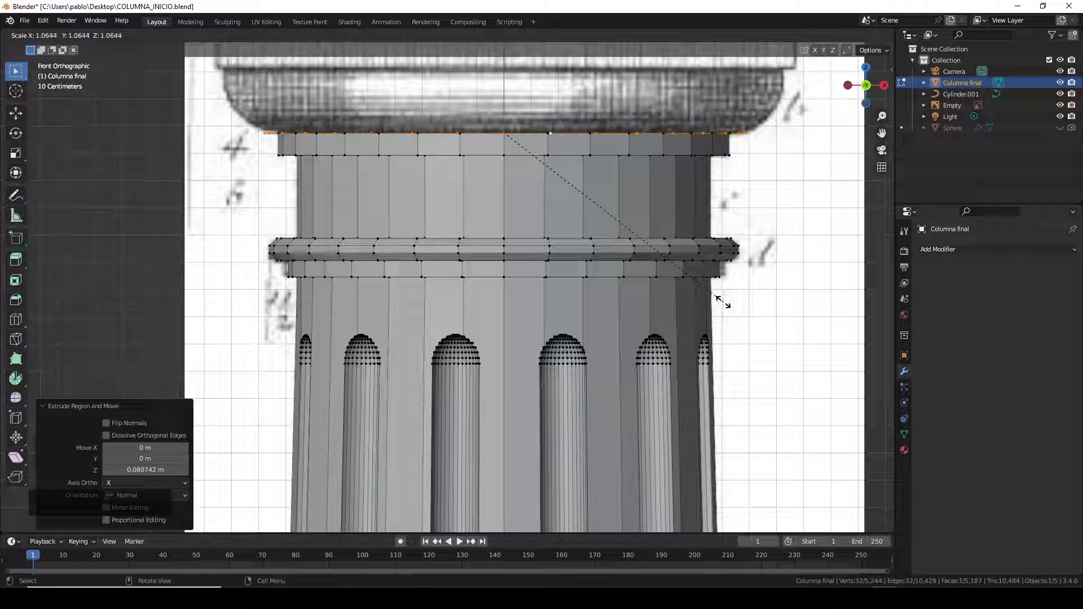
{"action": "left_click", "coordinate": [723, 302]}
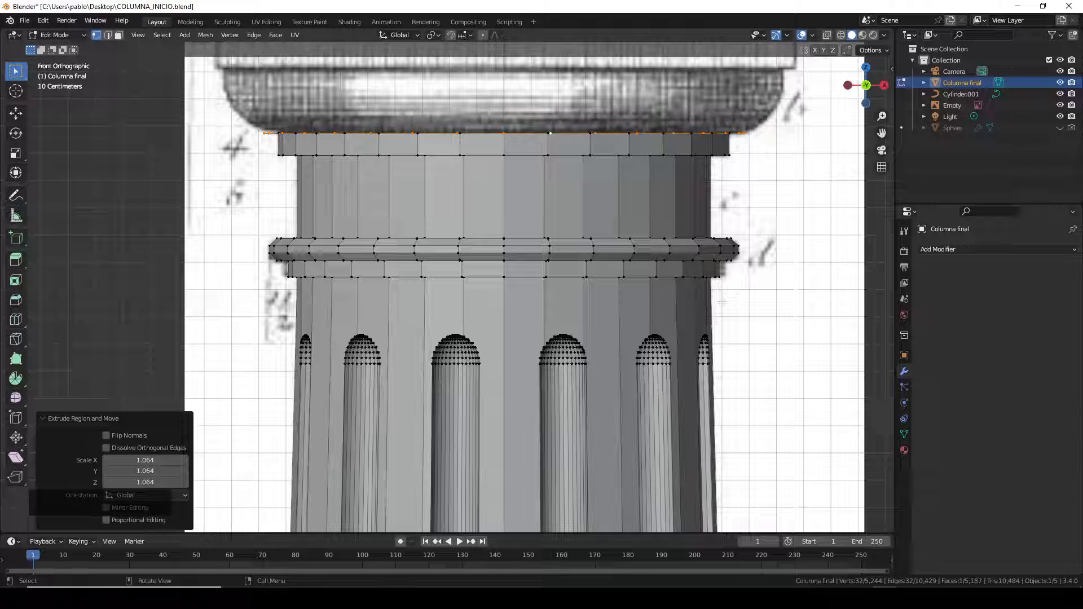
{"action": "key", "text": "r"}
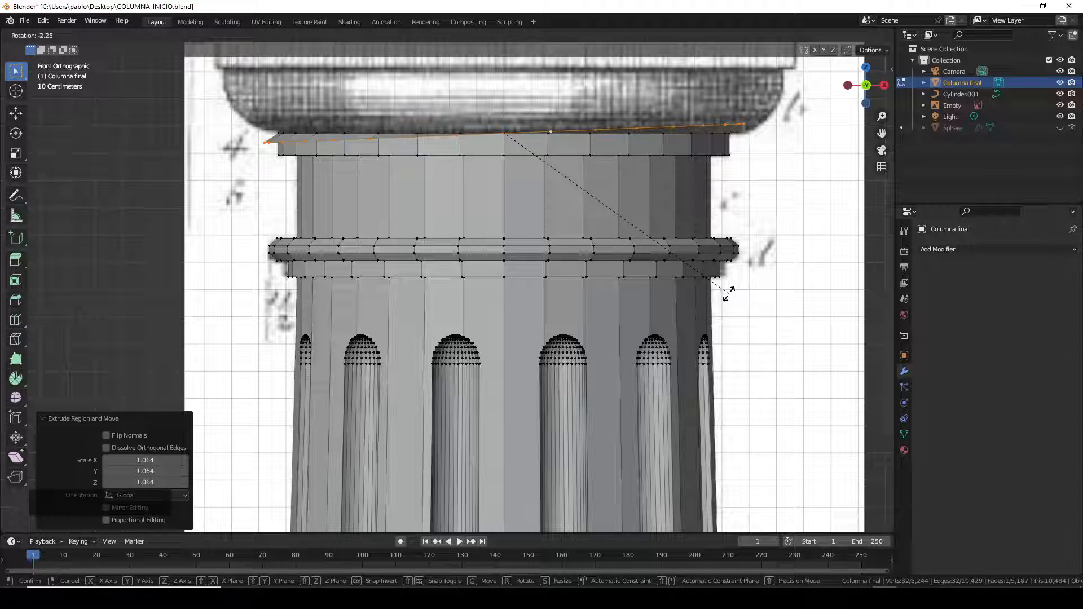
{"action": "key", "text": "Escape"}
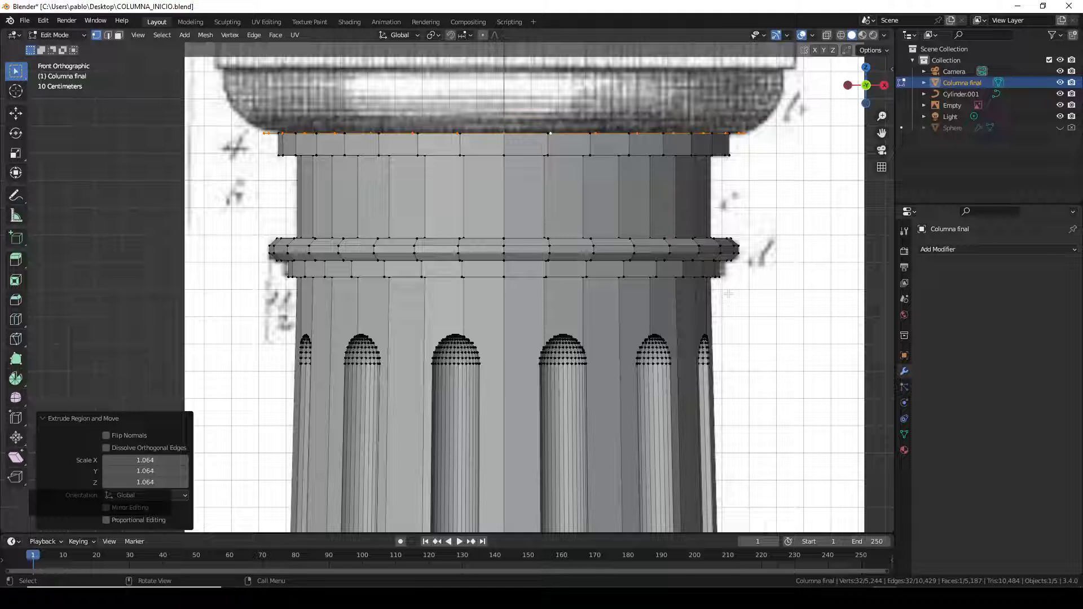
- Extrude the echinus's lowest ring about 0.05 m upward and scale its top outward by about 1.071
{"action": "key", "text": "e"}
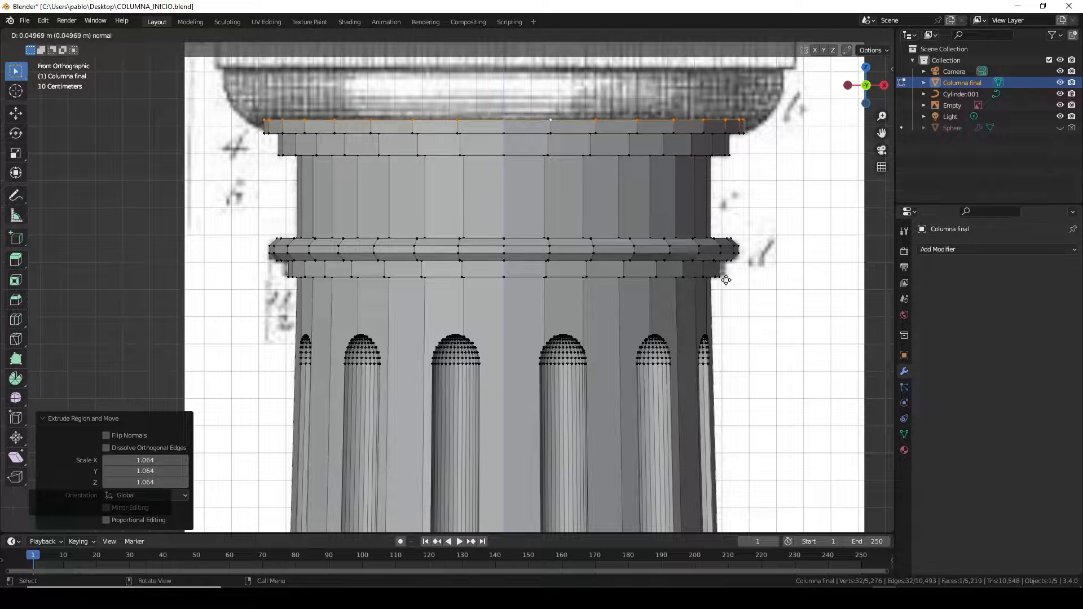
{"action": "left_click", "coordinate": [726, 281]}
{"action": "key", "text": "s"}
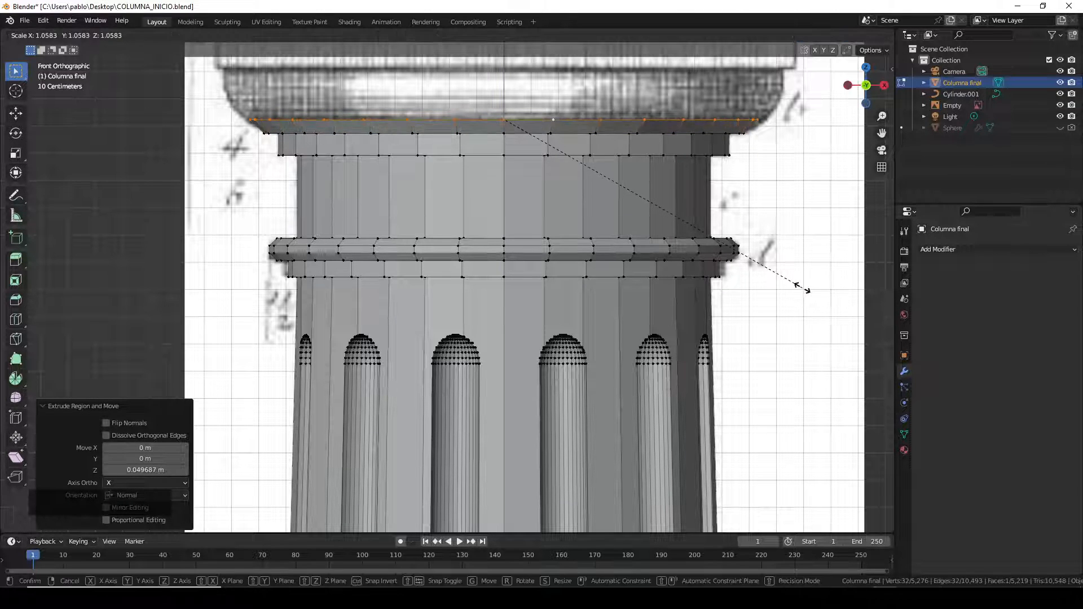
{"action": "left_click", "coordinate": [802, 291]}
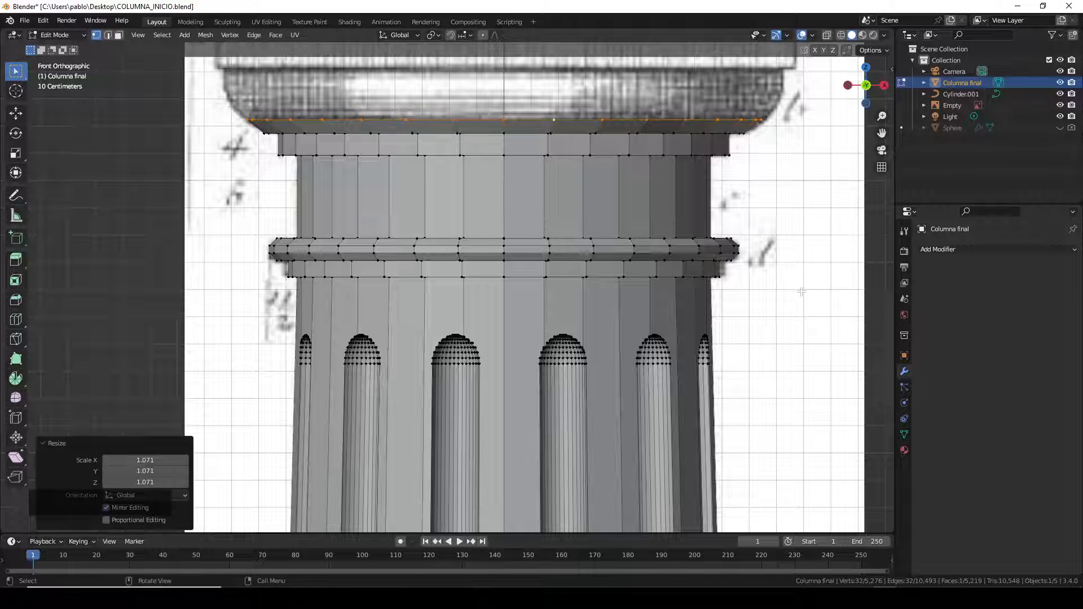
- Extrude the echinus's top ring about 0.056 m upward and widen it by a factor of about 1.054
{"action": "key", "text": "e"}
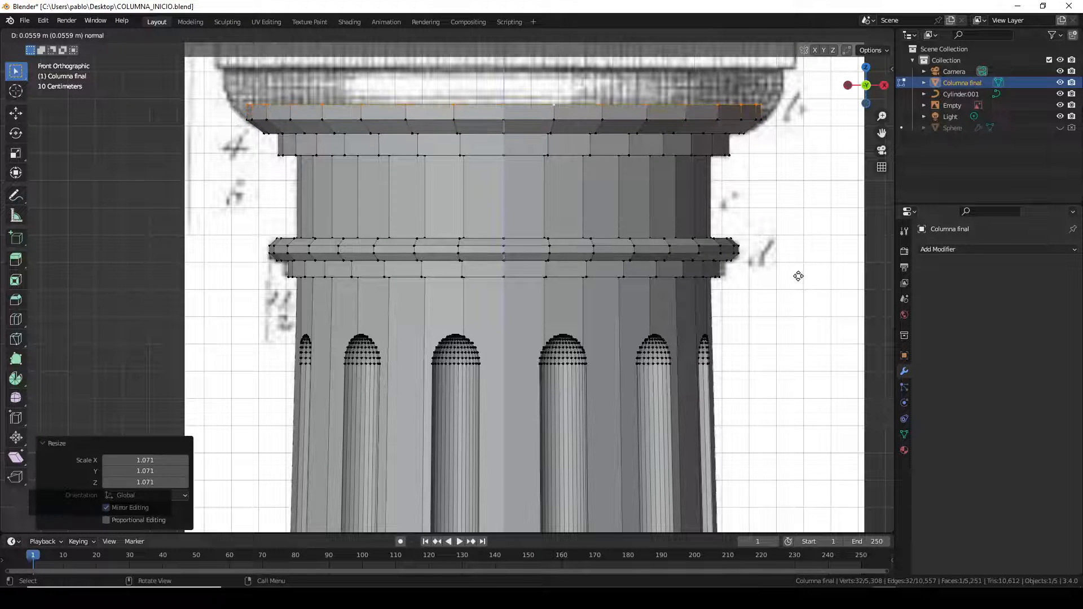
{"action": "left_click", "coordinate": [798, 276]}
{"action": "key", "text": "s"}
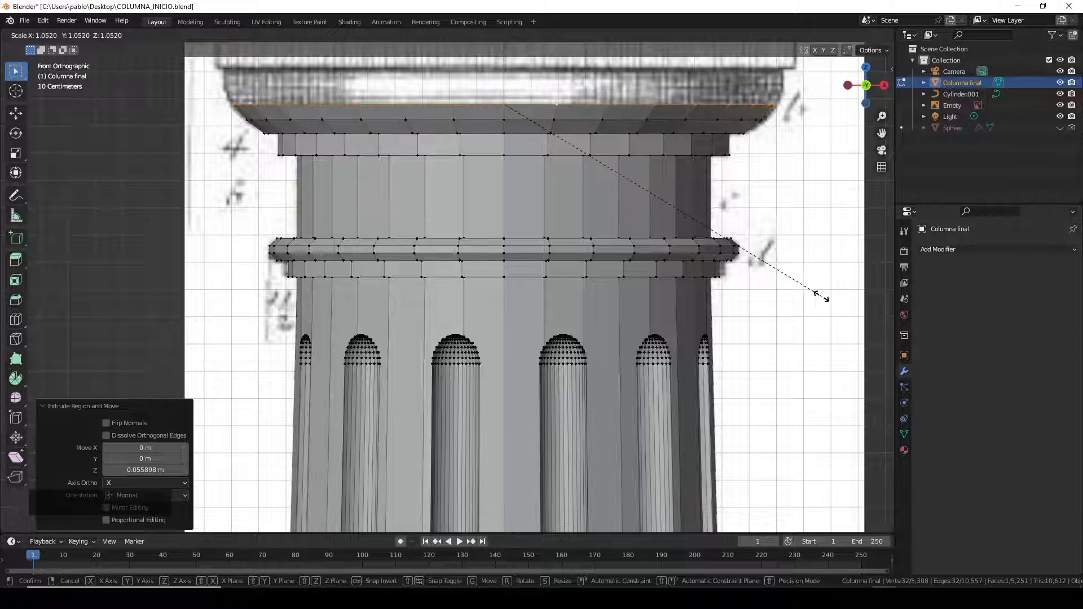
{"action": "left_click", "coordinate": [821, 297]}
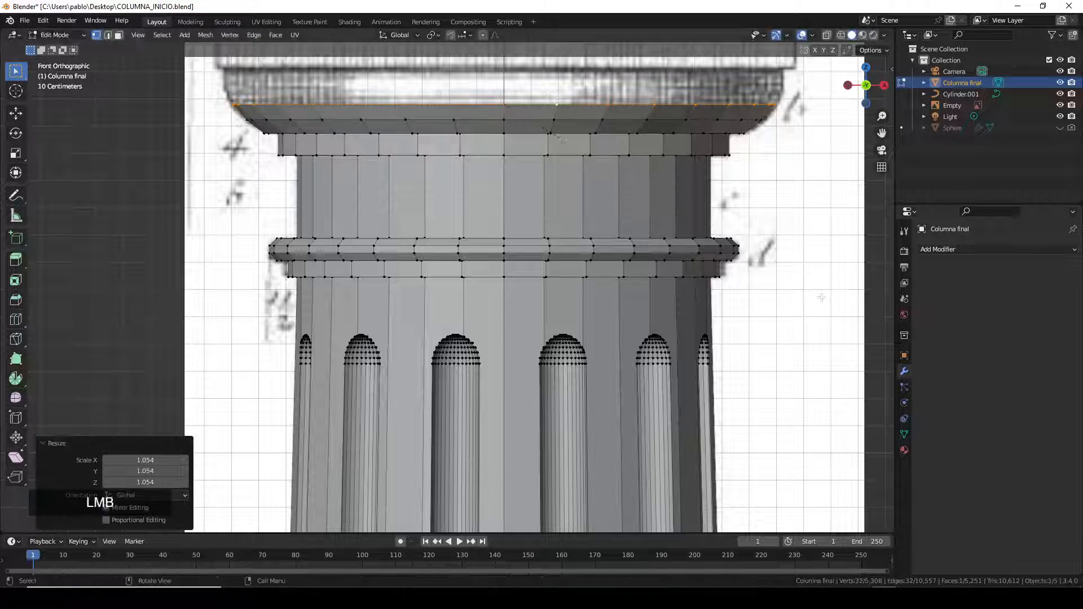
- Extrude the echinus another 0.06 m or so upward and scale the new ring outward by about 1.03
{"action": "key", "text": "e"}
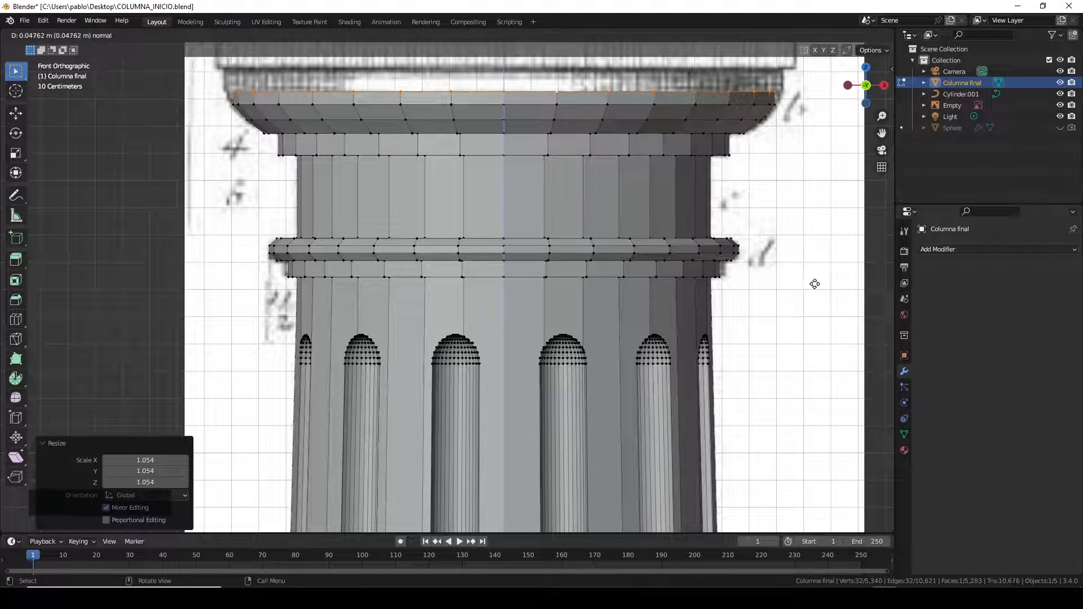
{"action": "left_click", "coordinate": [812, 282]}
{"action": "key", "text": "s"}
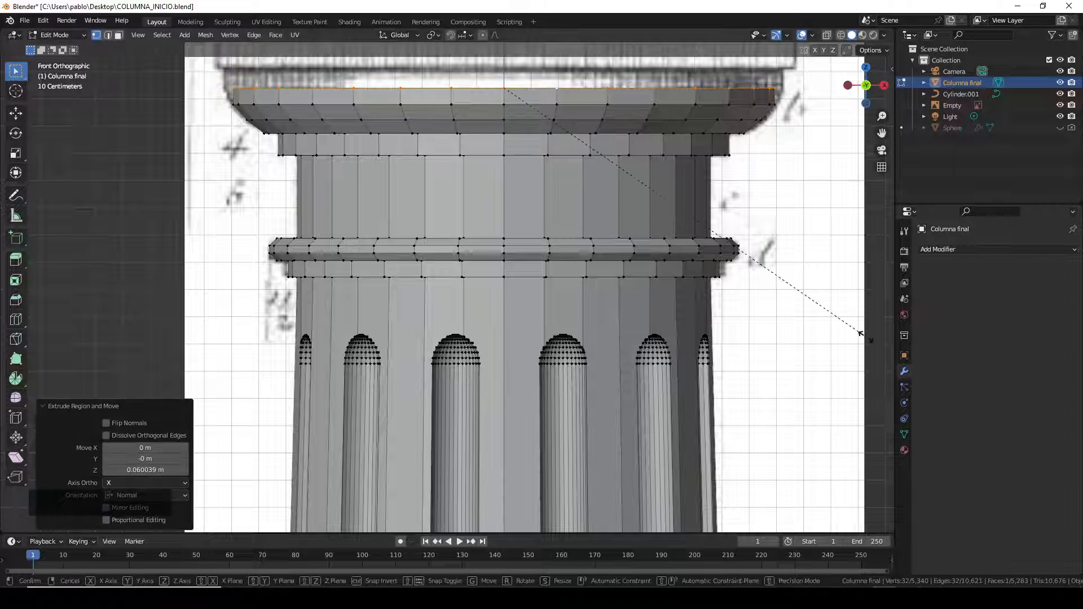
{"action": "left_click", "coordinate": [877, 343]}
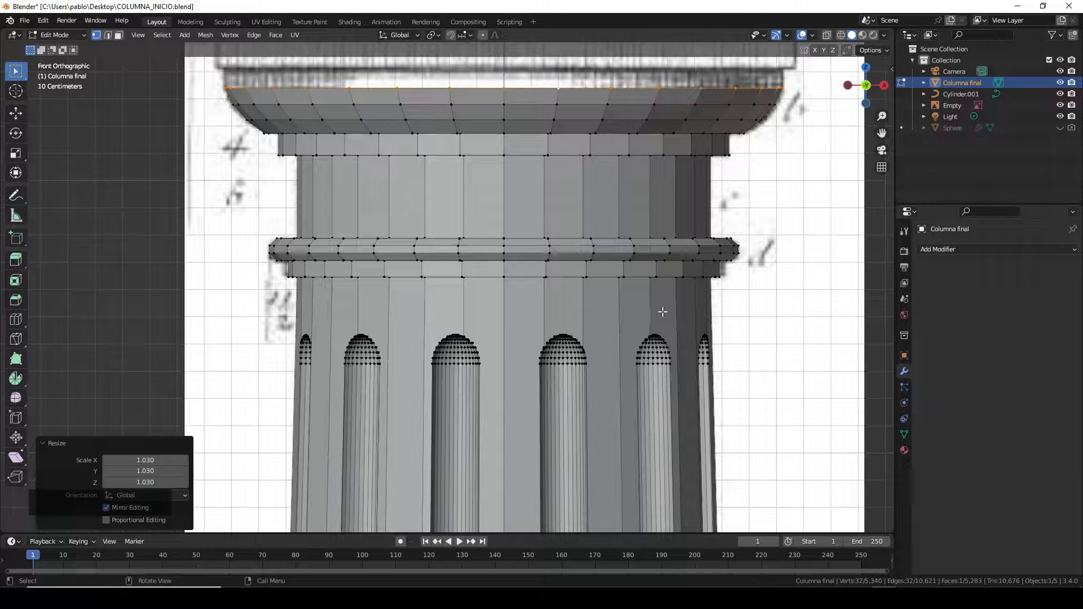
- Extrude the echinus's top about 0.07 m straight up to the underside of the reference's square block, and return to Object Mode
{"action": "key", "text": "e"}
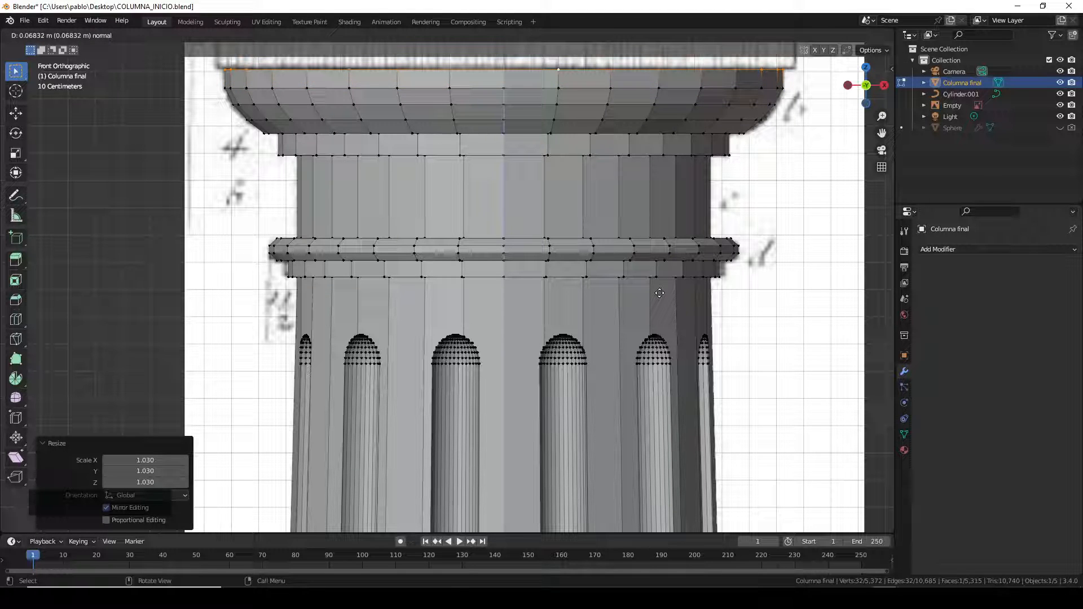
{"action": "left_click", "coordinate": [659, 293]}
{"action": "scroll", "coordinate": [661, 296], "scroll_direction": "down", "scroll_amount": 3}
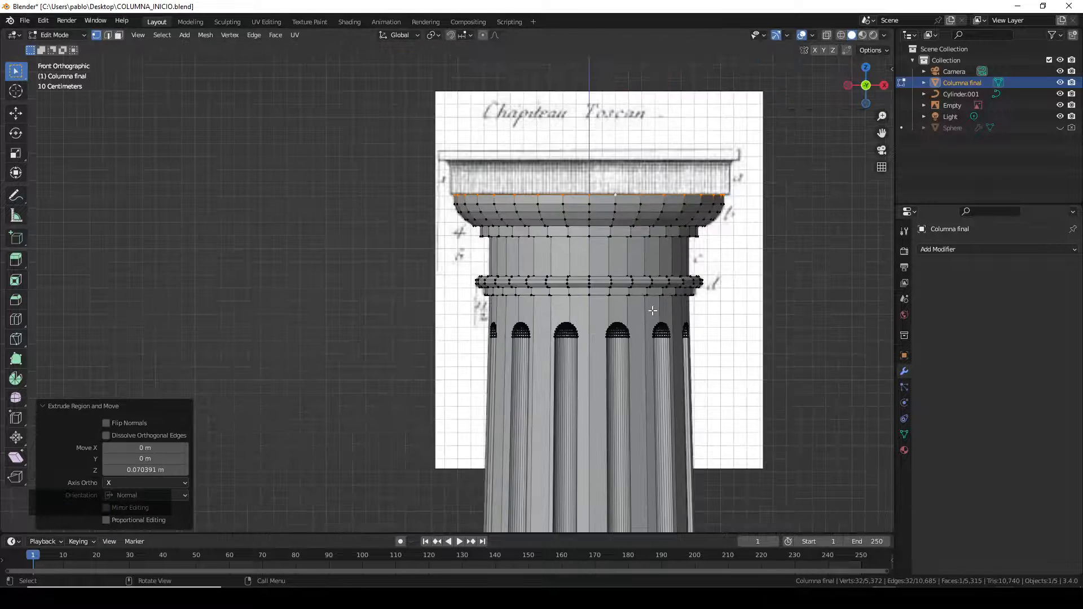
{"action": "scroll", "coordinate": [663, 299], "scroll_direction": "up", "scroll_amount": 1}
{"action": "key", "text": "Tab"}
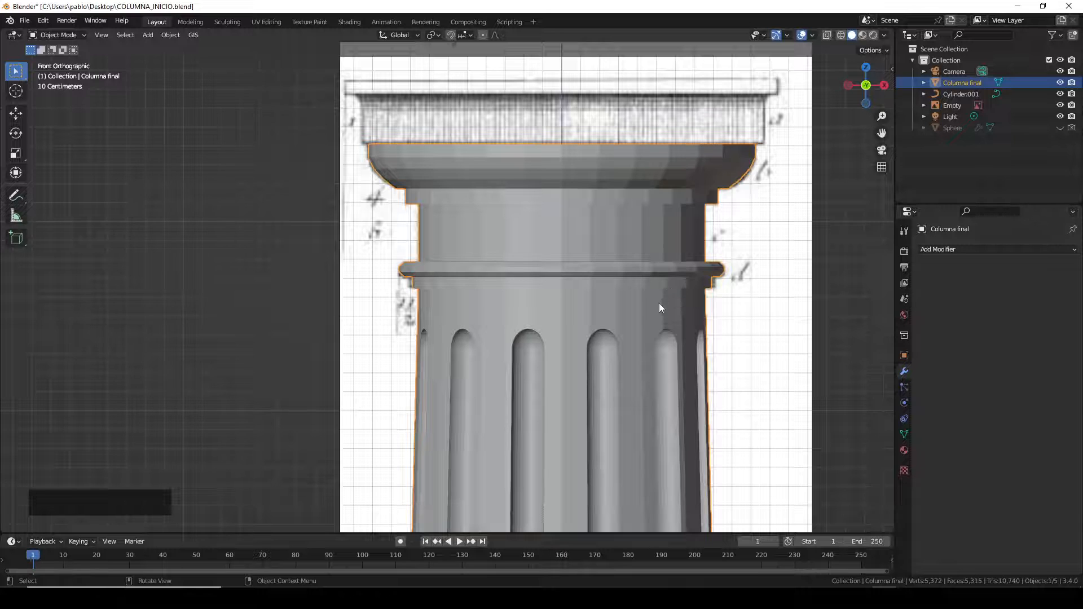
- Examine the capital's moldings and flat top from several angles and compare the front profile with the reference image
{"action": "middle_click_drag", "start_coordinate": [659, 303], "coordinate": [672, 322]}
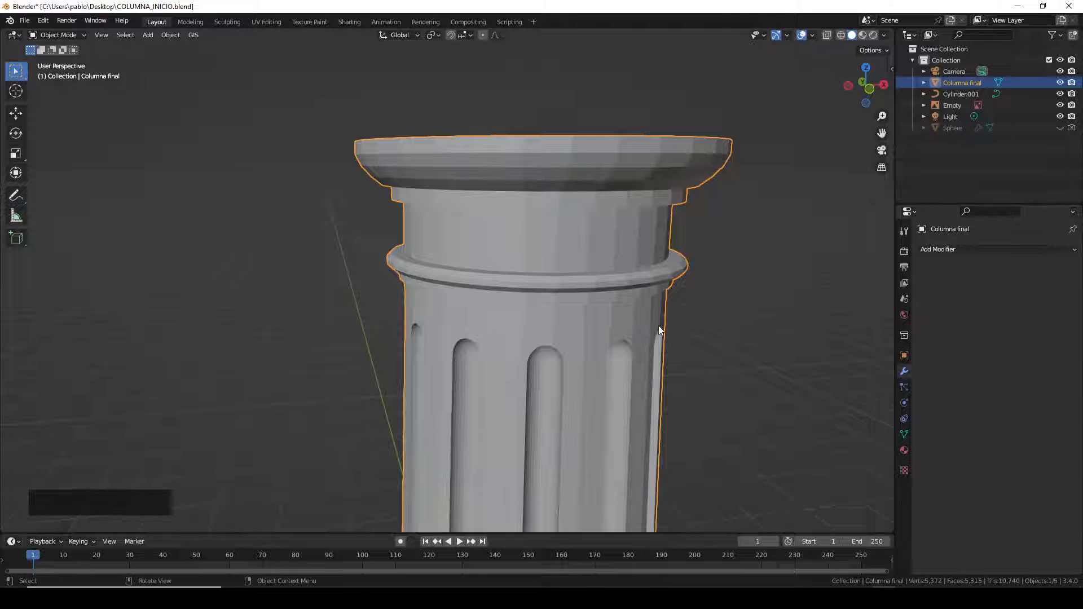
{"action": "key", "text": "KP_1"}
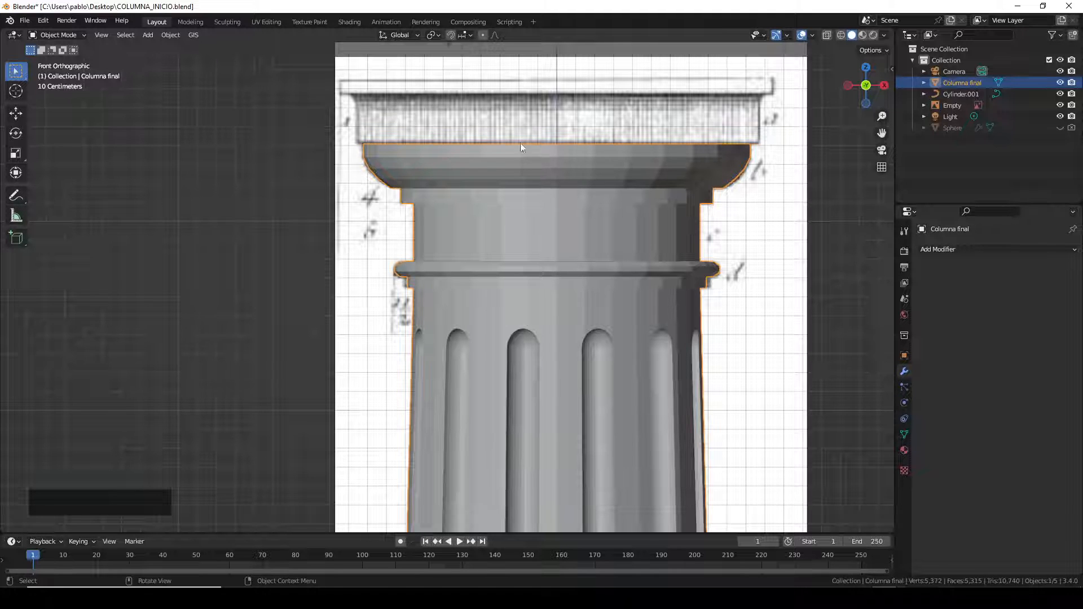
{"action": "middle_click_drag", "start_coordinate": [520, 143], "coordinate": [529, 201]}
{"action": "key", "text": "KP_1"}
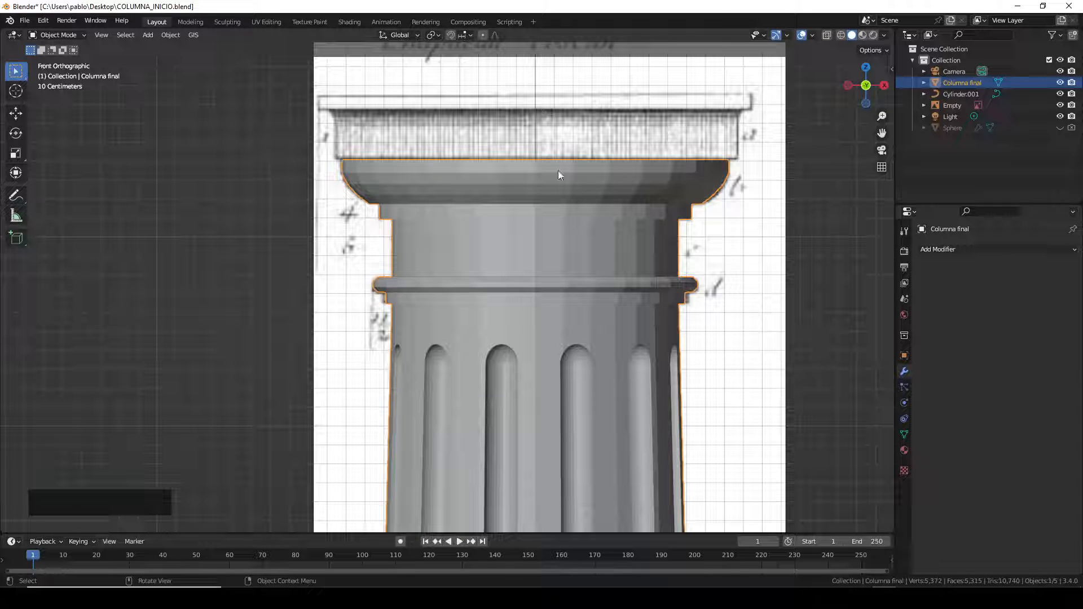
{"action": "middle_click_drag", "start_coordinate": [544, 237], "coordinate": [523, 252]}
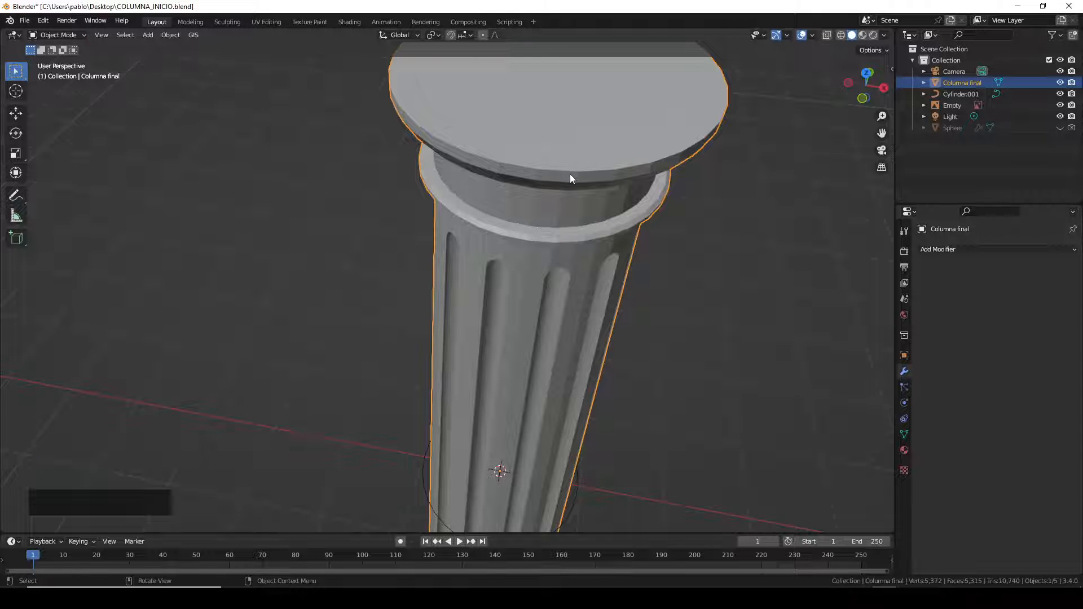
{"action": "key", "text": "Tab"}
{"action": "middle_click_drag", "start_coordinate": [569, 174], "coordinate": [454, 118]}
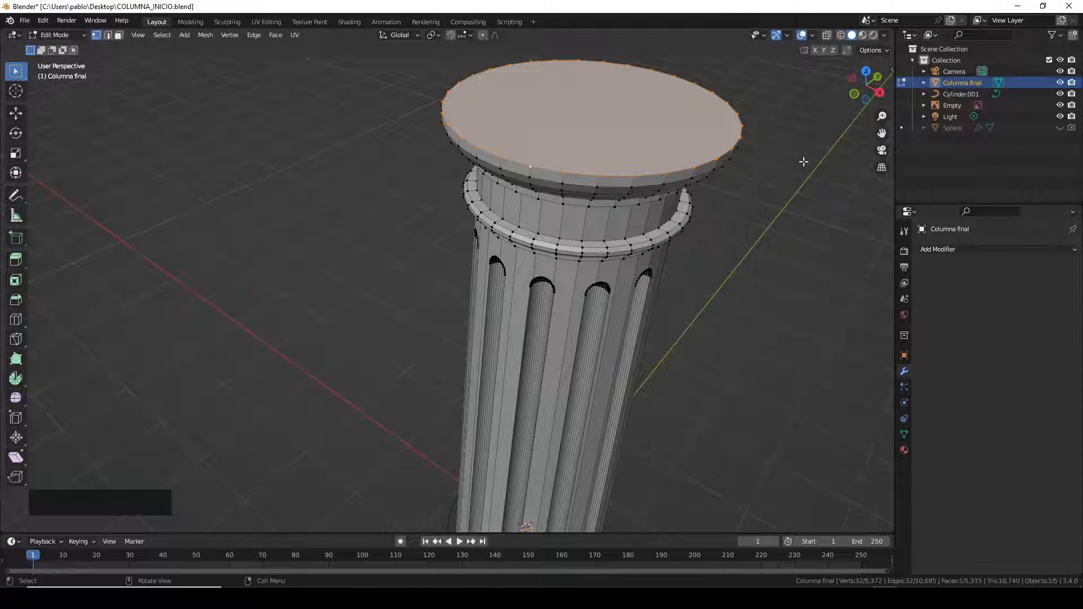
{"action": "middle_click_drag", "start_coordinate": [617, 220], "coordinate": [635, 243]}
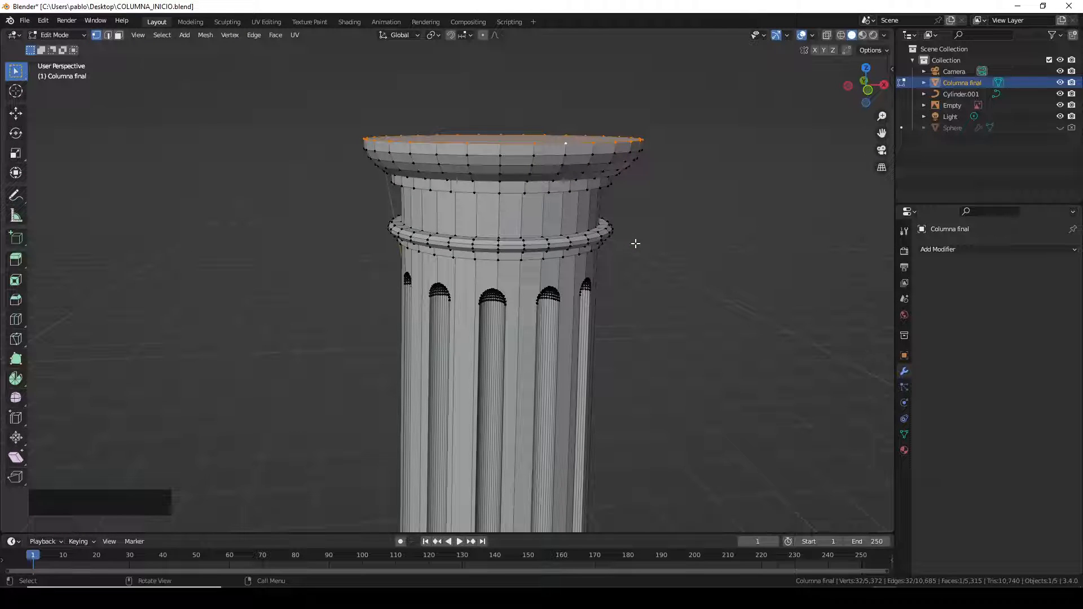
{"action": "key", "text": "Tab"}
{"action": "key", "text": "KP_1"}
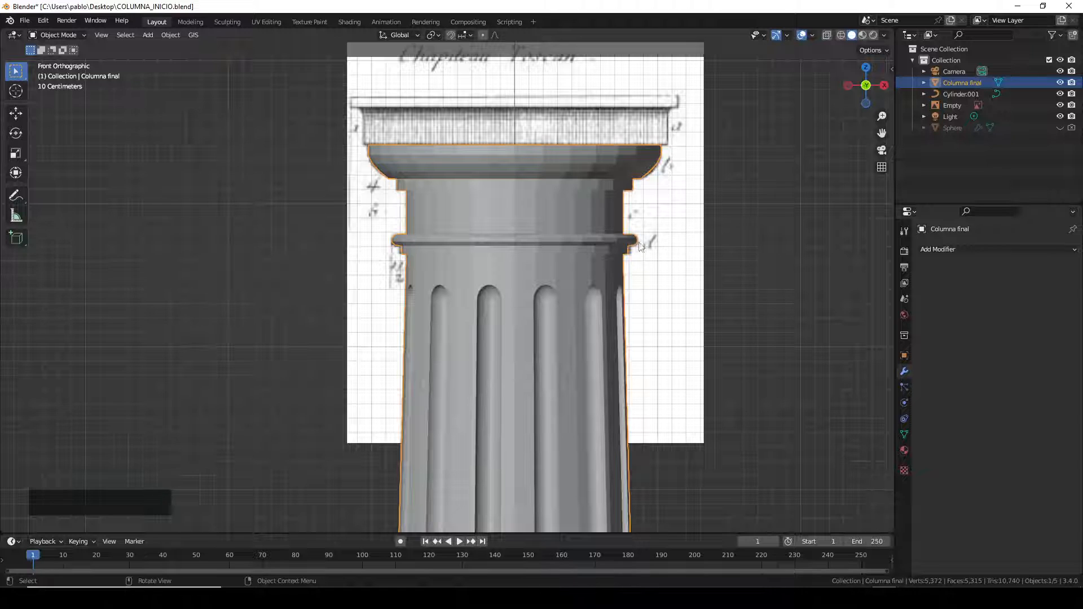
- Add a 2 m cube at the world origin as a separate mesh object
{"action": "scroll", "coordinate": [628, 233], "scroll_direction": "down", "scroll_amount": 4}
{"action": "middle_click_drag", "start_coordinate": [628, 233], "coordinate": [505, 184], "text": "shift"}
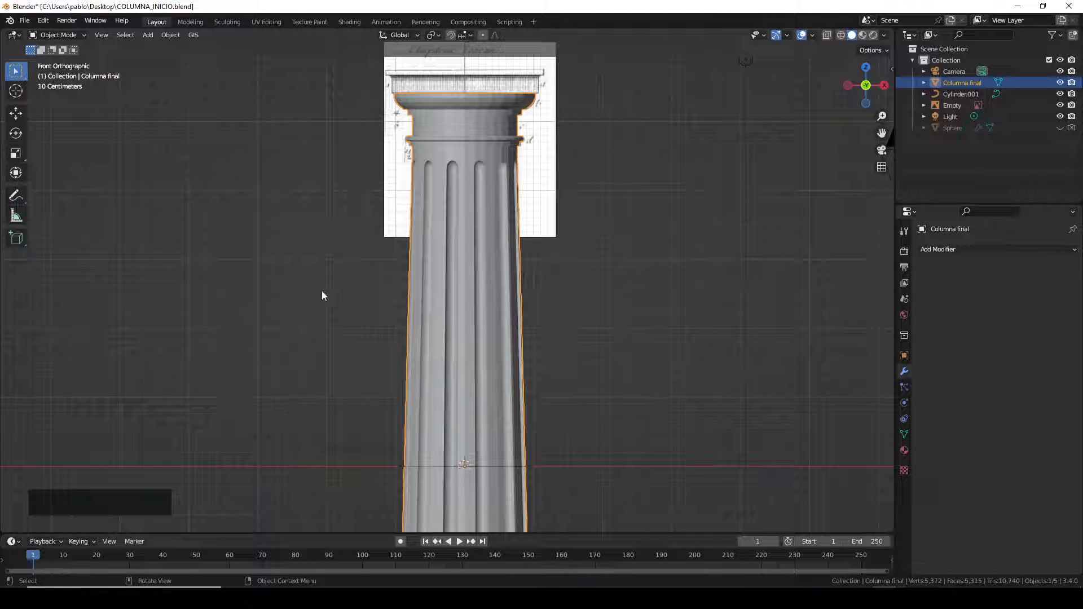
{"action": "left_click", "coordinate": [147, 35]}
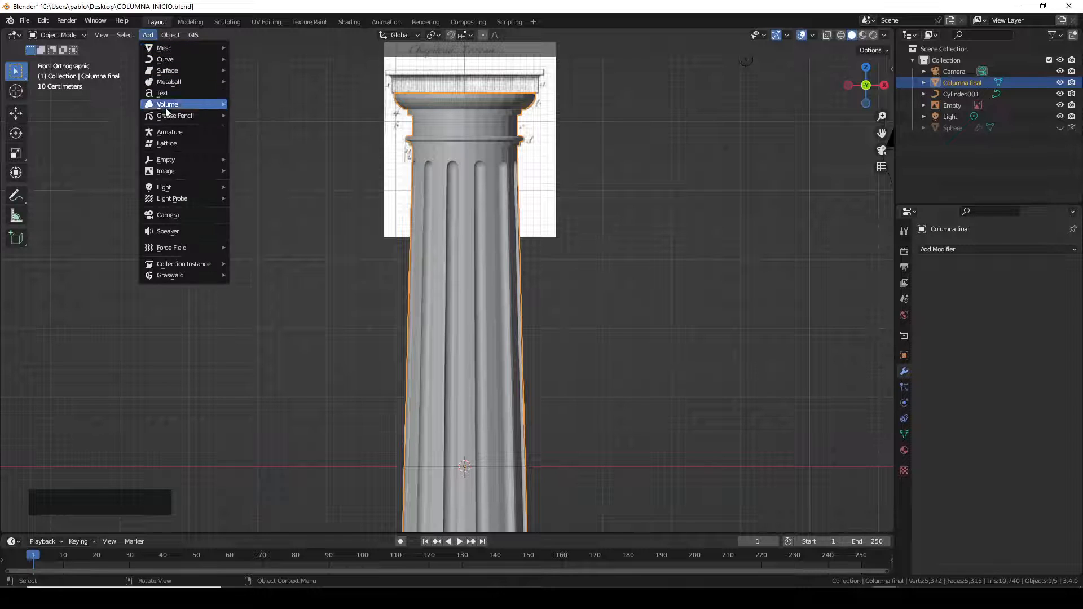
{"action": "mouse_move", "coordinate": [192, 50]}
{"action": "left_click", "coordinate": [273, 59]}
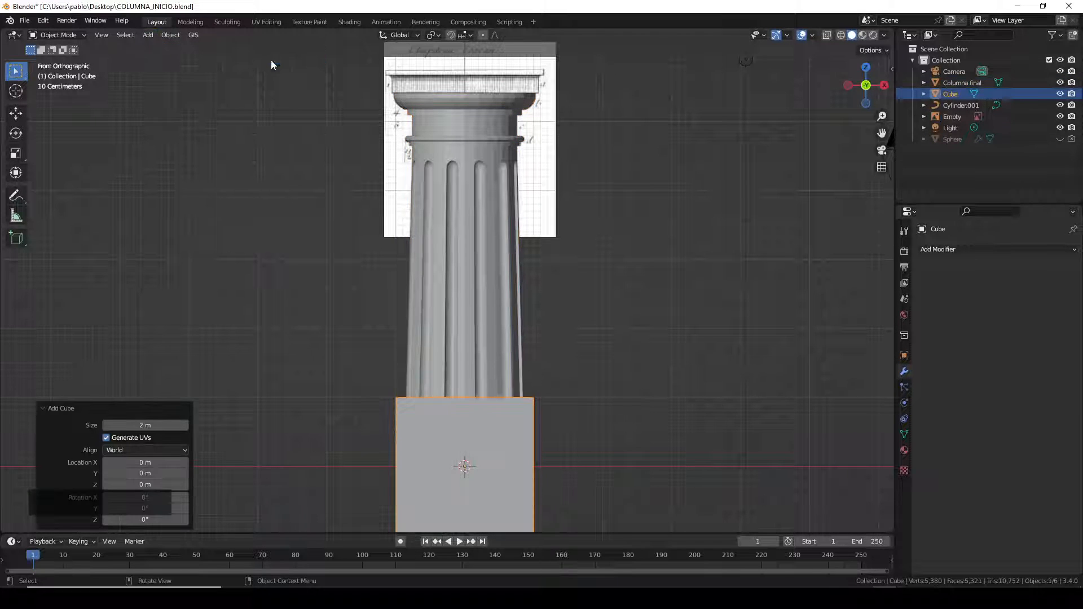
- Move the cube about 5.5 m straight up along Z so it overlaps the column's capital
{"action": "scroll", "coordinate": [543, 376], "scroll_direction": "up", "scroll_amount": 1}
{"action": "scroll", "coordinate": [546, 374], "scroll_direction": "down", "scroll_amount": 2}
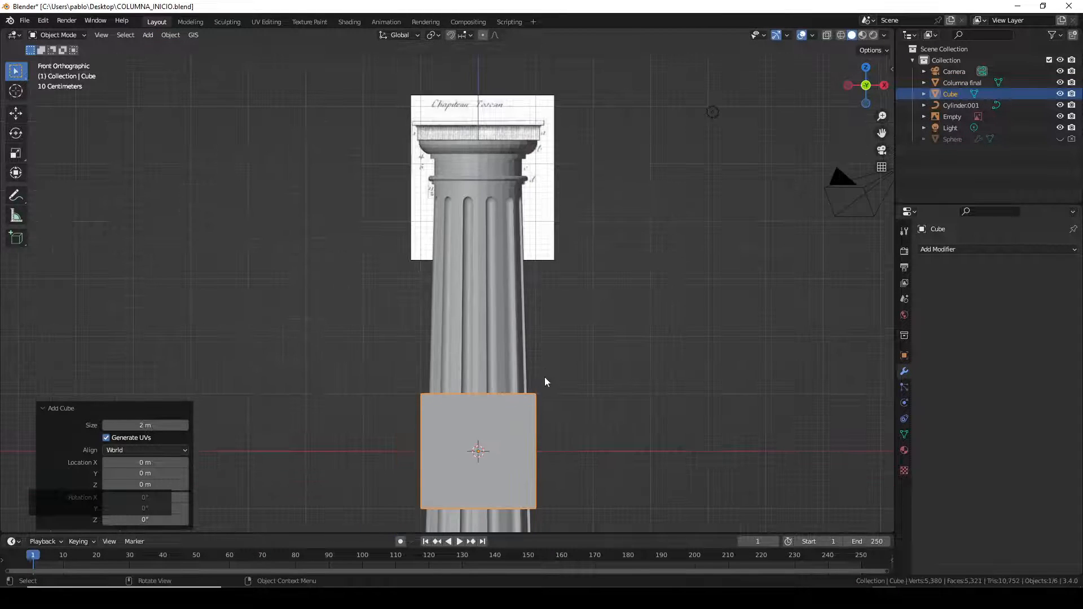
{"action": "key", "text": "g"}
{"action": "key", "text": "z"}
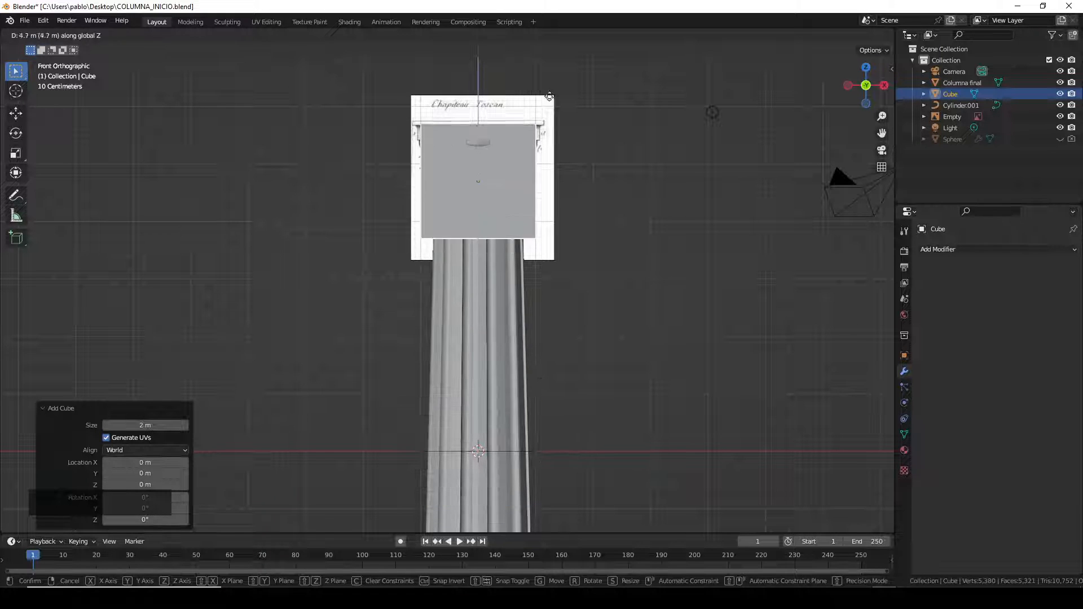
{"action": "left_click", "coordinate": [549, 61]}
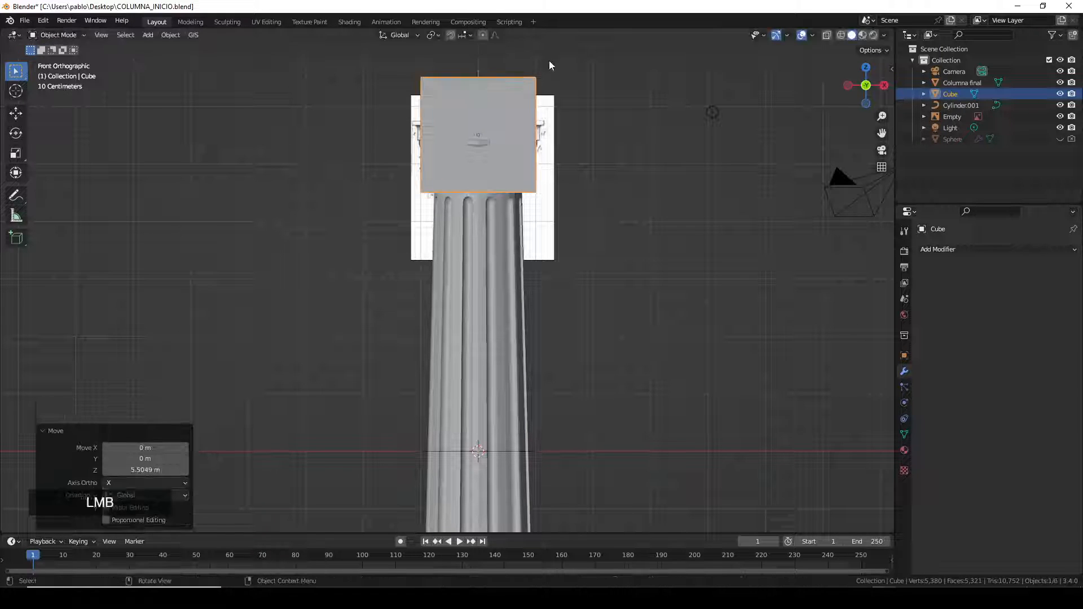
- Scale the cube uniformly by about 1.15 to match the width of the reference's square top block
{"action": "key", "text": "KP_Decimal"}
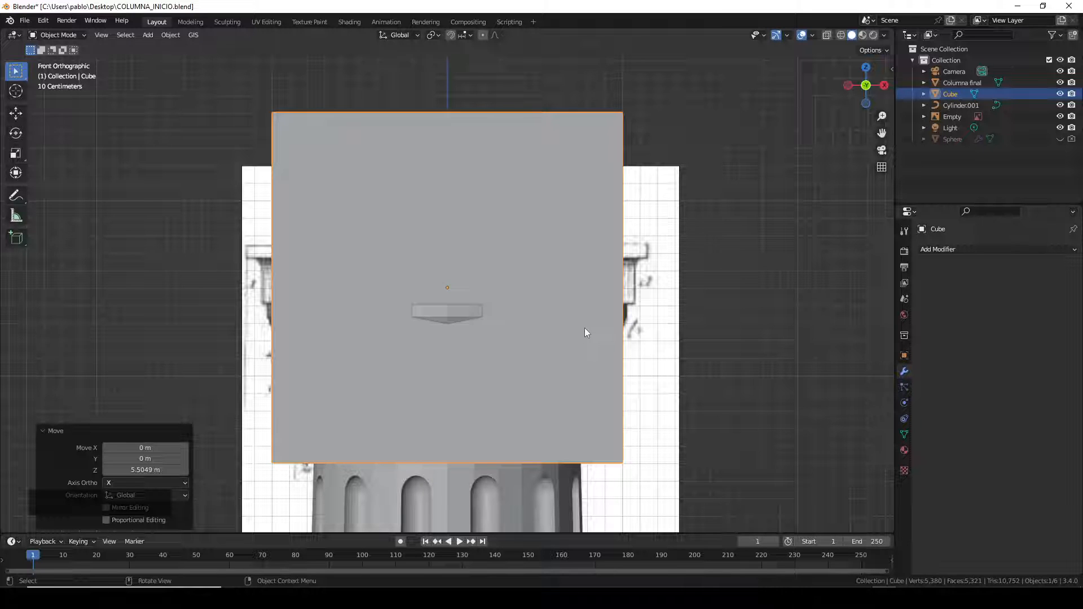
{"action": "key", "text": "s"}
{"action": "left_click", "coordinate": [602, 340]}
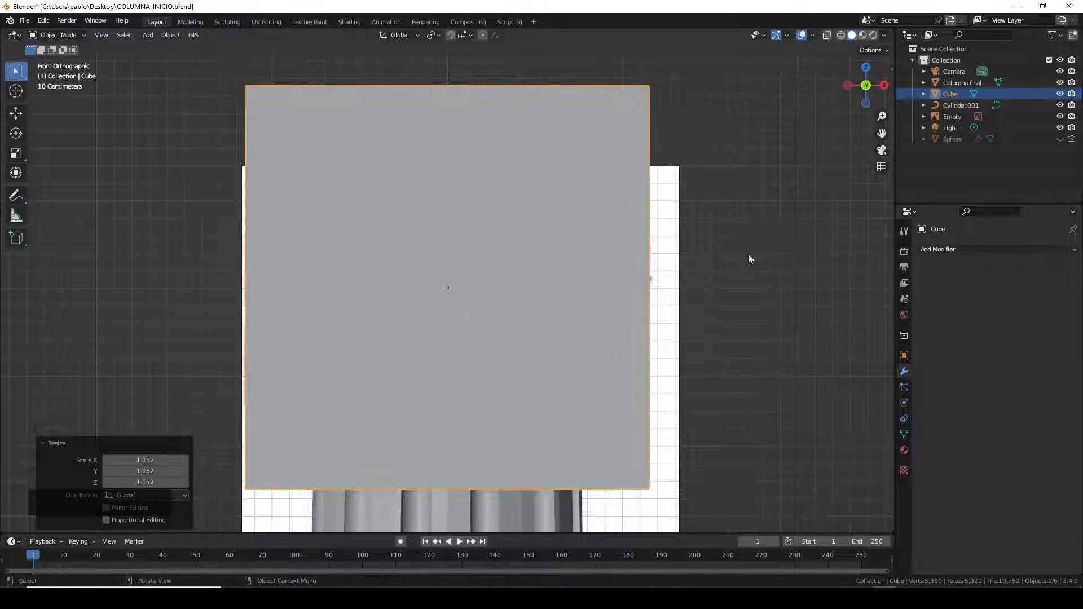
- Turn on X-ray display and flatten the cube along Z to about 0.17 of its height
{"action": "left_click", "coordinate": [826, 36]}
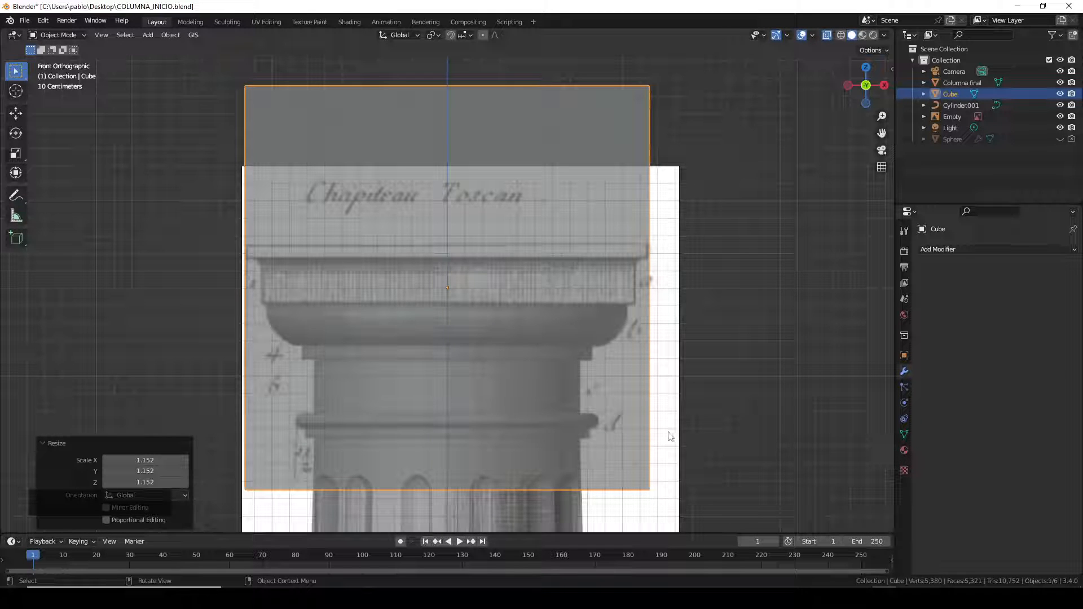
{"action": "key", "text": "s"}
{"action": "key", "text": "z"}
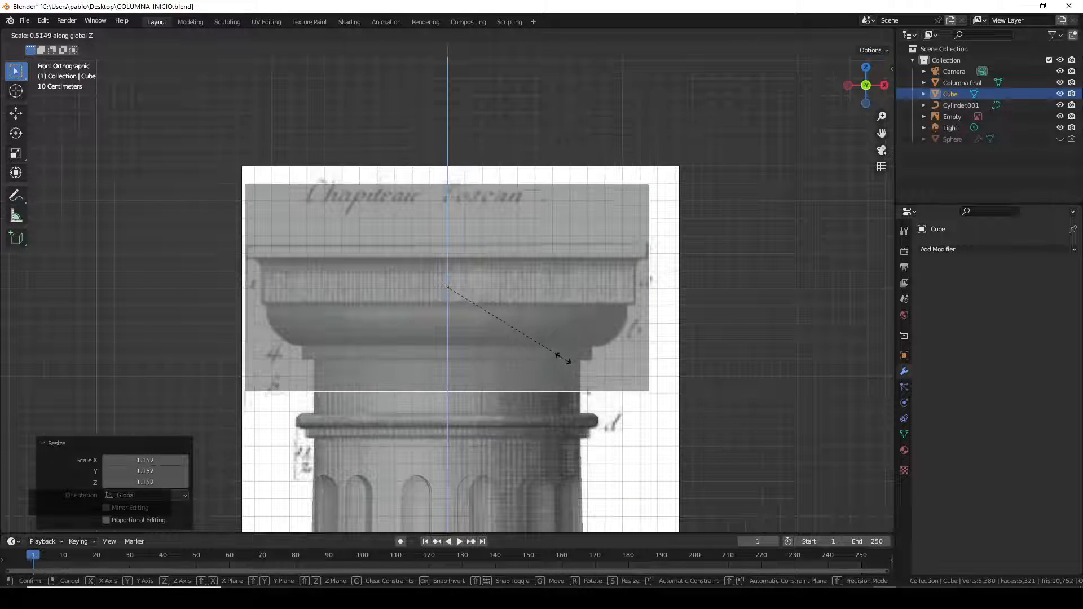
{"action": "left_click", "coordinate": [478, 324]}
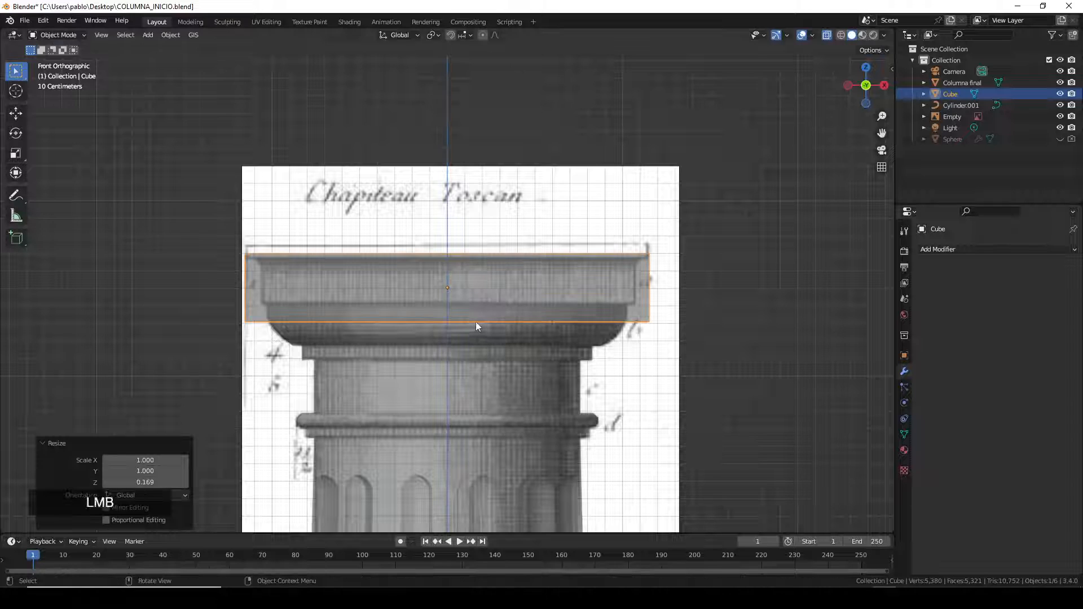
- Raise the flattened cube about 0.07 m and scale its height by about 0.89 to fit the reference's square block
{"action": "key", "text": "g"}
{"action": "key", "text": "z"}
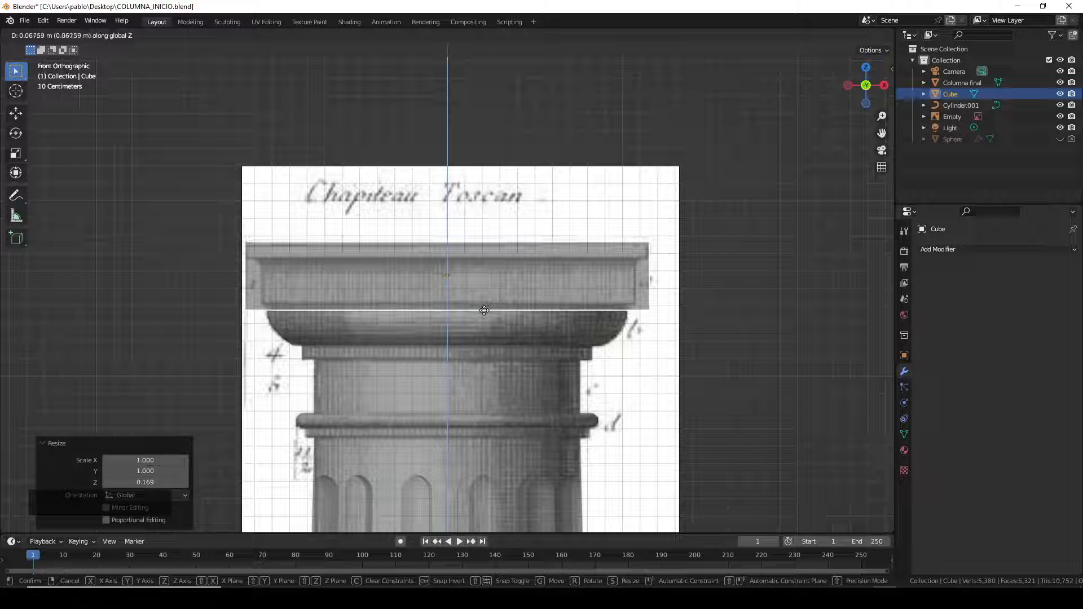
{"action": "left_click", "coordinate": [482, 308]}
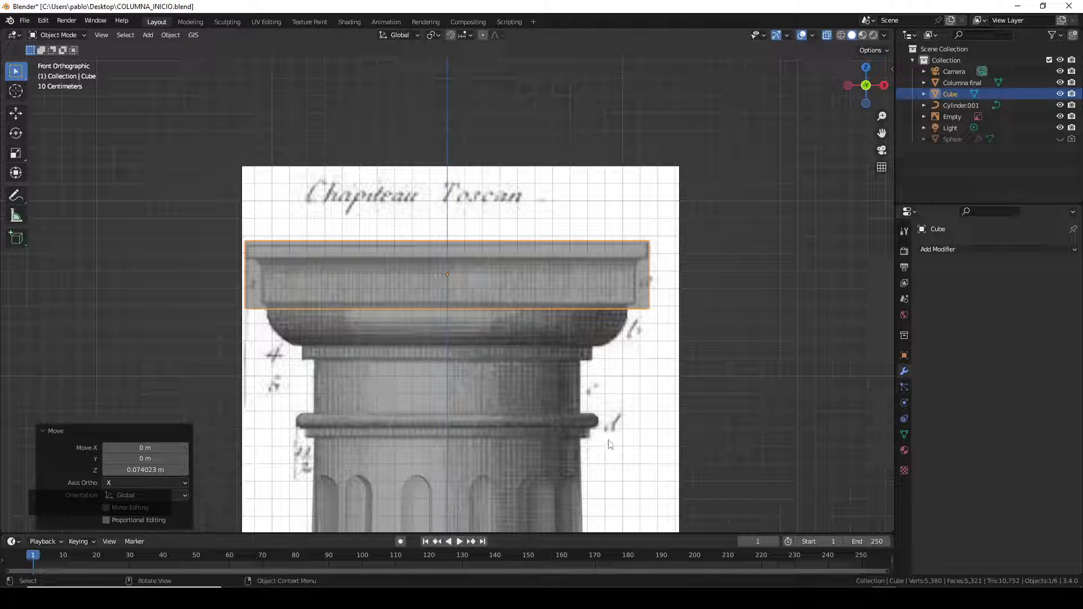
{"action": "key", "text": "s"}
{"action": "key", "text": "z"}
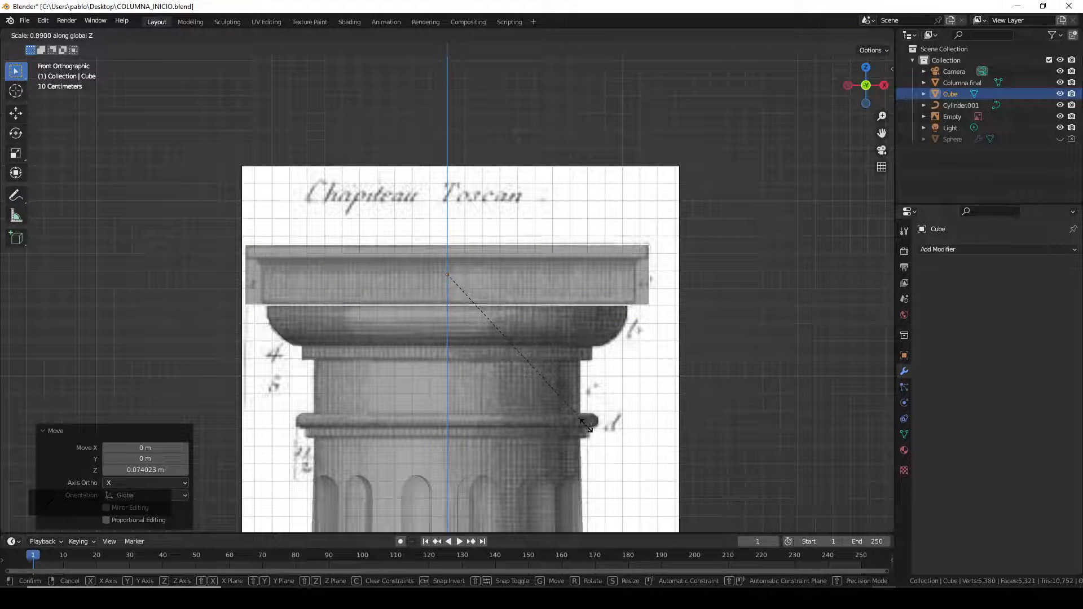
{"action": "left_click", "coordinate": [585, 425]}
- In Edit Mode, add one horizontal loop cut around the block and slide it up to the reference's top fillet, factor about -0.56
{"action": "scroll", "coordinate": [280, 285], "scroll_direction": "up", "scroll_amount": 2}
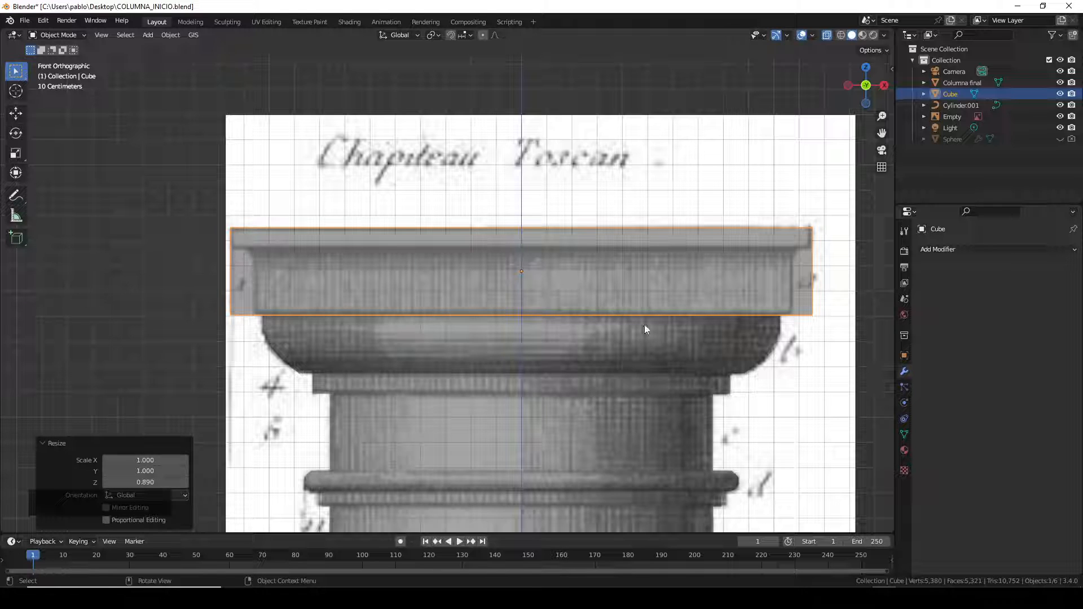
{"action": "key", "text": "Tab"}
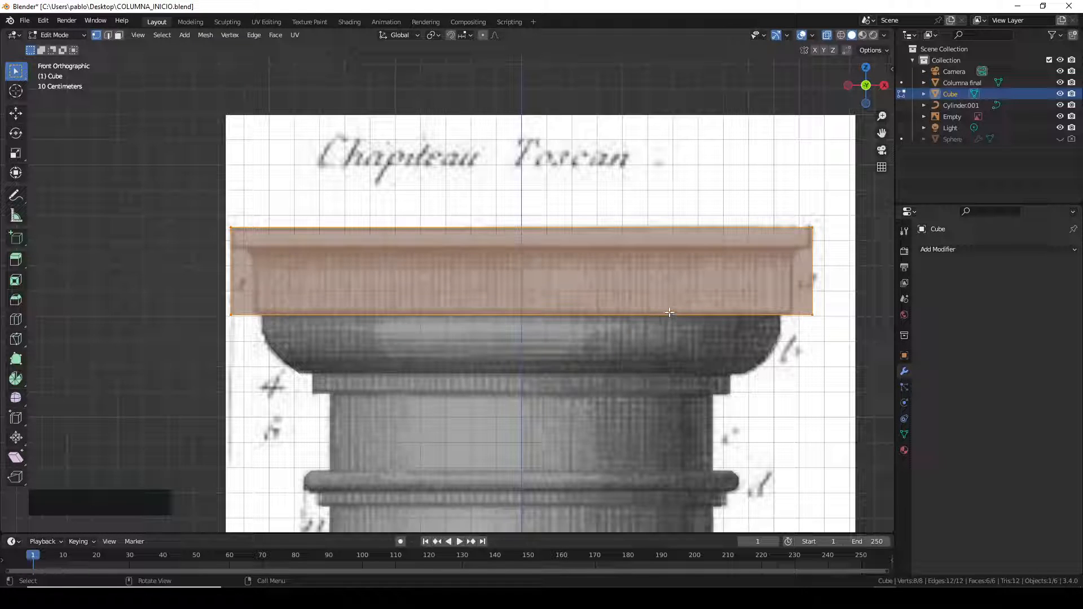
{"action": "key", "text": "ctrl+r"}
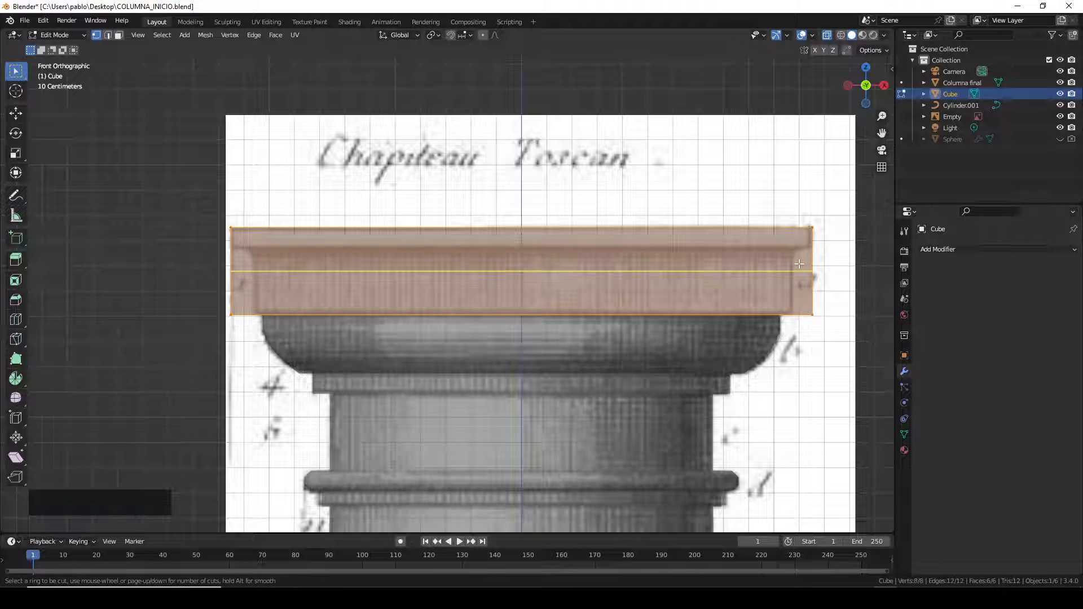
{"action": "left_click", "coordinate": [794, 271]}
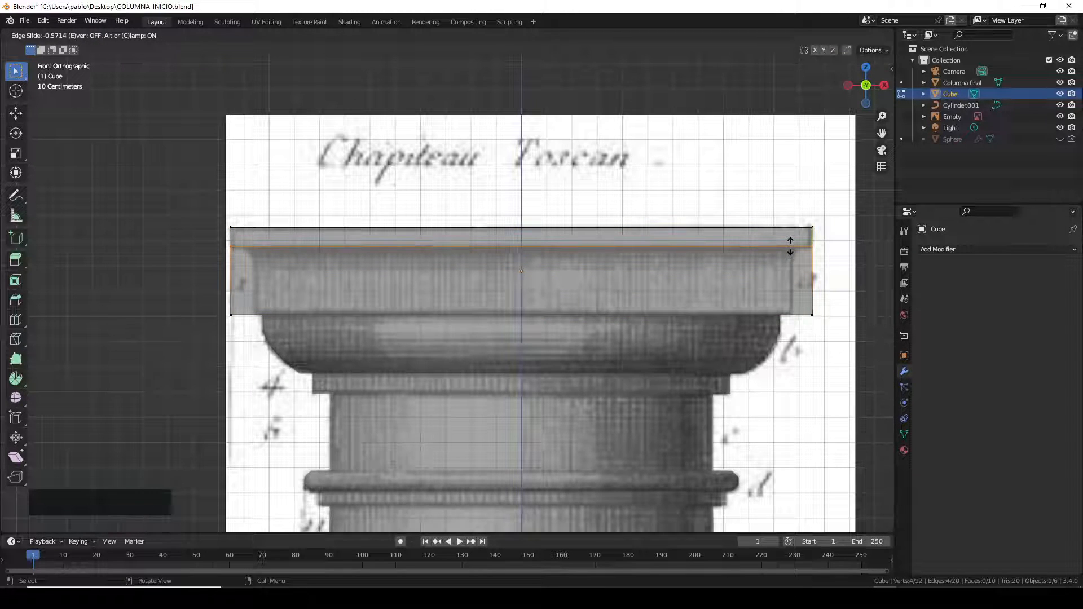
{"action": "left_click", "coordinate": [790, 246]}
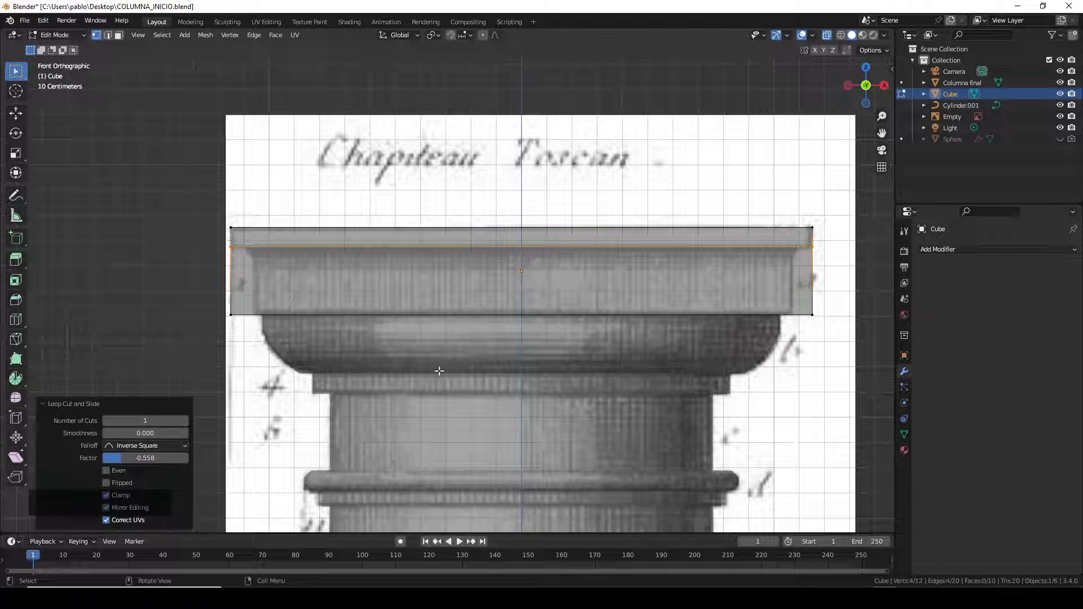
- Select the block's bottom vertices and scale them inward by about 0.92 to match the reference's lower width
{"action": "left_click_drag", "start_coordinate": [192, 300], "coordinate": [841, 348]}
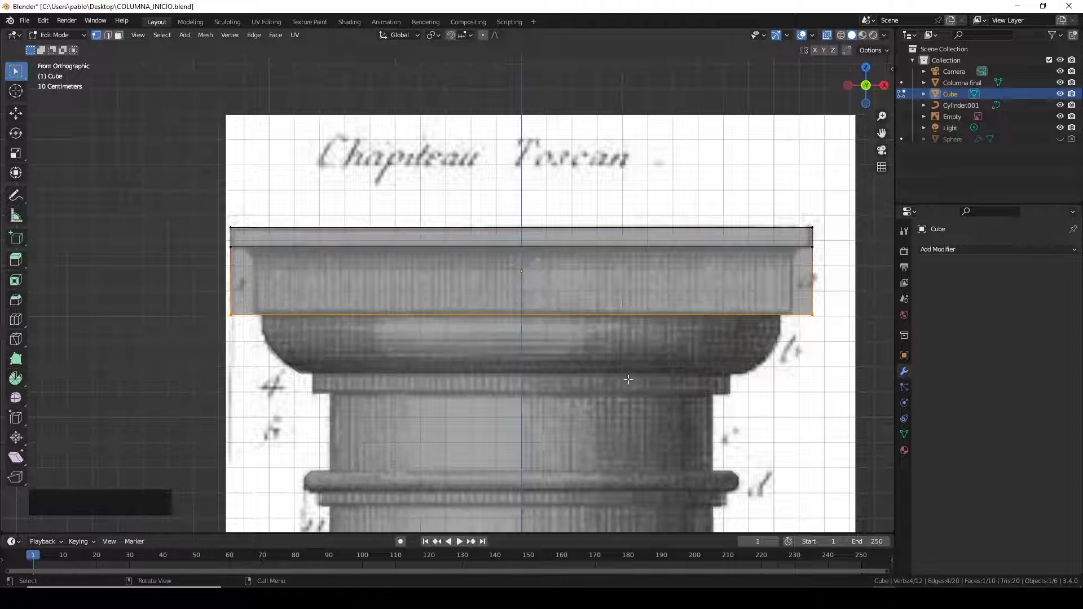
{"action": "key", "text": "s"}
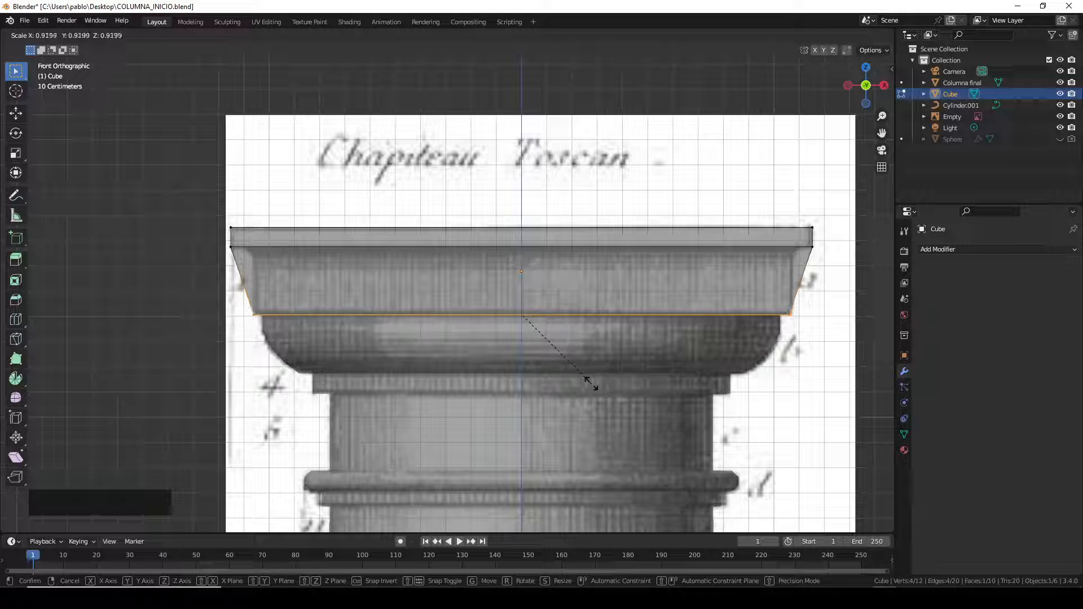
{"action": "left_click", "coordinate": [589, 385]}
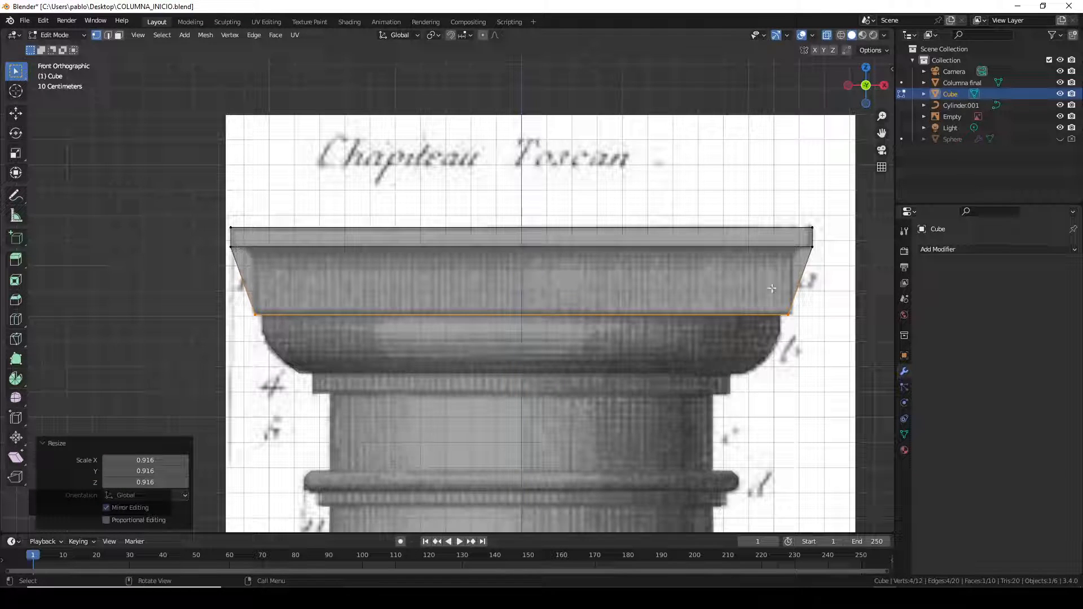
- Add one horizontal loop cut to the block's sloped lower part, slid up by about -0.49, and scale it inward by about 0.94
{"action": "key", "text": "ctrl+r"}
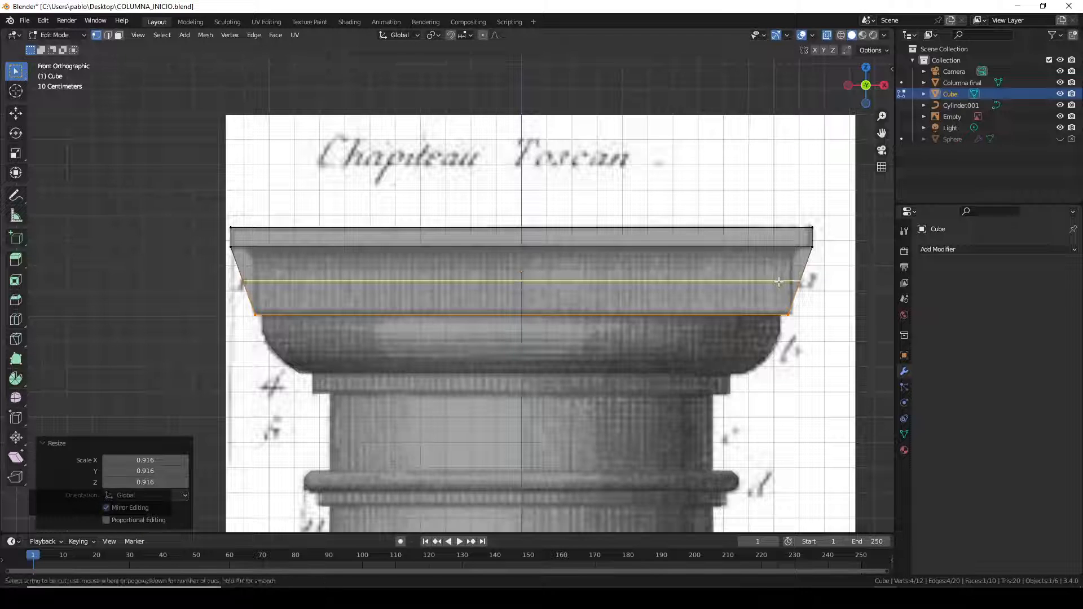
{"action": "scroll", "coordinate": [779, 282], "scroll_direction": "up", "scroll_amount": 3}
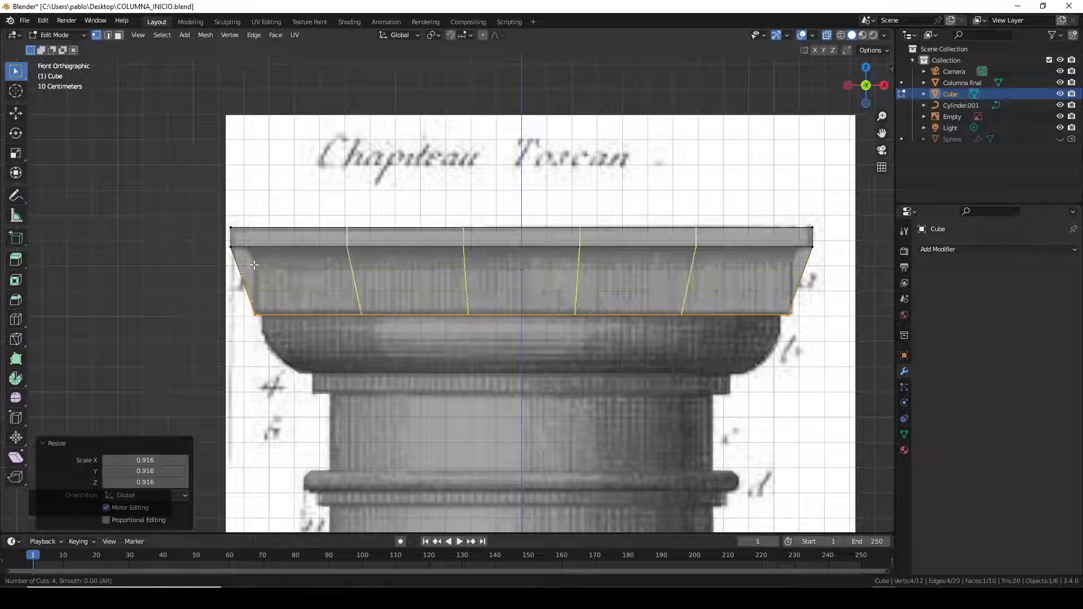
{"action": "scroll", "coordinate": [257, 277], "scroll_direction": "down", "scroll_amount": 3}
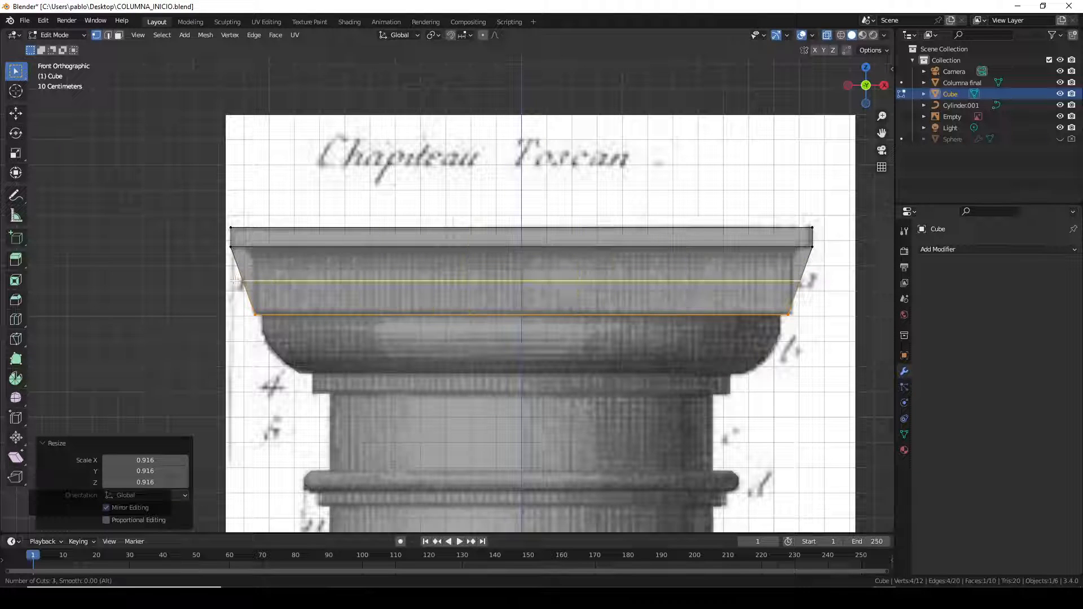
{"action": "left_click", "coordinate": [250, 270]}
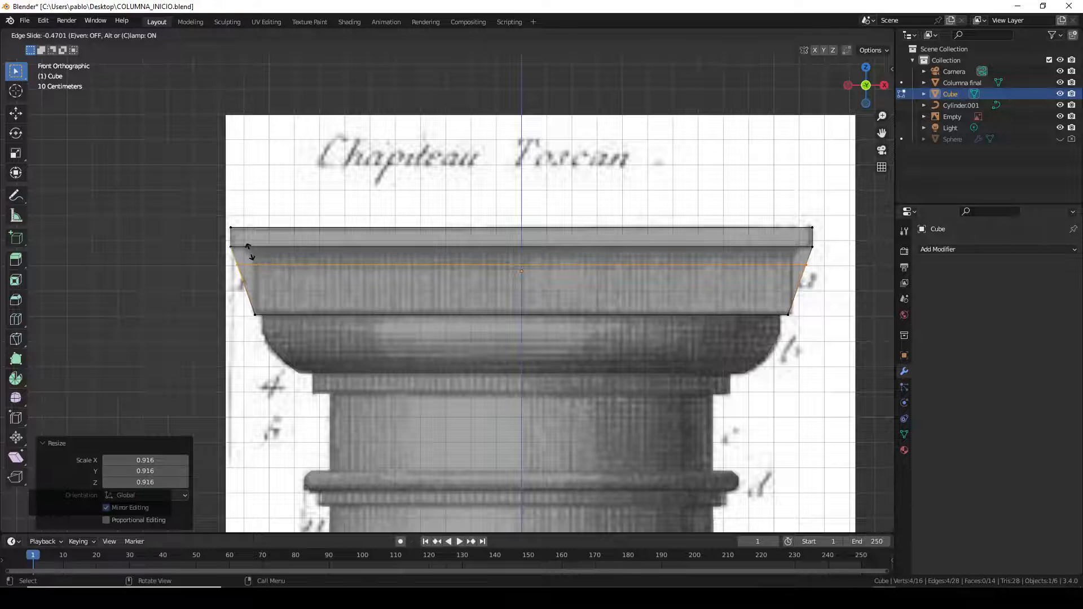
{"action": "left_click", "coordinate": [238, 247]}
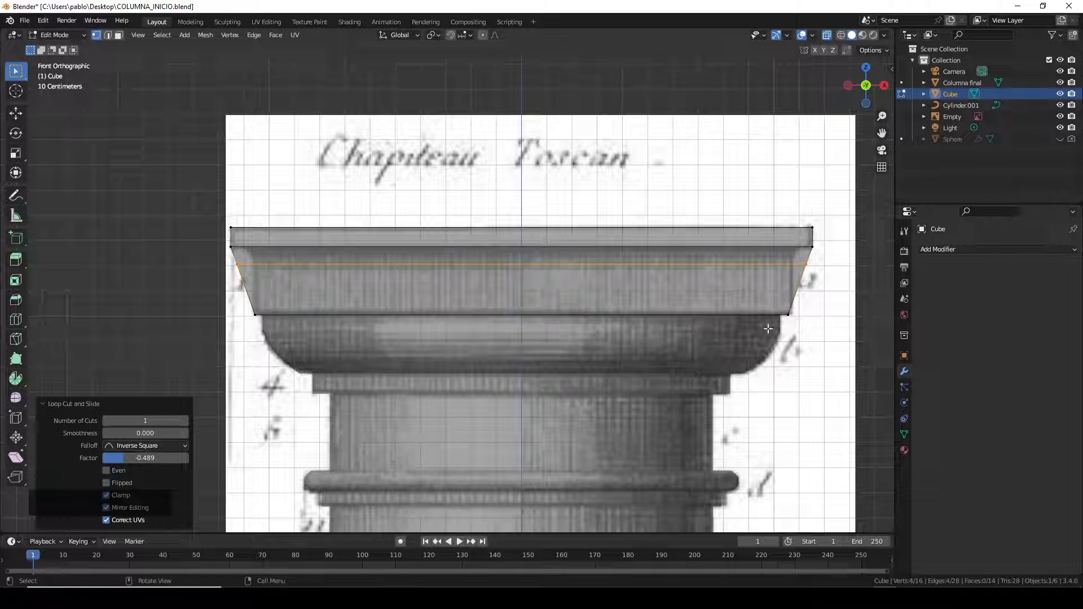
{"action": "key", "text": "s"}
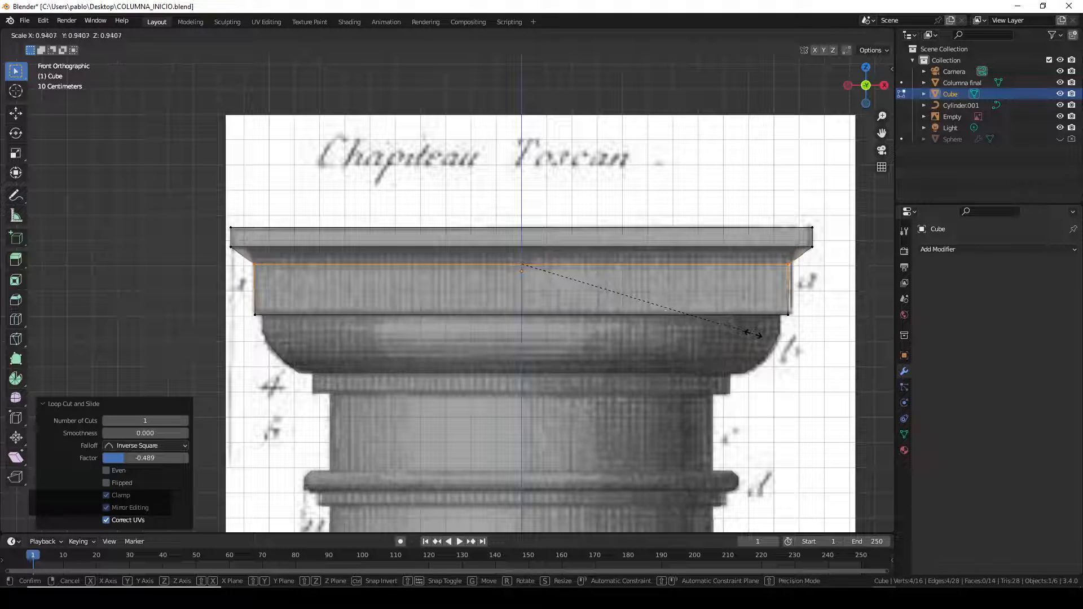
{"action": "left_click", "coordinate": [752, 333]}
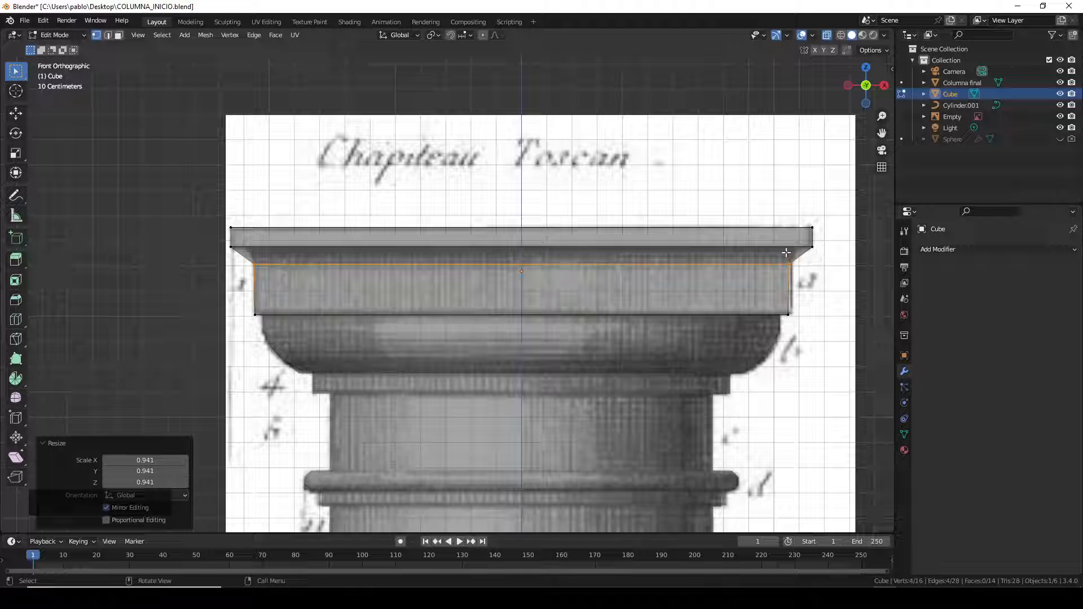
- Add two evenly spaced horizontal loop cuts to the short slanted band beneath the top fillet, without sliding them
{"action": "key", "text": "ctrl+r"}
{"action": "scroll", "coordinate": [801, 252], "scroll_direction": "up", "scroll_amount": 1}
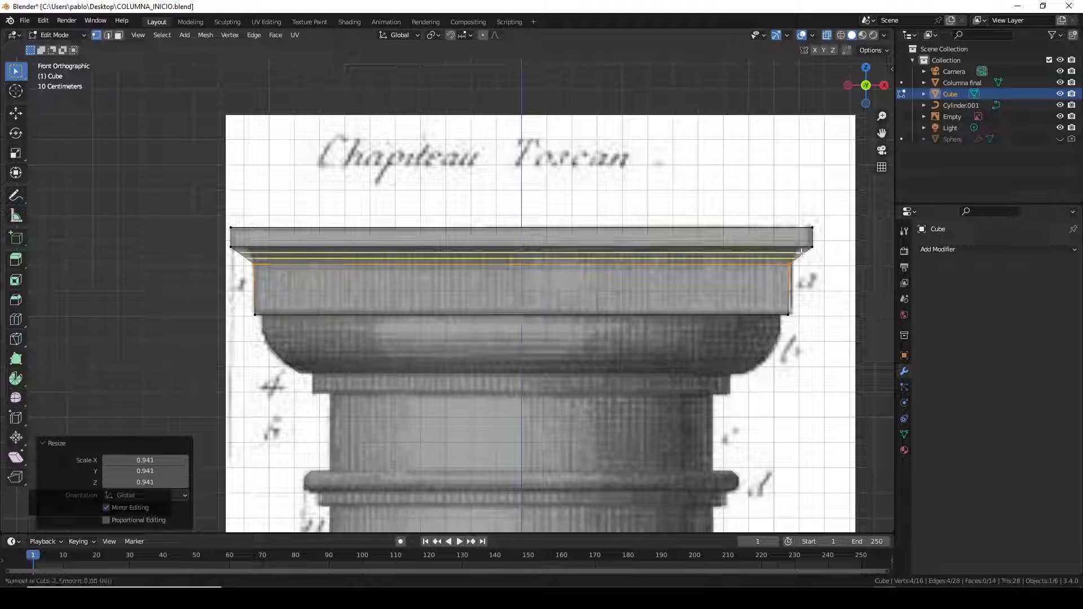
{"action": "left_click", "coordinate": [793, 255]}
{"action": "key", "text": "Escape"}
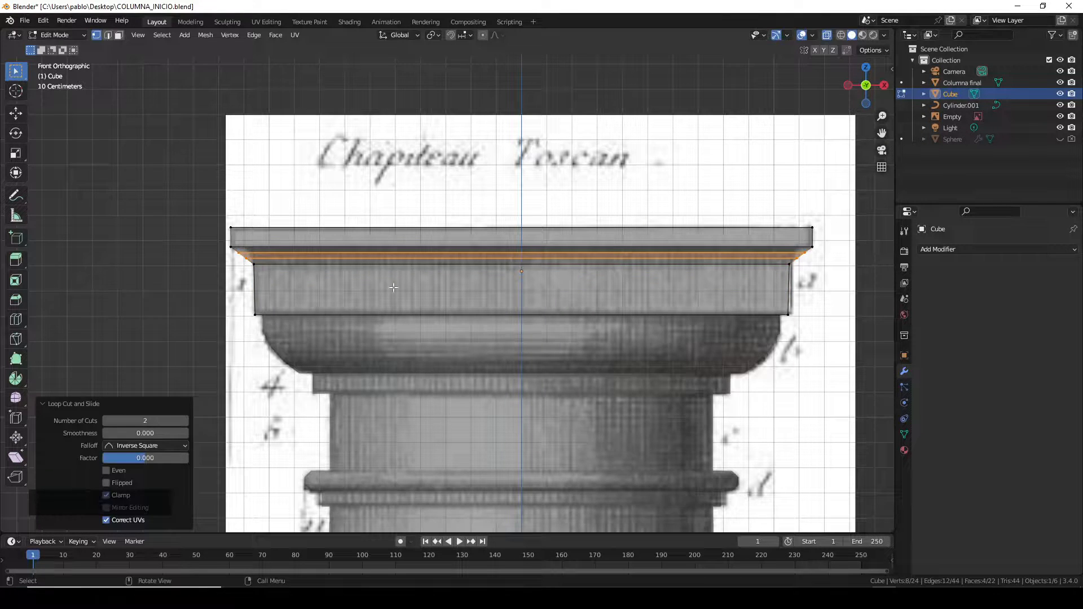
- Select the upper of the slanted band's two new edge loops and scale it inward by about 0.96
{"action": "scroll", "coordinate": [254, 263], "scroll_direction": "up", "scroll_amount": 1}
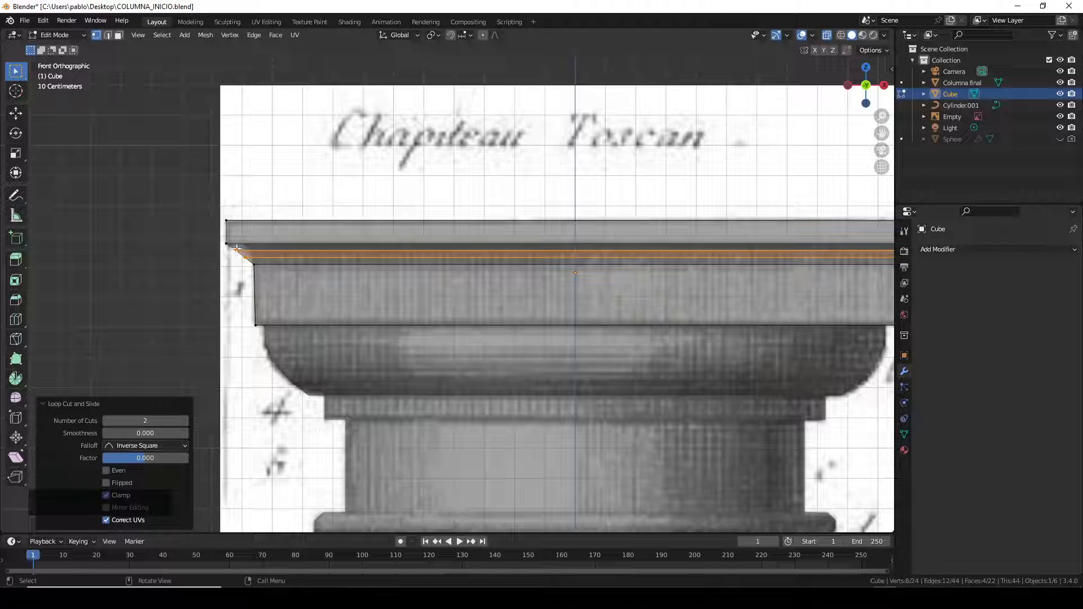
{"action": "left_click", "coordinate": [242, 252]}
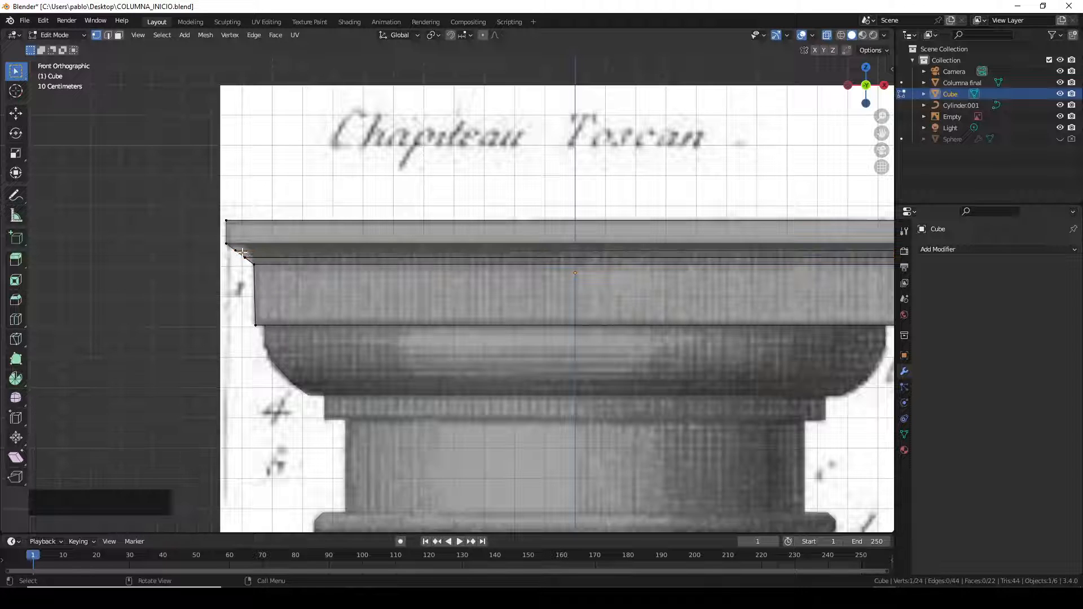
{"action": "left_click", "coordinate": [285, 250], "text": "alt"}
{"action": "scroll", "coordinate": [448, 286], "scroll_direction": "down", "scroll_amount": 4}
{"action": "scroll", "coordinate": [429, 289], "scroll_direction": "up", "scroll_amount": 4}
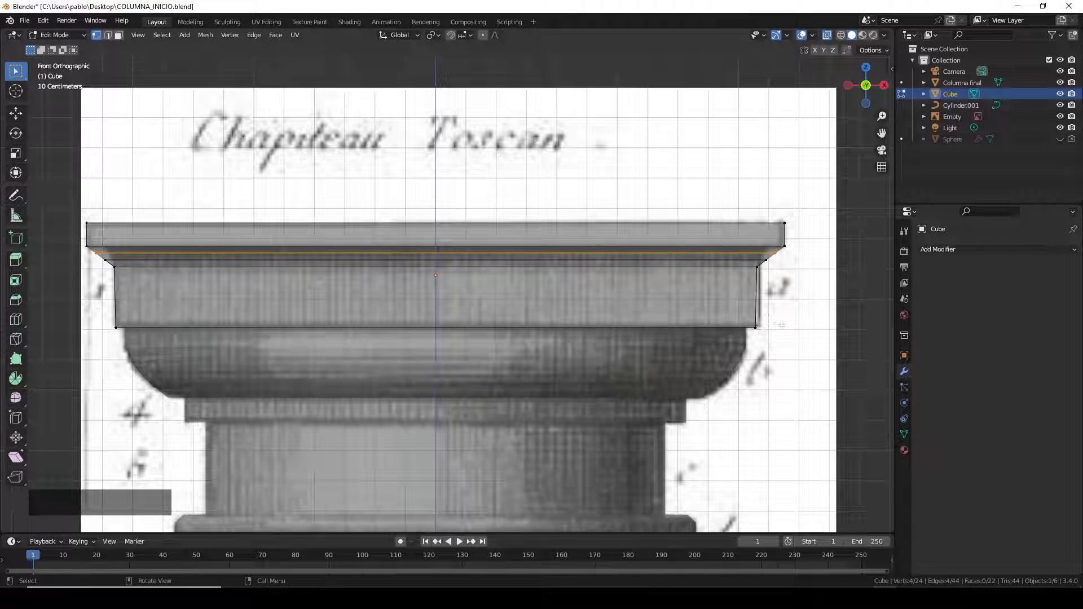
{"action": "key", "text": "s"}
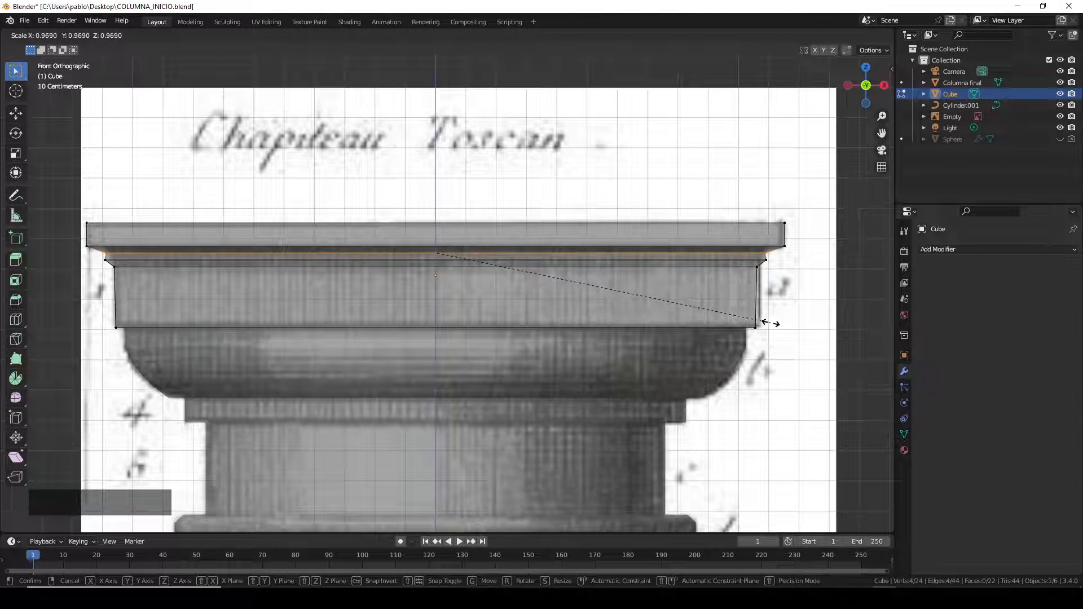
{"action": "left_click", "coordinate": [762, 323]}
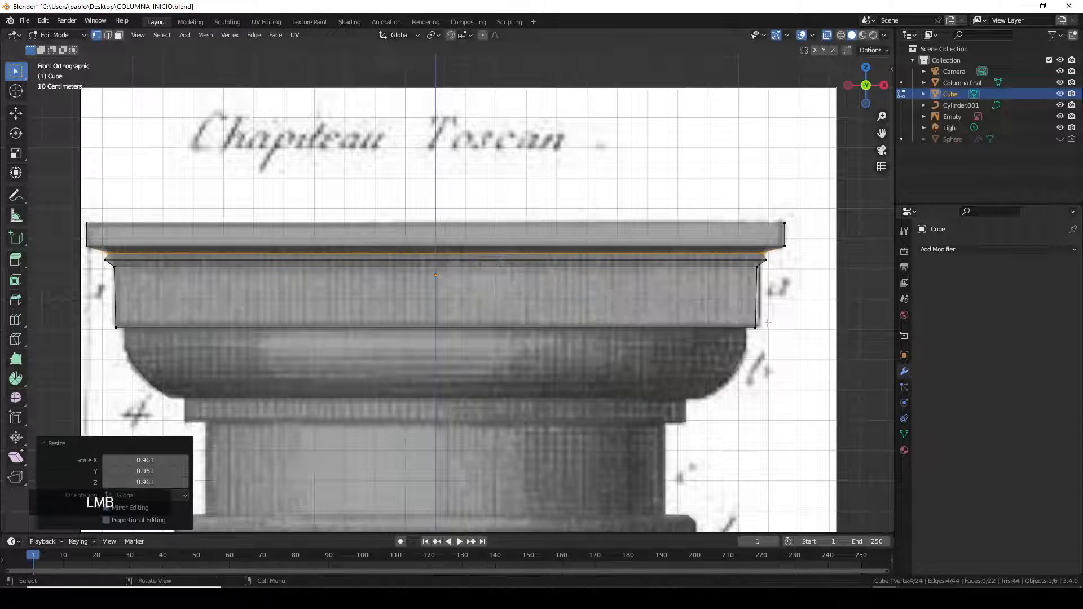
- Scale the slanted band's lower new edge loop inward by about 0.97 and leave Edit Mode
{"action": "left_click", "coordinate": [452, 258], "text": "alt"}
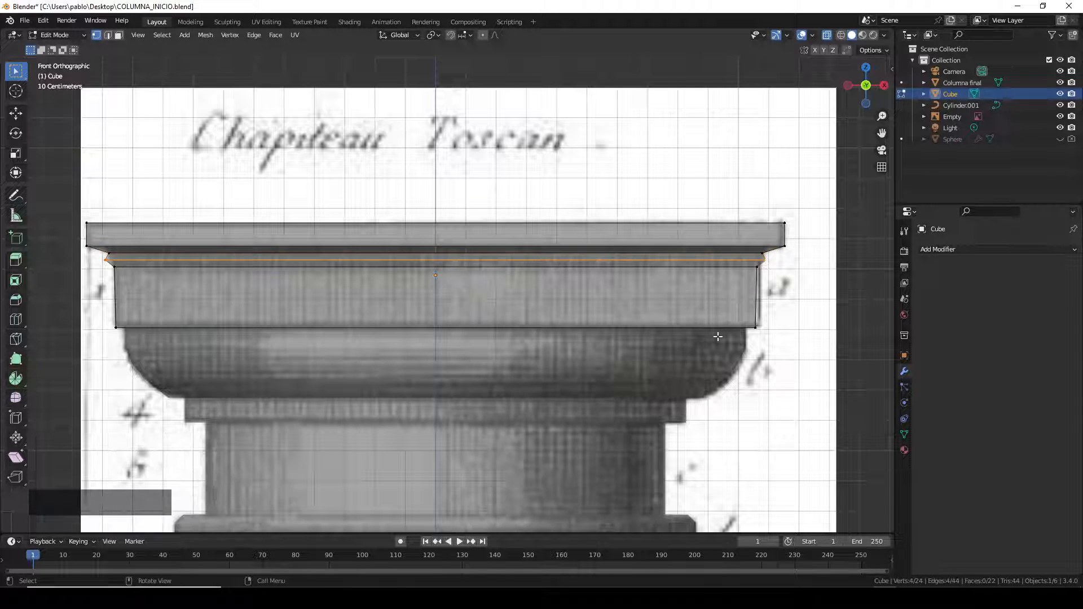
{"action": "key", "text": "s"}
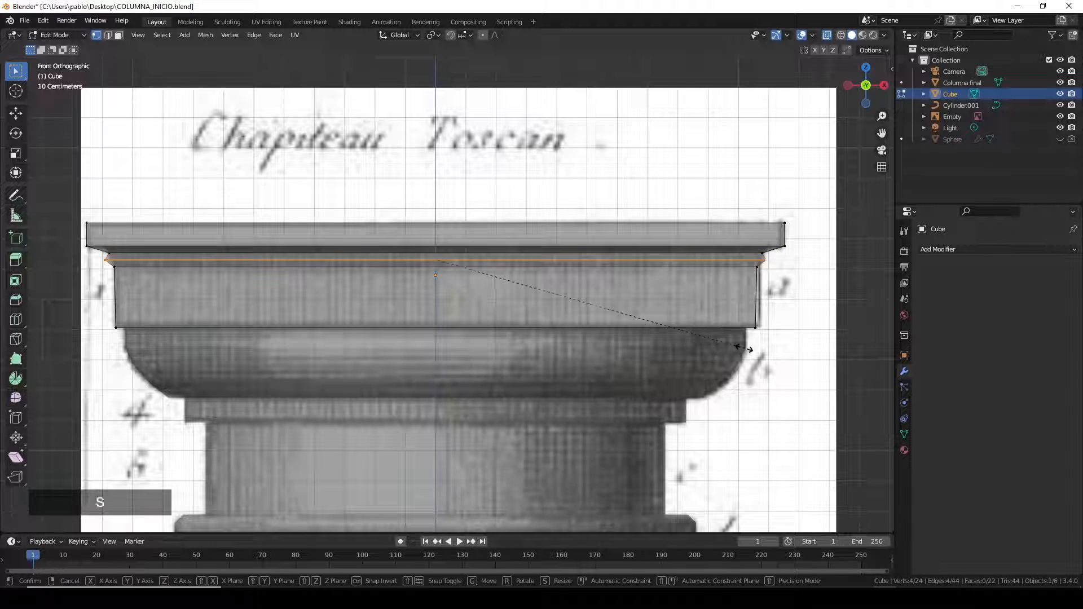
{"action": "left_click", "coordinate": [735, 346]}
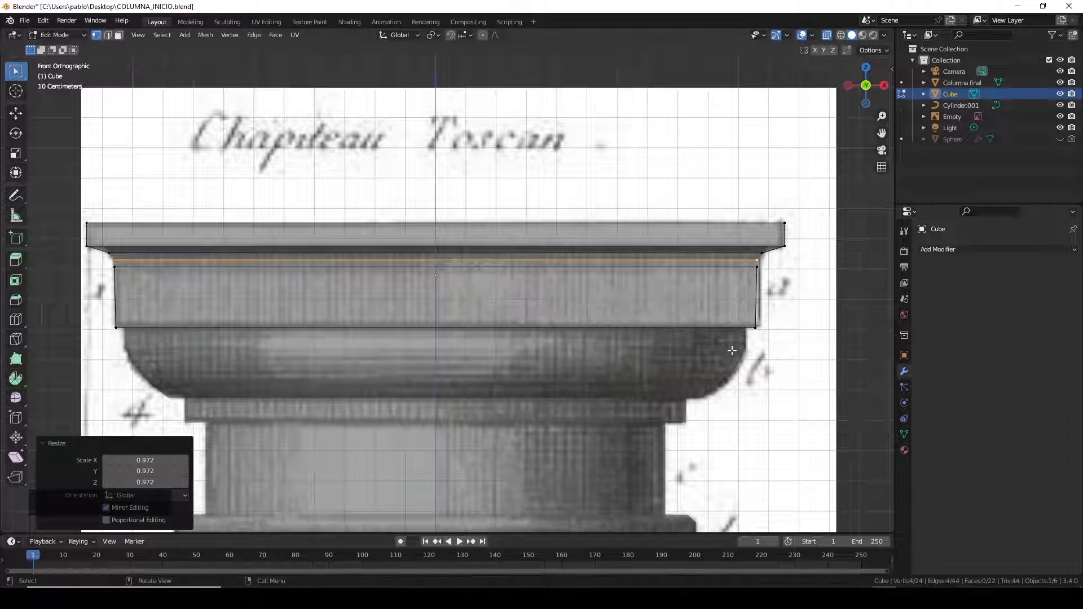
{"action": "scroll", "coordinate": [445, 310], "scroll_direction": "up", "scroll_amount": 1}
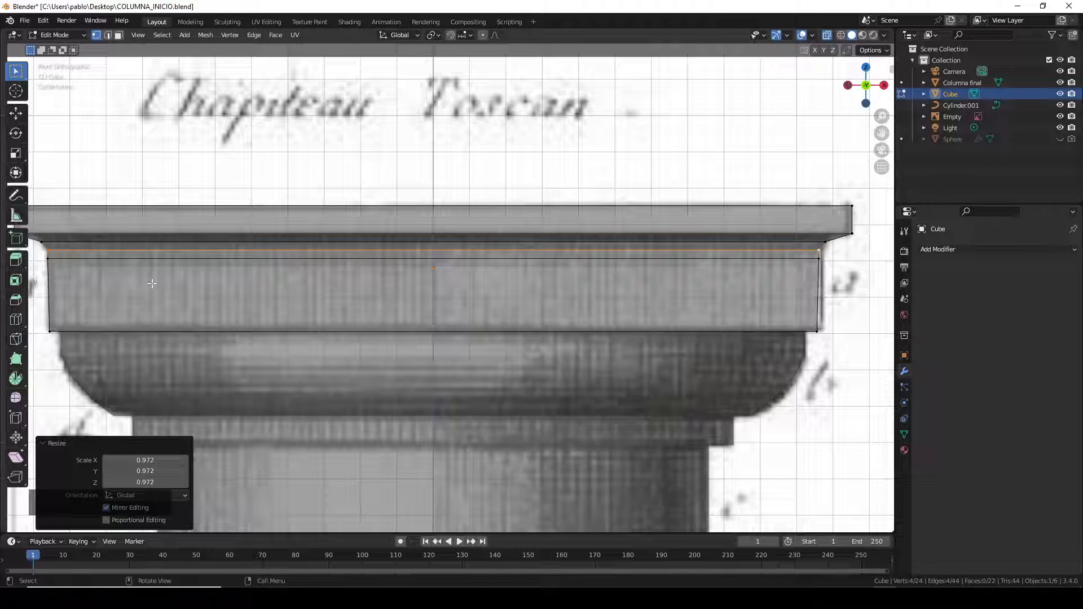
{"action": "left_click", "coordinate": [172, 259], "text": "alt"}
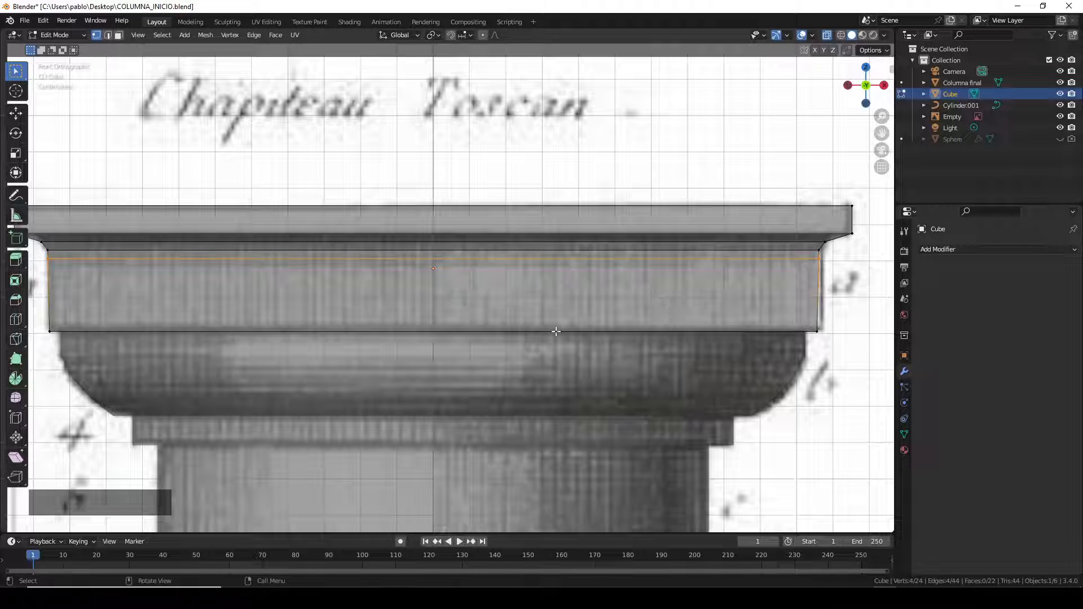
{"action": "middle_click_drag", "start_coordinate": [141, 281], "coordinate": [216, 280], "text": "shift"}
{"action": "key", "text": "Tab"}
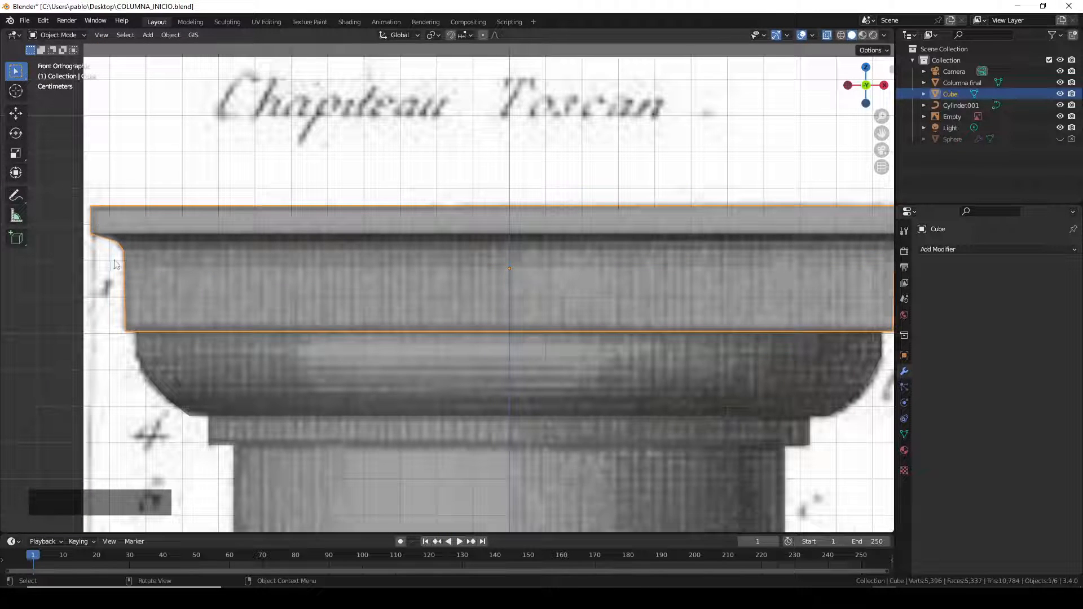
- Turn off X-ray and examine the finished capital block from above and below against the column
{"action": "scroll", "coordinate": [387, 278], "scroll_direction": "down", "scroll_amount": 4}
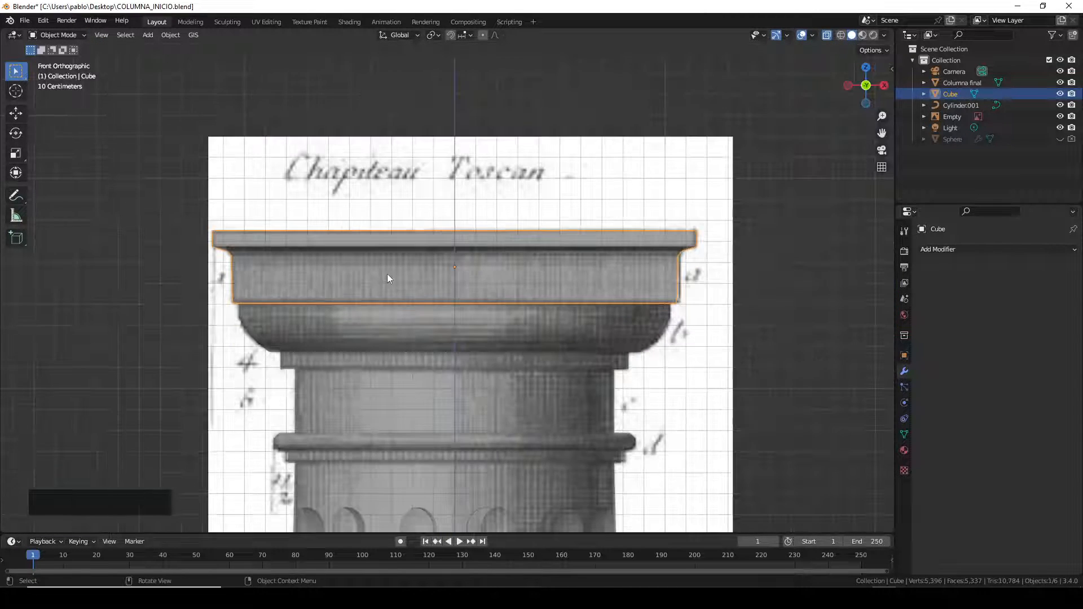
{"action": "middle_click_drag", "start_coordinate": [512, 252], "coordinate": [581, 260]}
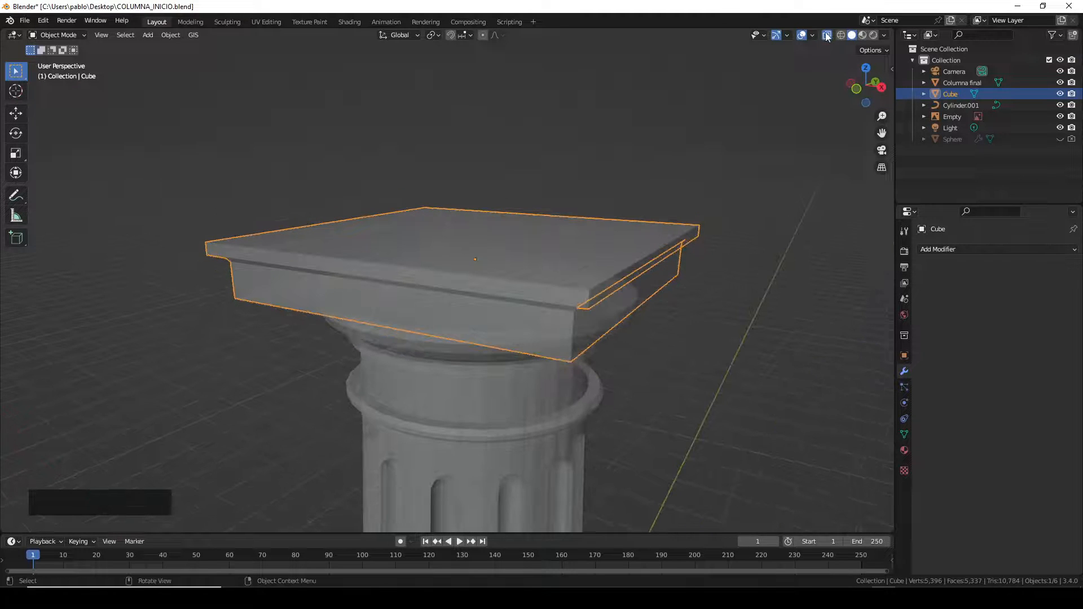
{"action": "left_click", "coordinate": [826, 35]}
{"action": "middle_click_drag", "start_coordinate": [648, 233], "coordinate": [546, 282]}
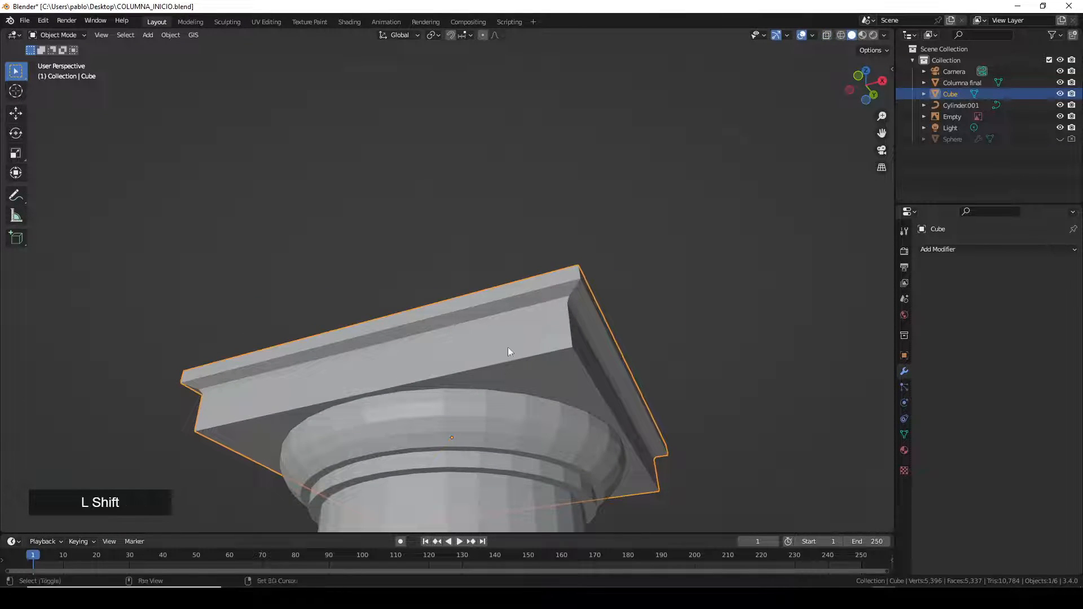
{"action": "middle_click_drag", "start_coordinate": [508, 351], "coordinate": [523, 276]}
{"action": "left_click", "coordinate": [474, 225]}
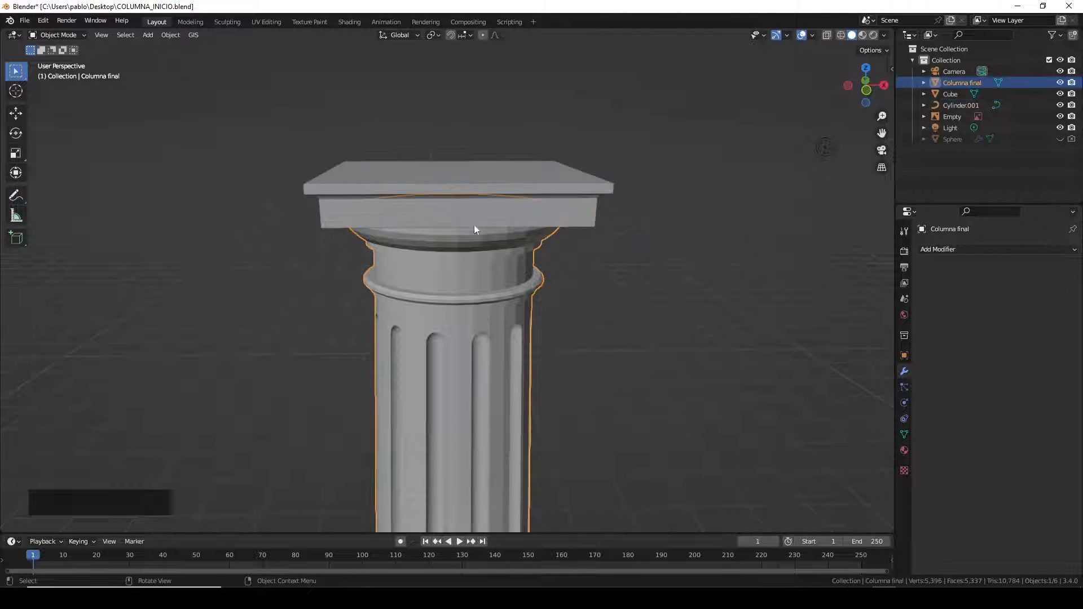
{"action": "left_click", "coordinate": [491, 191]}
{"action": "middle_click_drag", "start_coordinate": [481, 324], "coordinate": [486, 292]}
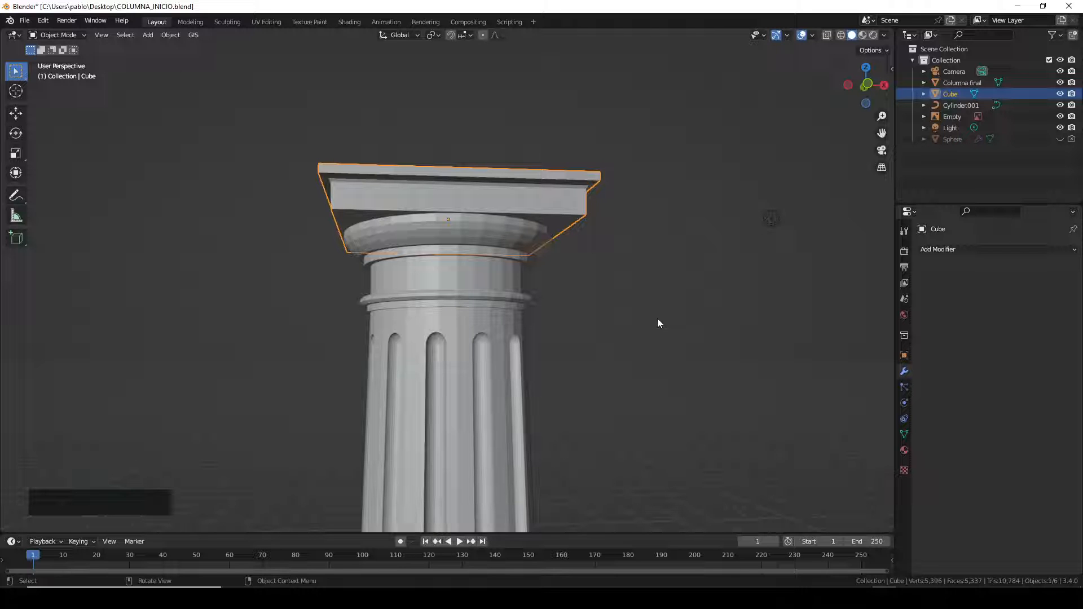
- Add the column base drawing as a background image in front view
{"action": "key", "text": "KP_1"}
{"action": "scroll", "coordinate": [660, 332], "scroll_direction": "down", "scroll_amount": 4}
{"action": "middle_click_drag", "start_coordinate": [665, 348], "coordinate": [580, 72], "text": "shift"}
{"action": "middle_click_drag", "start_coordinate": [523, 358], "coordinate": [525, 279], "text": "shift"}
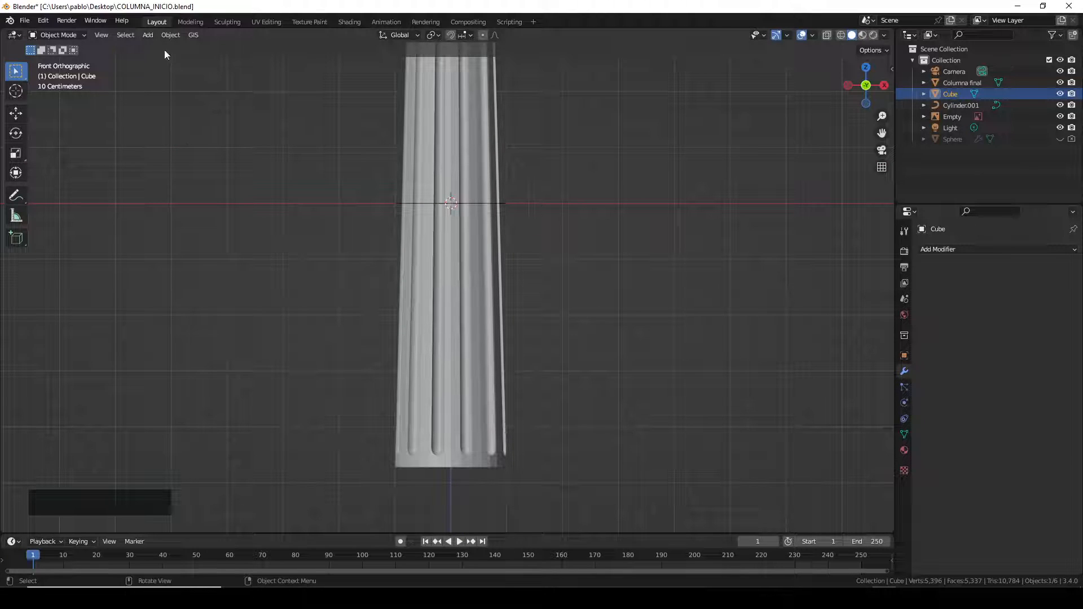
{"action": "left_click", "coordinate": [148, 34]}
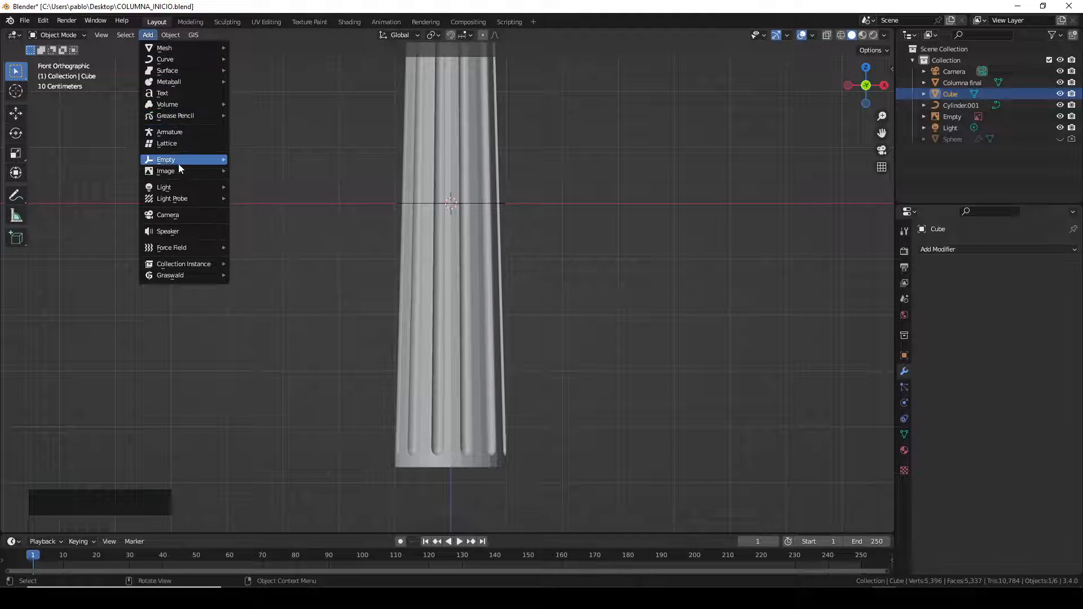
{"action": "mouse_move", "coordinate": [181, 172]}
{"action": "left_click", "coordinate": [261, 182]}
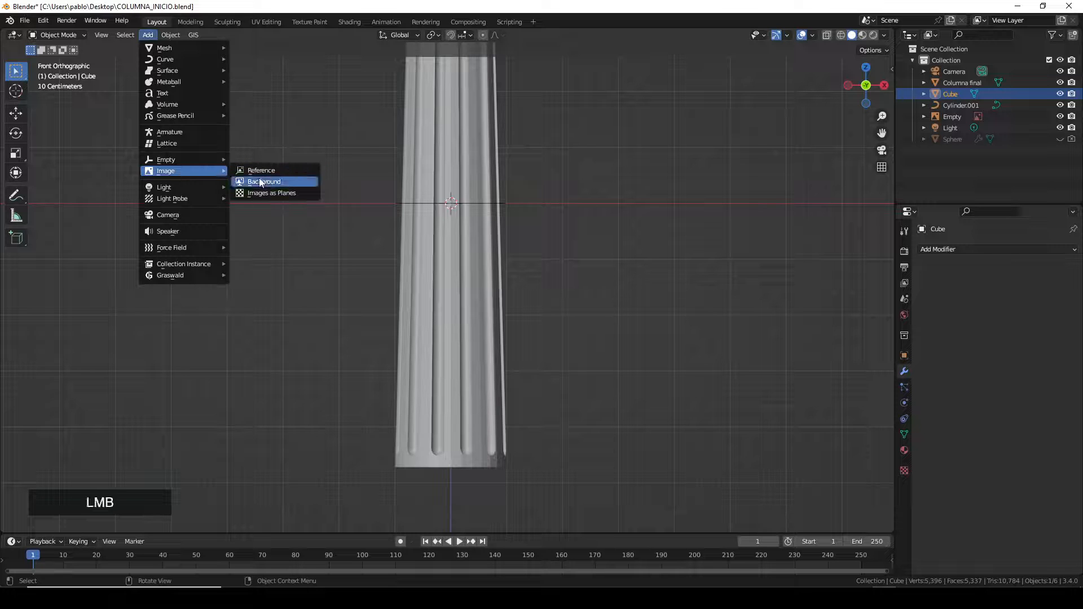
{"action": "double_click", "coordinate": [570, 388]}
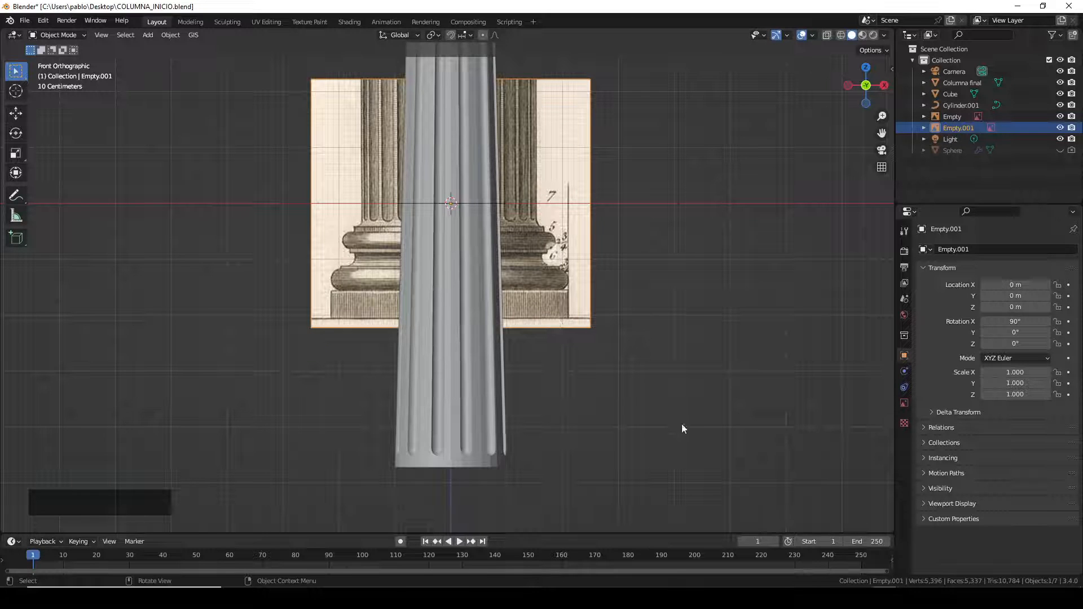
- Scale the base reference image to about 0.67 and move it down about 6.18 m along Z, below the shaft
{"action": "key", "text": "s"}
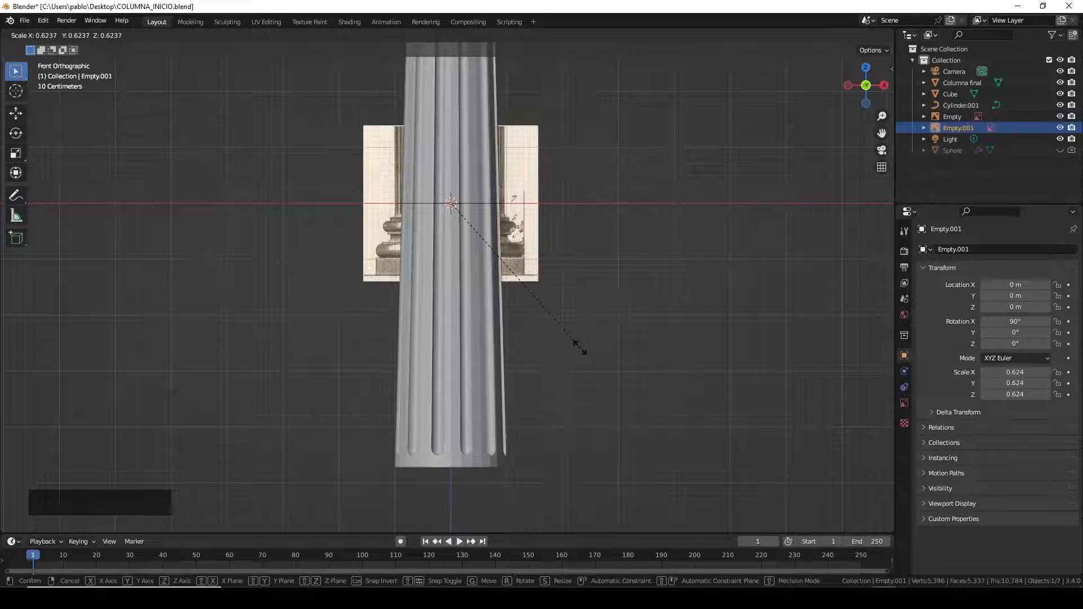
{"action": "left_click", "coordinate": [592, 361]}
{"action": "key", "text": "g"}
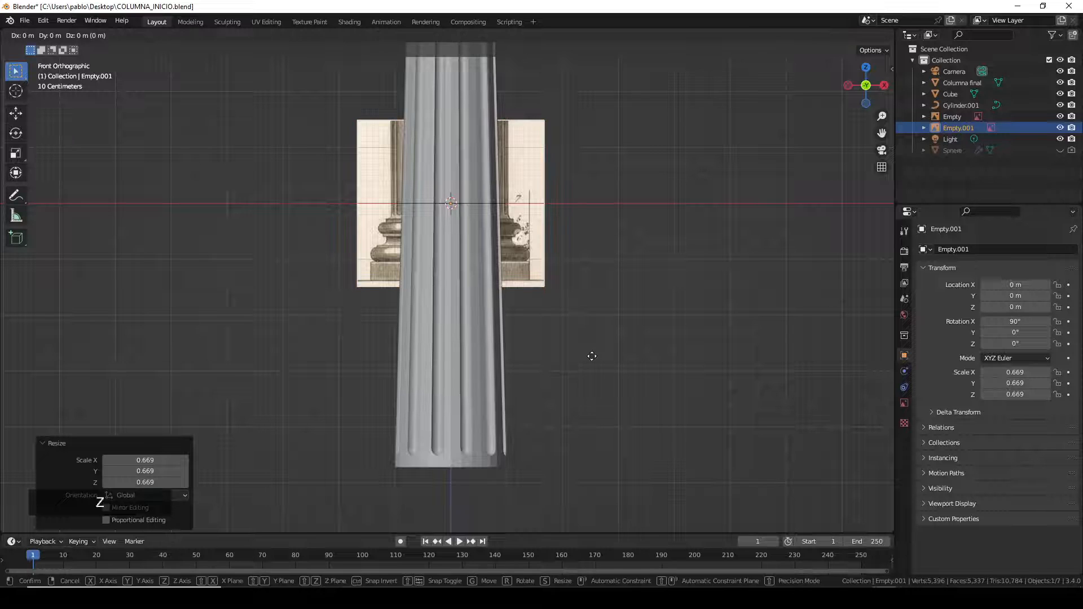
{"action": "key", "text": "z"}
{"action": "left_click", "coordinate": [579, 255]}
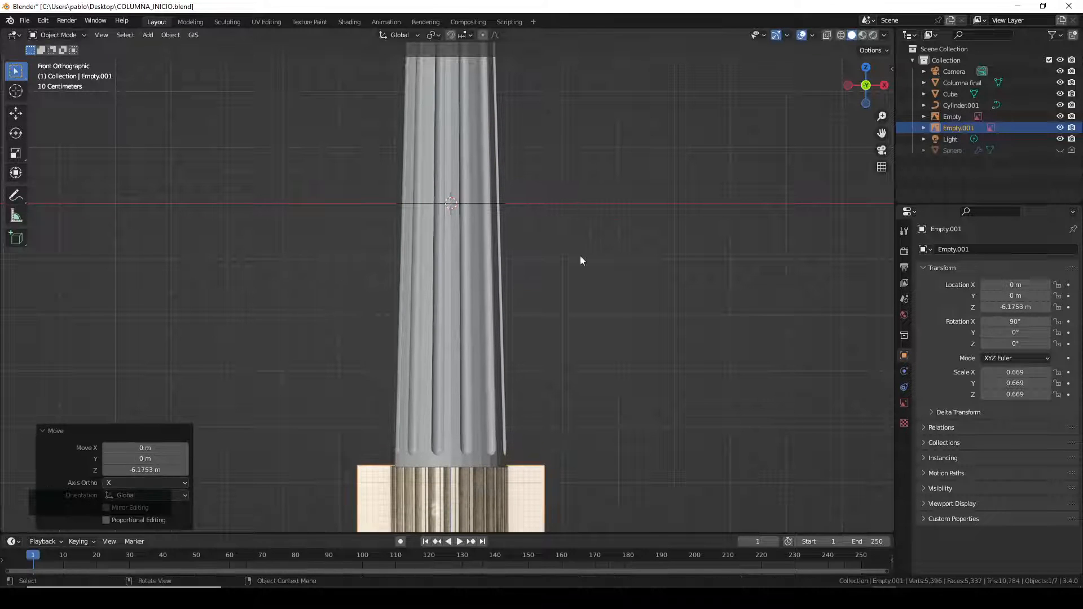
- Raise the base reference image about 1.67 m along Z so the drawn base meets the shaft's lower end
{"action": "key", "text": "KP_Decimal"}
{"action": "key", "text": "g"}
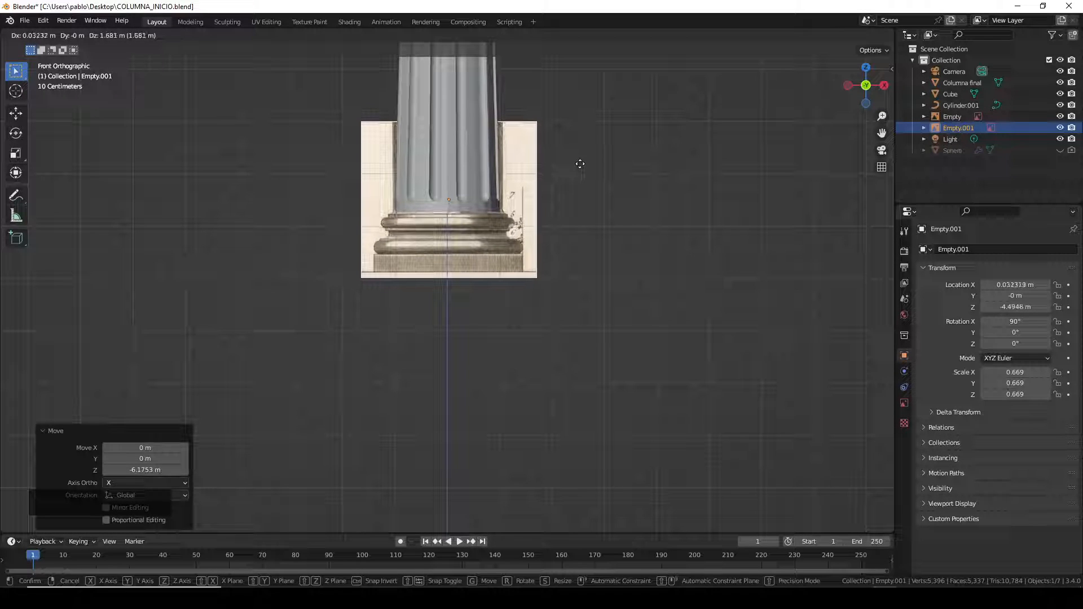
{"action": "key", "text": "z"}
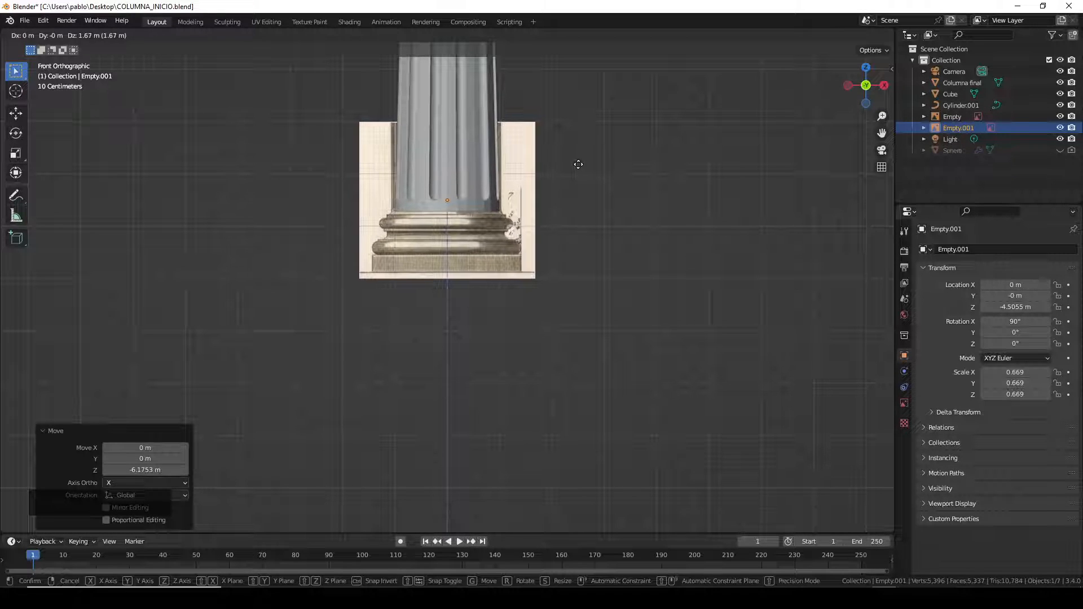
{"action": "left_click", "coordinate": [582, 167]}
- Scale the base reference image by about 0.95 and shift it about 0.016 m along X and -0.016 m along Z to fit the shaft
{"action": "scroll", "coordinate": [469, 184], "scroll_direction": "up", "scroll_amount": 4}
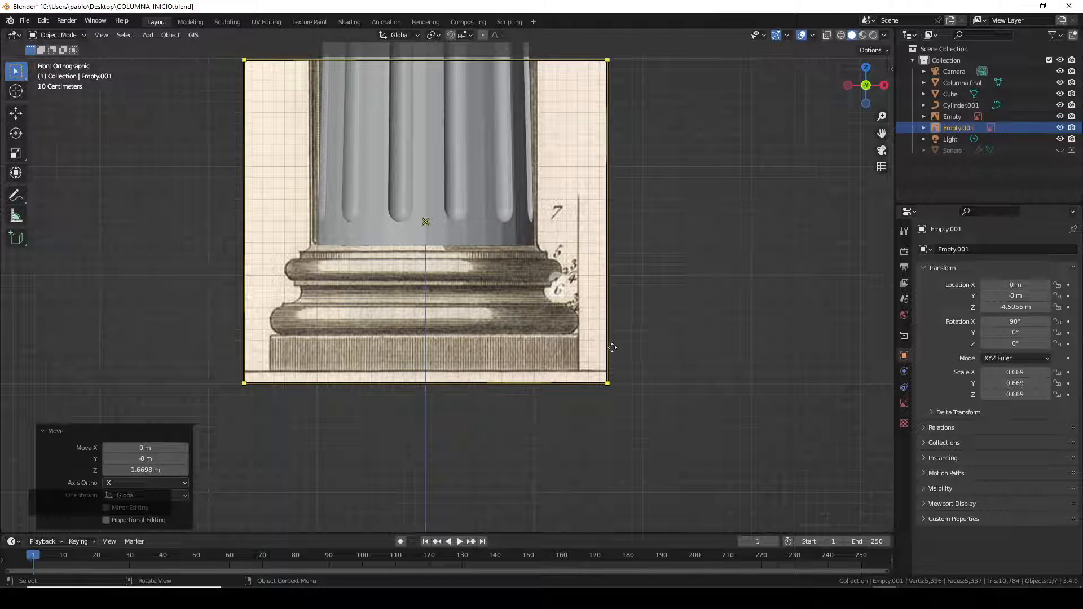
{"action": "key", "text": "s"}
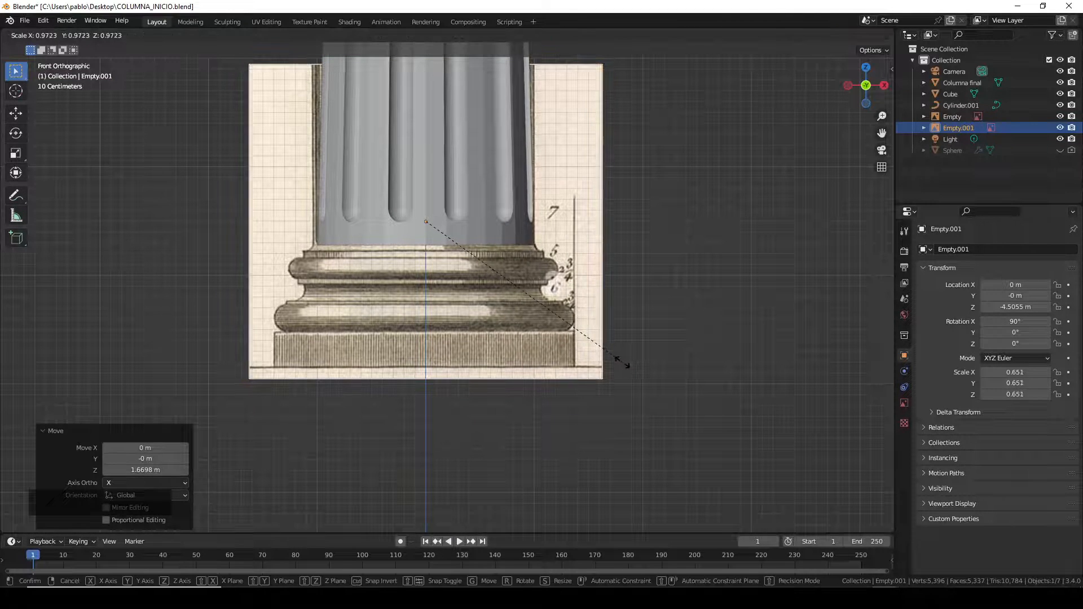
{"action": "left_click", "coordinate": [617, 363]}
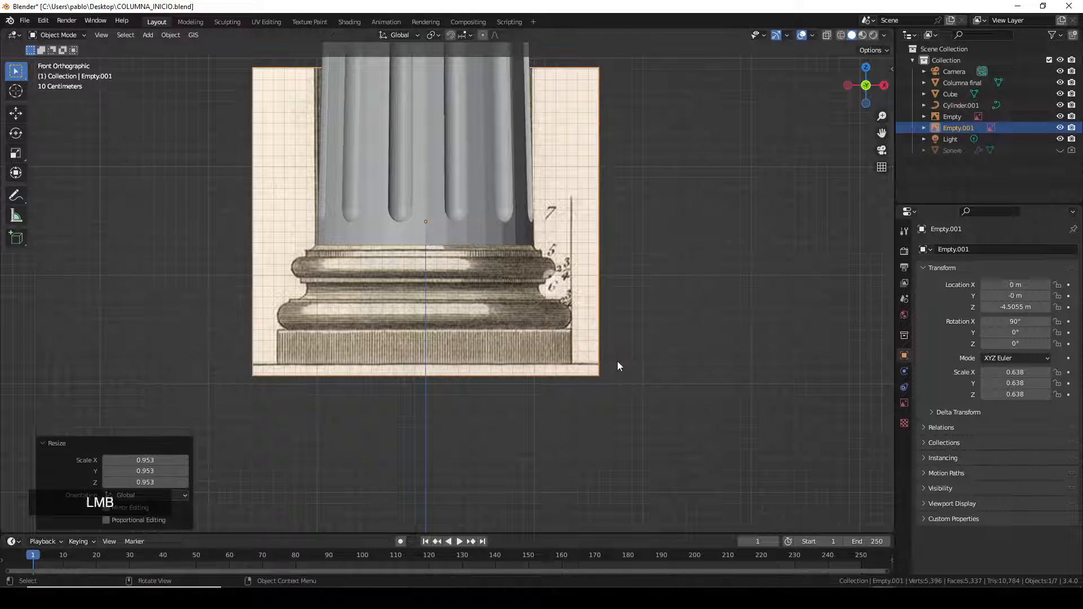
{"action": "key", "text": "g"}
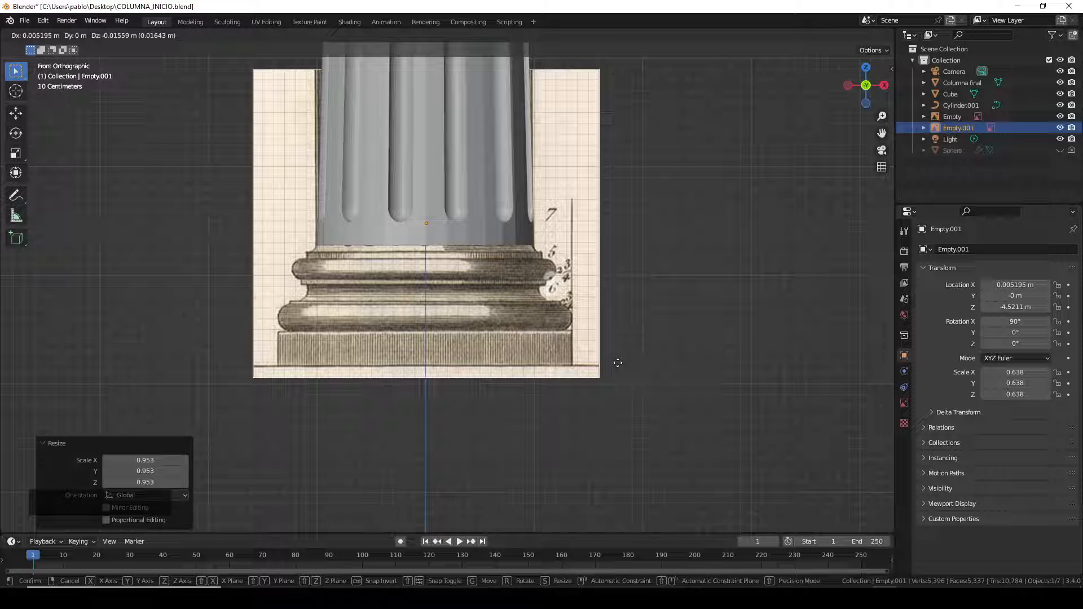
{"action": "left_click", "coordinate": [615, 363]}
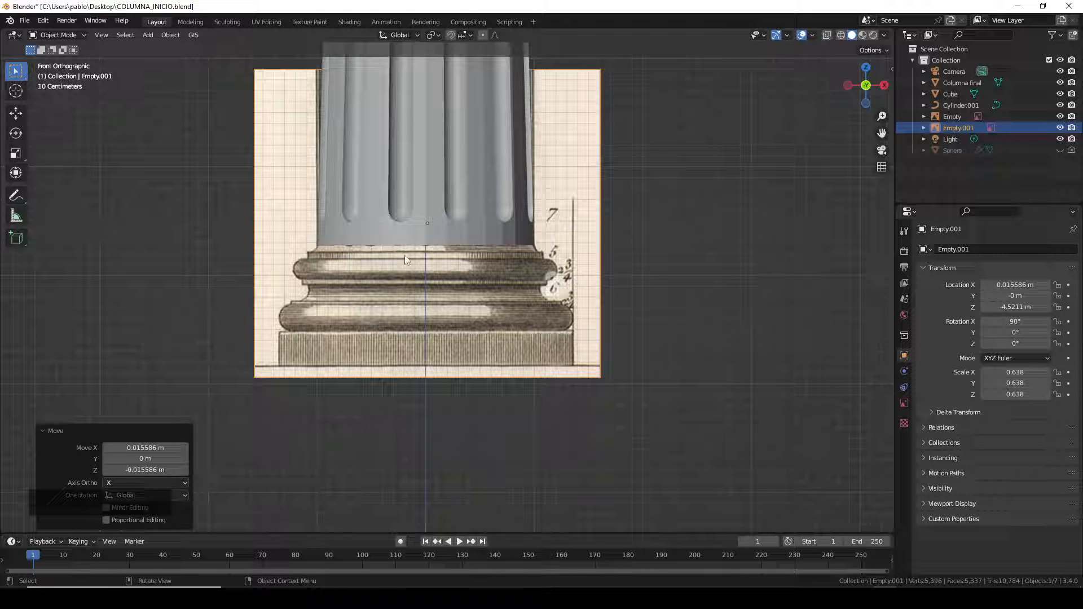
- Enter Edit Mode on the column with X-ray on and select the ring of vertices at the shaft's bottom end
{"action": "key", "text": "Tab"}
{"action": "left_click", "coordinate": [446, 236]}
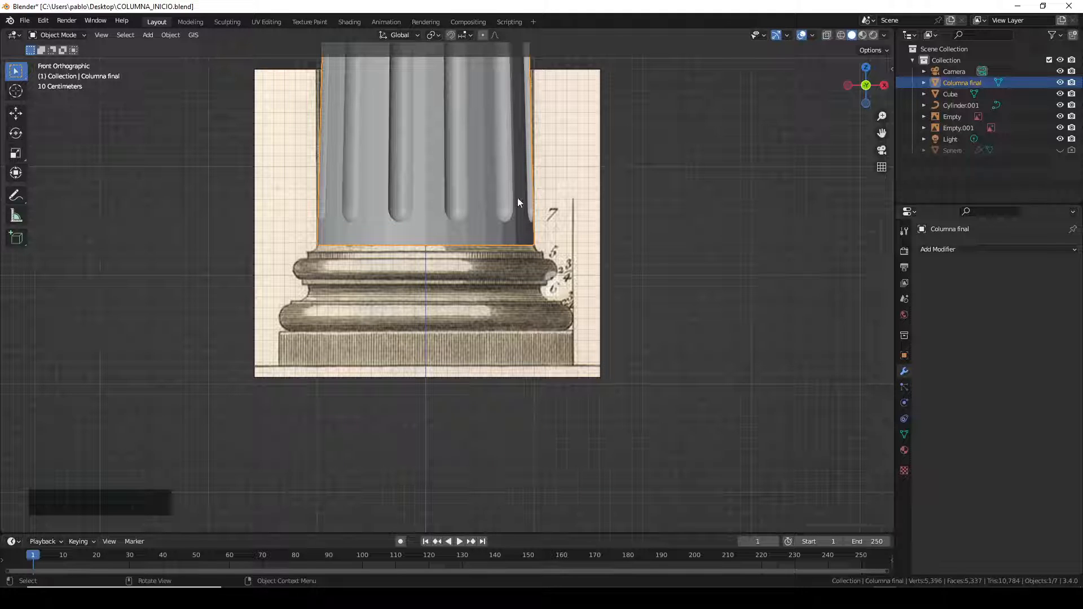
{"action": "key", "text": "Tab"}
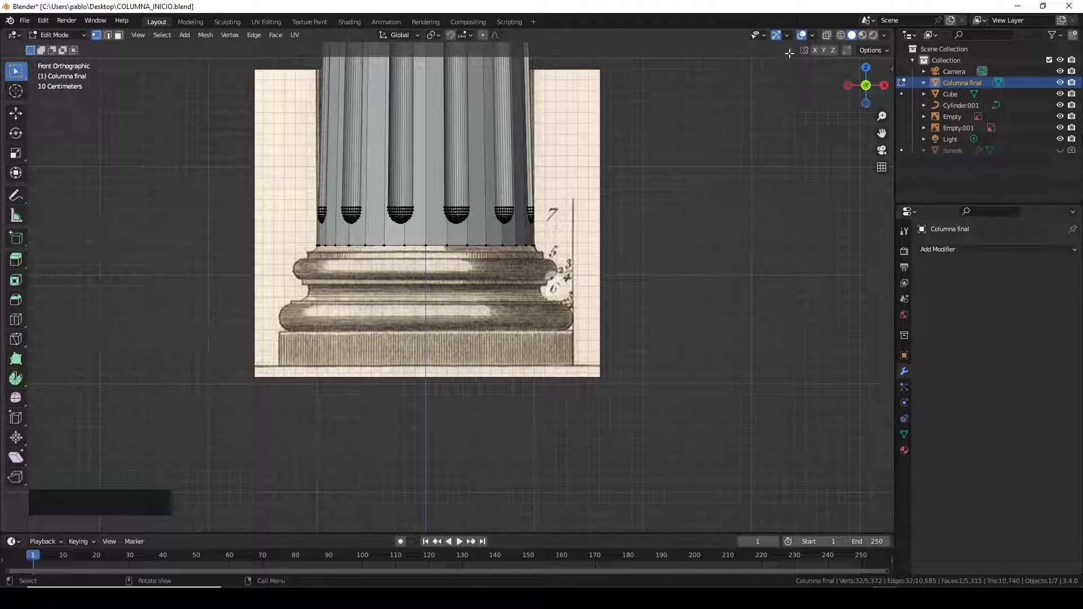
{"action": "left_click", "coordinate": [826, 35]}
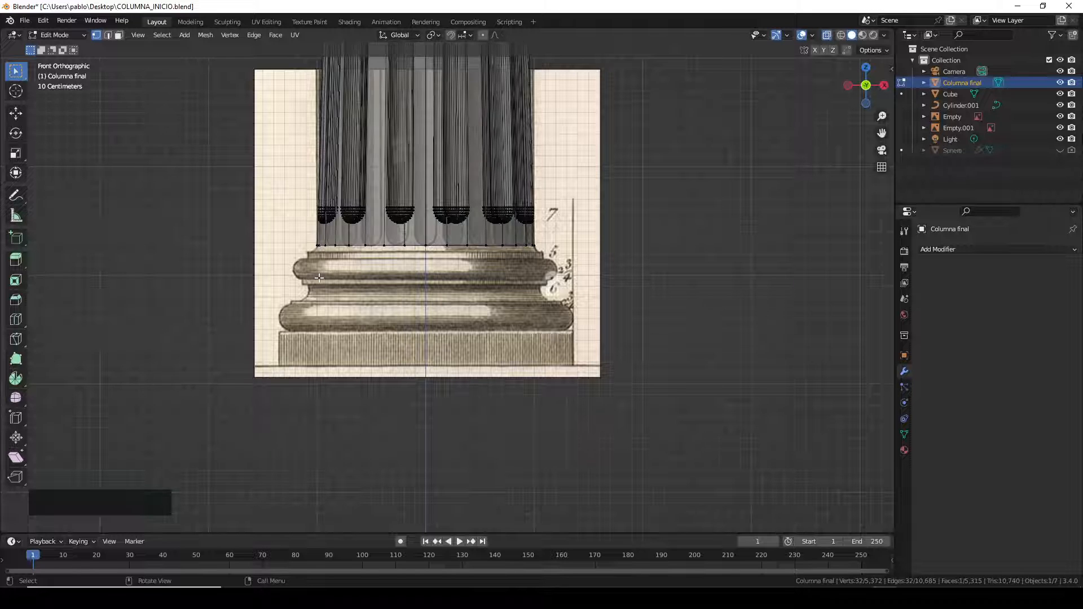
{"action": "key", "text": "alt"}
{"action": "left_click", "coordinate": [374, 247], "text": "alt"}
{"action": "mouse_move", "coordinate": [556, 303]}
{"action": "middle_mouse_down"}
{"action": "mouse_move", "coordinate": [502, 285]}
{"action": "mouse_move", "coordinate": [539, 299]}
{"action": "middle_mouse_up"}
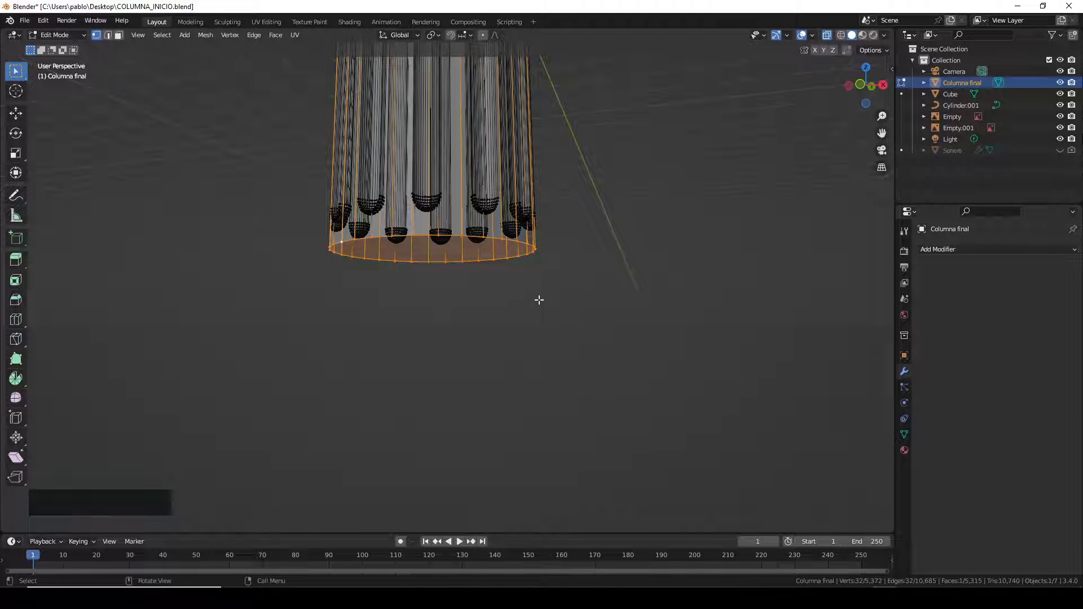
{"action": "key", "text": "KP_1"}
- Extrude the shaft's bottom ring down about 0.058 m and scale it outward by about 1.08 to match the drawn flare
{"action": "scroll", "coordinate": [469, 229], "scroll_direction": "up", "scroll_amount": 2}
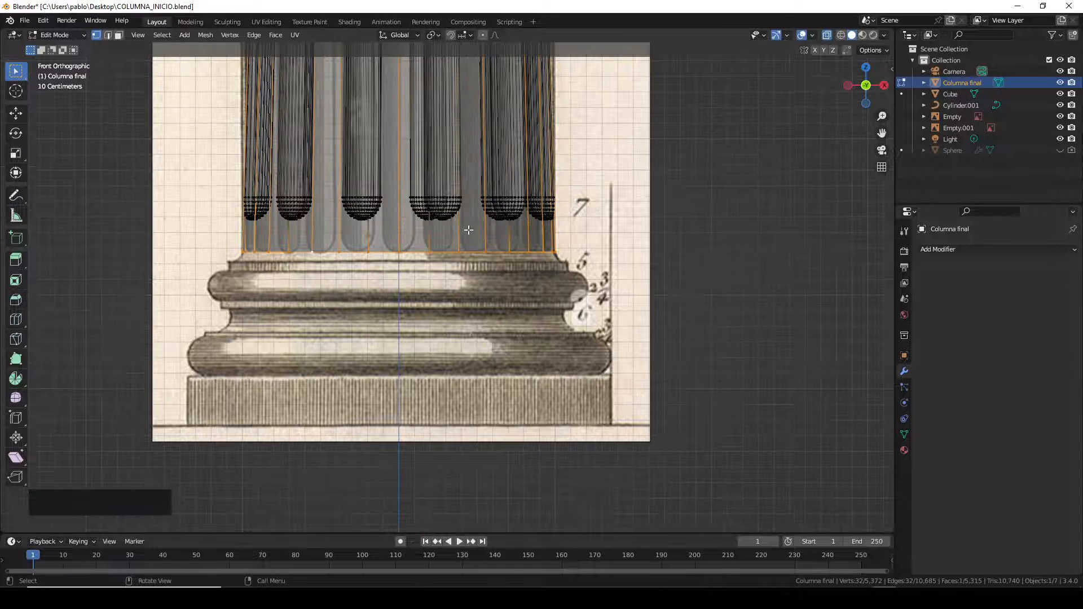
{"action": "scroll", "coordinate": [465, 230], "scroll_direction": "up", "scroll_amount": 2}
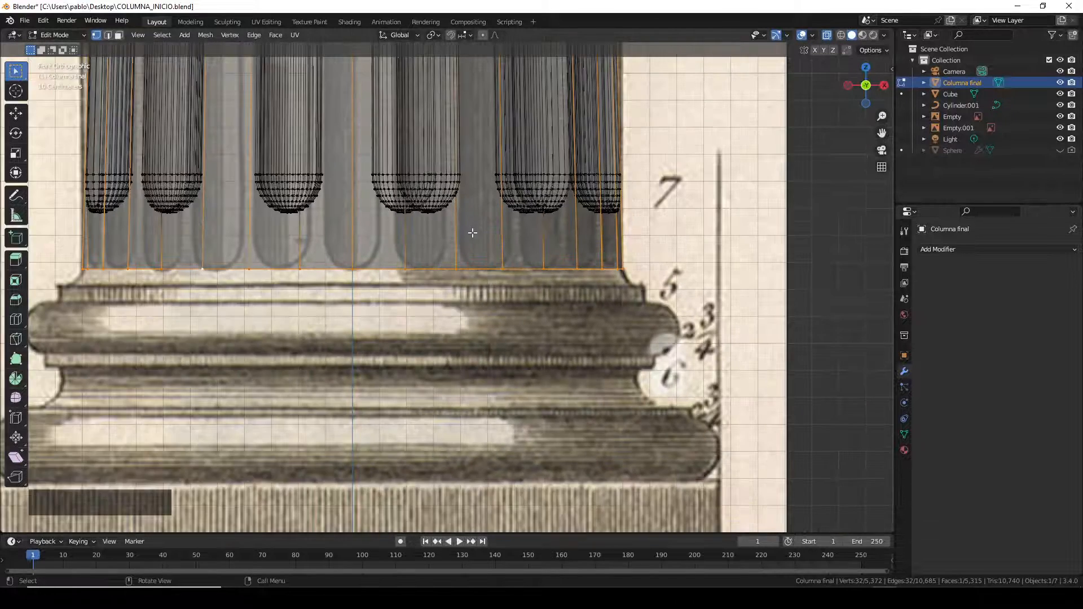
{"action": "key", "text": "e"}
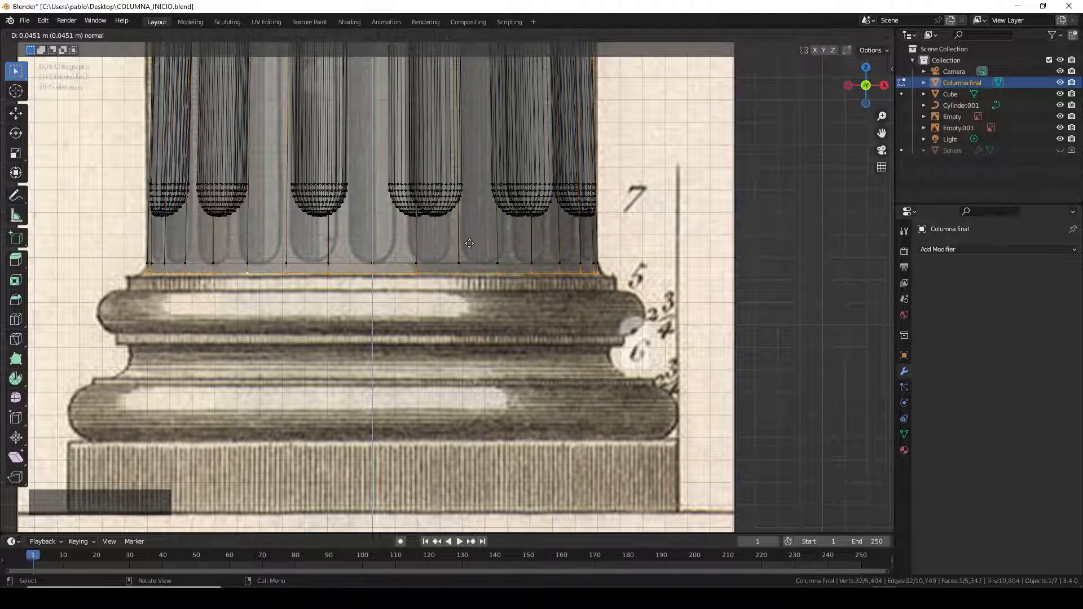
{"action": "left_click", "coordinate": [470, 248]}
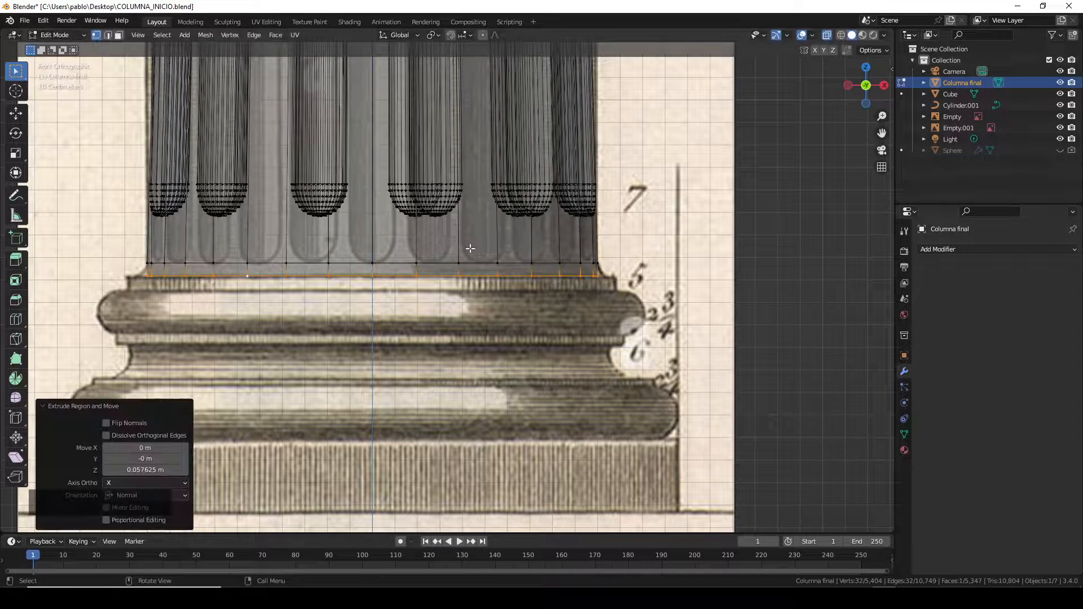
{"action": "key", "text": "s"}
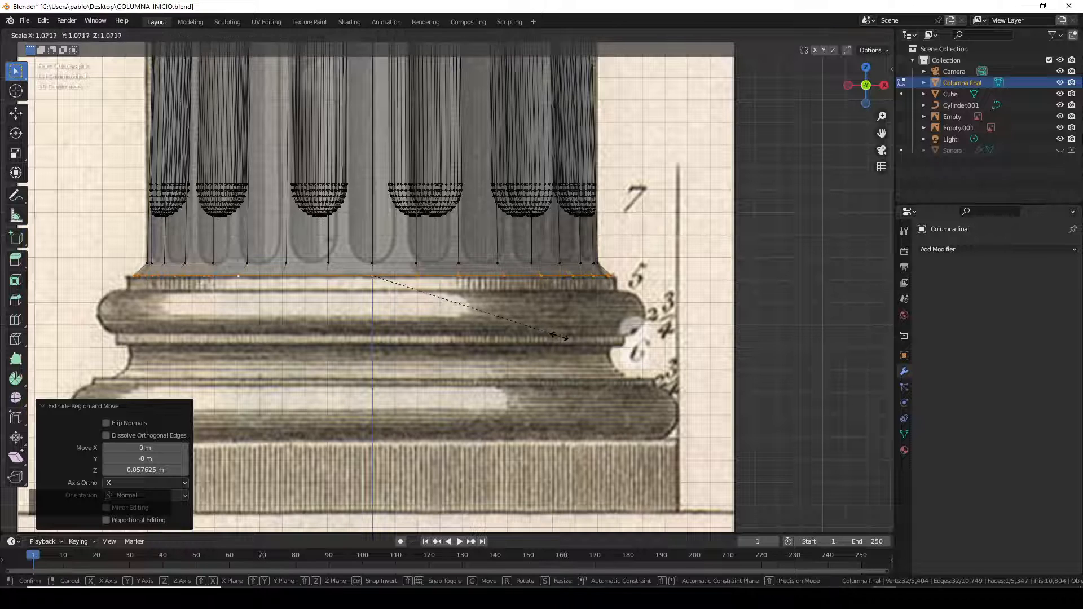
{"action": "left_click", "coordinate": [561, 337]}
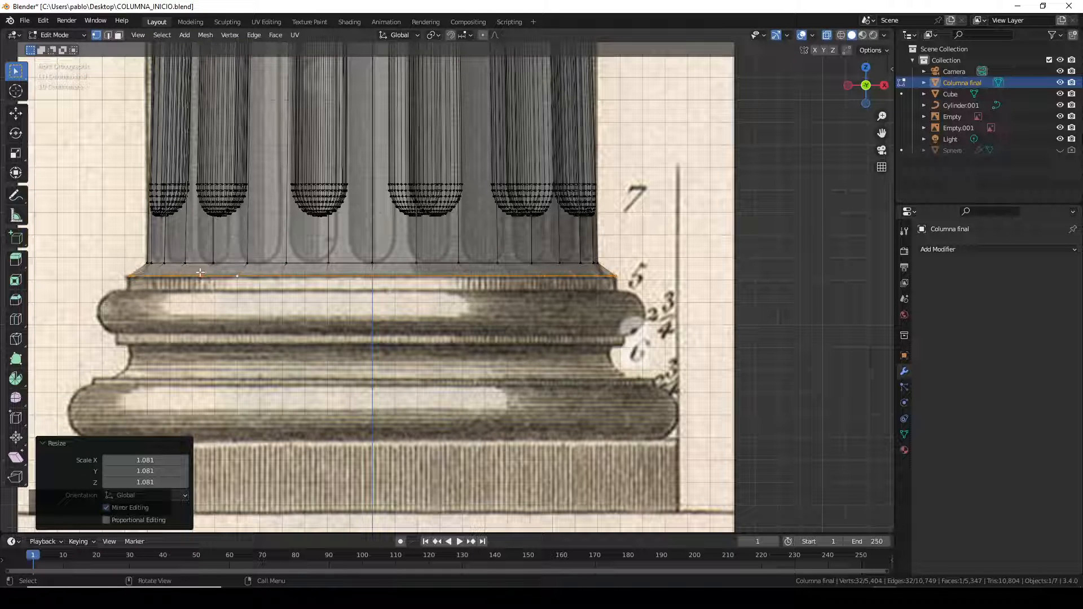
- Add two evenly spaced edge loops around the flare at the shaft's bottom end, without sliding them
{"action": "key", "text": "ctrl+r"}
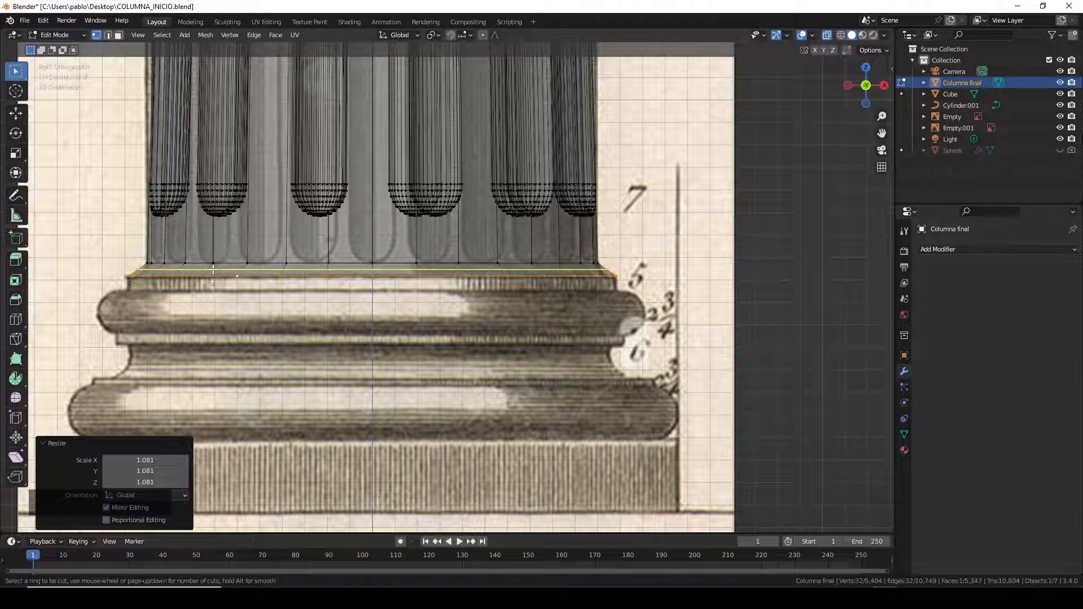
{"action": "scroll", "coordinate": [213, 270], "scroll_direction": "up", "scroll_amount": 1}
{"action": "left_click", "coordinate": [213, 270]}
{"action": "key", "text": "Escape"}
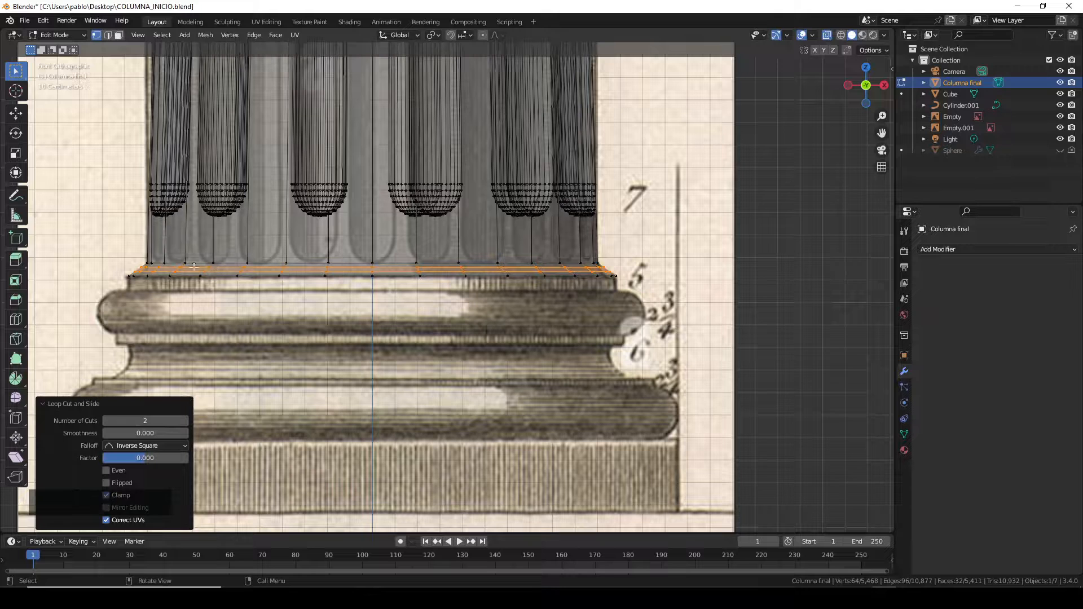
- Scale the flare's lower edge loop inward and its upper loop to about 0.98 so the profile curves like the drawing
{"action": "left_click", "coordinate": [189, 273], "text": "alt"}
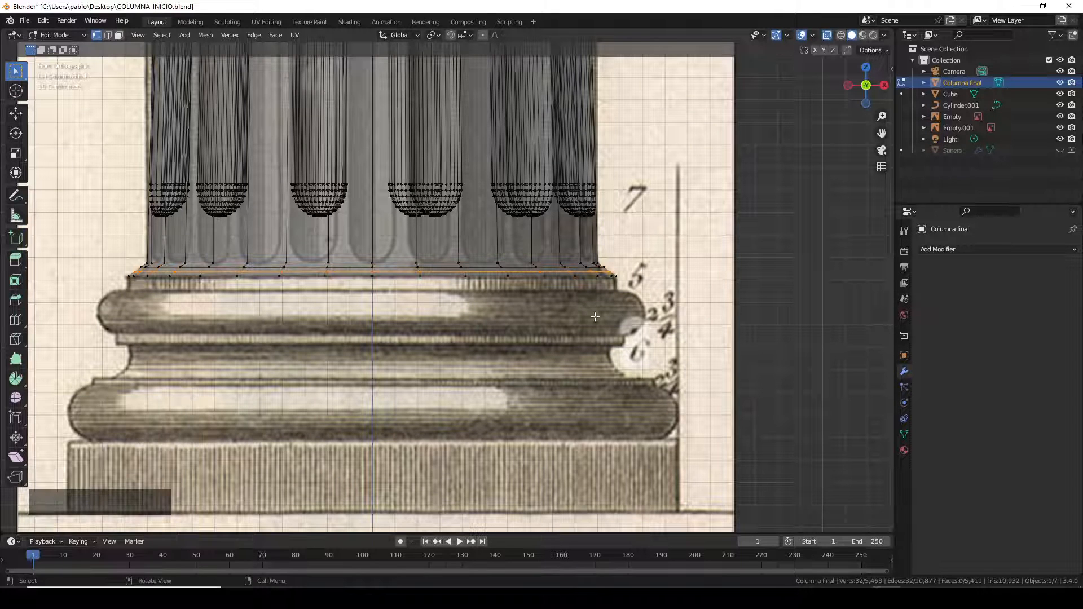
{"action": "key", "text": "s"}
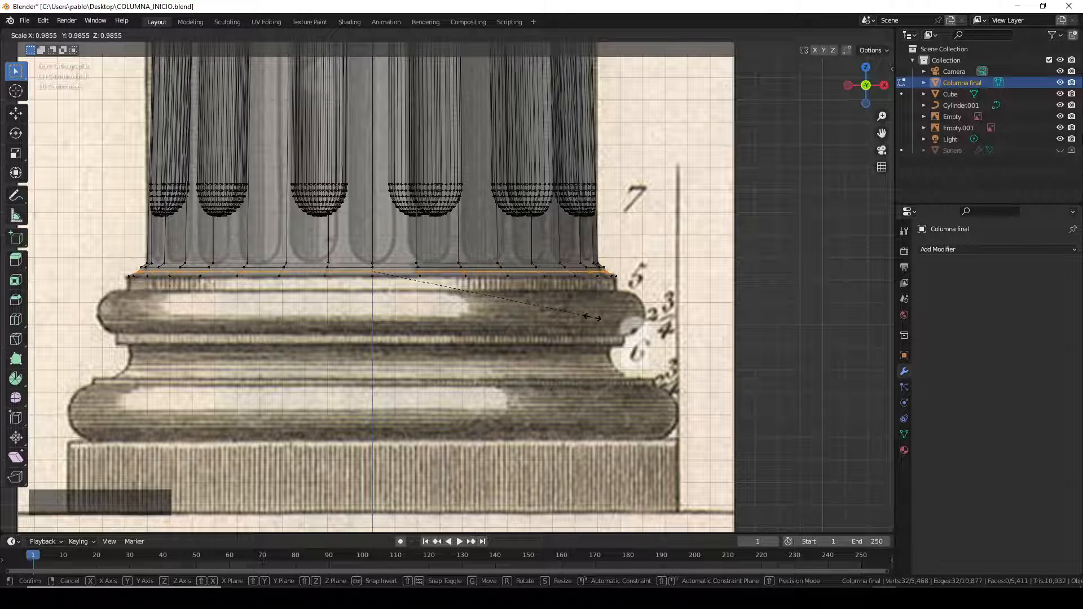
{"action": "left_click", "coordinate": [558, 317]}
{"action": "left_click", "coordinate": [409, 267], "text": "alt"}
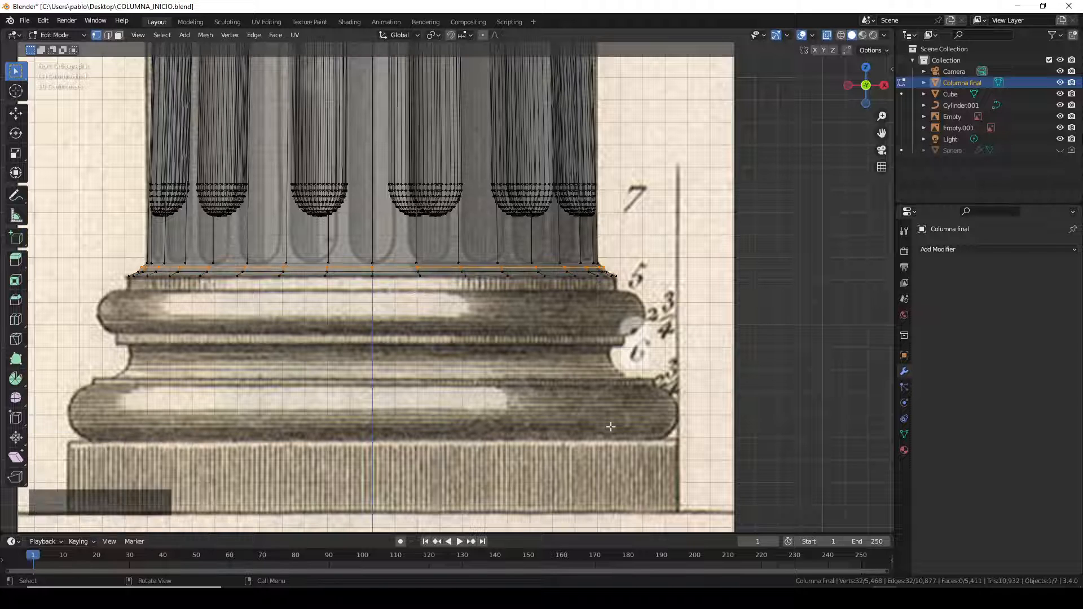
{"action": "key", "text": "s"}
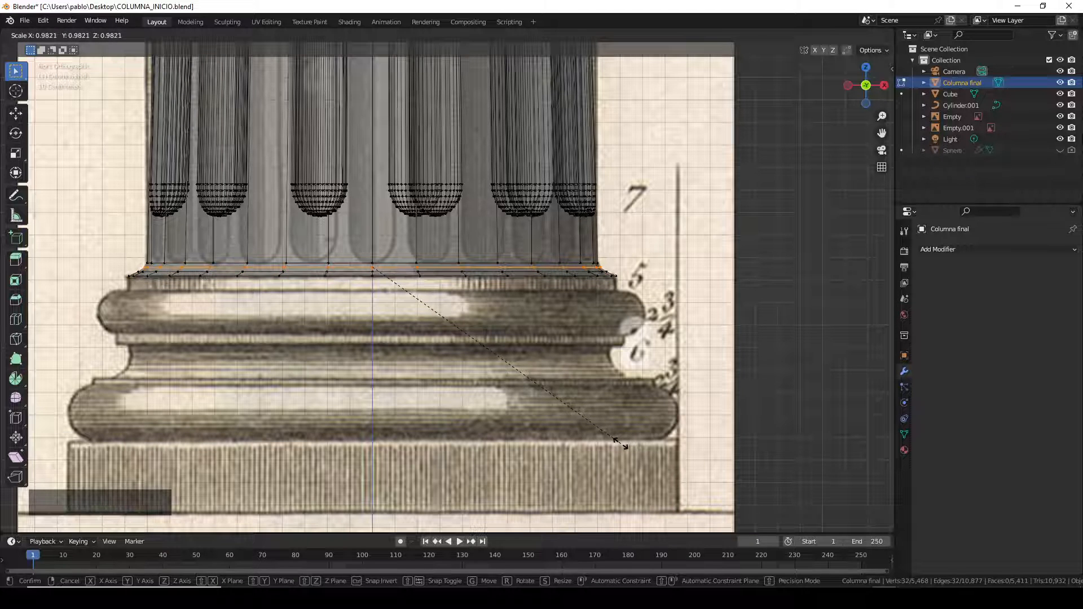
{"action": "left_click", "coordinate": [621, 444]}
{"action": "key", "text": "Tab"}
{"action": "middle_click_drag", "start_coordinate": [258, 286], "coordinate": [340, 304]}
{"action": "key", "text": "KP_1"}
{"action": "key", "text": "Tab"}
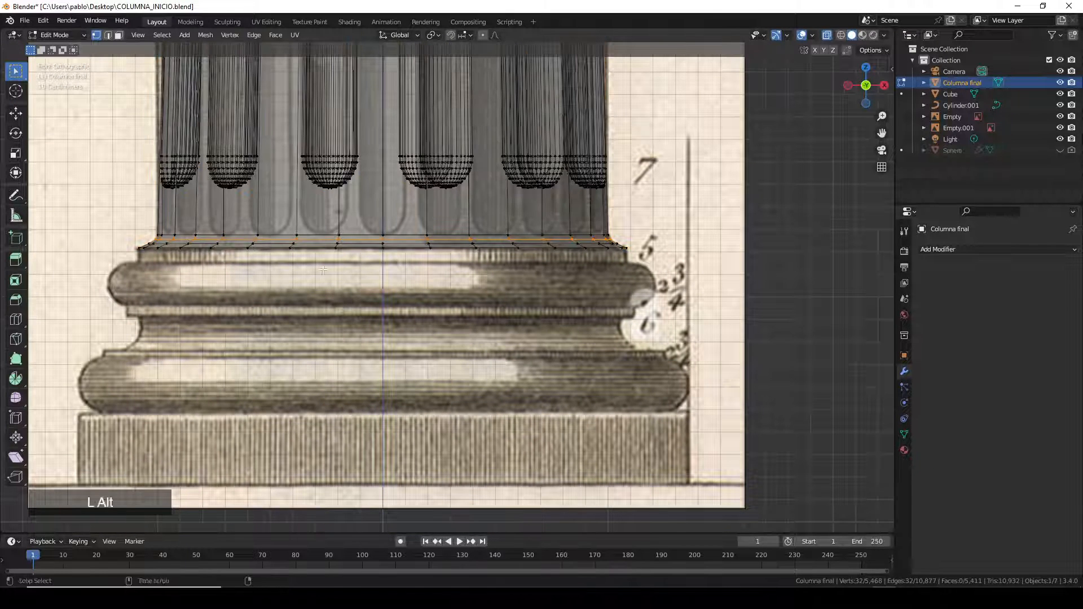
- Extrude the flare's bottom ring down about 0.06 m as a straight band, then extrude it outward in place by about 1.061
{"action": "left_click", "coordinate": [320, 248], "text": "alt"}
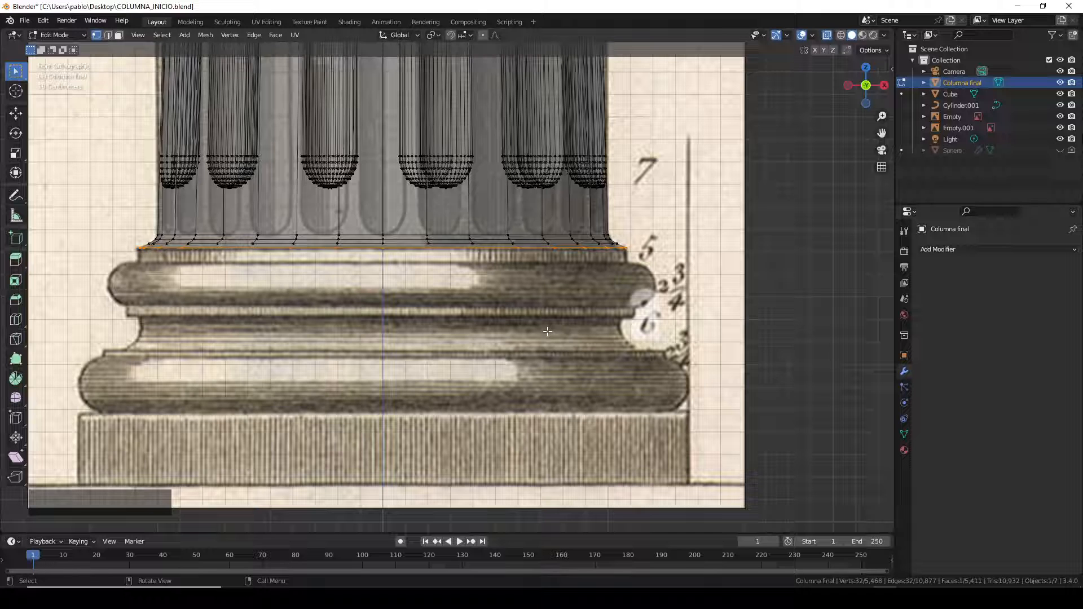
{"action": "key", "text": "e"}
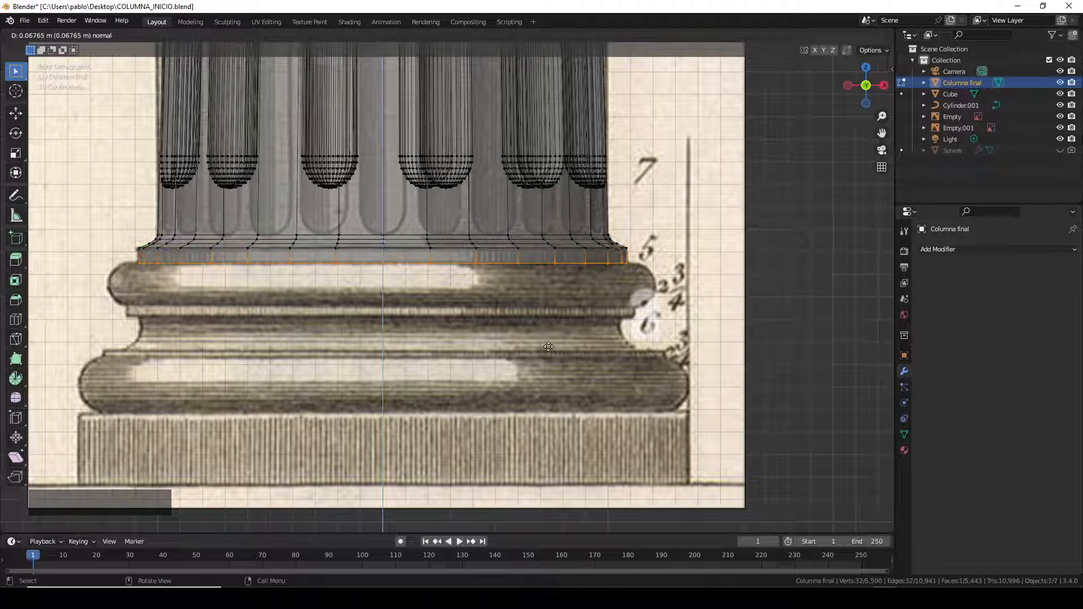
{"action": "left_click", "coordinate": [548, 346]}
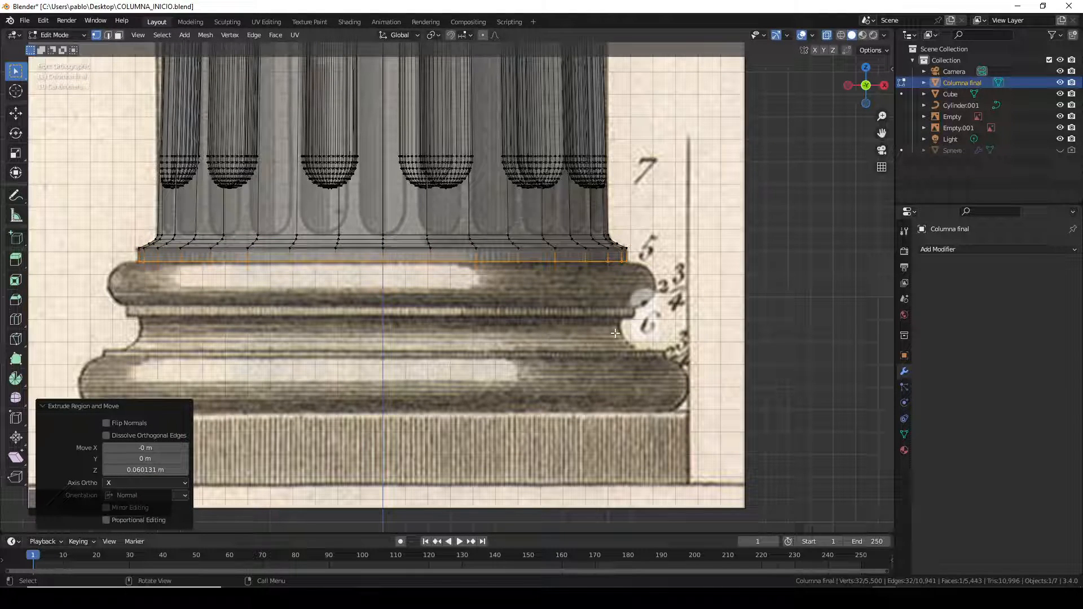
{"action": "key", "text": "e"}
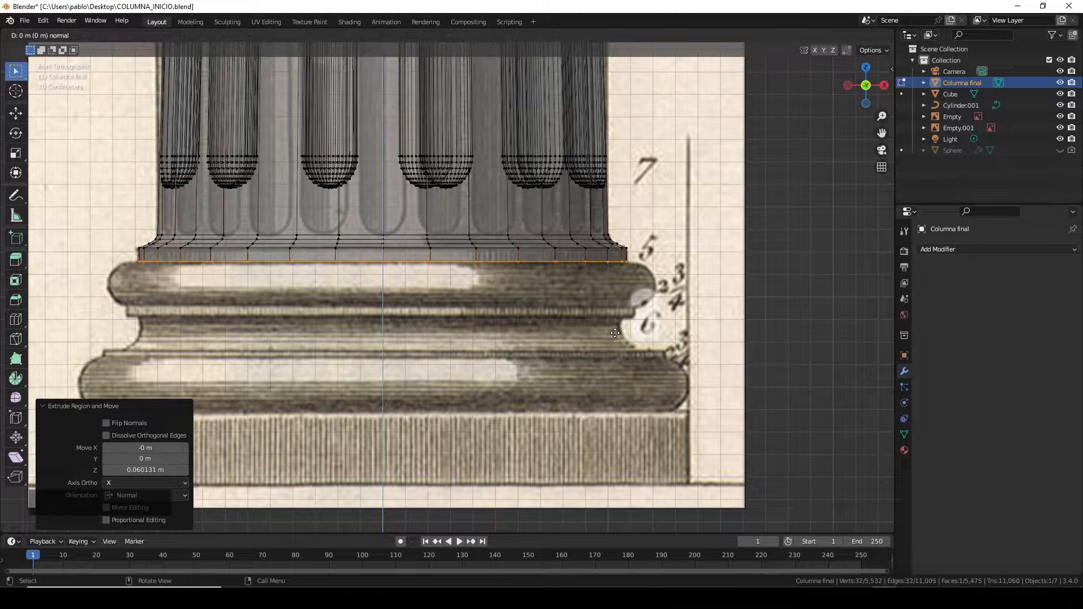
{"action": "key", "text": "s"}
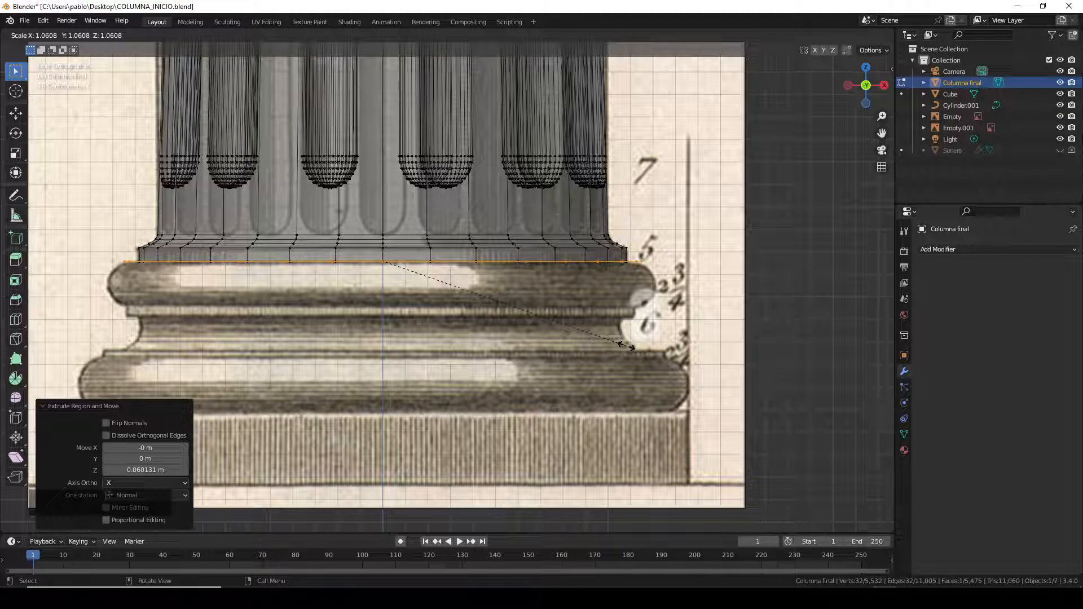
{"action": "left_click", "coordinate": [625, 348]}
- Shape the upper torus's top half with two downward extrusions of about 0.048 m and 0.058 m, scaled outward by about 1.044 and 1.019
{"action": "key", "text": "e"}
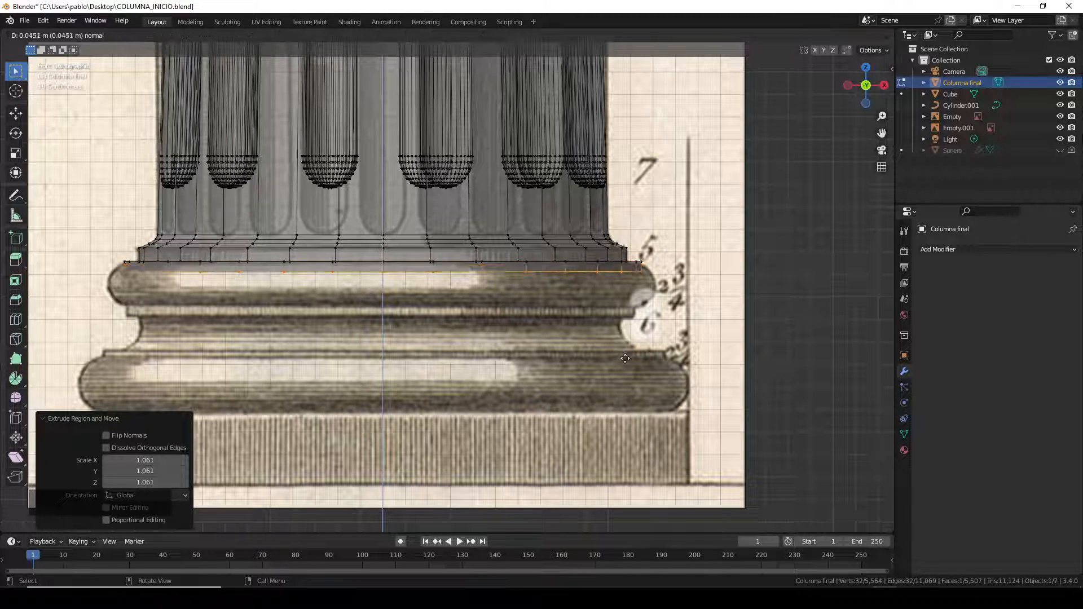
{"action": "left_click", "coordinate": [625, 358]}
{"action": "key", "text": "s"}
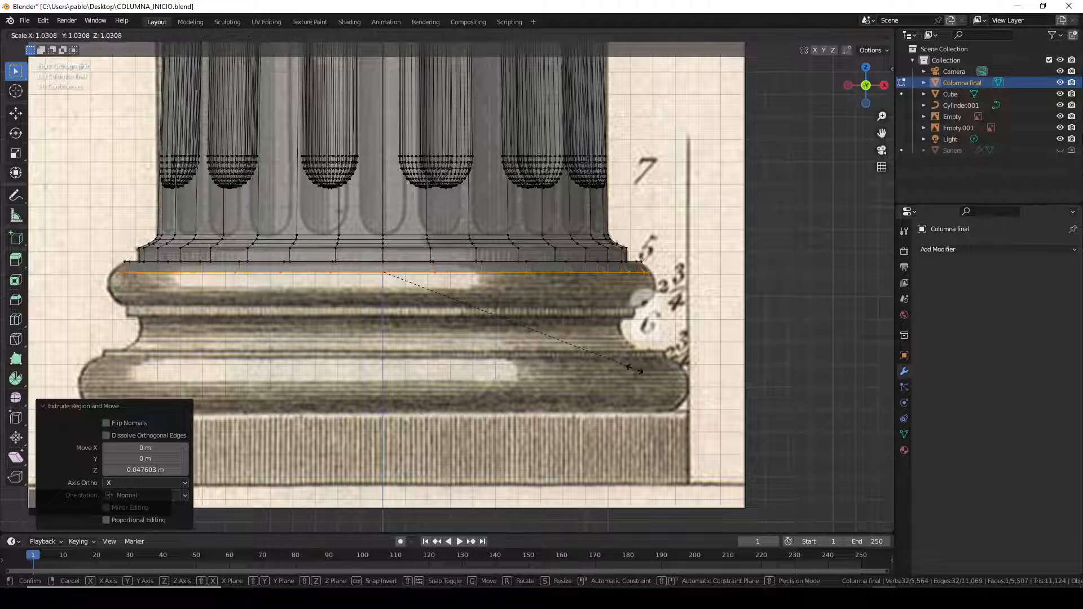
{"action": "left_click", "coordinate": [637, 371]}
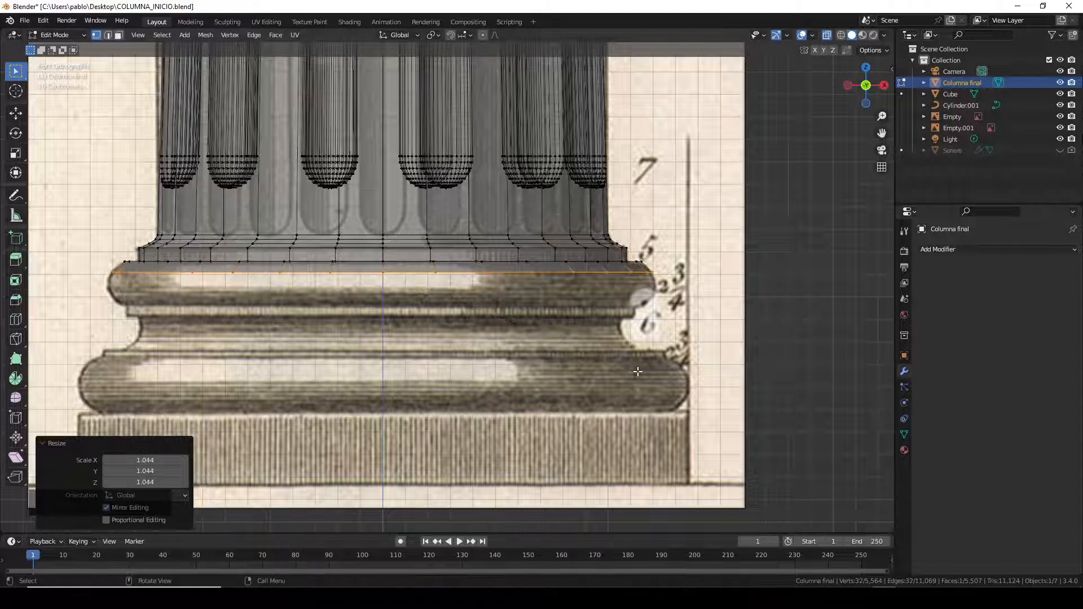
{"action": "key", "text": "e"}
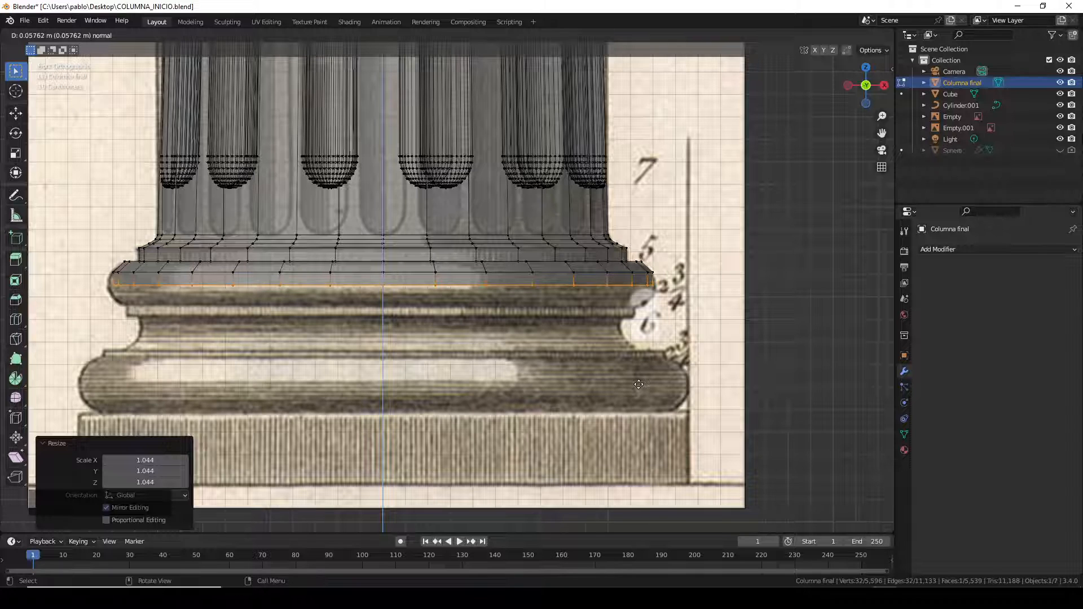
{"action": "left_click", "coordinate": [638, 385]}
{"action": "key", "text": "s"}
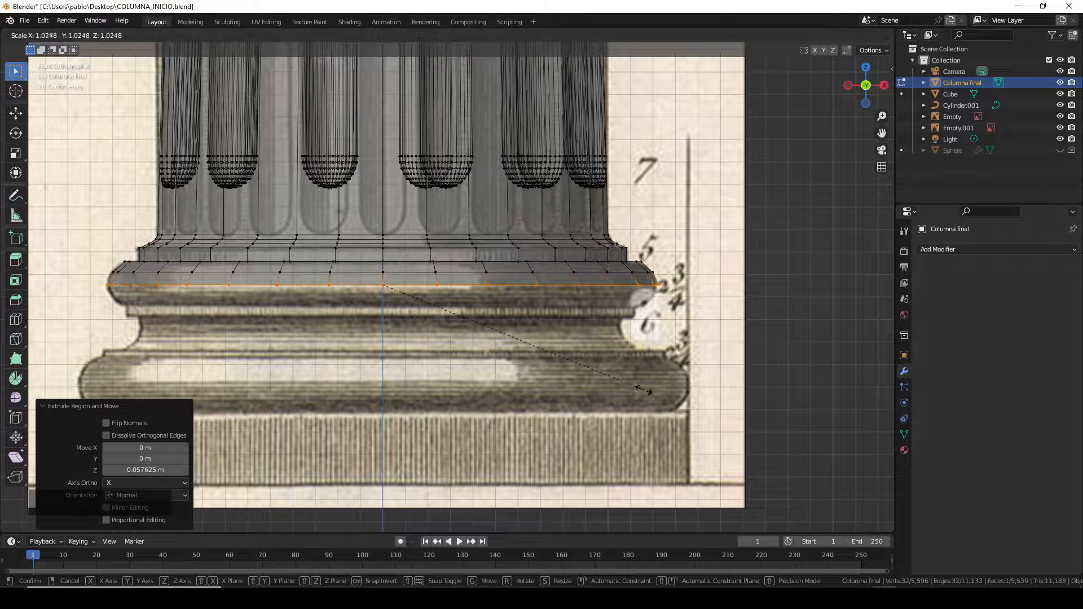
{"action": "left_click", "coordinate": [641, 391]}
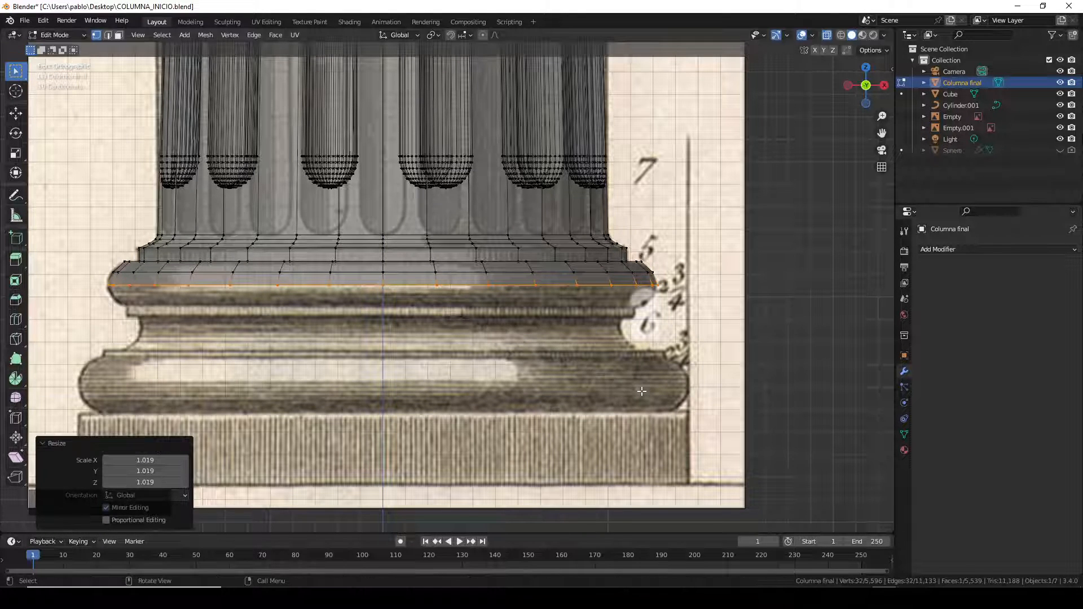
- Shape the upper torus's lower half with two downward extrusions of about 0.058 m and 0.04 m, scaled inward by about 0.977 and 0.956
{"action": "key", "text": "e"}
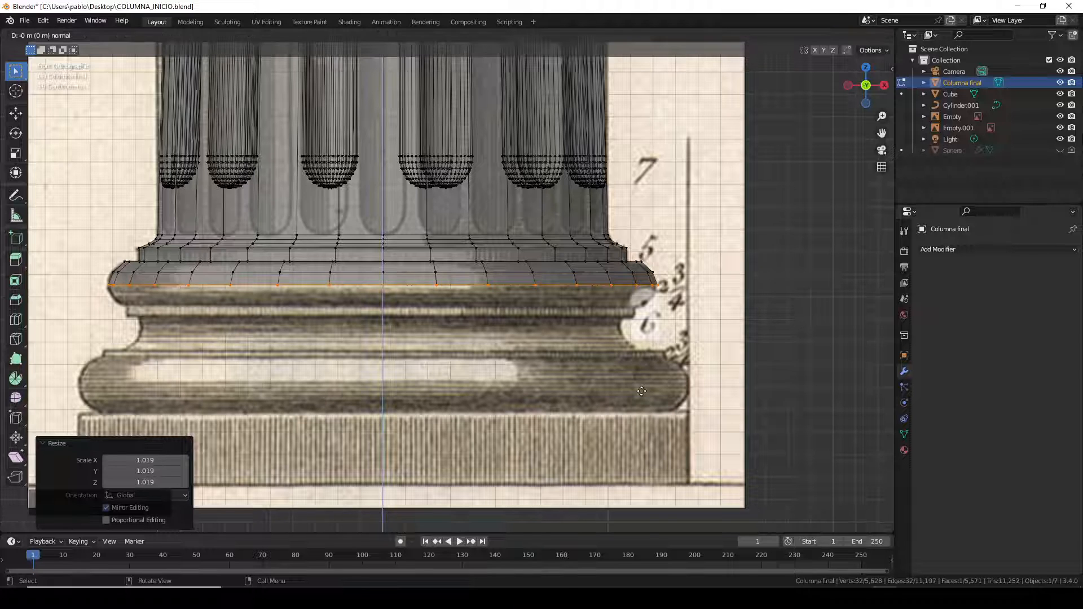
{"action": "left_click", "coordinate": [642, 404]}
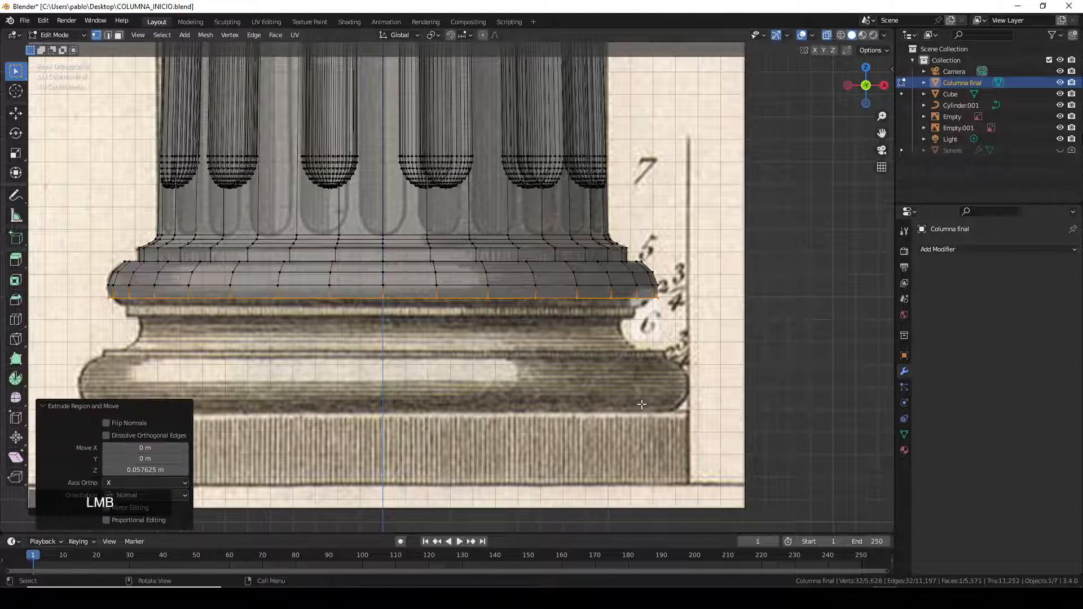
{"action": "key", "text": "s"}
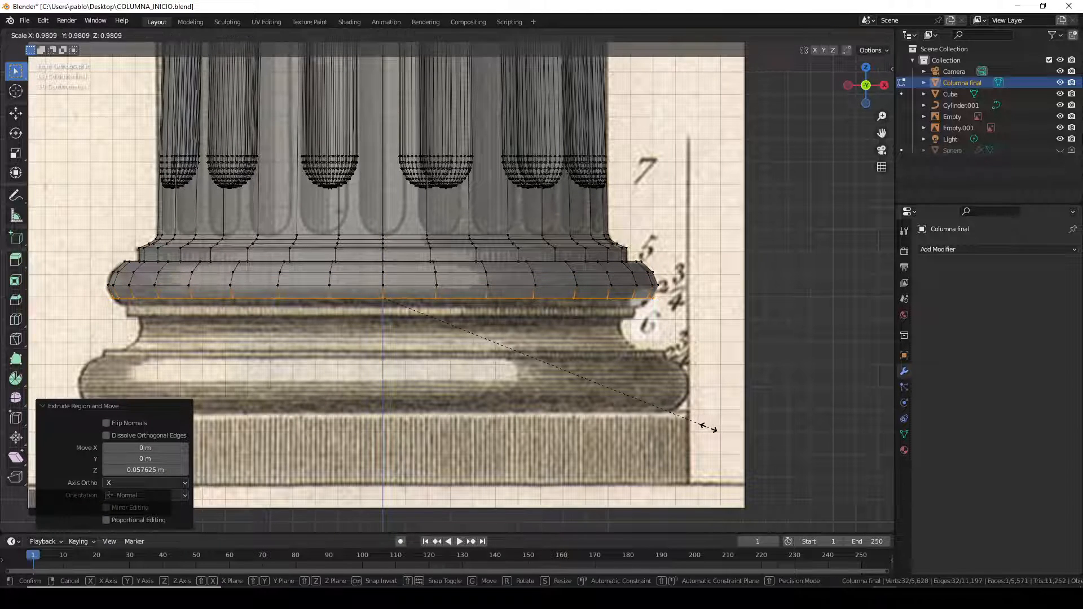
{"action": "left_click", "coordinate": [714, 429]}
{"action": "key", "text": "e"}
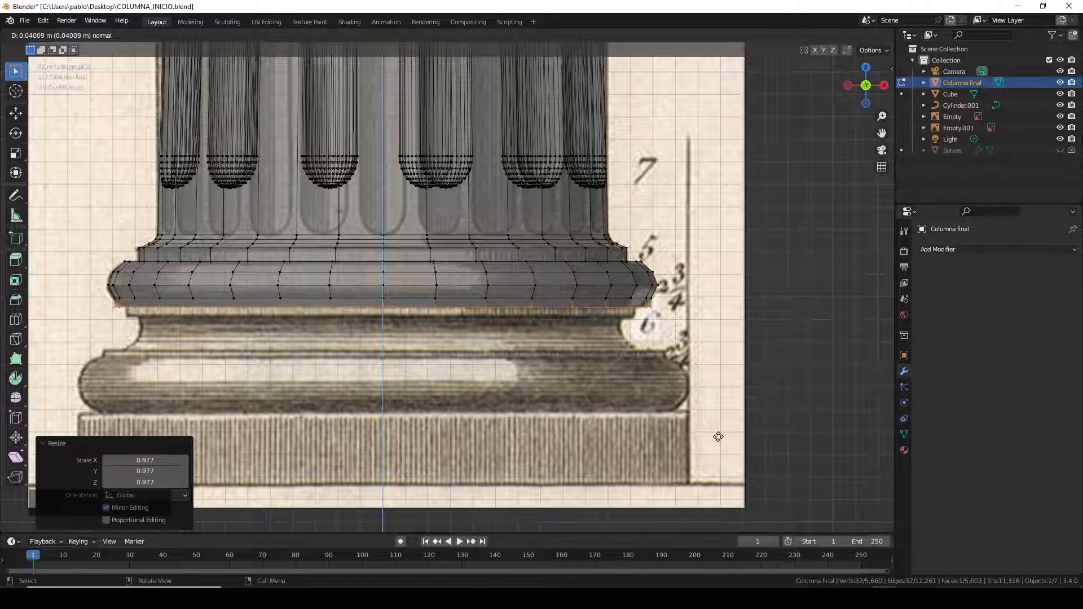
{"action": "left_click", "coordinate": [718, 437]}
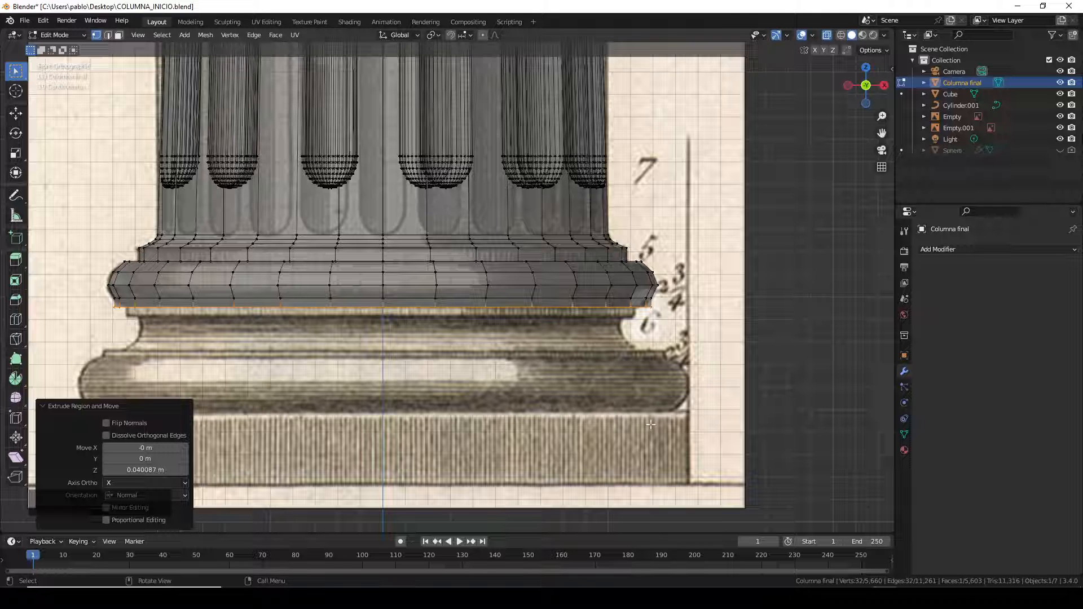
{"action": "key", "text": "s"}
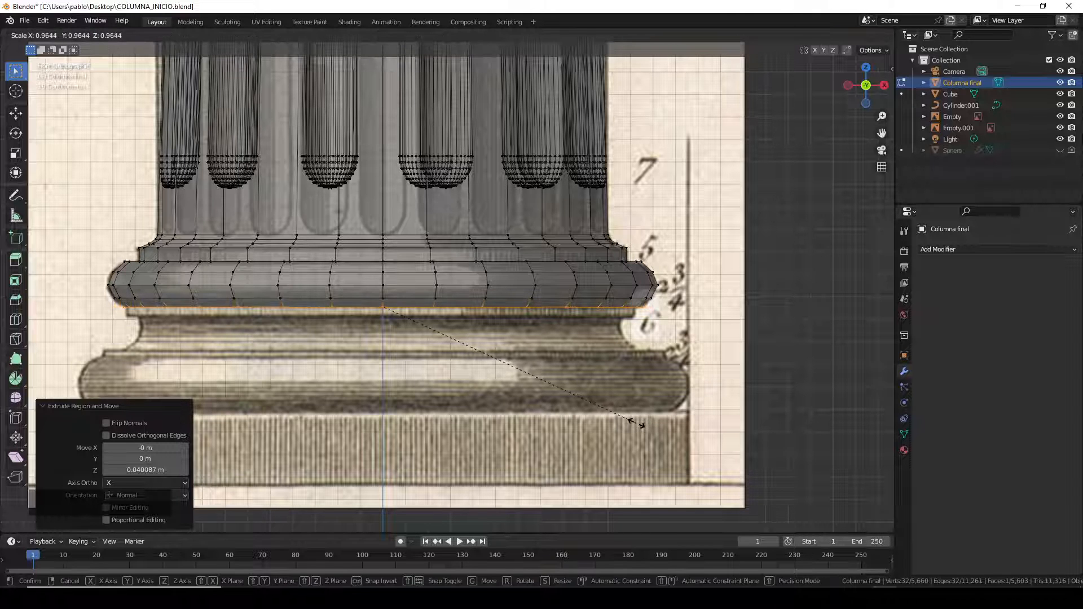
{"action": "left_click", "coordinate": [633, 424]}
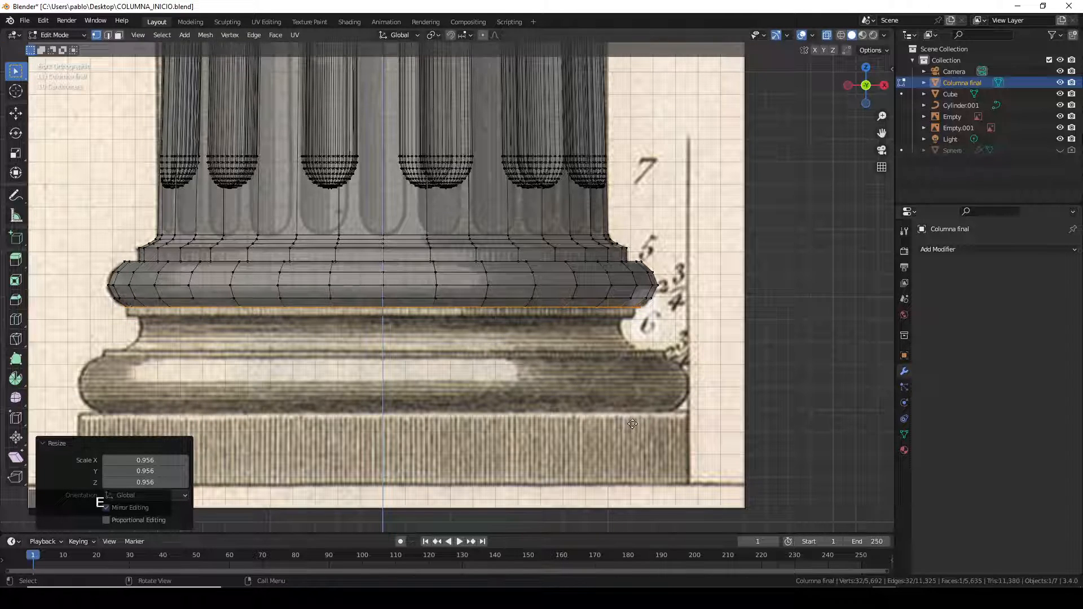
- Extrude a straight band about 0.043 m down below the upper torus, then extrude its bottom ring inward in place by about 0.957
{"action": "key", "text": "e"}
{"action": "left_click", "coordinate": [632, 436]}
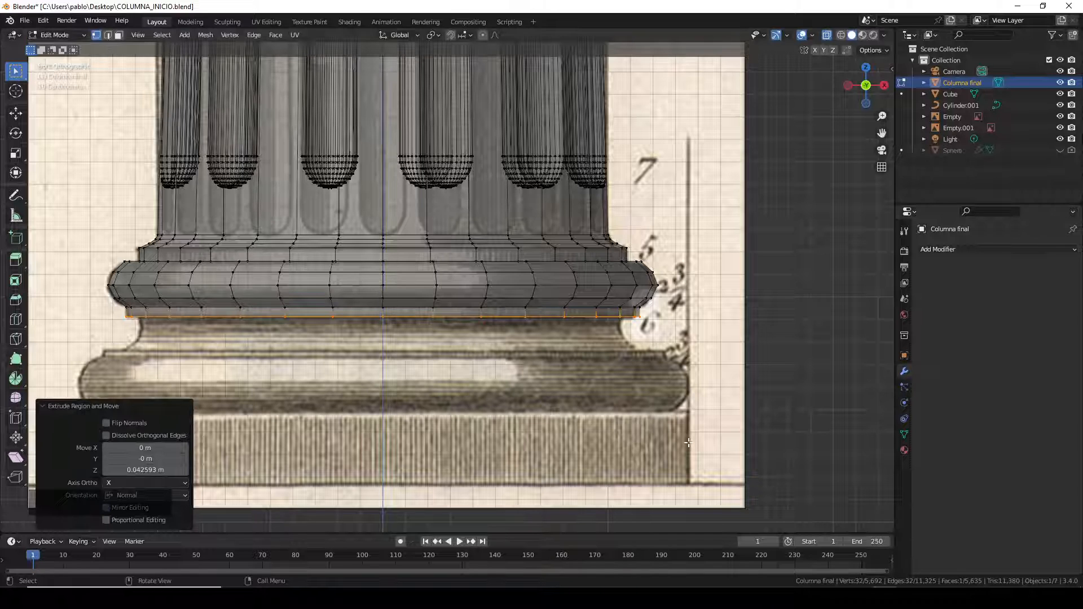
{"action": "key", "text": "e"}
{"action": "key", "text": "s"}
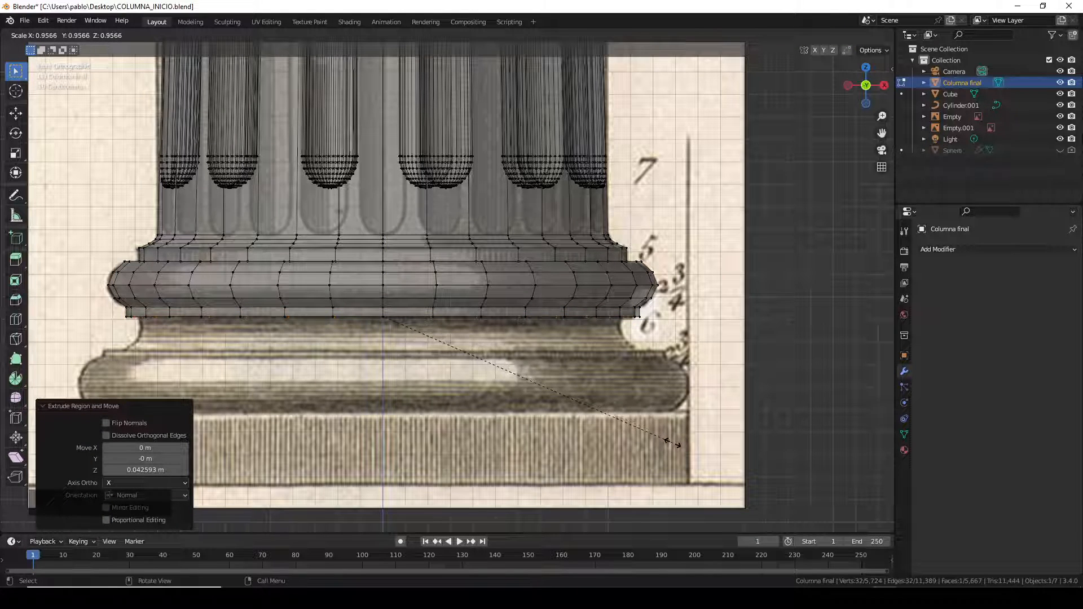
{"action": "left_click", "coordinate": [672, 444]}
- Start the concave molding by extruding down about 0.045 m and scaling by about 0.985, then extruding down about 0.035 m more
{"action": "key", "text": "e"}
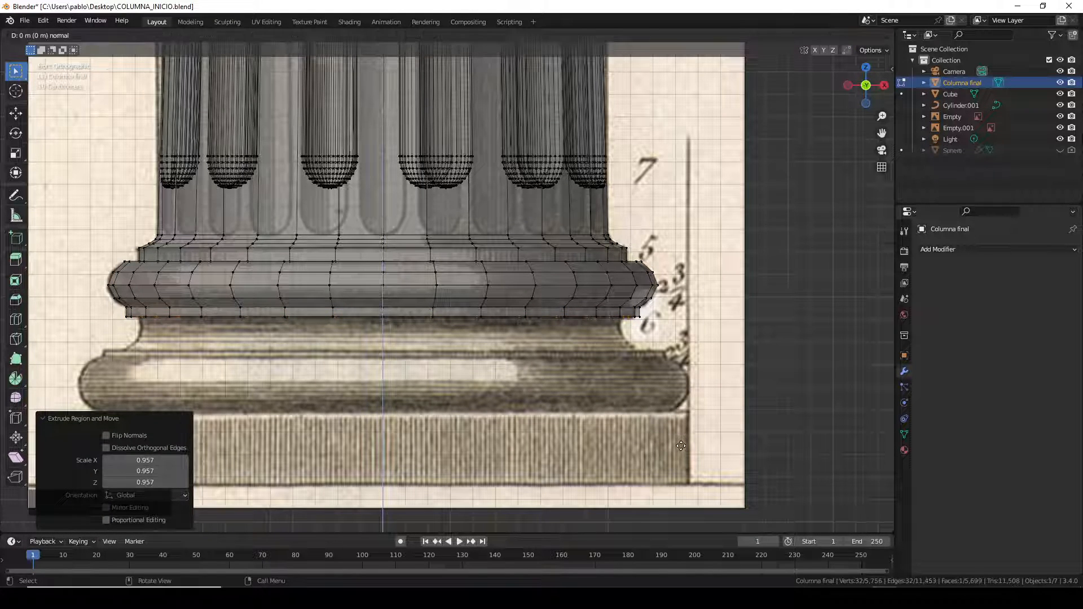
{"action": "left_click", "coordinate": [685, 455]}
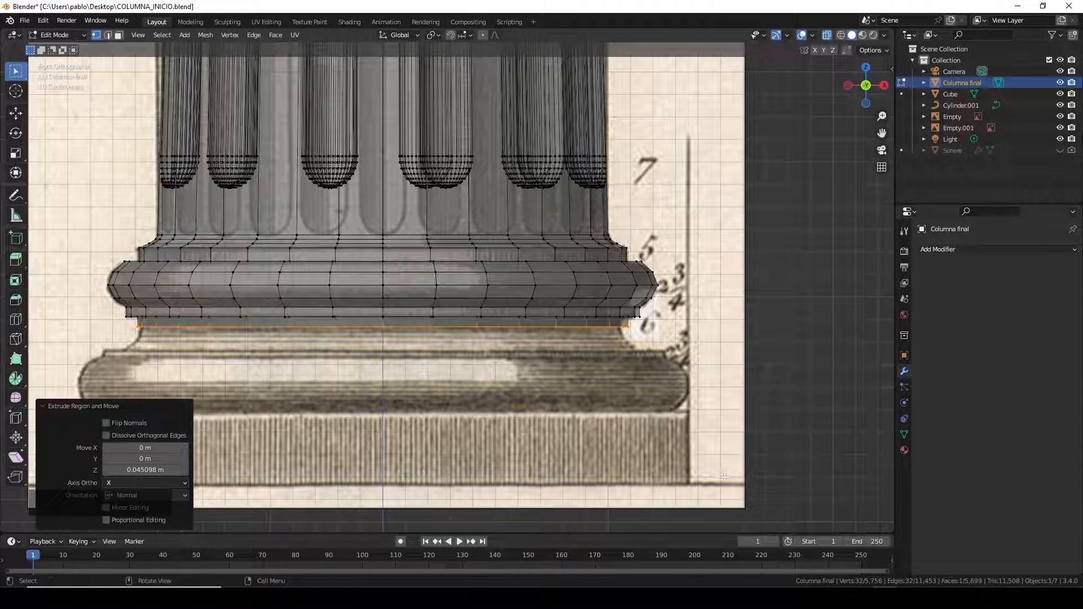
{"action": "key", "text": "s"}
{"action": "left_click", "coordinate": [709, 470]}
{"action": "key", "text": "e"}
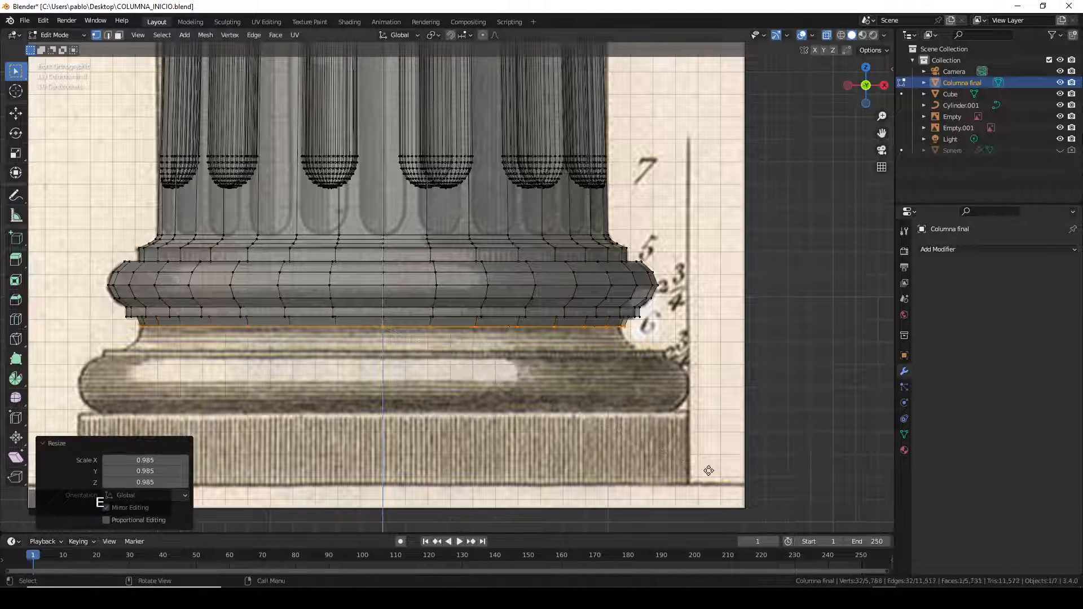
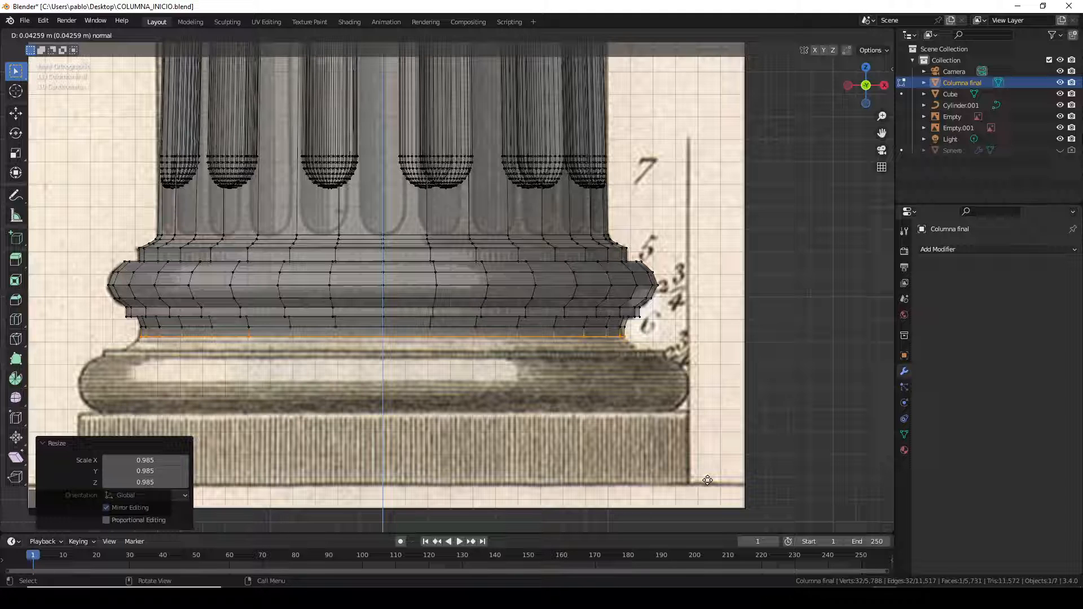
{"action": "left_click", "coordinate": [708, 479]}
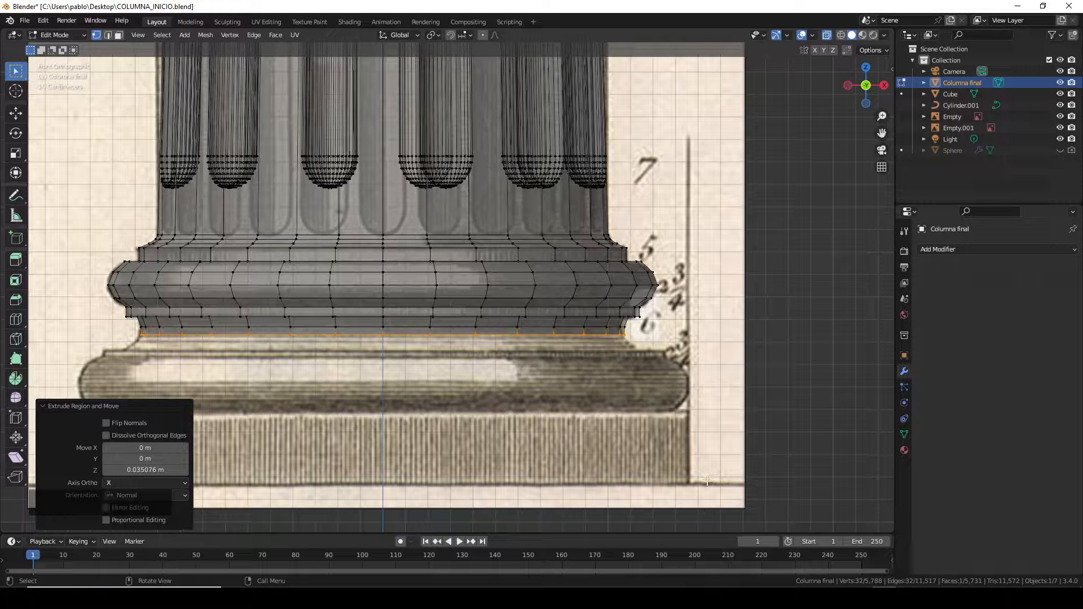
- Flare the concave molding's lower part with two downward extrusions of about 0.043 m and 0.023 m, scaled outward by about 1.031 and 1.033
{"action": "key", "text": "e"}
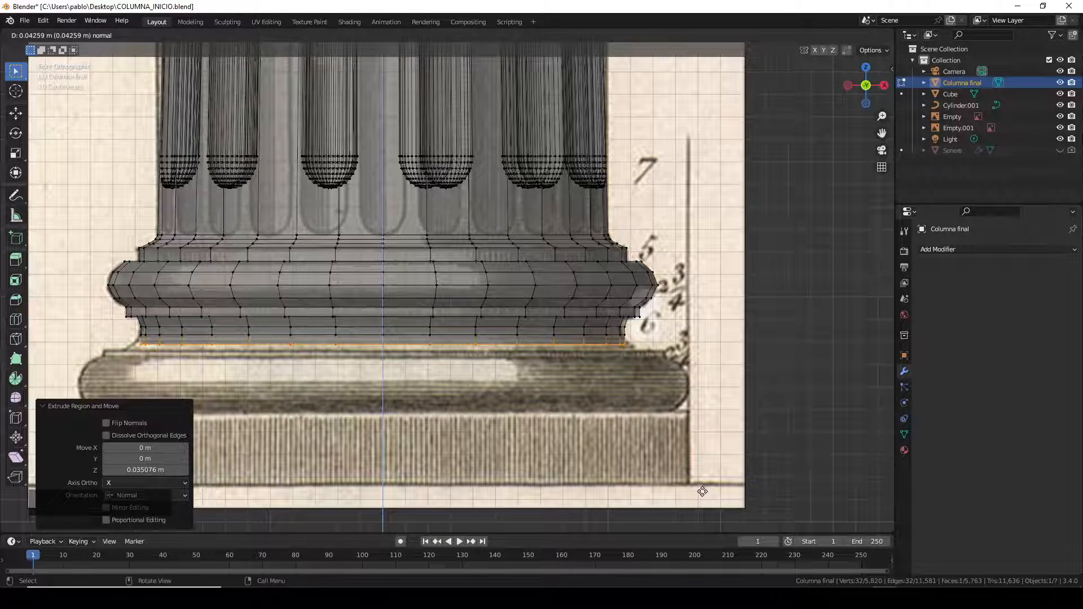
{"action": "left_click", "coordinate": [704, 491]}
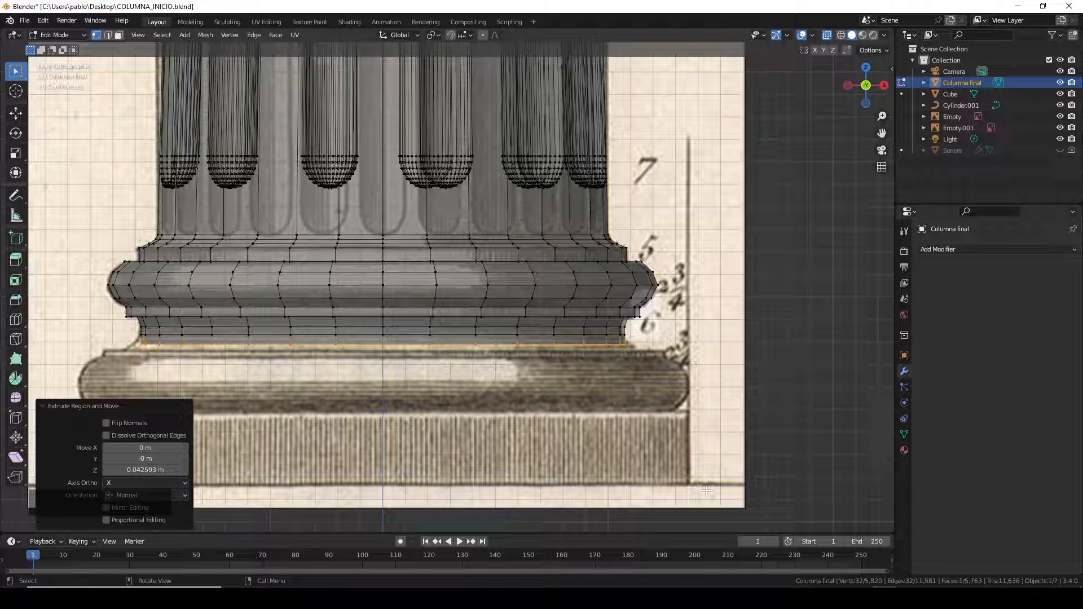
{"action": "key", "text": "s"}
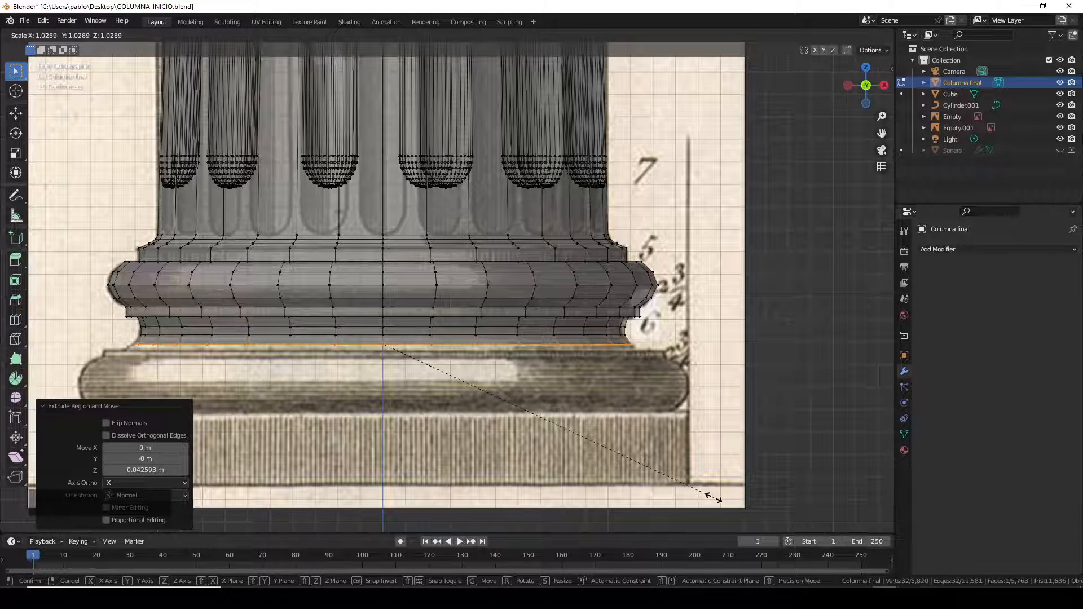
{"action": "left_click", "coordinate": [708, 495]}
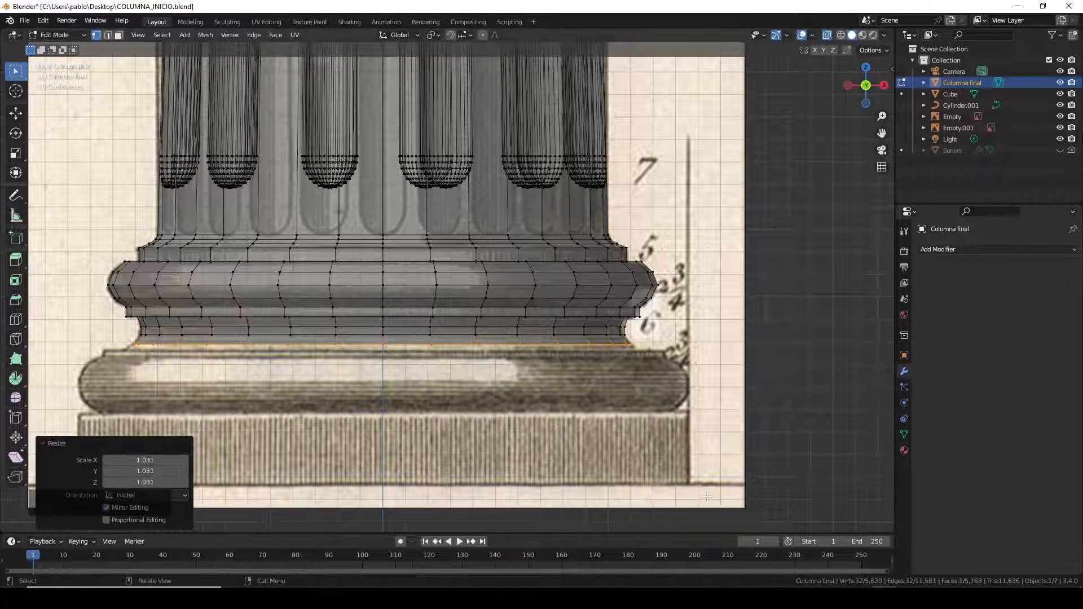
{"action": "key", "text": "e"}
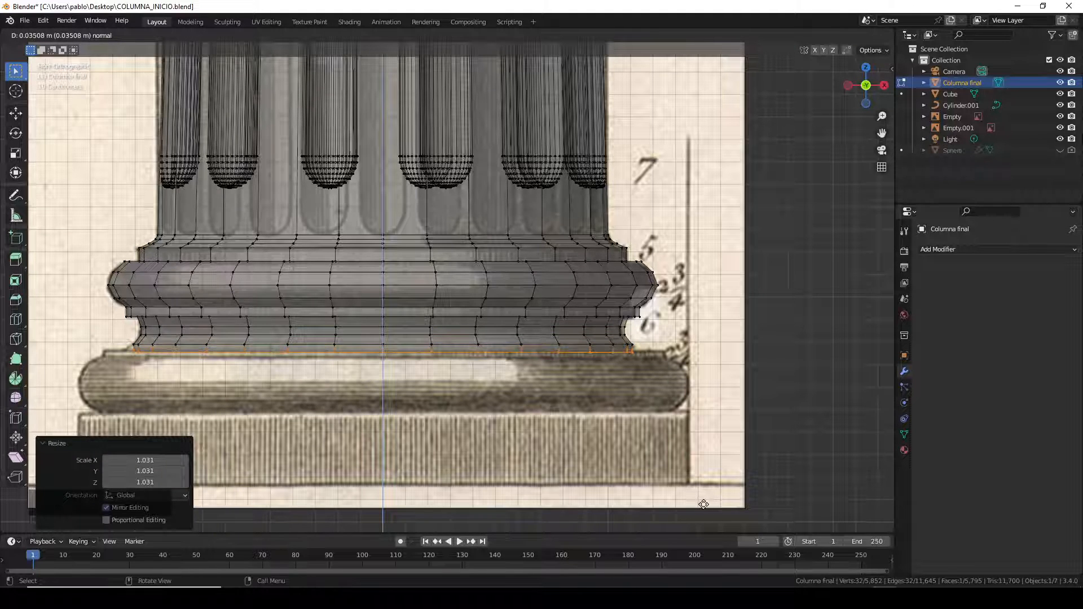
{"action": "left_click", "coordinate": [701, 501]}
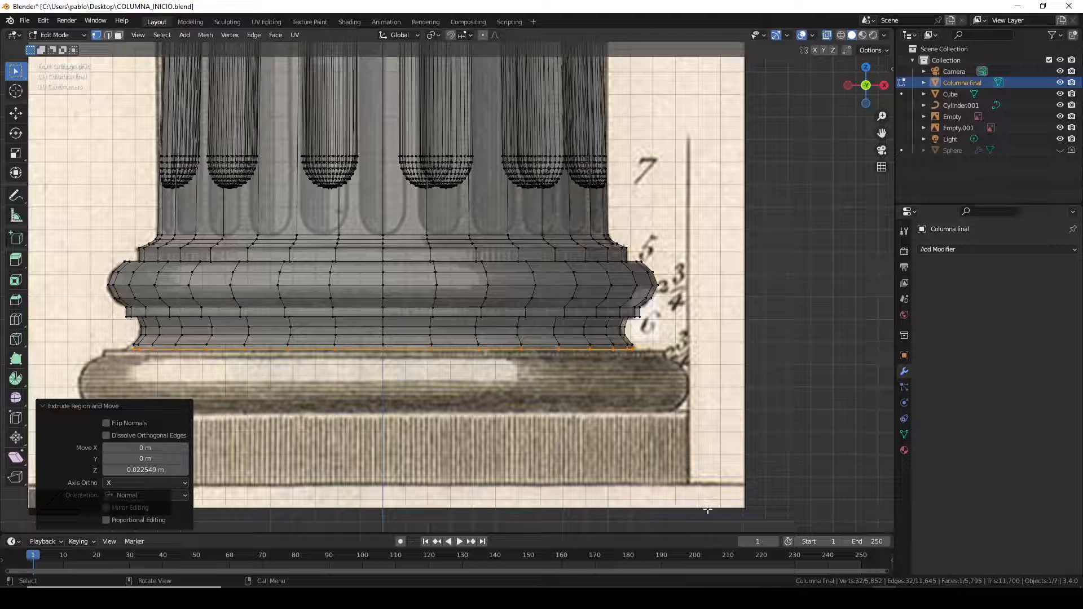
{"action": "key", "text": "s"}
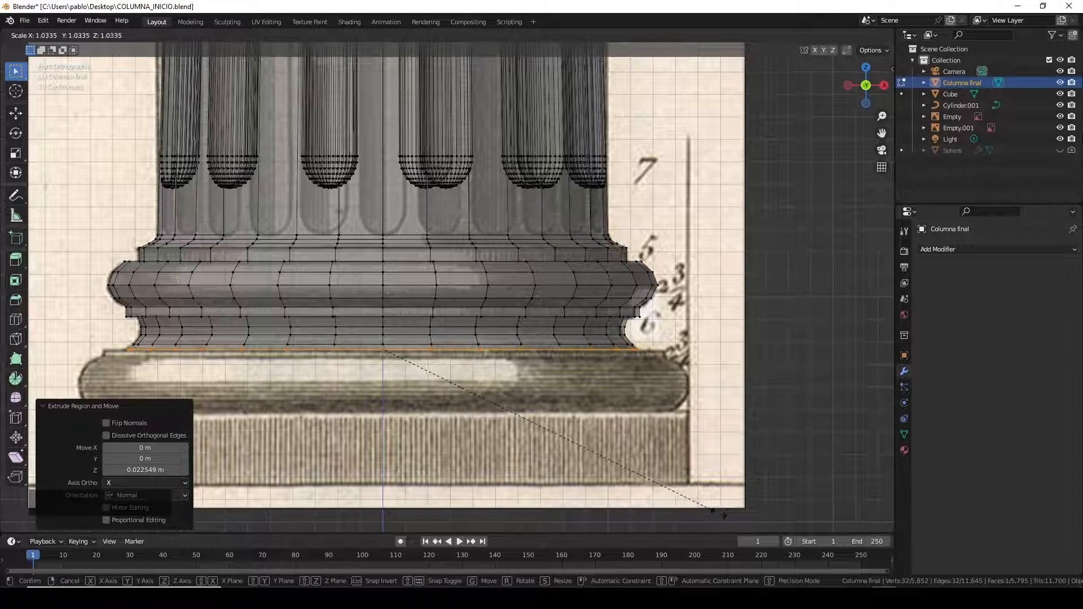
{"action": "left_click", "coordinate": [716, 512]}
- Extrude the concave molding's bottom ring outward in place by about 1.087, then extrude a straight band about 0.028 m down
{"action": "key", "text": "s"}
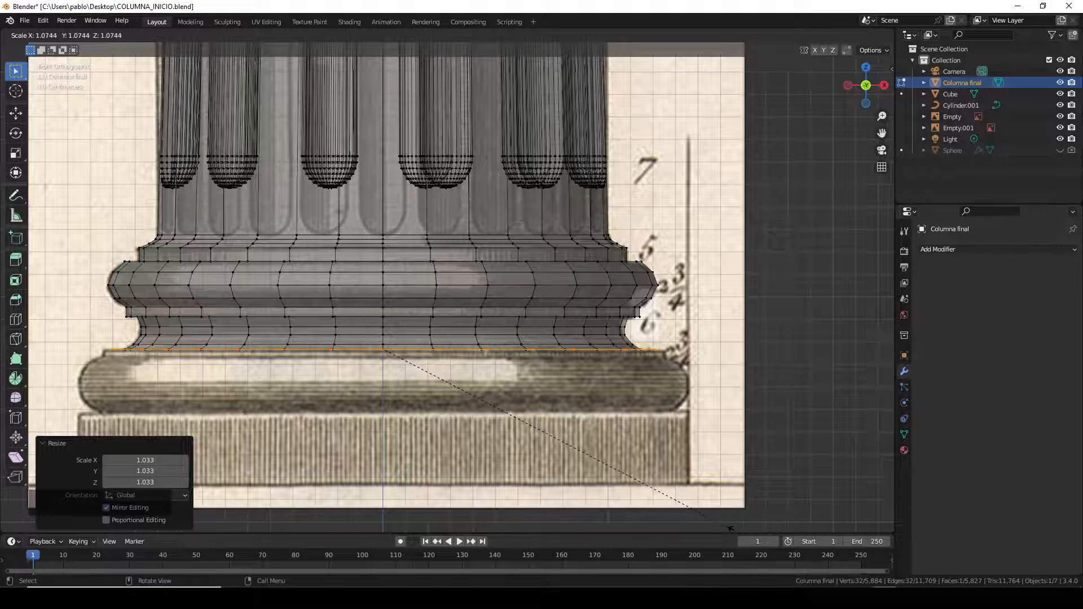
{"action": "left_click", "coordinate": [740, 529]}
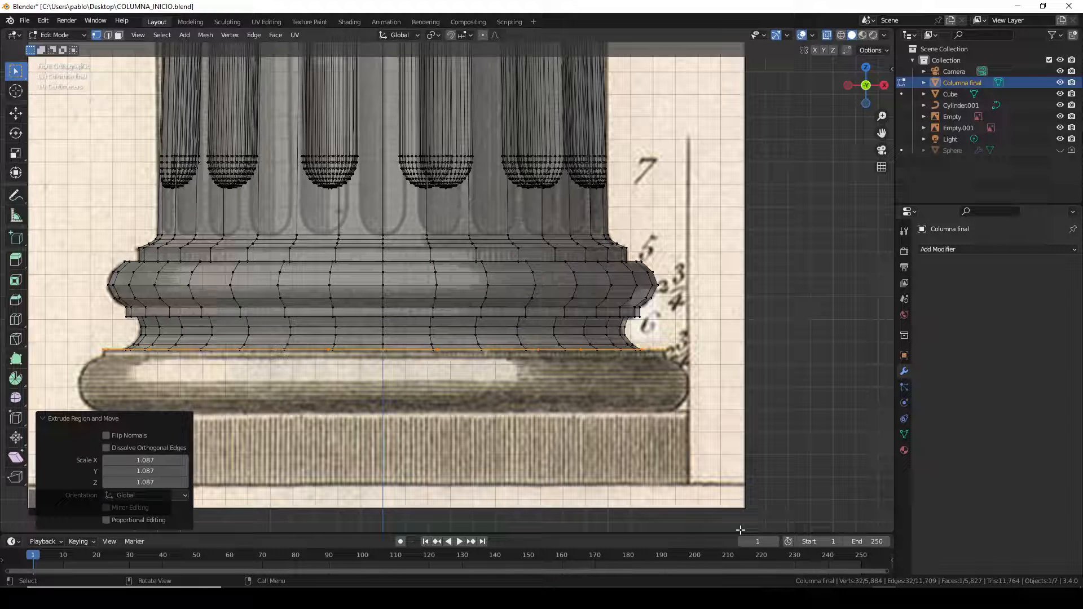
{"action": "key", "text": "e"}
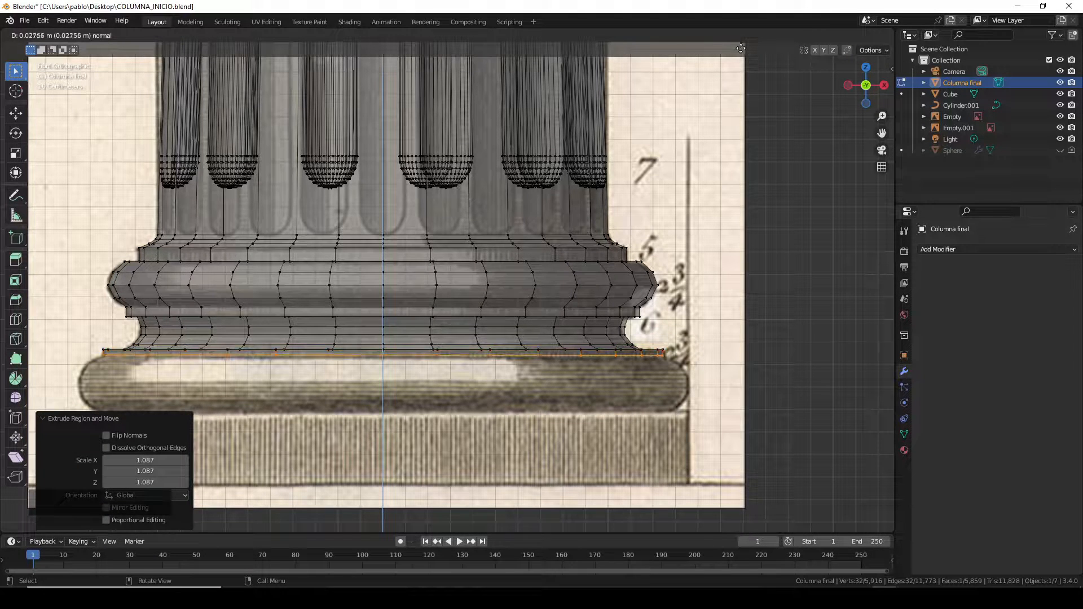
{"action": "left_click", "coordinate": [740, 48]}
- Shape the lower torus's top half with two downward extrusions of about 0.042 m and 0.058 m, scaled outward by about 1.058 and 1.019
{"action": "scroll", "coordinate": [740, 49], "scroll_direction": "down", "scroll_amount": 2}
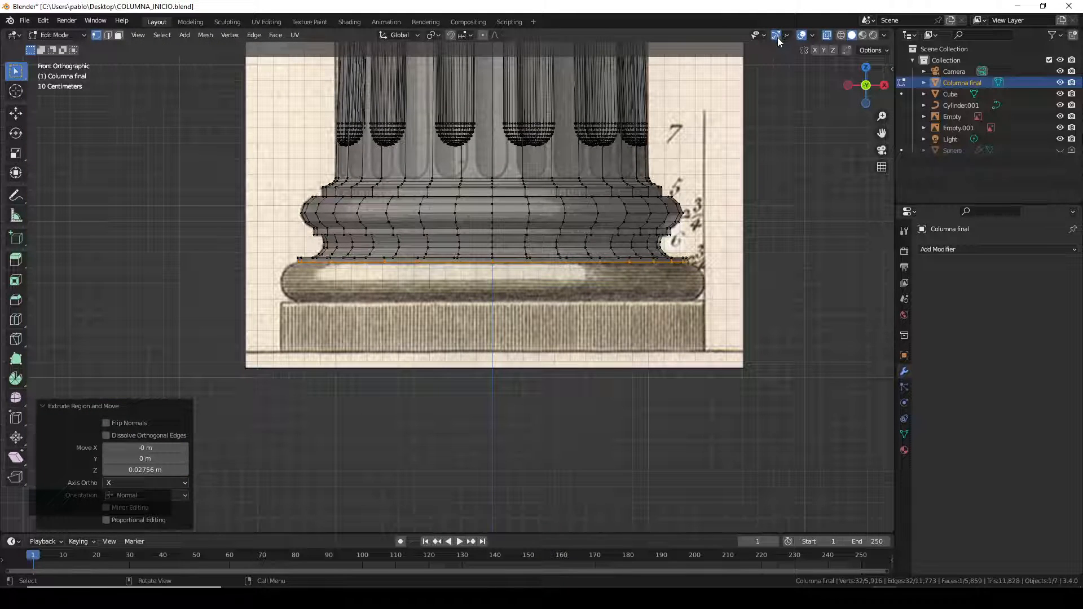
{"action": "scroll", "coordinate": [669, 230], "scroll_direction": "up", "scroll_amount": 2}
{"action": "middle_click_drag", "start_coordinate": [654, 226], "coordinate": [628, 264], "text": "shift"}
{"action": "scroll", "coordinate": [626, 259], "scroll_direction": "up", "scroll_amount": 1}
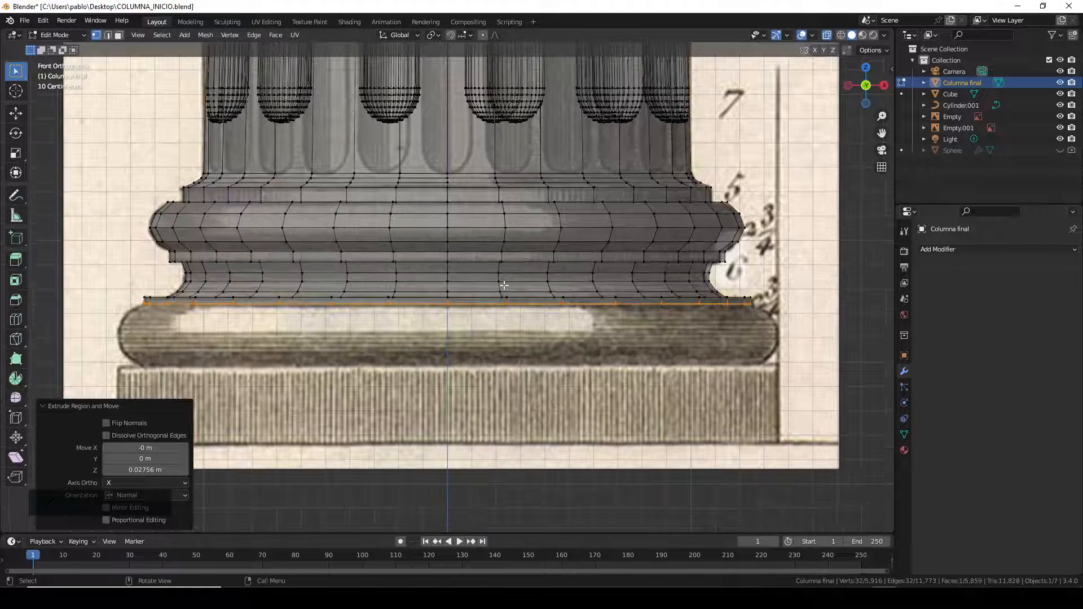
{"action": "middle_click_drag", "start_coordinate": [517, 299], "coordinate": [560, 272], "text": "shift"}
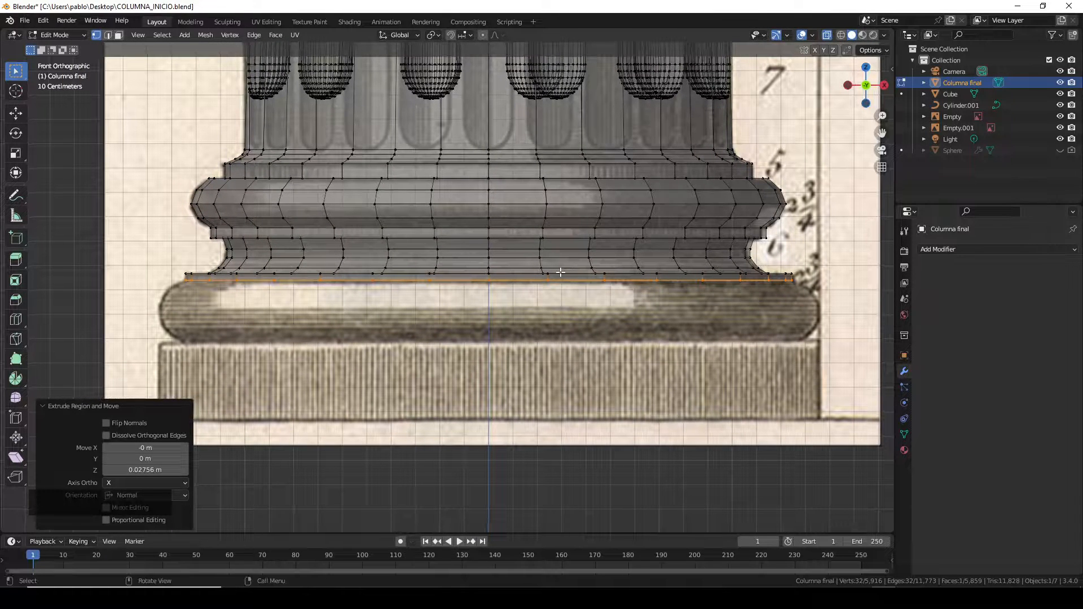
{"action": "key", "text": "e"}
{"action": "left_click", "coordinate": [559, 282]}
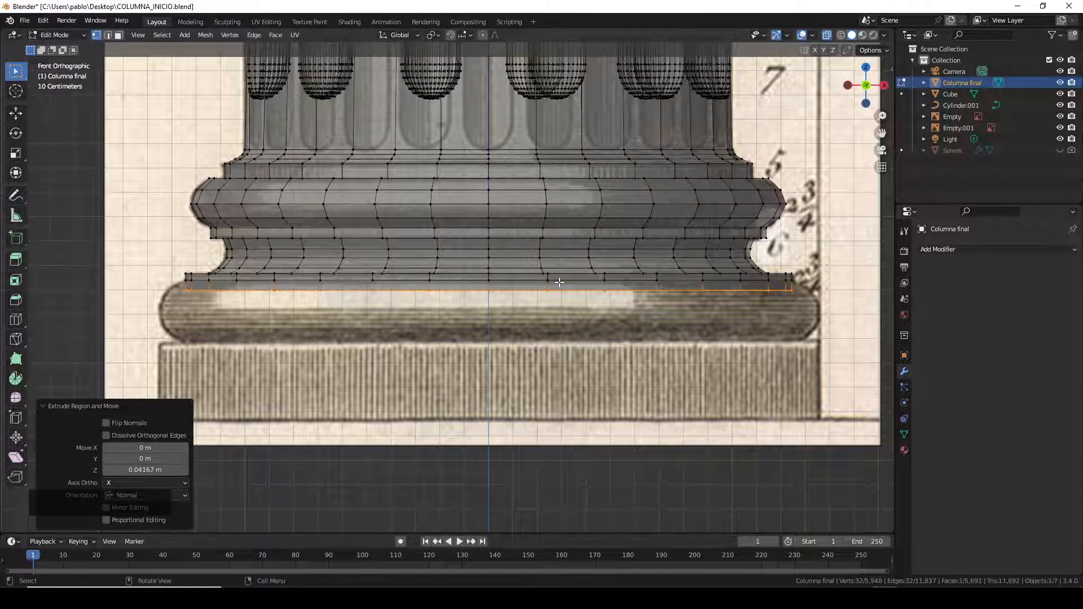
{"action": "key", "text": "s"}
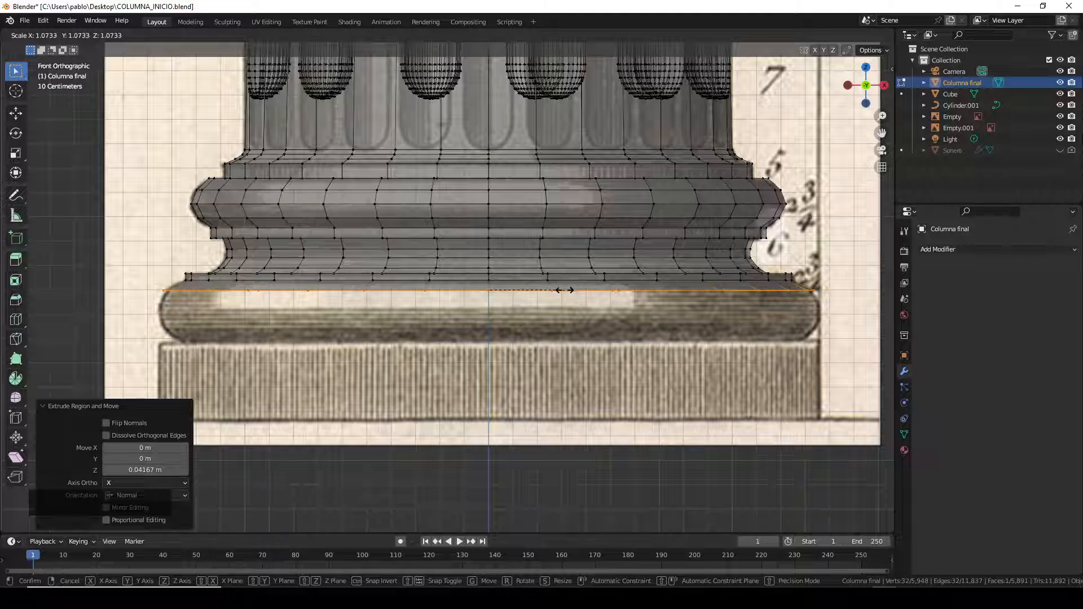
{"action": "left_click", "coordinate": [562, 292]}
{"action": "key", "text": "e"}
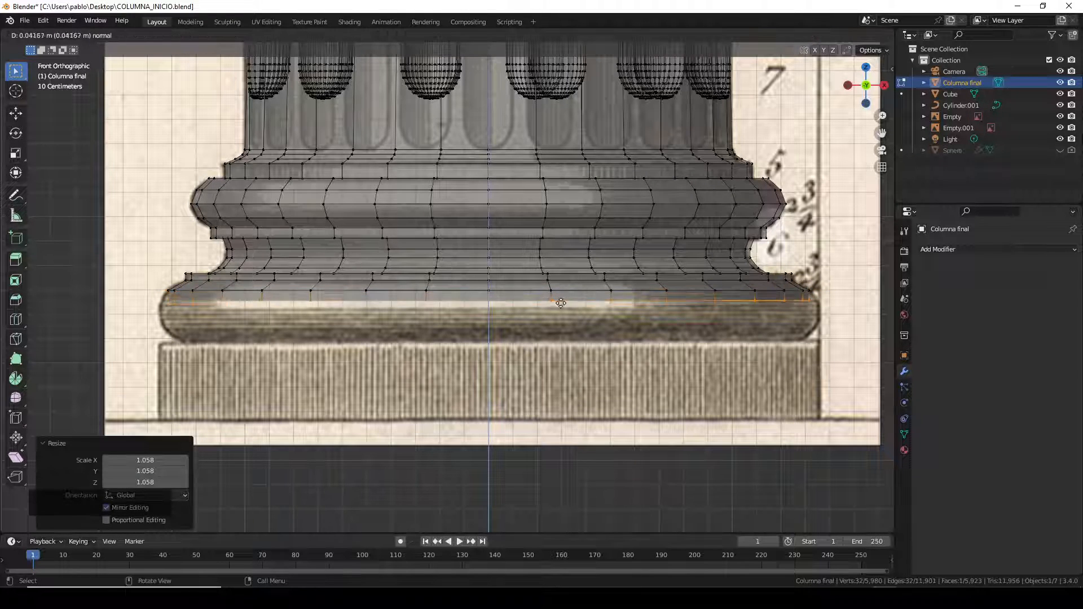
{"action": "left_click", "coordinate": [631, 353]}
{"action": "key", "text": "s"}
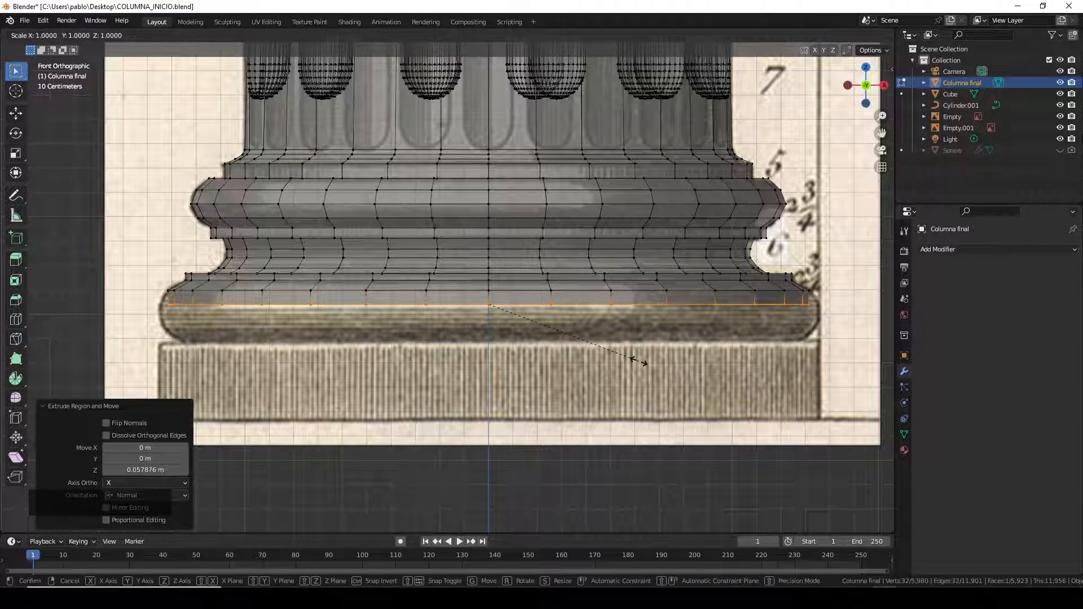
{"action": "left_click", "coordinate": [640, 368]}
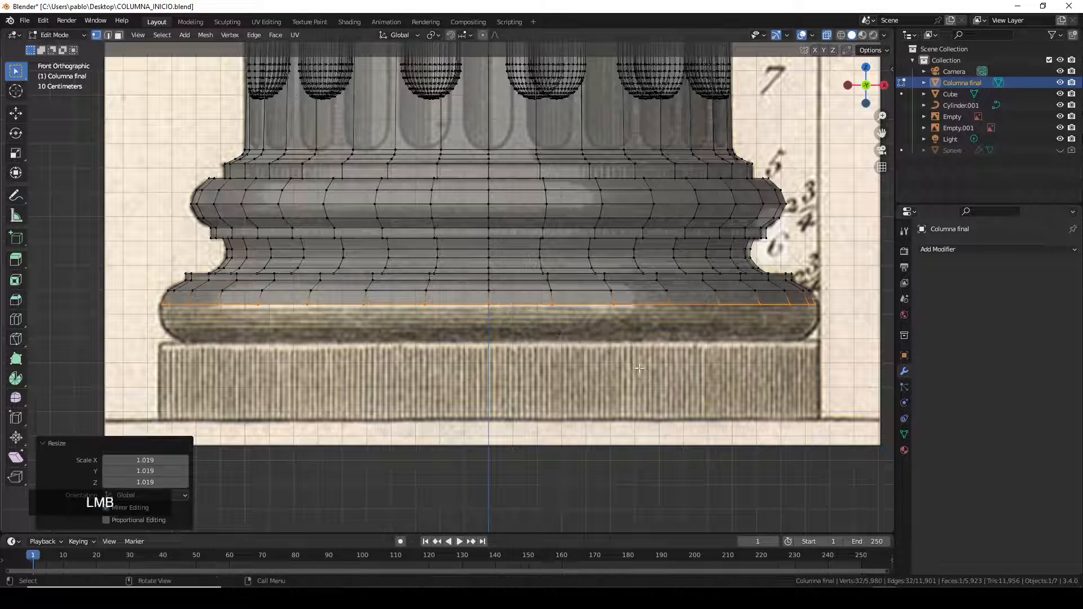
- Continue the lower torus with downward extrusions of about 0.051 m and 0.044 m, scaling the last ring inward by about 0.989
{"action": "key", "text": "e"}
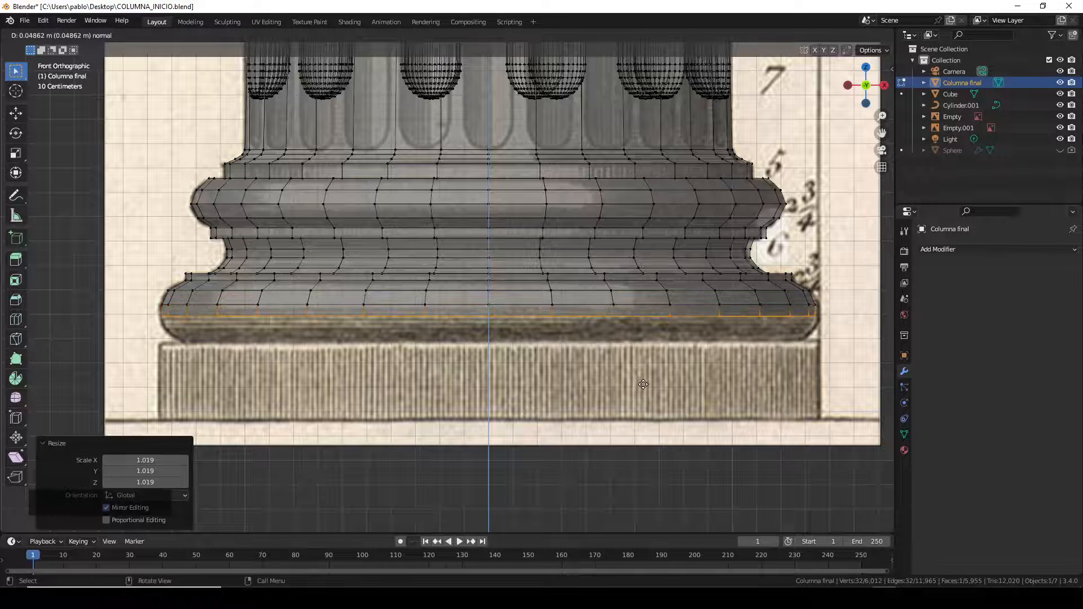
{"action": "left_click", "coordinate": [649, 381]}
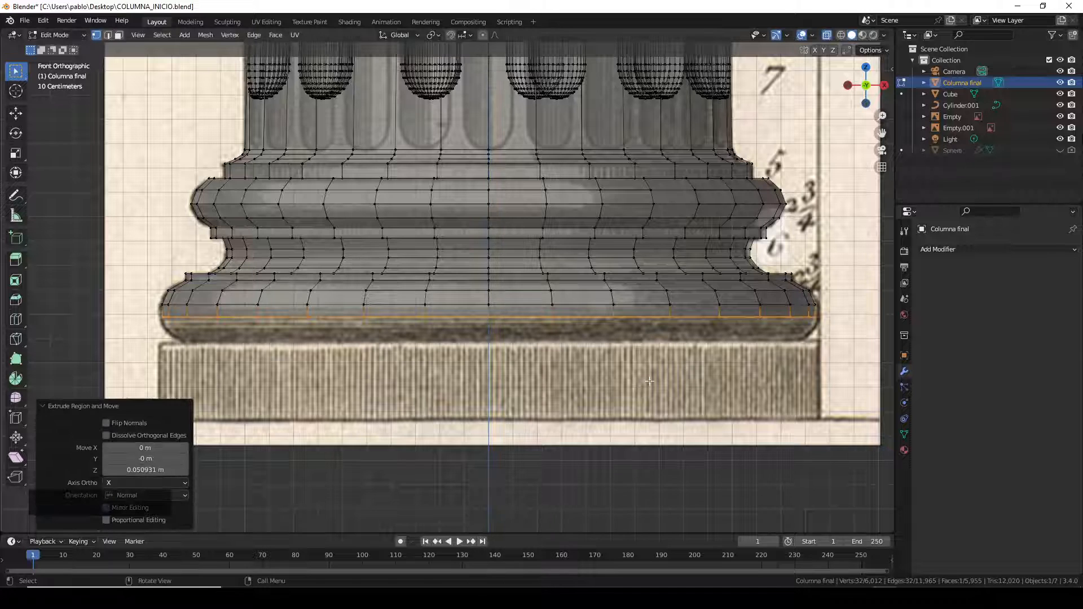
{"action": "key", "text": "e"}
{"action": "left_click", "coordinate": [652, 382]}
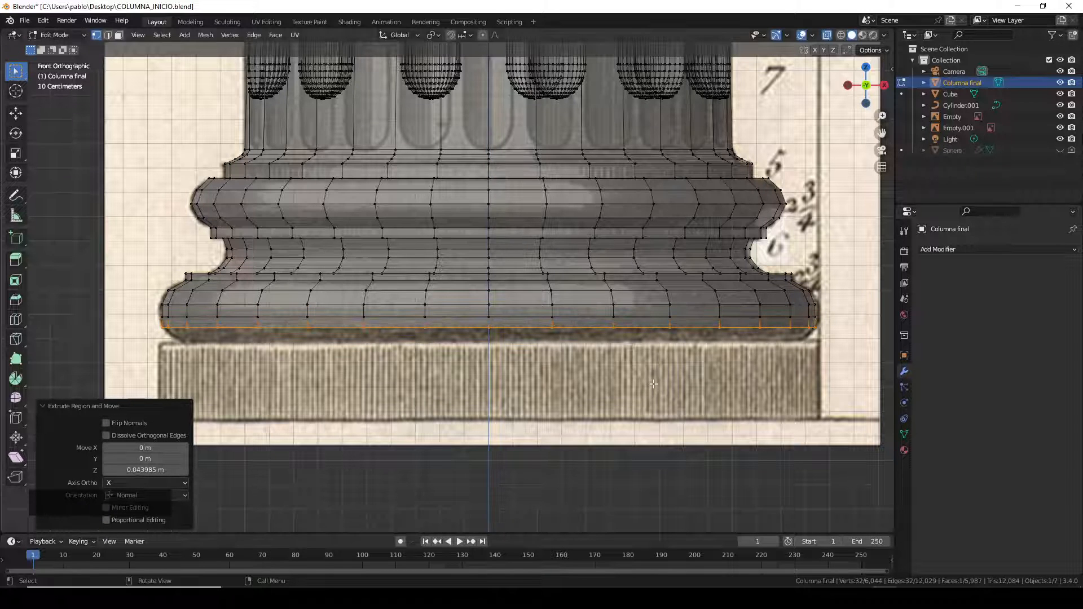
{"action": "key", "text": "s"}
{"action": "left_click", "coordinate": [671, 395]}
- Round the lower torus's underside with downward extrusions of about 0.023 m and 0.035 m, scaled by about 0.975 and 0.963, and leave Edit Mode
{"action": "key", "text": "e"}
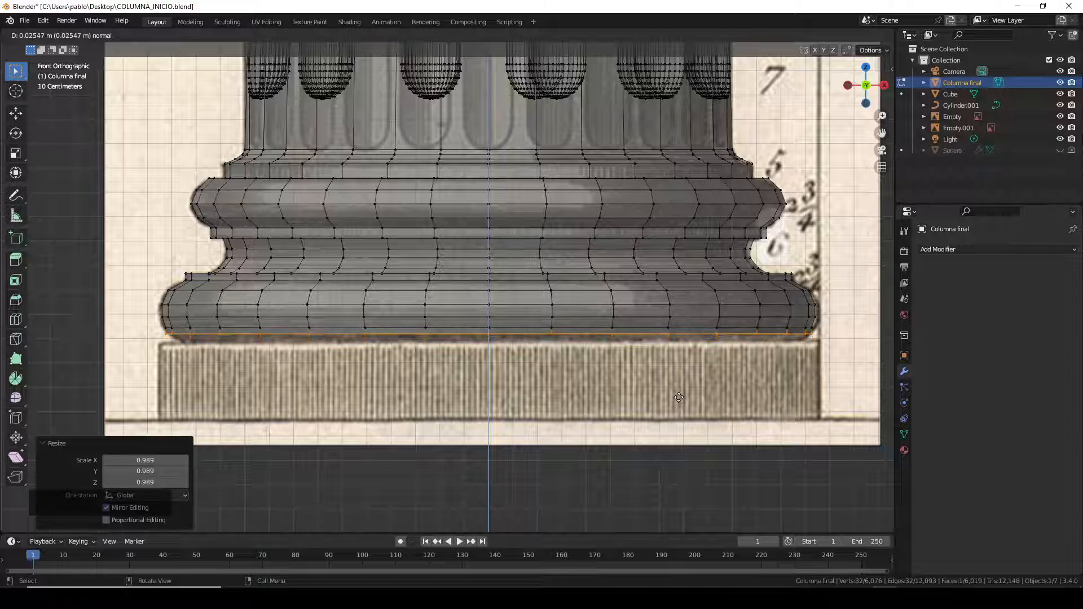
{"action": "left_click", "coordinate": [679, 397]}
{"action": "key", "text": "s"}
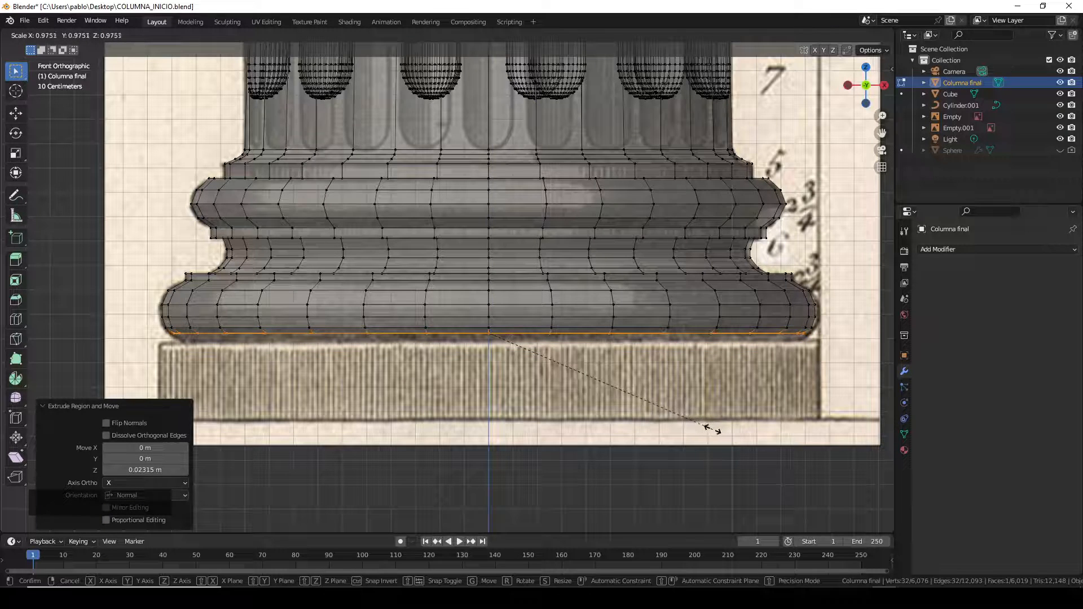
{"action": "left_click", "coordinate": [711, 432]}
{"action": "key", "text": "e"}
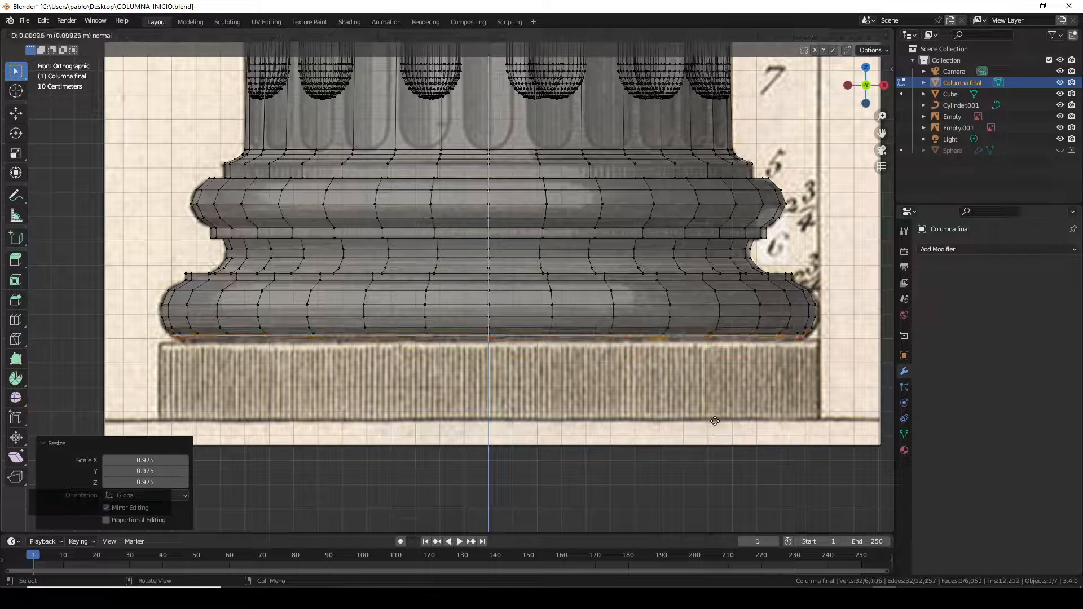
{"action": "left_click", "coordinate": [733, 429]}
{"action": "key", "text": "s"}
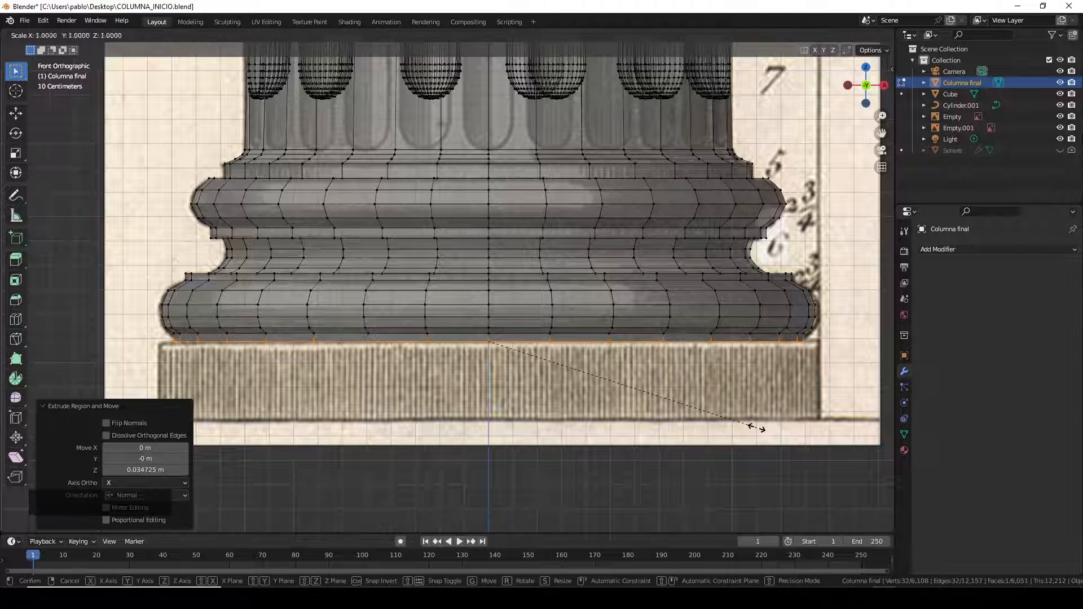
{"action": "left_click", "coordinate": [745, 430]}
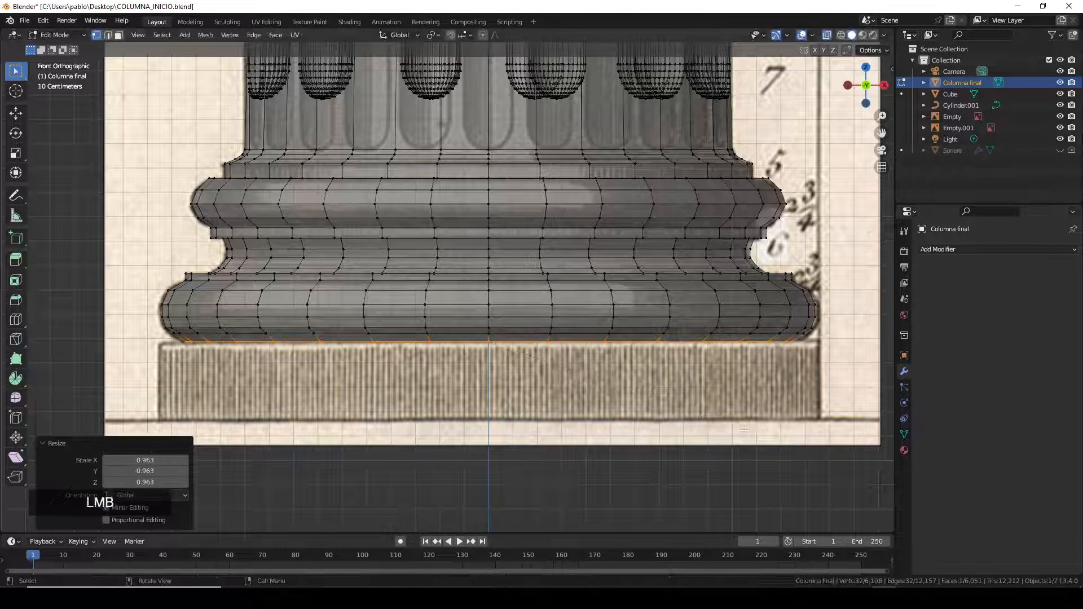
{"action": "key", "text": "Tab"}
- Examine the column base in perspective and compare its profile and the plinth area with the front reference image
{"action": "middle_click_drag", "start_coordinate": [810, 380], "coordinate": [451, 364]}
{"action": "scroll", "coordinate": [759, 296], "scroll_direction": "down", "scroll_amount": 5}
{"action": "scroll", "coordinate": [489, 414], "scroll_direction": "down", "scroll_amount": 3}
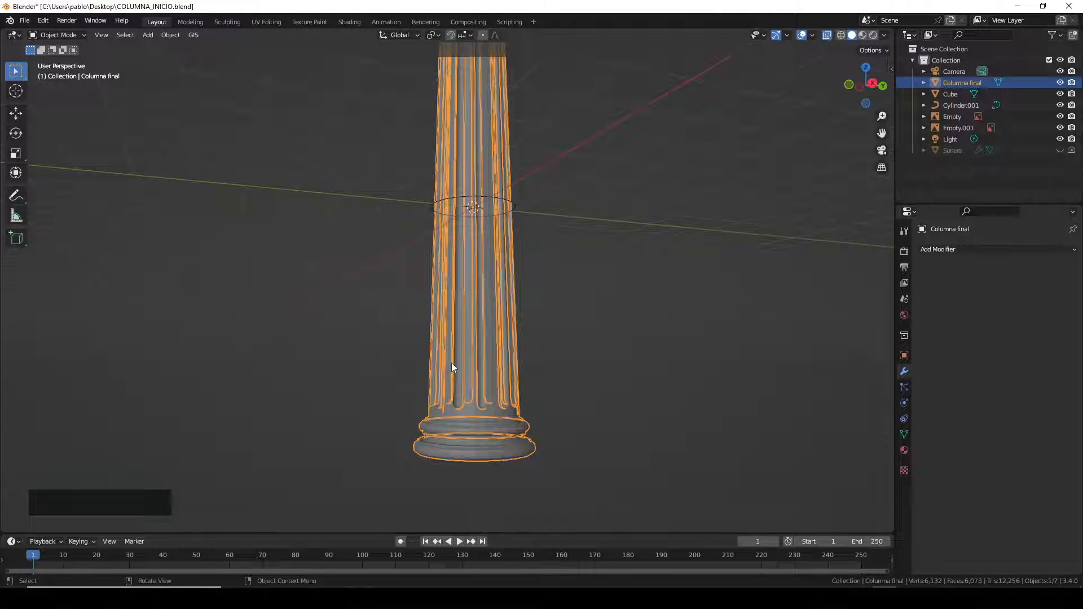
{"action": "key", "text": "KP_1"}
{"action": "scroll", "coordinate": [485, 431], "scroll_direction": "up", "scroll_amount": 3}
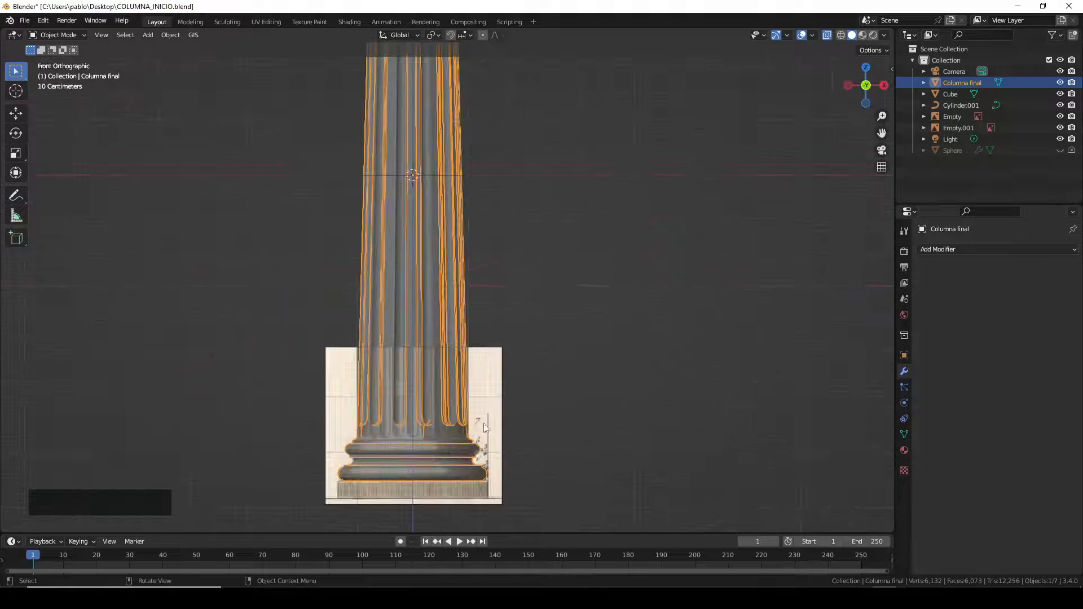
{"action": "scroll", "coordinate": [478, 455], "scroll_direction": "up", "scroll_amount": 2}
{"action": "middle_click_drag", "start_coordinate": [319, 436], "coordinate": [347, 291], "text": "shift"}
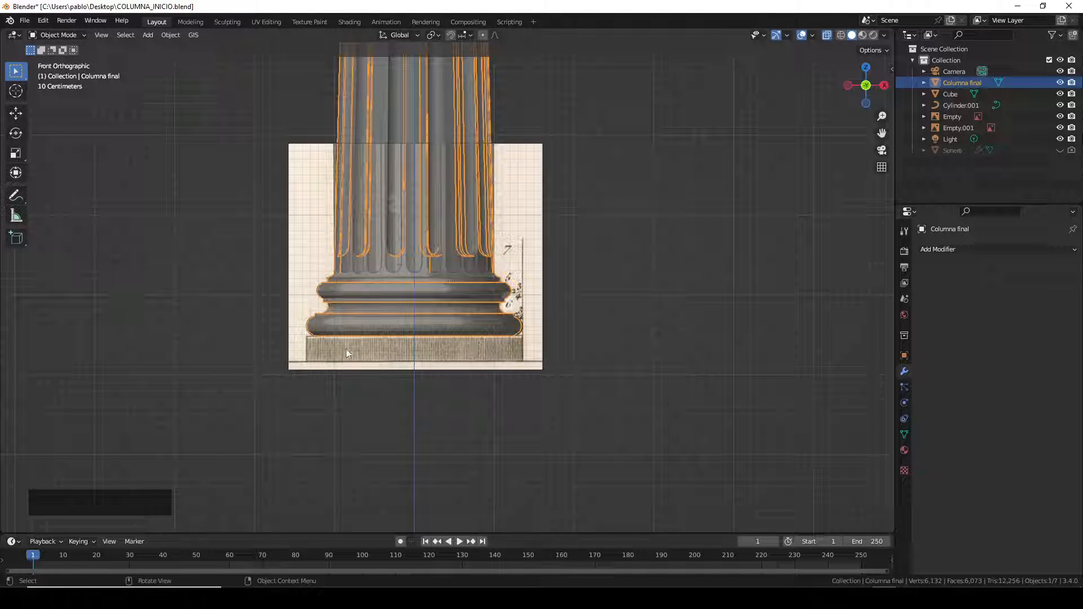
{"action": "scroll", "coordinate": [434, 350], "scroll_direction": "up", "scroll_amount": 2}
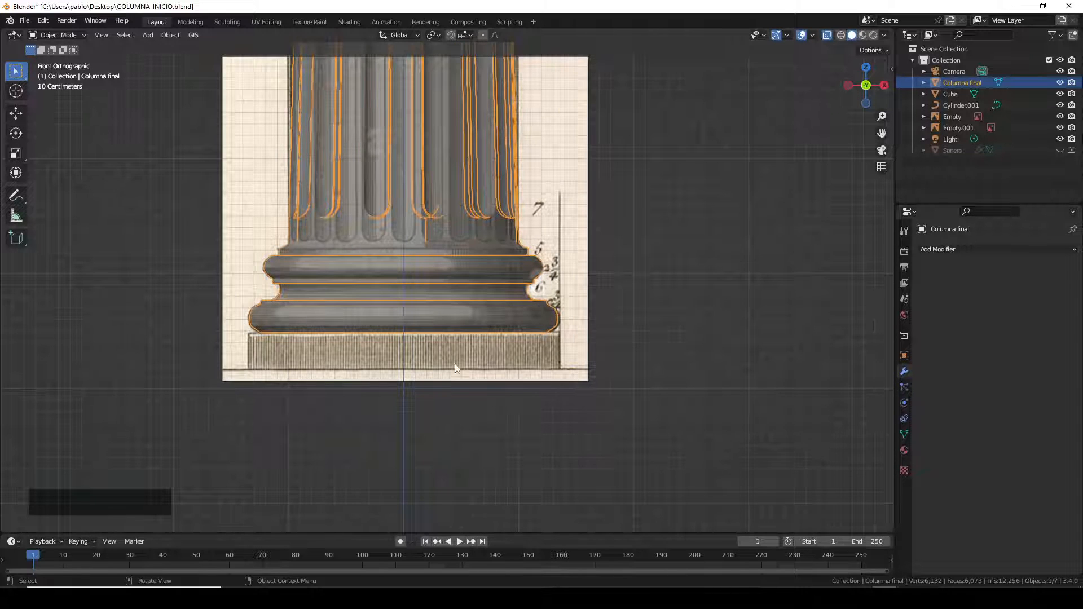
{"action": "scroll", "coordinate": [456, 368], "scroll_direction": "down", "scroll_amount": 2}
{"action": "middle_click_drag", "start_coordinate": [468, 331], "coordinate": [440, 356], "text": "shift"}
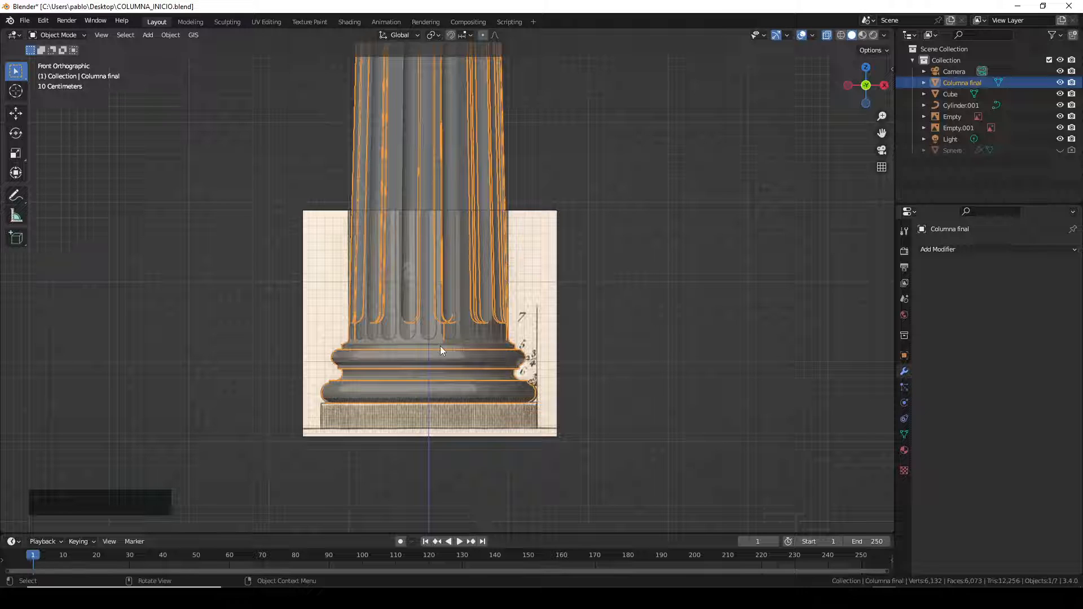
{"action": "scroll", "coordinate": [440, 346], "scroll_direction": "down", "scroll_amount": 2}
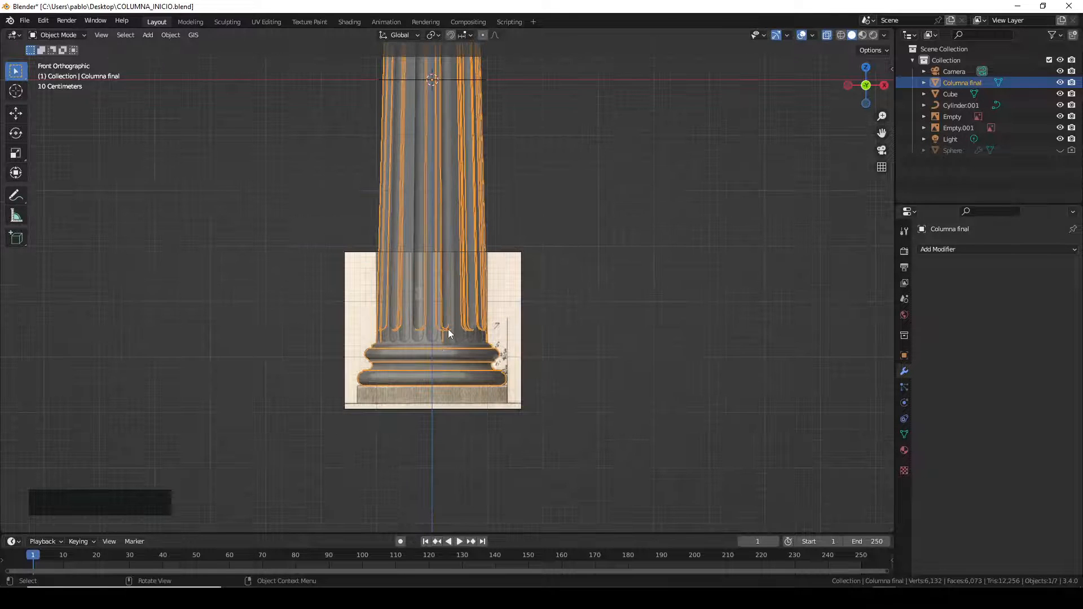
- Add a 2 m cube mesh at the world origin as a separate object
{"action": "left_click", "coordinate": [150, 36]}
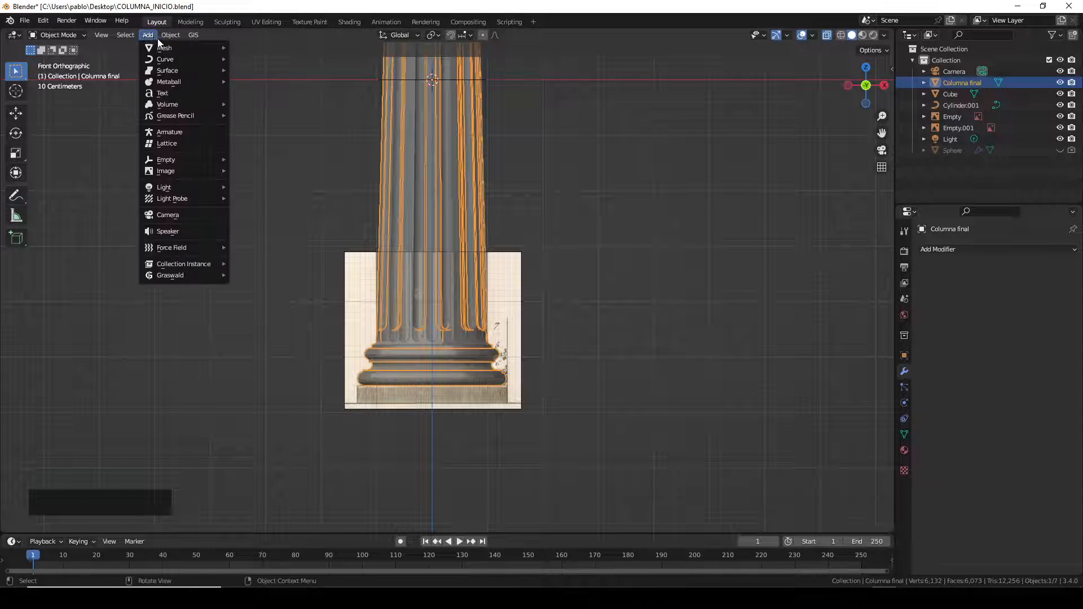
{"action": "left_click", "coordinate": [147, 37]}
{"action": "left_click", "coordinate": [150, 38]}
{"action": "mouse_move", "coordinate": [155, 49]}
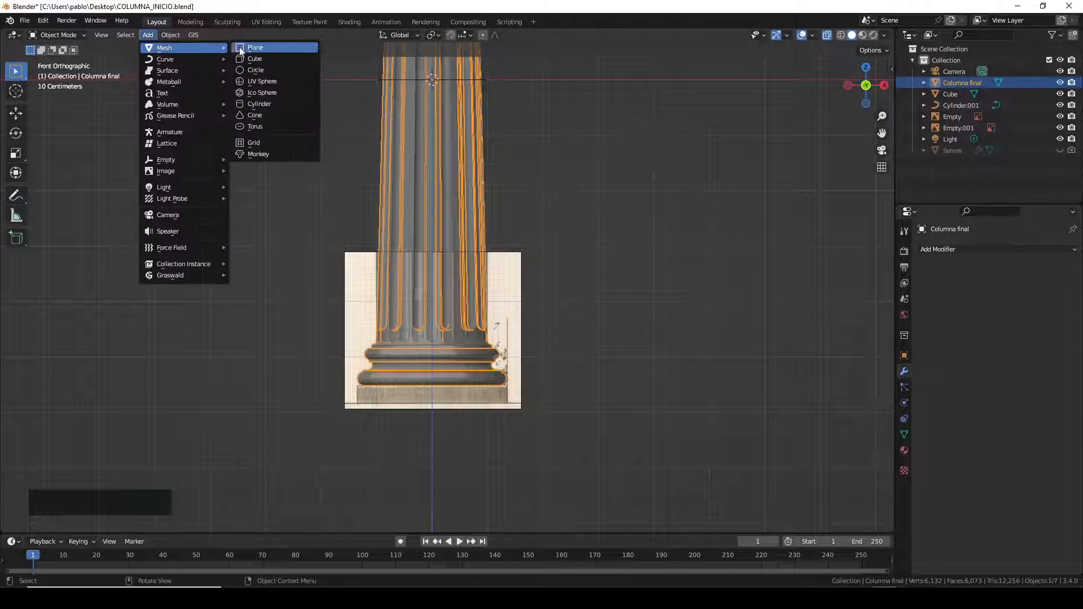
{"action": "left_click", "coordinate": [251, 57]}
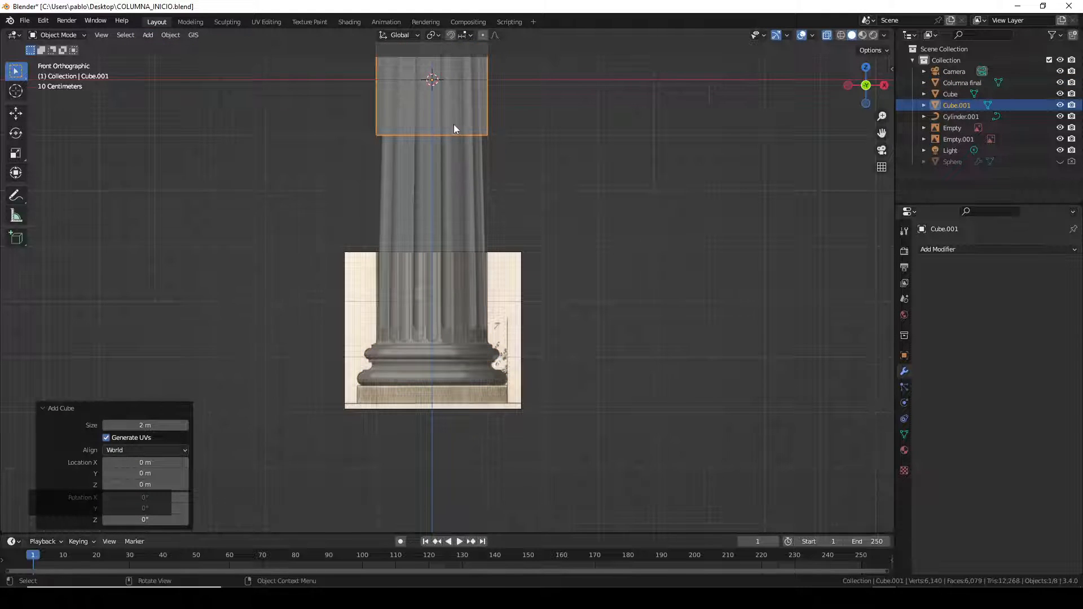
- Lower the new cube about 5.65 m along Z and scale it uniformly by 1.36 to the plinth's width in the reference
{"action": "scroll", "coordinate": [453, 124], "scroll_direction": "down", "scroll_amount": 1}
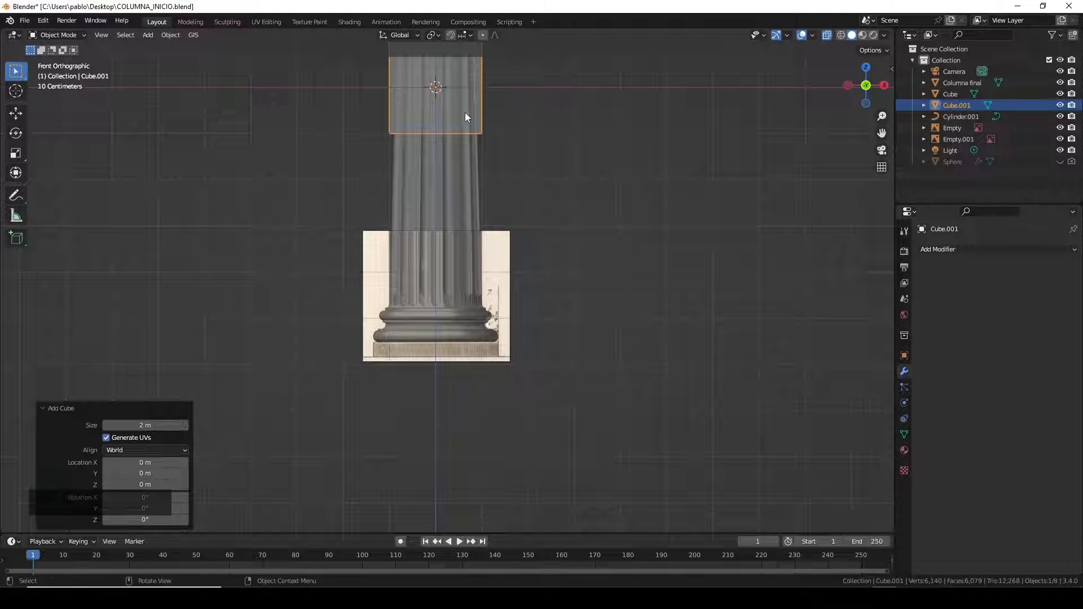
{"action": "key", "text": "g"}
{"action": "key", "text": "z"}
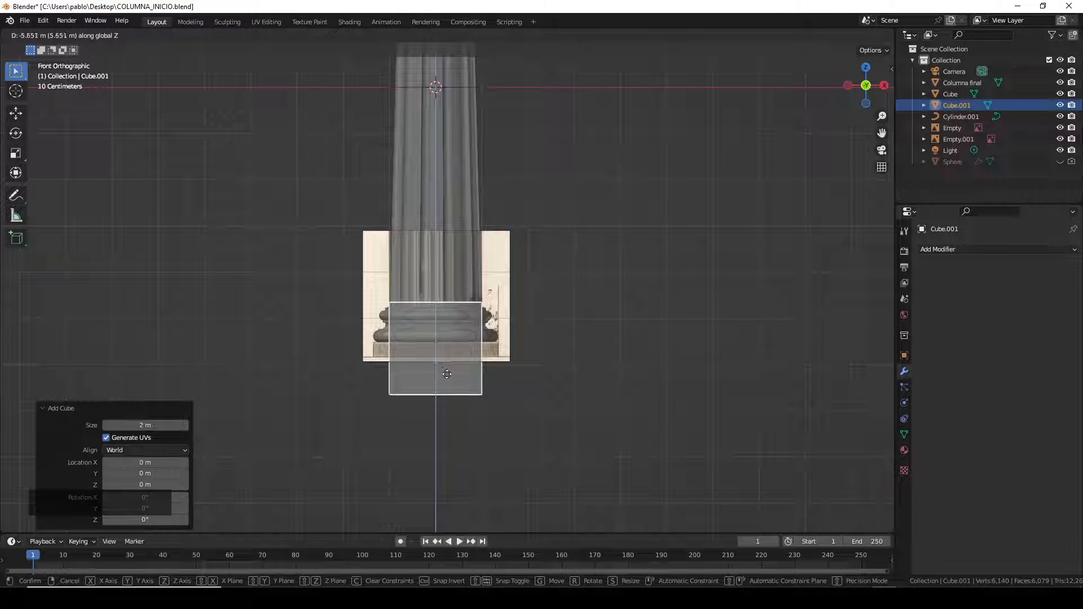
{"action": "left_click", "coordinate": [449, 369]}
{"action": "scroll", "coordinate": [454, 368], "scroll_direction": "up", "scroll_amount": 3}
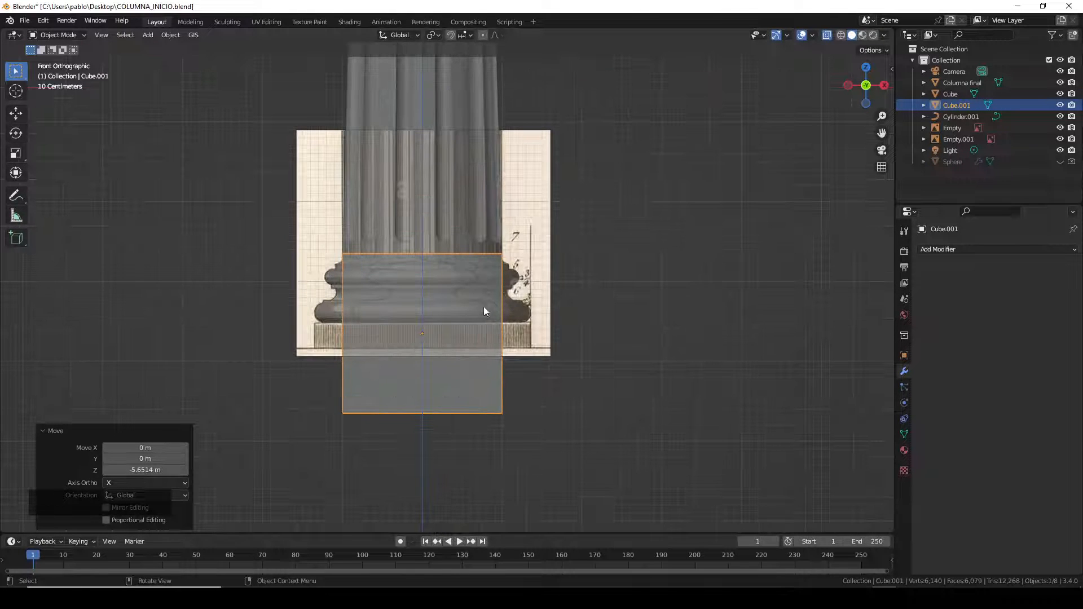
{"action": "key", "text": "s"}
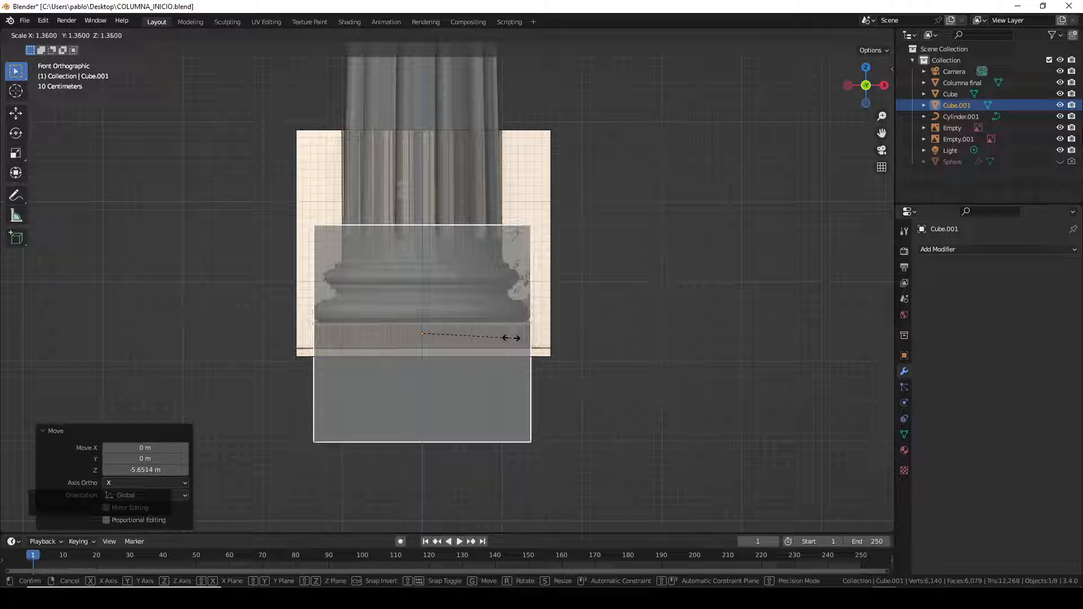
{"action": "left_click", "coordinate": [511, 341]}
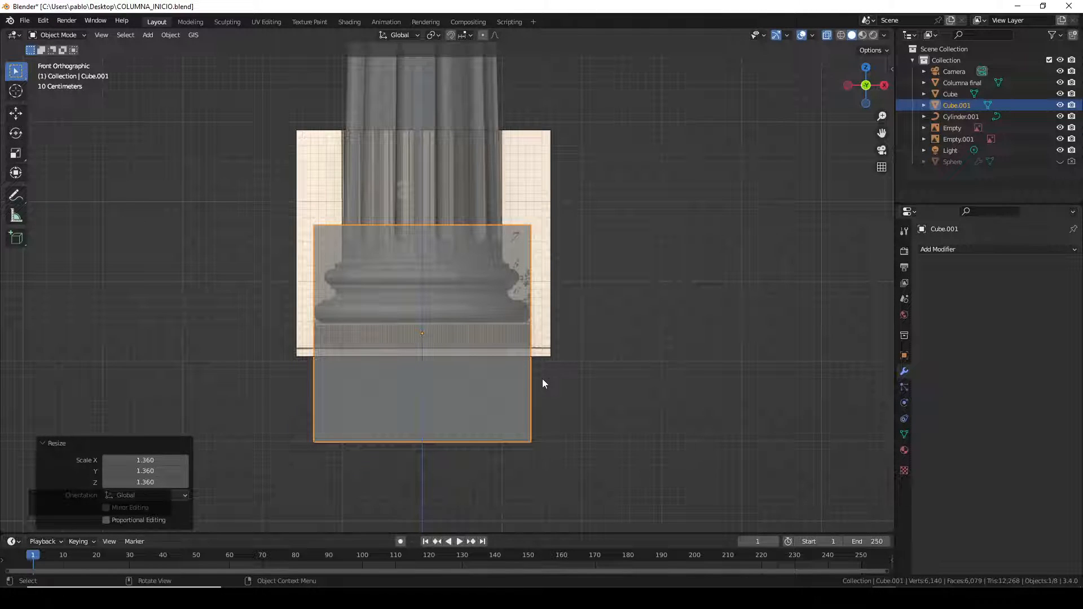
- Flatten the cube along Z by a factor of about 0.162 and move it down about 0.024 m beneath the lower torus
{"action": "key", "text": "s"}
{"action": "key", "text": "z"}
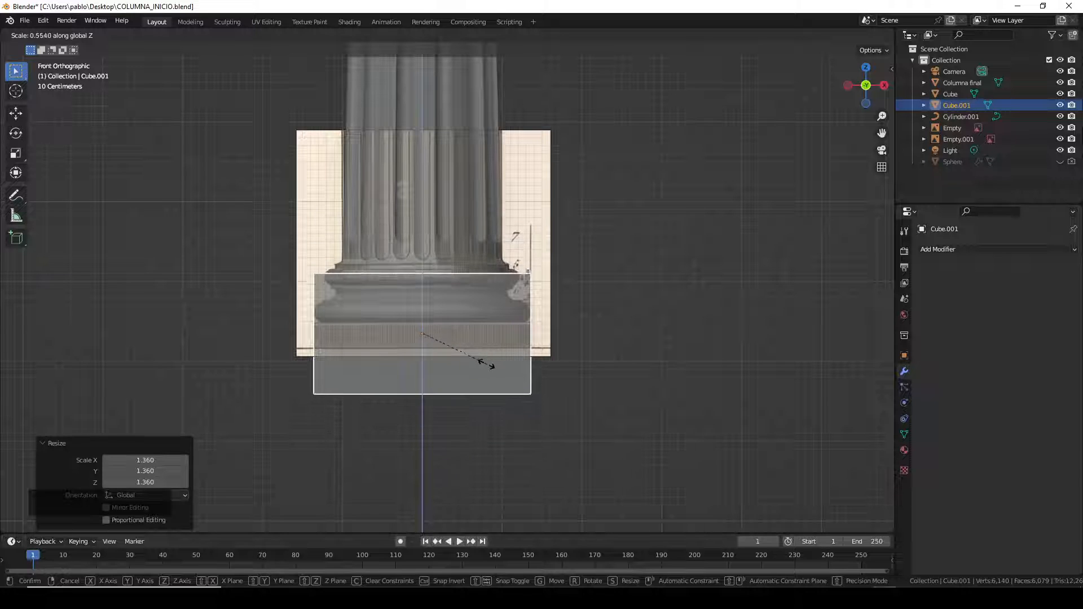
{"action": "left_click", "coordinate": [436, 345]}
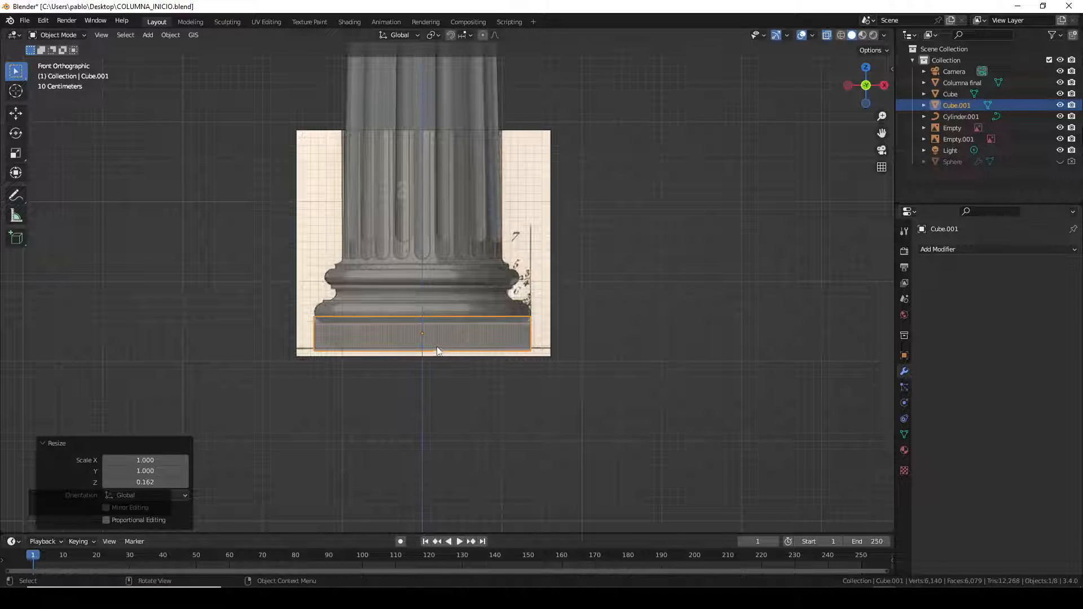
{"action": "scroll", "coordinate": [440, 352], "scroll_direction": "up", "scroll_amount": 2}
{"action": "scroll", "coordinate": [448, 357], "scroll_direction": "up", "scroll_amount": 1}
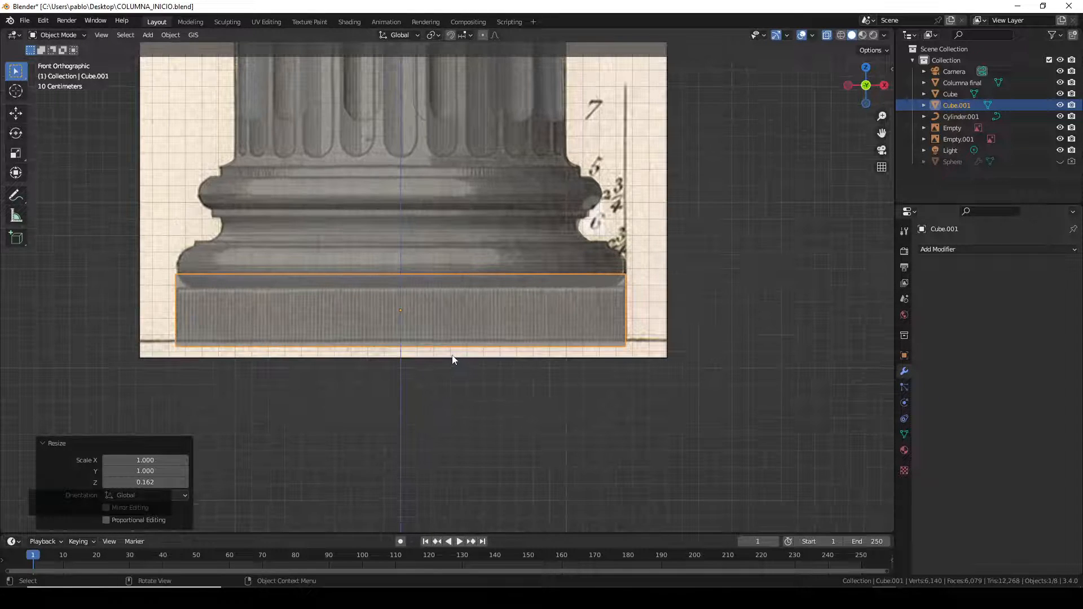
{"action": "key", "text": "g"}
{"action": "key", "text": "z"}
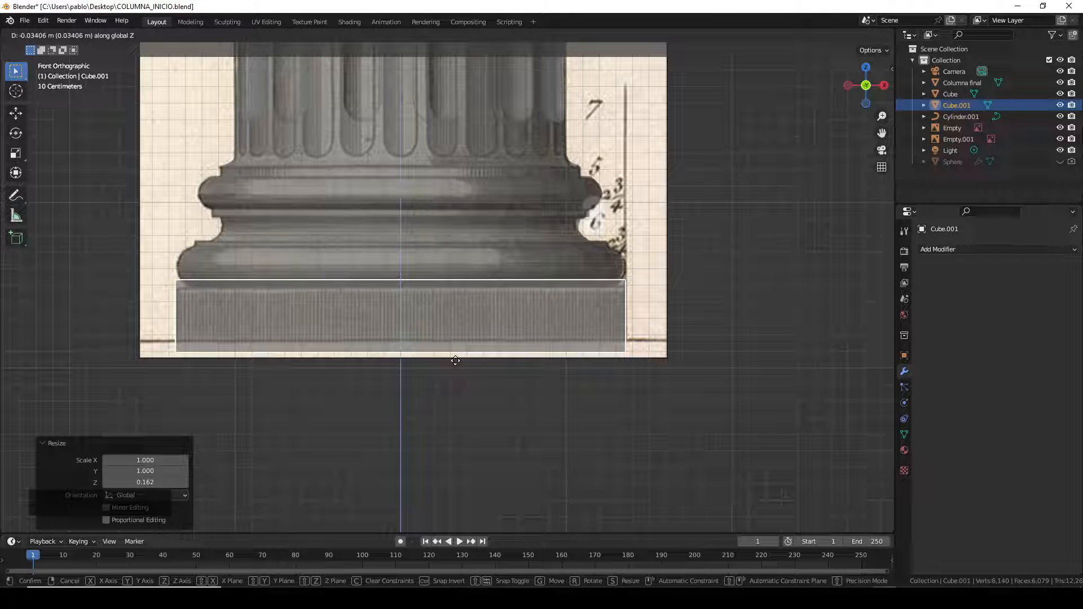
{"action": "left_click", "coordinate": [455, 355]}
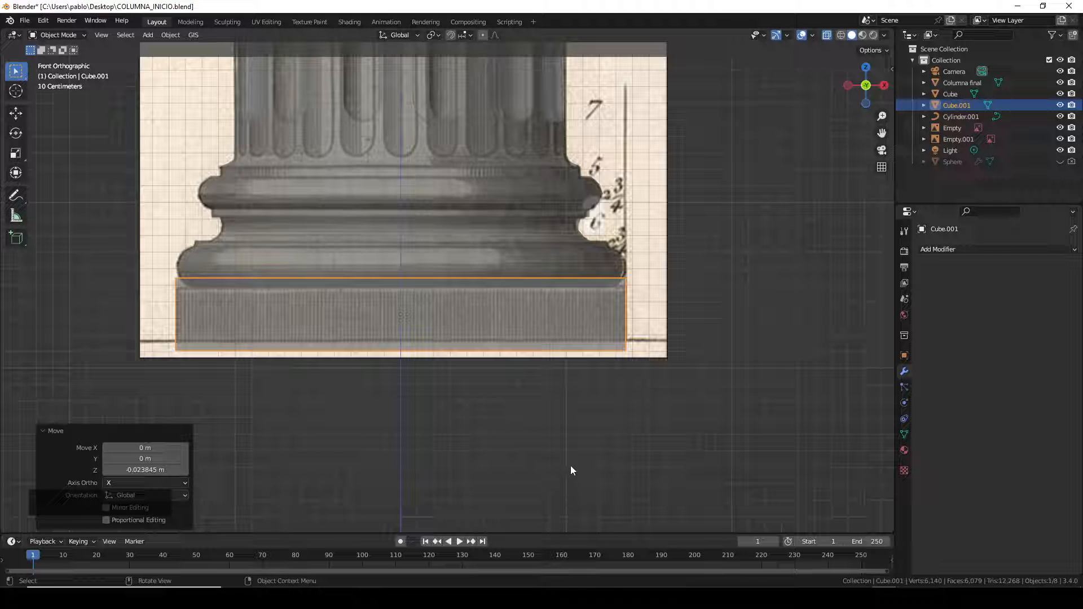
- Scale the plinth along Z by about 0.714 to fit the plinth height in the reference image
{"action": "key", "text": "s"}
{"action": "key", "text": "z"}
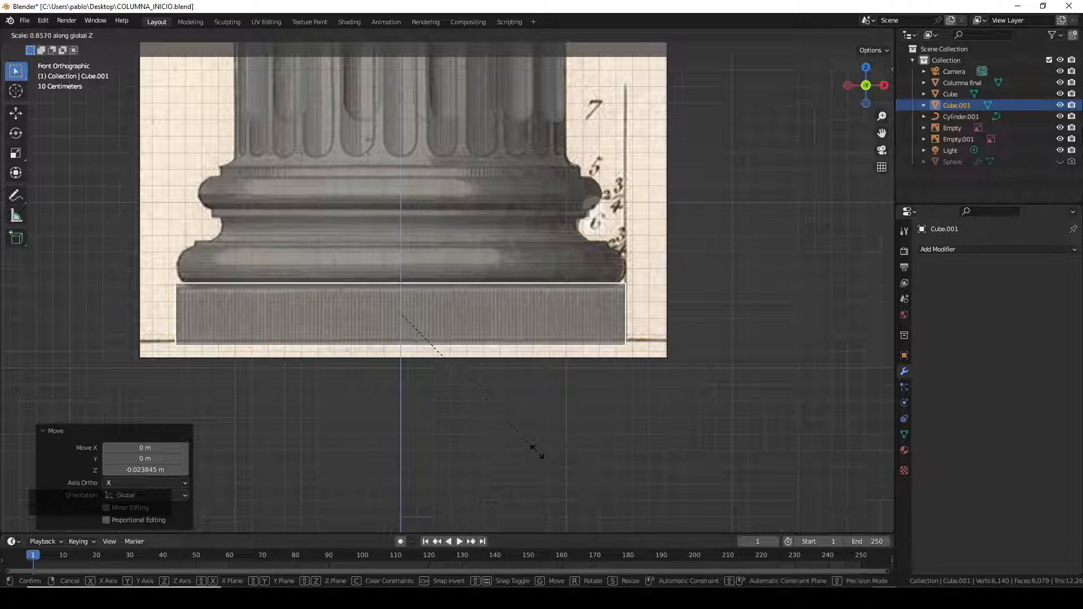
{"action": "left_click", "coordinate": [490, 454]}
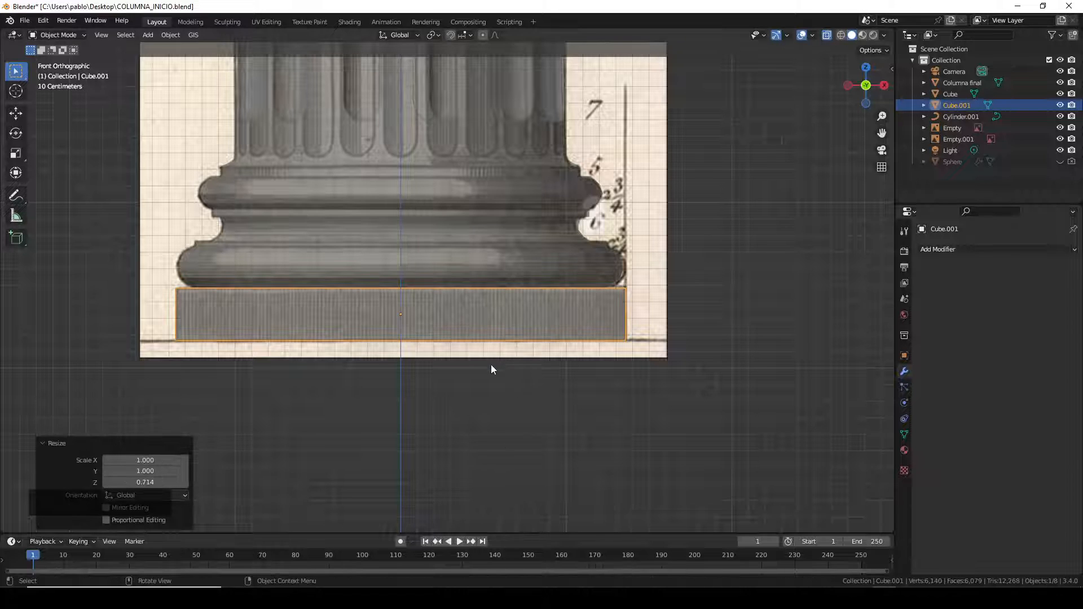
- Examine the whole column with its capital slab and square plinth from above, below and the sides in perspective
{"action": "middle_click_drag", "start_coordinate": [490, 370], "coordinate": [523, 389]}
{"action": "scroll", "coordinate": [435, 340], "scroll_direction": "down", "scroll_amount": 5}
{"action": "scroll", "coordinate": [451, 310], "scroll_direction": "up", "scroll_amount": 2}
{"action": "scroll", "coordinate": [530, 380], "scroll_direction": "up", "scroll_amount": 2}
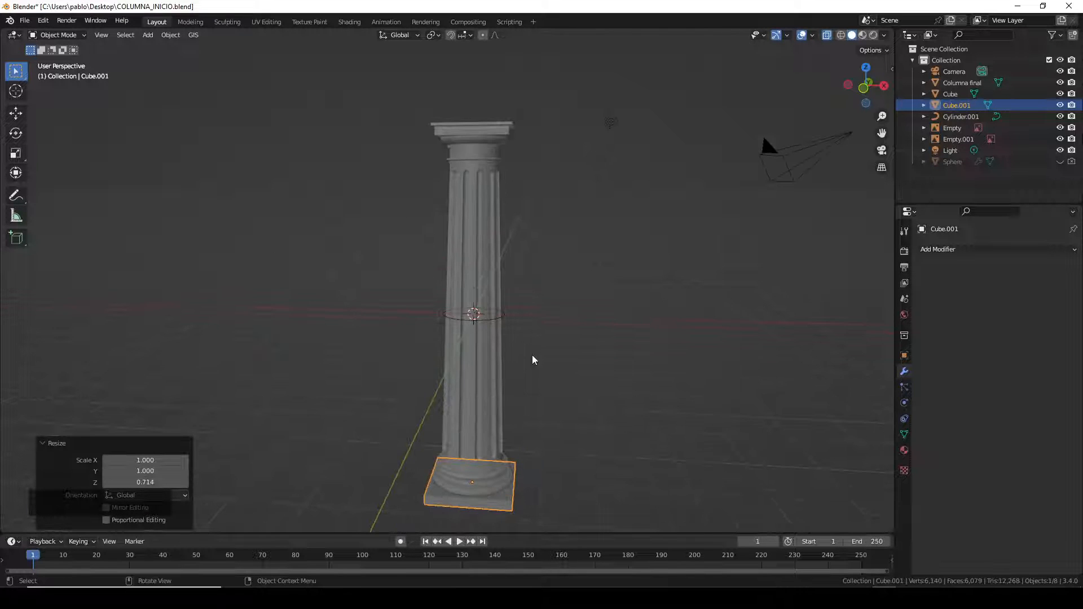
{"action": "middle_click_drag", "start_coordinate": [473, 315], "coordinate": [517, 297]}
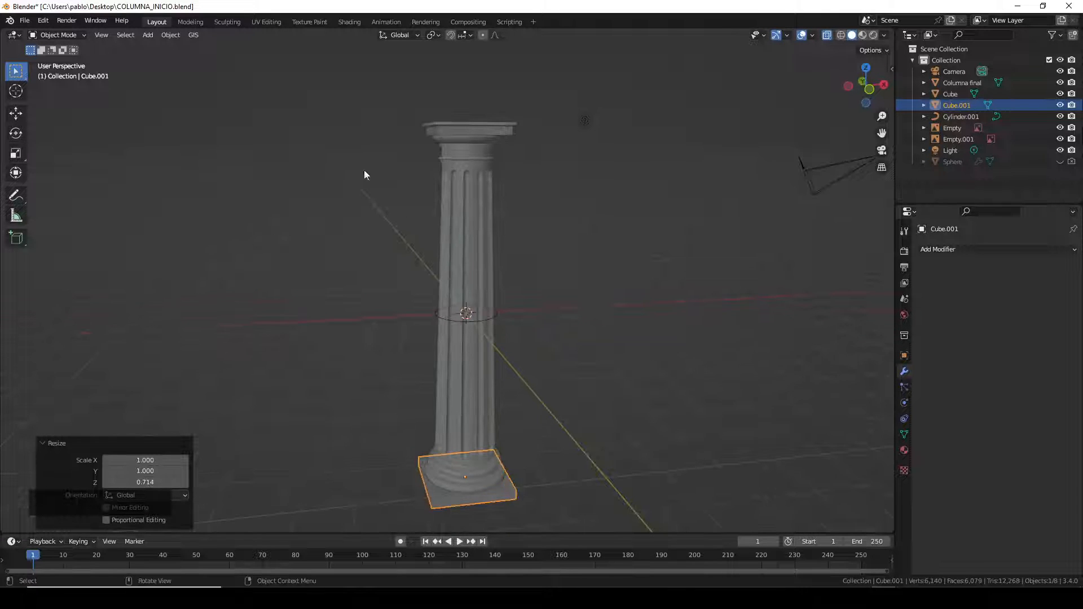
{"action": "middle_click_drag", "start_coordinate": [365, 171], "coordinate": [433, 209]}
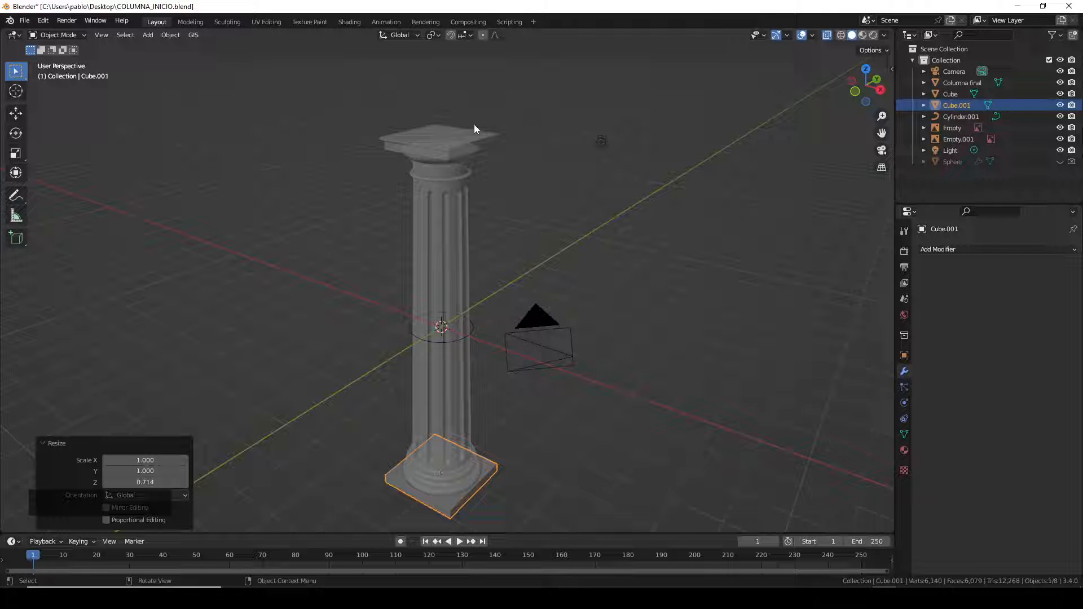
{"action": "left_click", "coordinate": [441, 138]}
{"action": "left_click", "coordinate": [466, 507]}
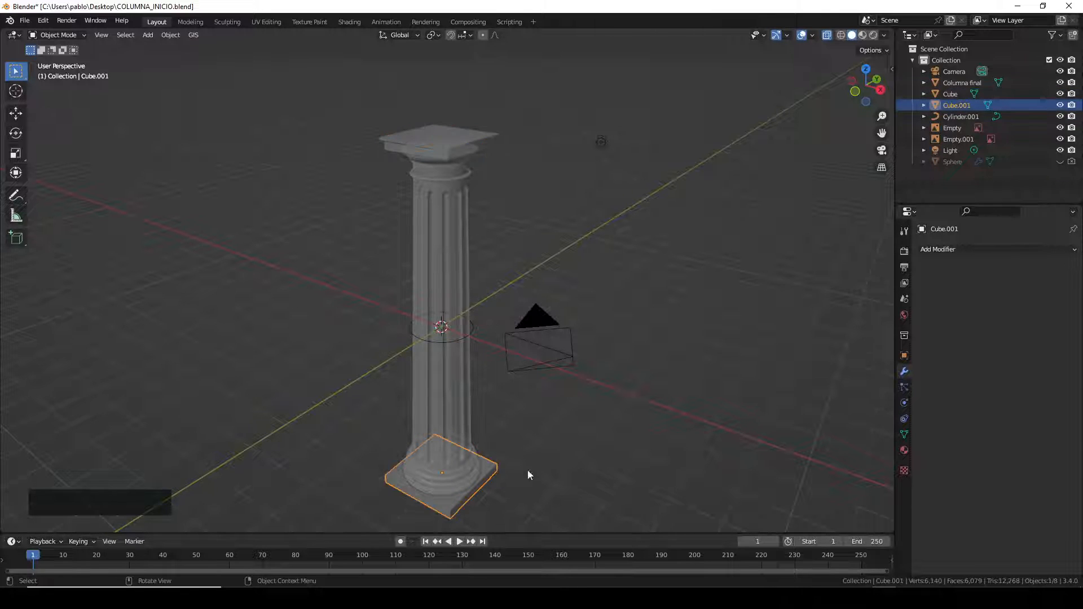
{"action": "middle_click_drag", "start_coordinate": [527, 472], "coordinate": [563, 175]}
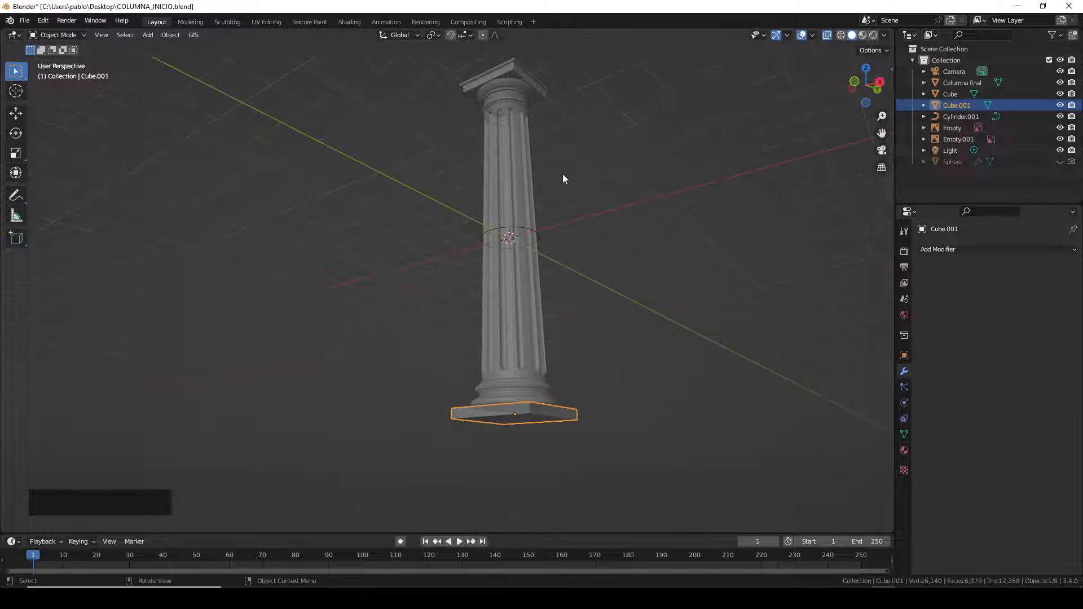
{"action": "middle_click_drag", "start_coordinate": [647, 277], "coordinate": [502, 309]}
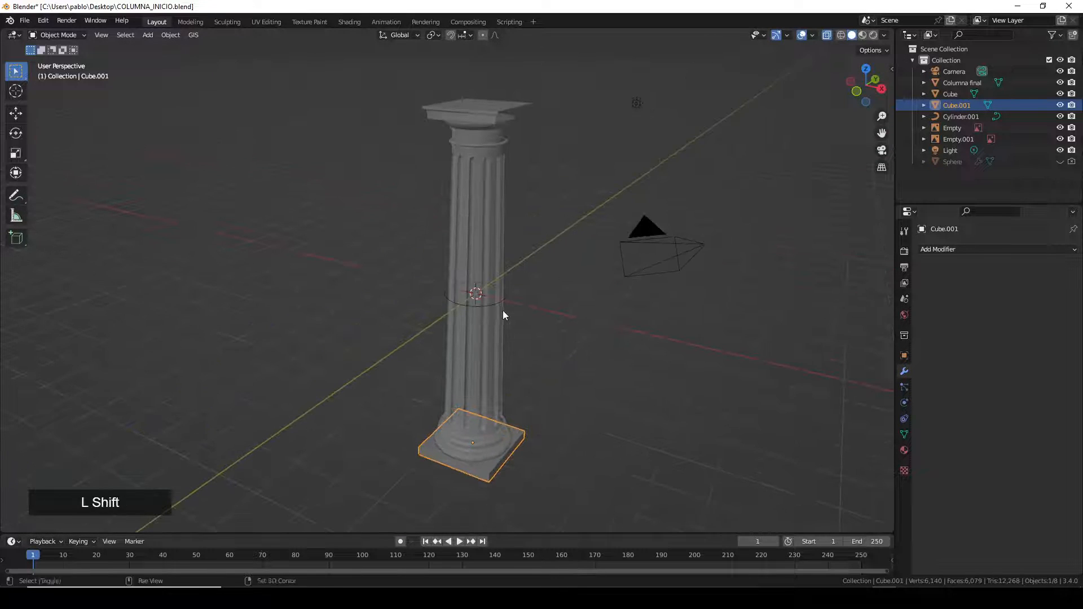
{"action": "middle_click_drag", "start_coordinate": [570, 227], "coordinate": [513, 204]}
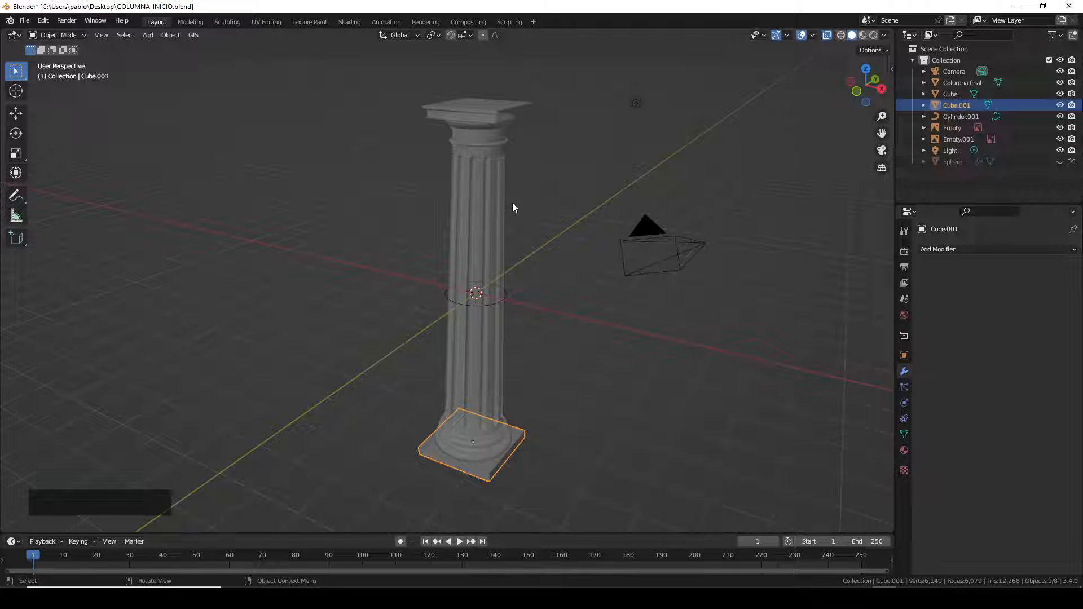
- Turn off X-ray display for wireframe and for solid shading, leaving the viewport in solid shading
{"action": "left_click", "coordinate": [840, 35]}
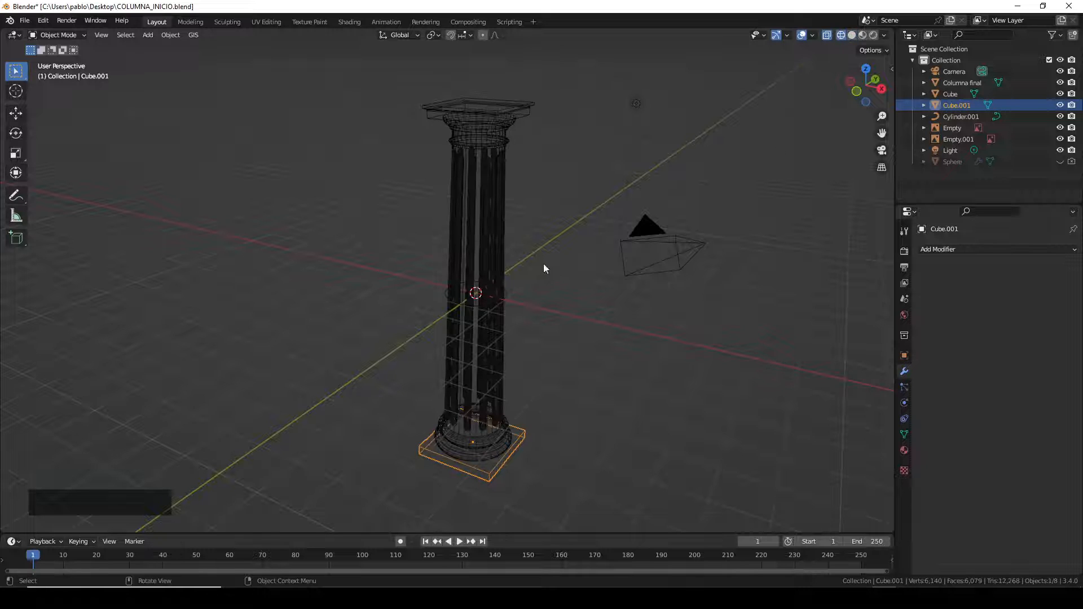
{"action": "left_click", "coordinate": [827, 35]}
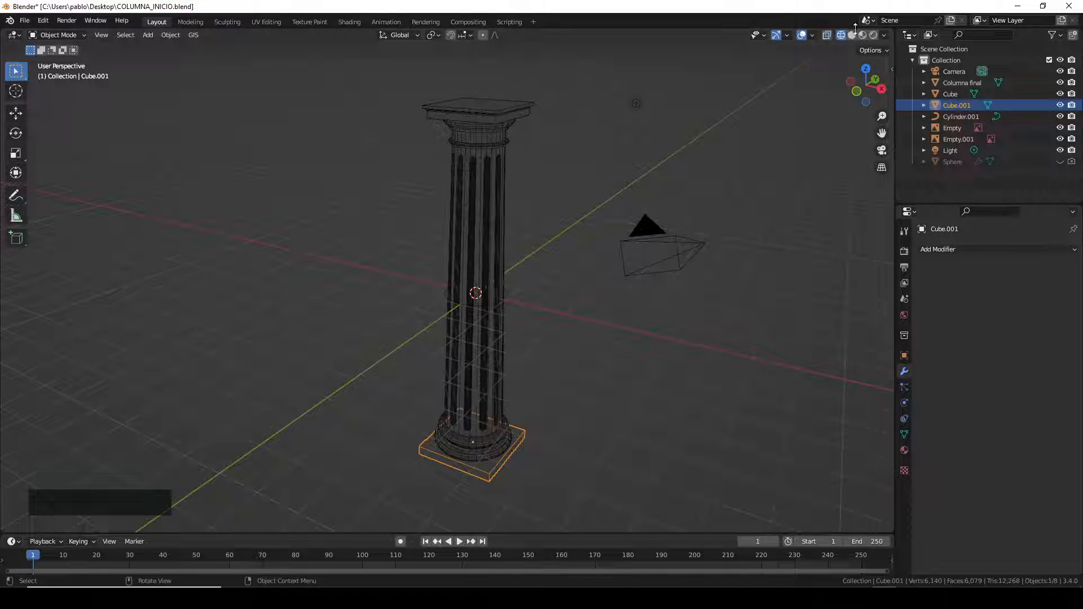
{"action": "left_click", "coordinate": [851, 35]}
{"action": "scroll", "coordinate": [448, 190], "scroll_direction": "up", "scroll_amount": 2}
{"action": "scroll", "coordinate": [476, 203], "scroll_direction": "down", "scroll_amount": 1}
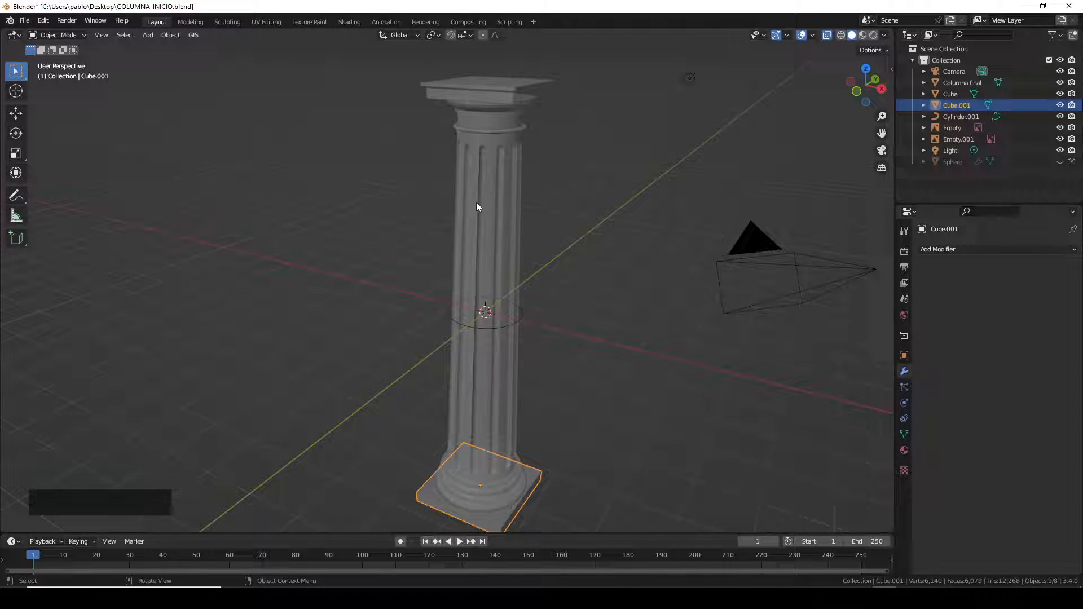
{"action": "left_click", "coordinate": [827, 36]}
- Select the fluted column and apply Shade Smooth to it
{"action": "middle_click_drag", "start_coordinate": [465, 185], "coordinate": [533, 67]}
{"action": "scroll", "coordinate": [484, 179], "scroll_direction": "up", "scroll_amount": 2}
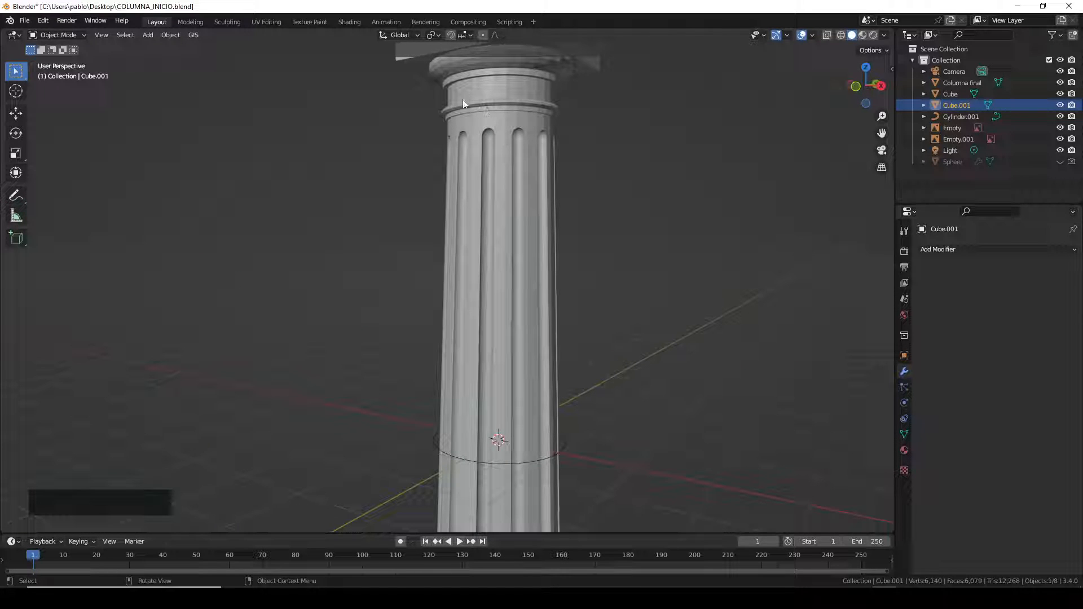
{"action": "middle_click_drag", "start_coordinate": [488, 96], "coordinate": [504, 154]}
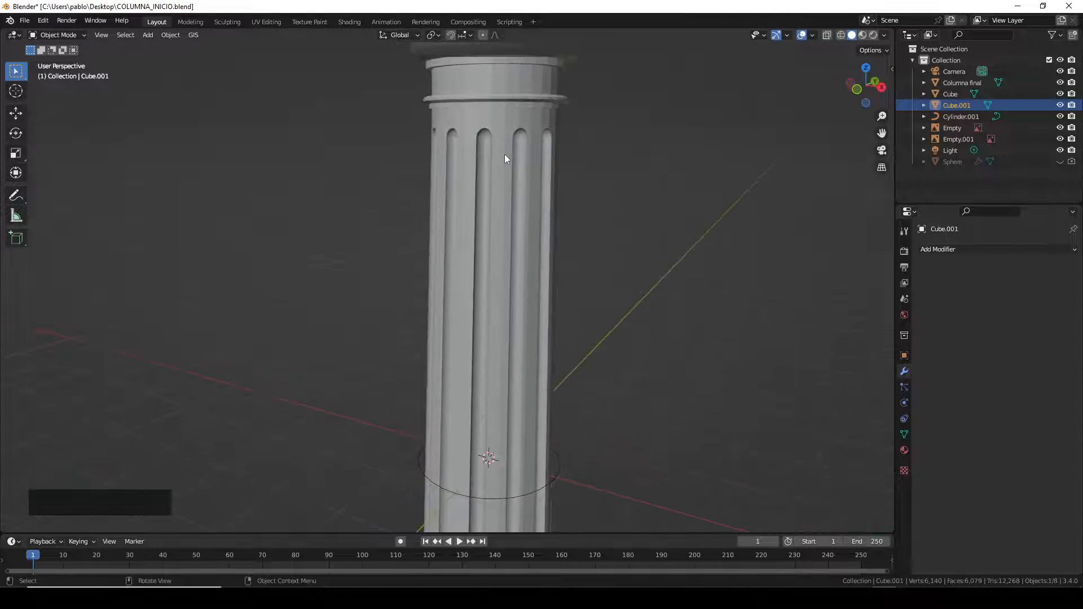
{"action": "left_click", "coordinate": [504, 154]}
{"action": "left_click", "coordinate": [170, 35]}
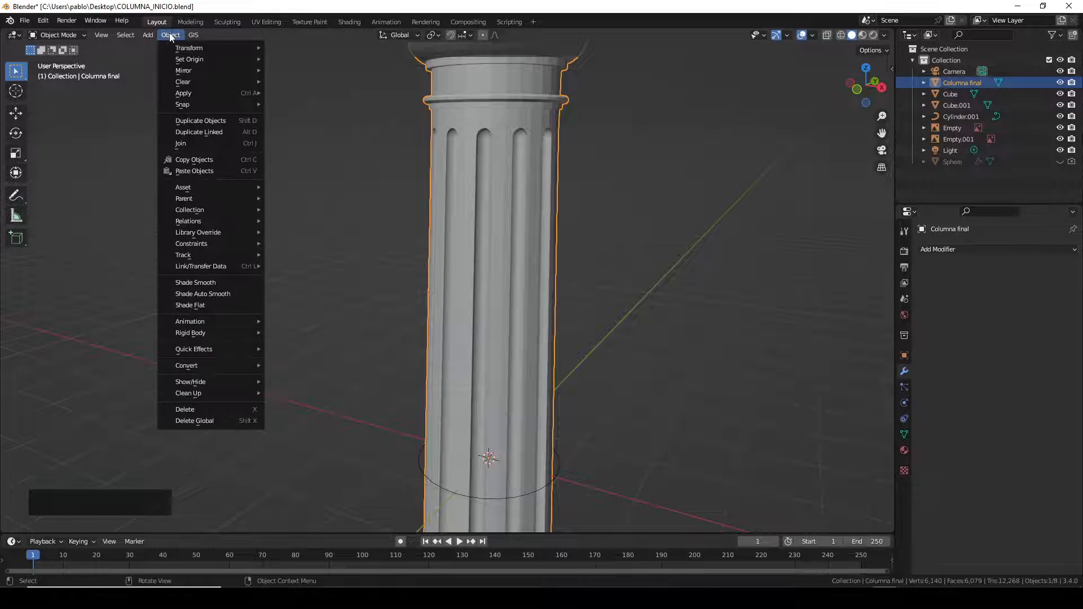
{"action": "left_click", "coordinate": [204, 282]}
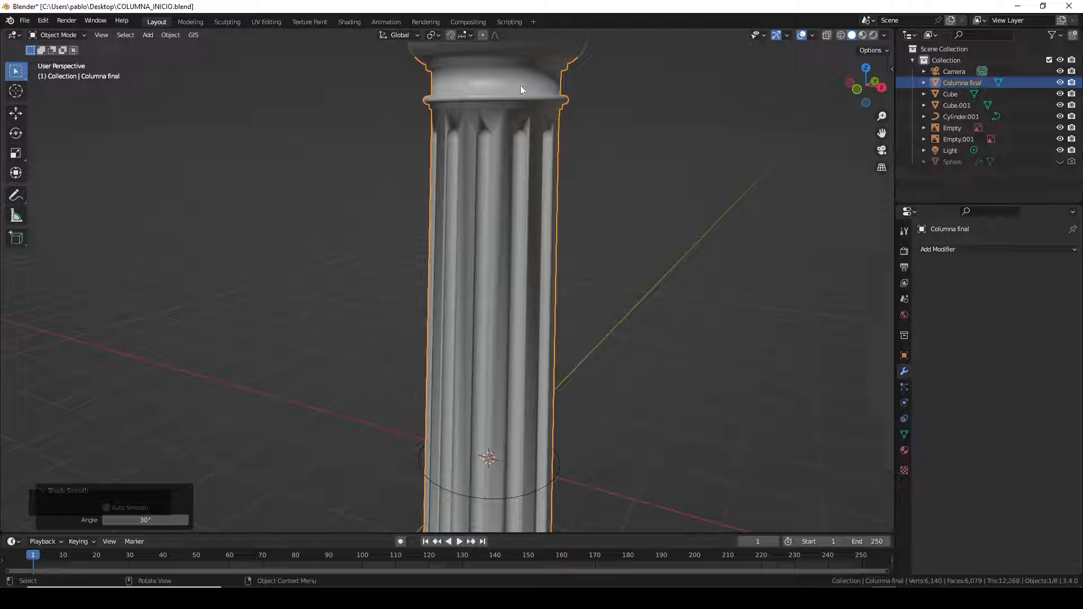
- Examine the smooth shading around the upper ends of the flutes and reapply Shade Smooth to the column
{"action": "scroll", "coordinate": [463, 151], "scroll_direction": "up", "scroll_amount": 5}
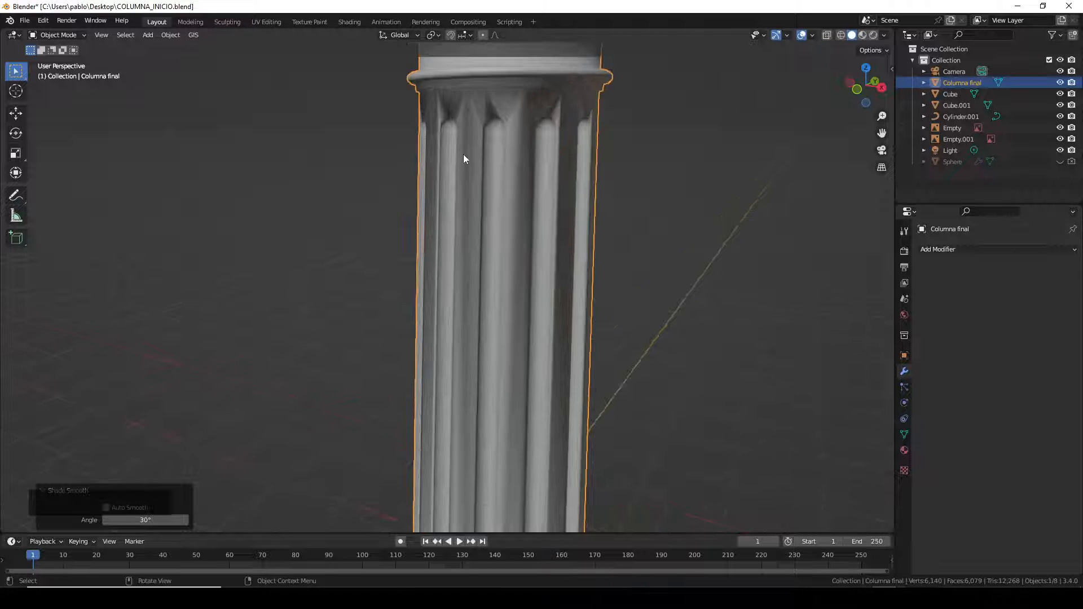
{"action": "middle_click_drag", "start_coordinate": [443, 124], "coordinate": [486, 108]}
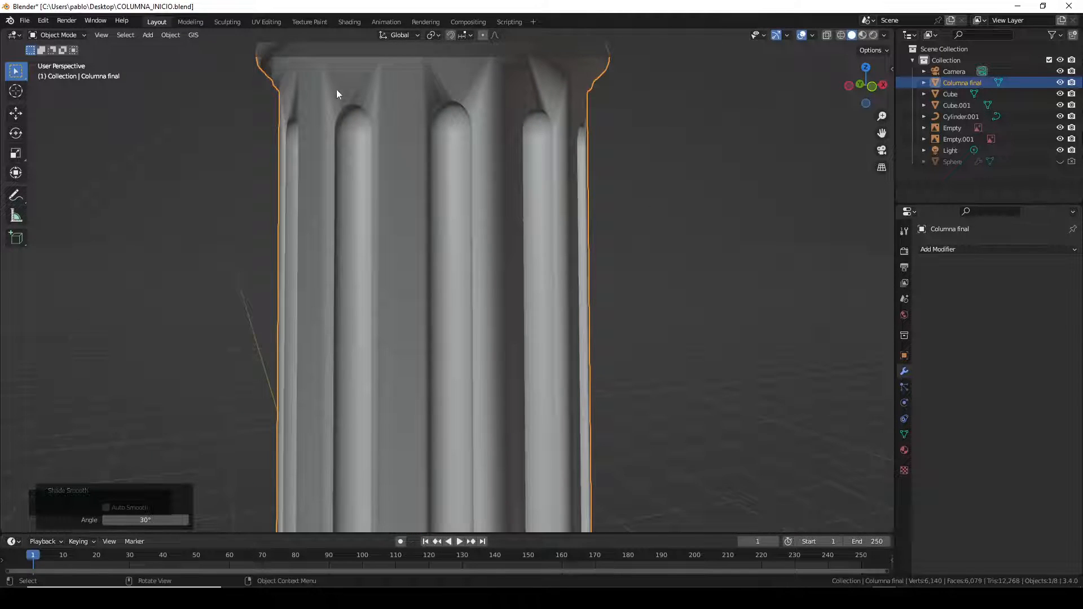
{"action": "scroll", "coordinate": [431, 106], "scroll_direction": "down", "scroll_amount": 3}
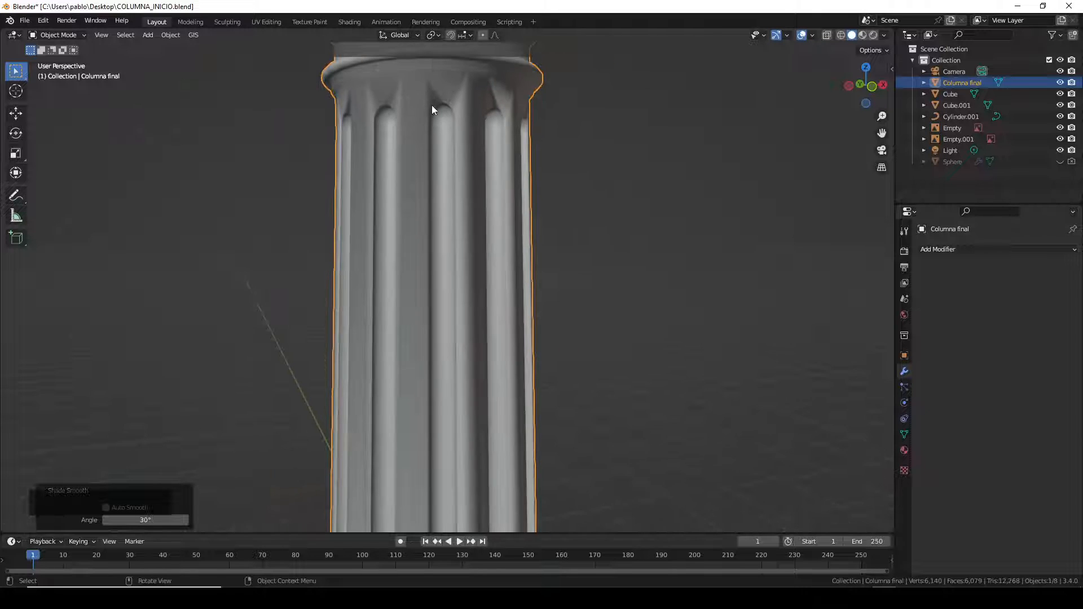
{"action": "middle_click_drag", "start_coordinate": [431, 105], "coordinate": [414, 130]}
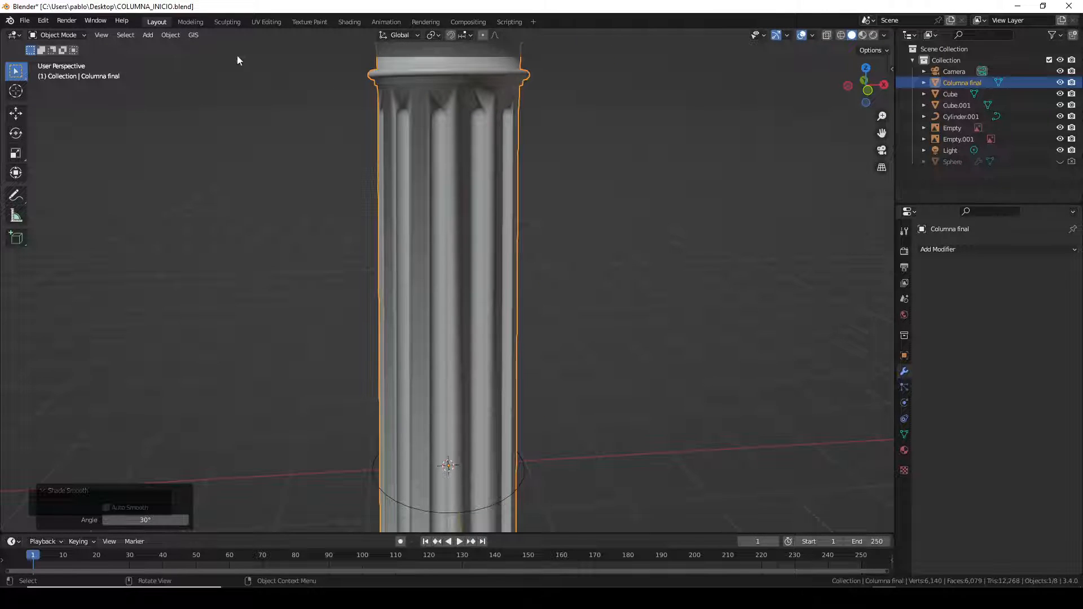
{"action": "left_click", "coordinate": [171, 36]}
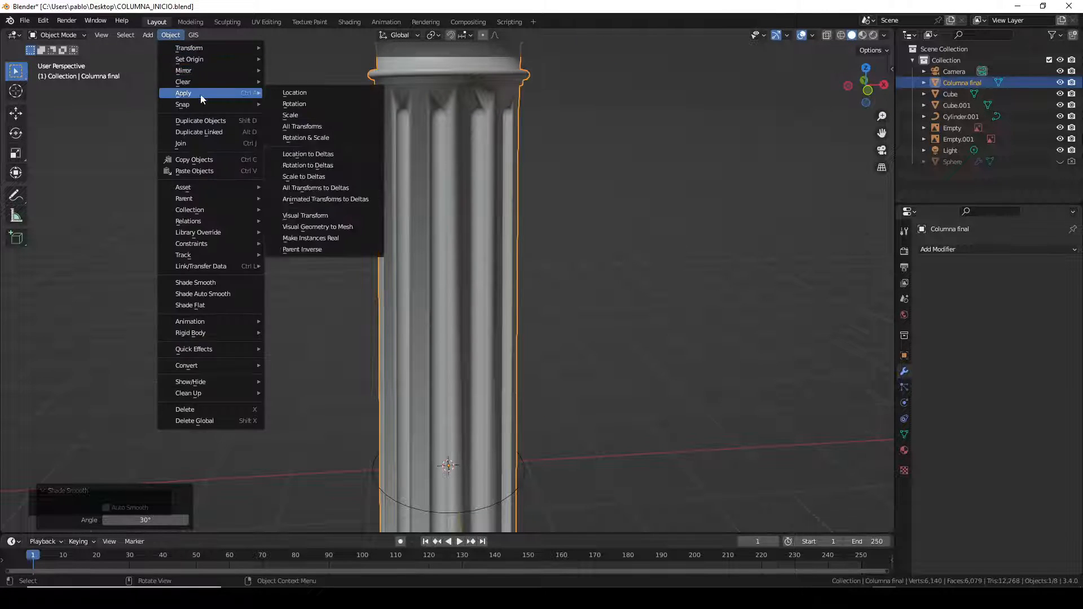
{"action": "left_click", "coordinate": [212, 287]}
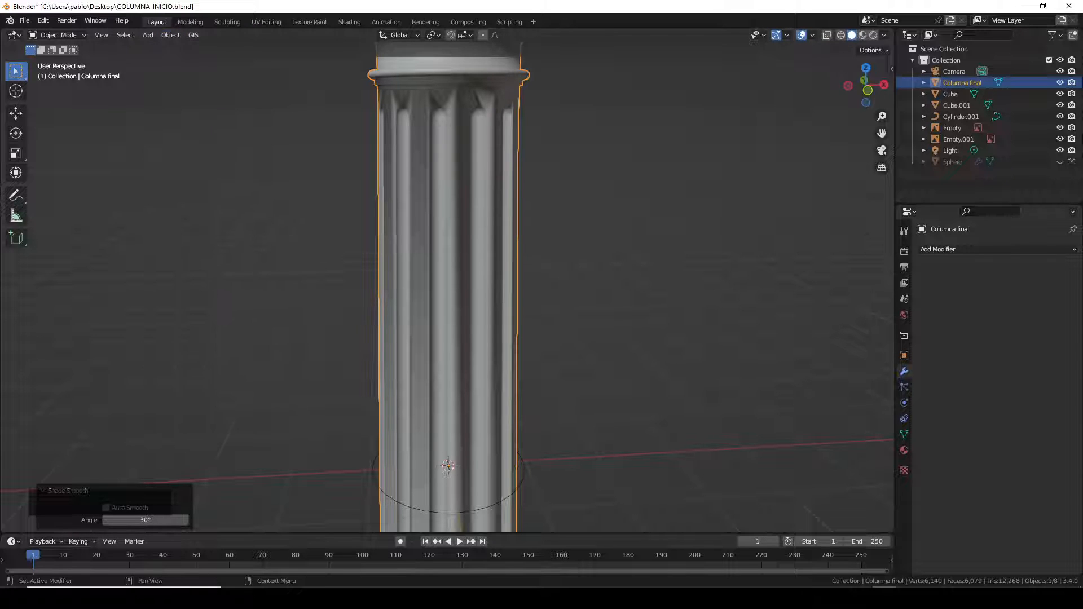
- Enable Auto Smooth at 30° in the column mesh's normals settings
{"action": "left_click", "coordinate": [903, 433]}
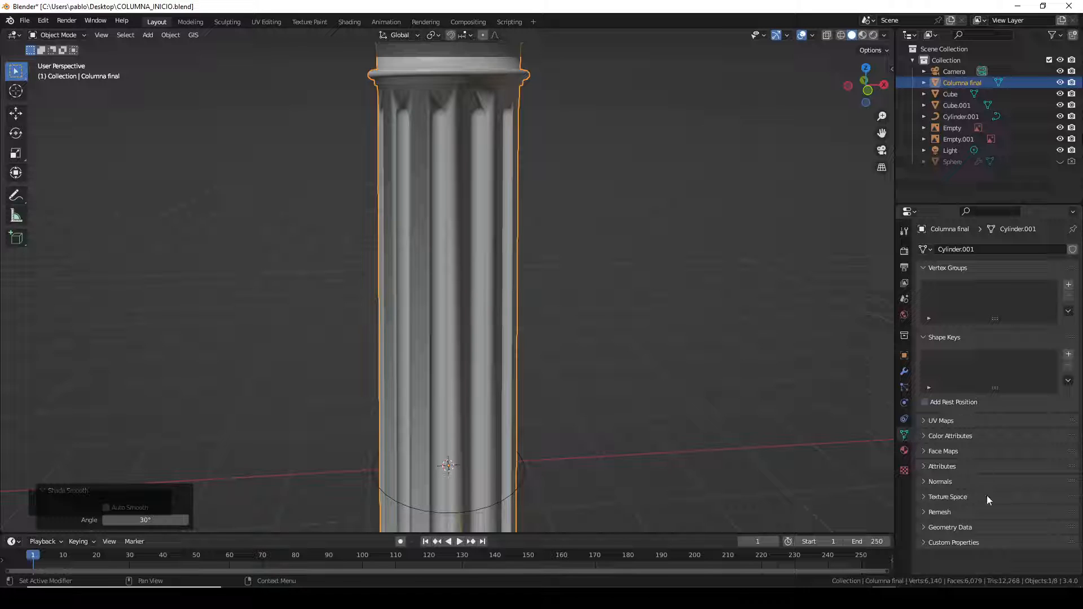
{"action": "left_click", "coordinate": [925, 482]}
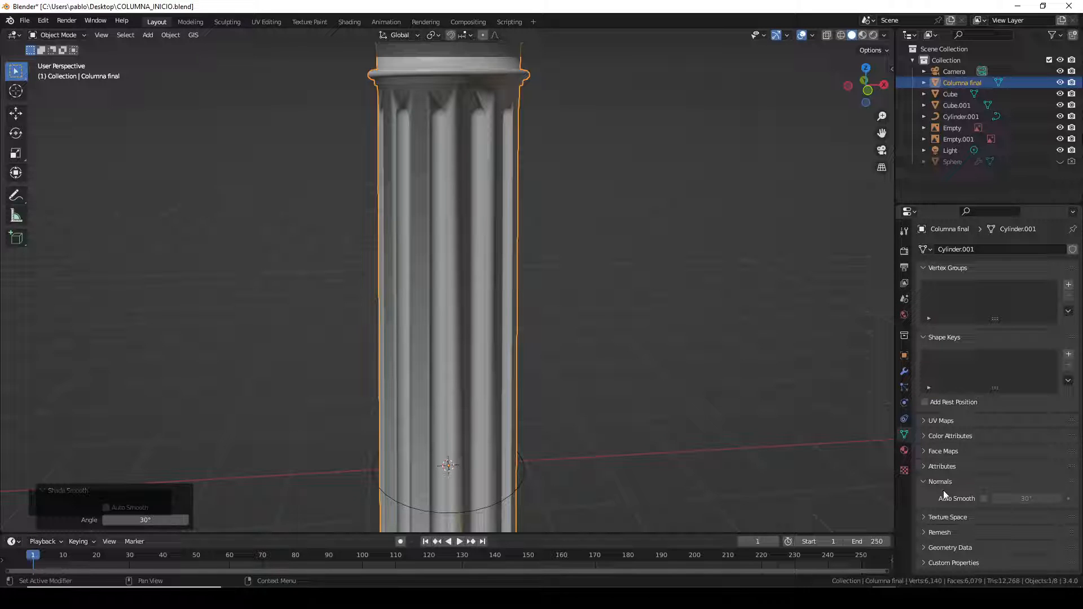
{"action": "left_click", "coordinate": [984, 499]}
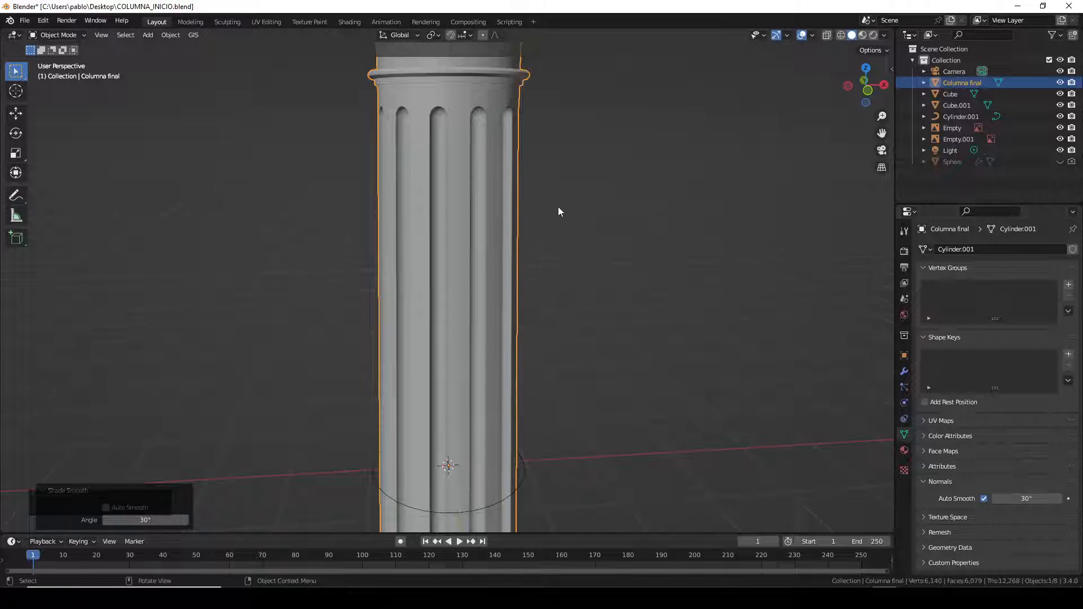
- Try a larger Auto Smooth angle on the fluted column, and set the angle back to 30°
{"action": "middle_click_drag", "start_coordinate": [557, 207], "coordinate": [541, 171]}
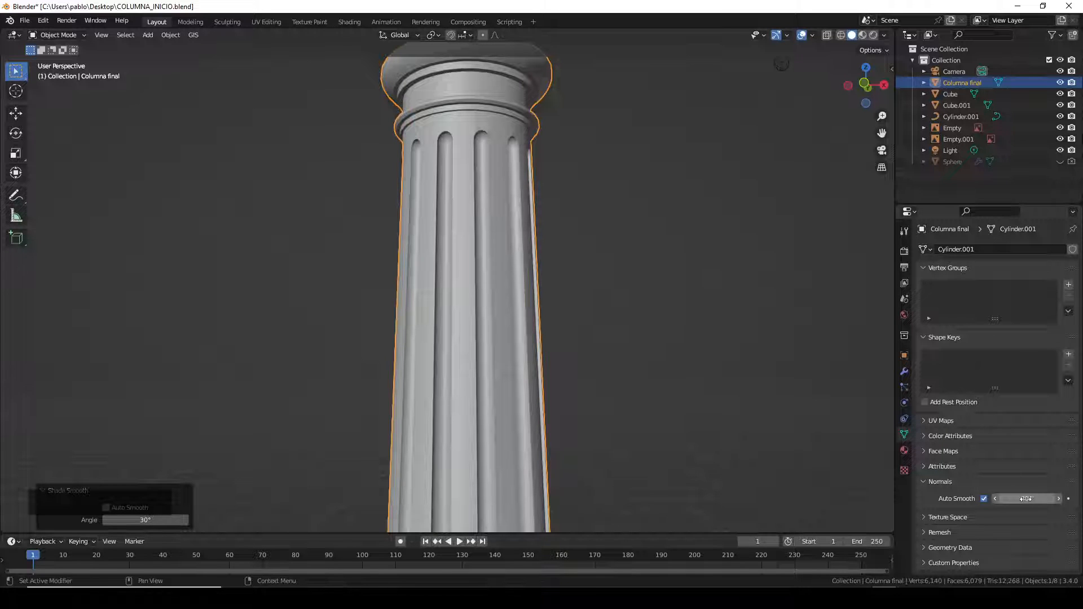
{"action": "middle_click_drag", "start_coordinate": [531, 225], "coordinate": [458, 93]}
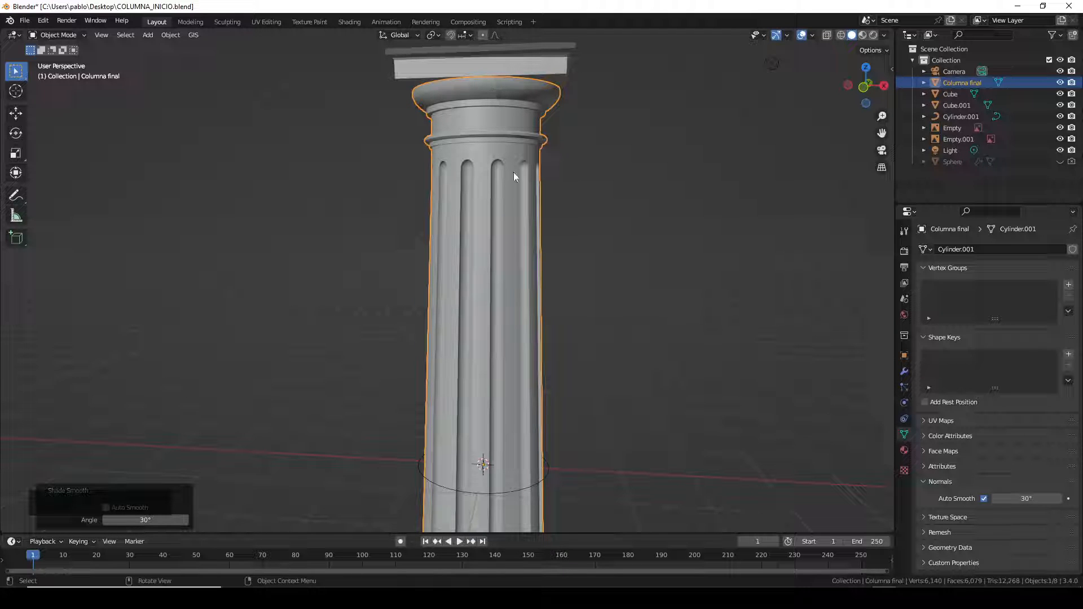
{"action": "mouse_move", "coordinate": [1026, 499]}
{"action": "left_mouse_down"}
{"action": "mouse_move", "coordinate": [971, 499]}
{"action": "mouse_move", "coordinate": [1074, 499]}
{"action": "mouse_move", "coordinate": [1005, 492]}
{"action": "left_mouse_up"}
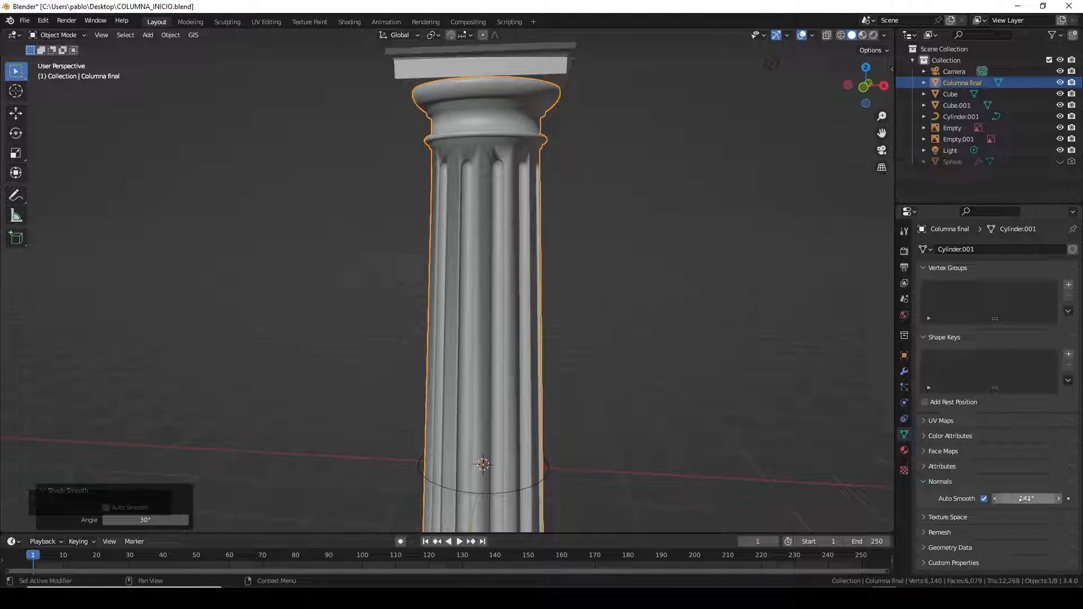
{"action": "double_click", "coordinate": [1024, 498]}
{"action": "type", "text": "30"}
{"action": "key", "text": "Return"}
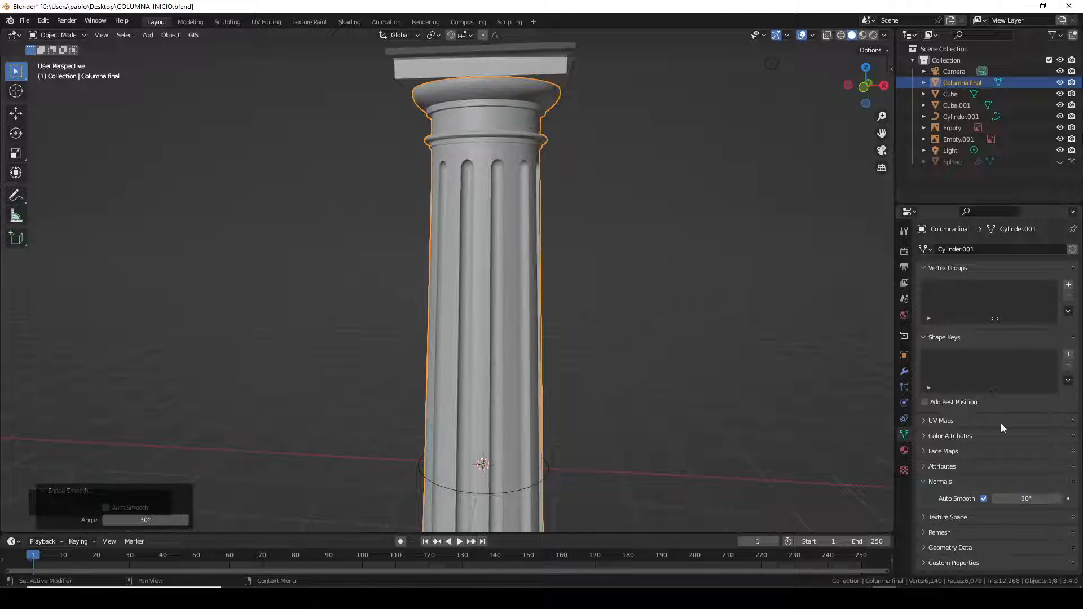
- Examine the column's shading around the capital, ring moulding and upper flute ends from several angles
{"action": "scroll", "coordinate": [351, 189], "scroll_direction": "up", "scroll_amount": 2}
{"action": "middle_click_drag", "start_coordinate": [350, 189], "coordinate": [672, 236]}
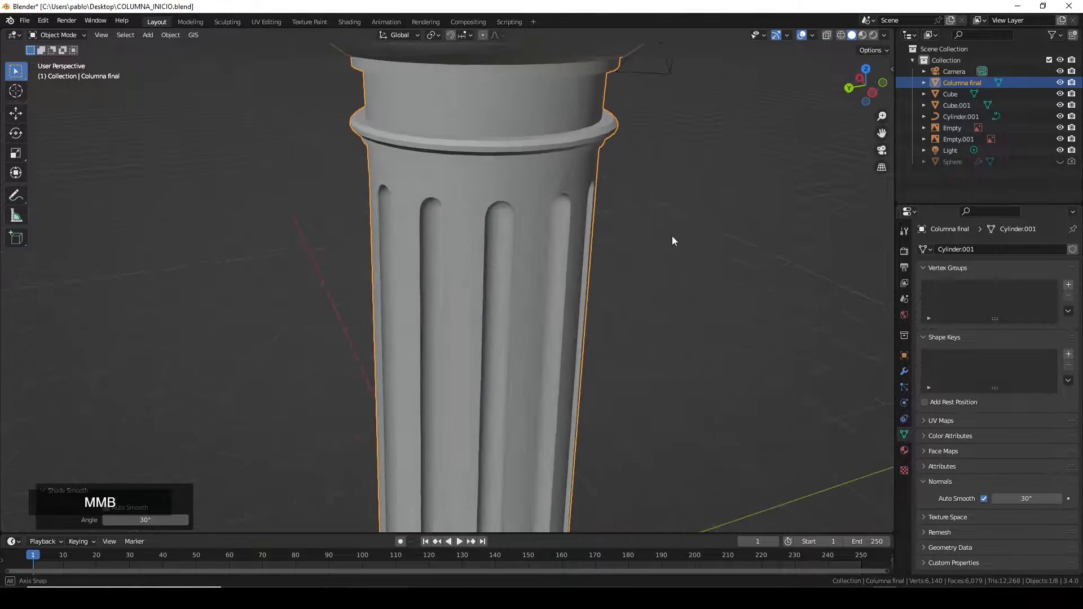
{"action": "scroll", "coordinate": [512, 157], "scroll_direction": "down", "scroll_amount": 2}
{"action": "middle_click_drag", "start_coordinate": [512, 157], "coordinate": [465, 113]}
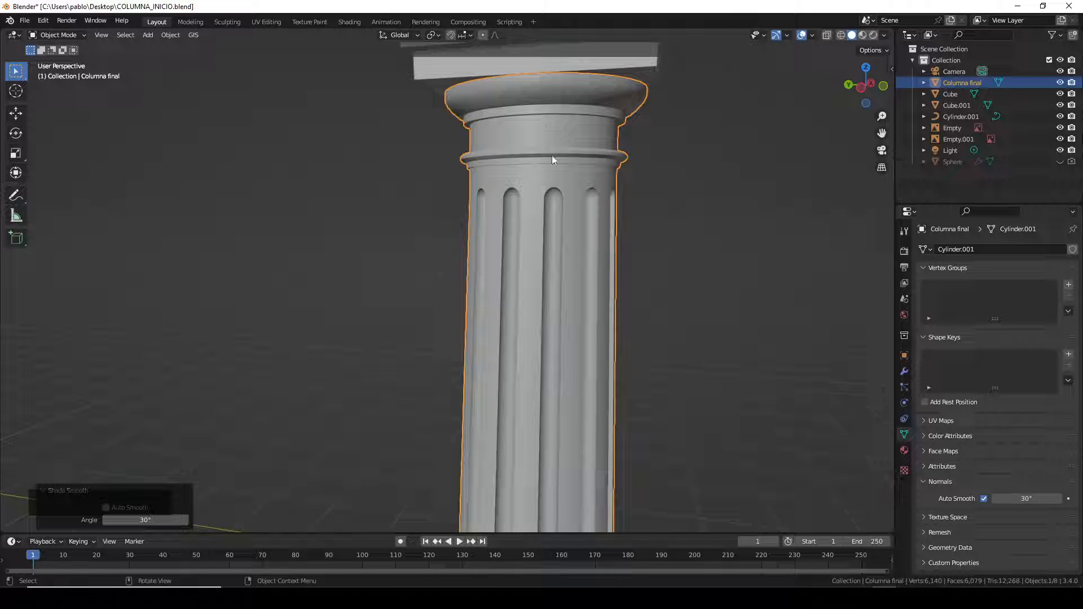
{"action": "middle_click_drag", "start_coordinate": [634, 293], "coordinate": [543, 200]}
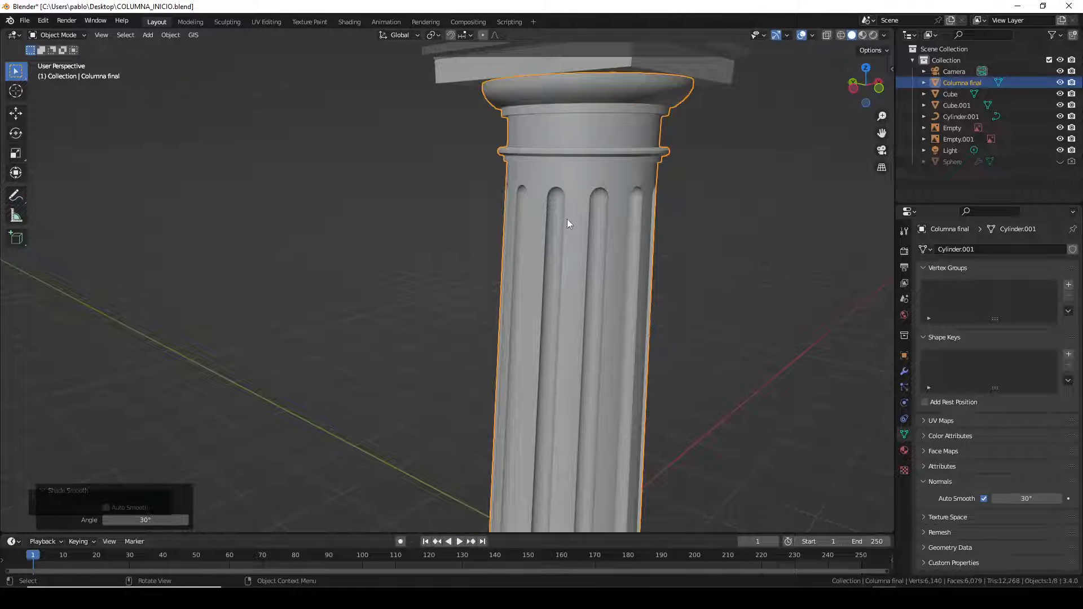
{"action": "scroll", "coordinate": [554, 274], "scroll_direction": "up", "scroll_amount": 6}
{"action": "mouse_move", "coordinate": [544, 185]}
{"action": "middle_mouse_down"}
{"action": "mouse_move", "coordinate": [506, 178]}
{"action": "mouse_move", "coordinate": [564, 176]}
{"action": "middle_mouse_up"}
{"action": "scroll", "coordinate": [581, 212], "scroll_direction": "down", "scroll_amount": 3}
{"action": "middle_click_drag", "start_coordinate": [581, 213], "coordinate": [419, 278], "text": "shift"}
{"action": "scroll", "coordinate": [415, 263], "scroll_direction": "down", "scroll_amount": 1}
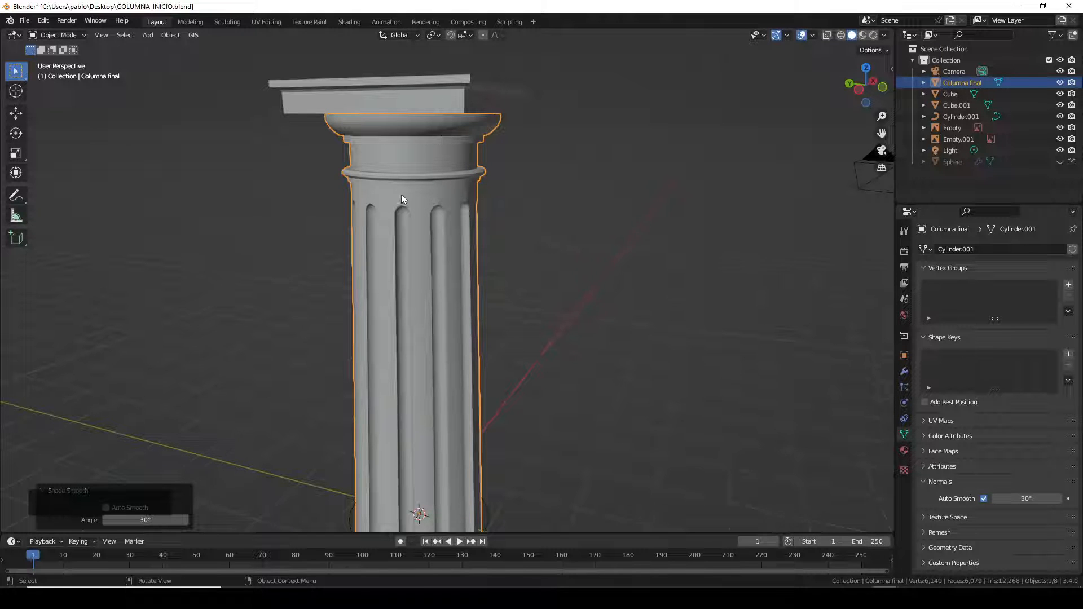
{"action": "middle_click_drag", "start_coordinate": [401, 195], "coordinate": [414, 165]}
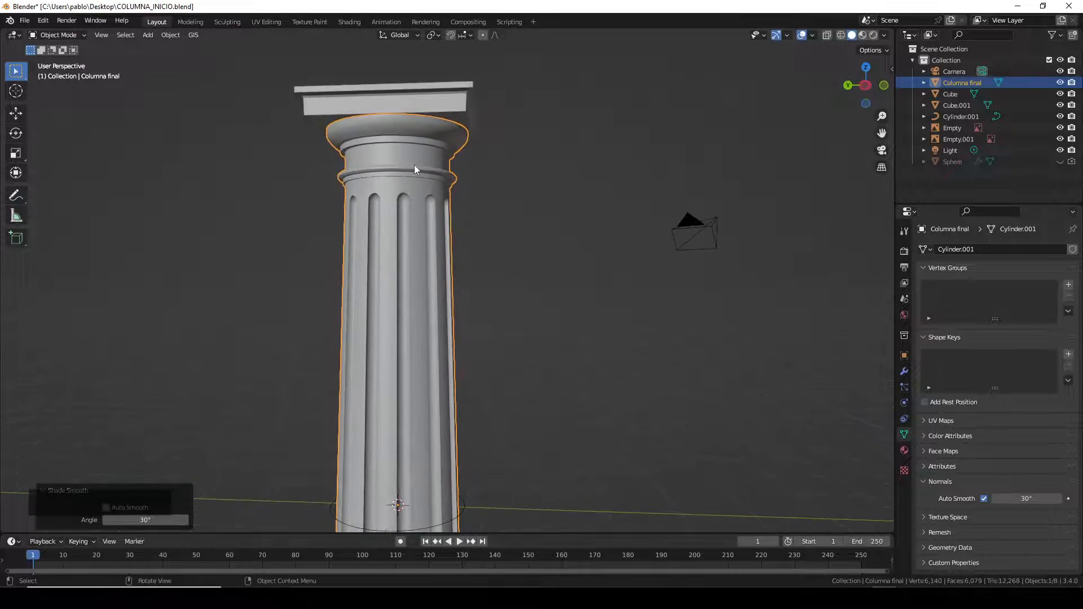
{"action": "middle_click_drag", "start_coordinate": [568, 241], "coordinate": [463, 241]}
- Join the square top slab and the bottom plinth into the fluted column, with the column as the active object
{"action": "left_click", "coordinate": [443, 106]}
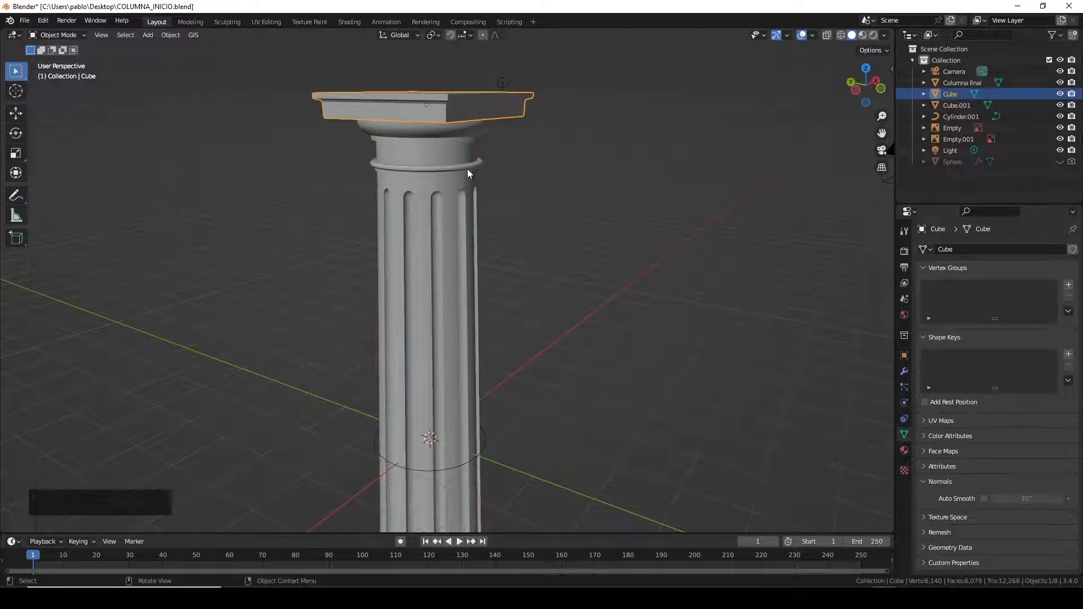
{"action": "middle_click_drag", "start_coordinate": [467, 169], "coordinate": [520, 210]}
{"action": "scroll", "coordinate": [499, 230], "scroll_direction": "down", "scroll_amount": 3}
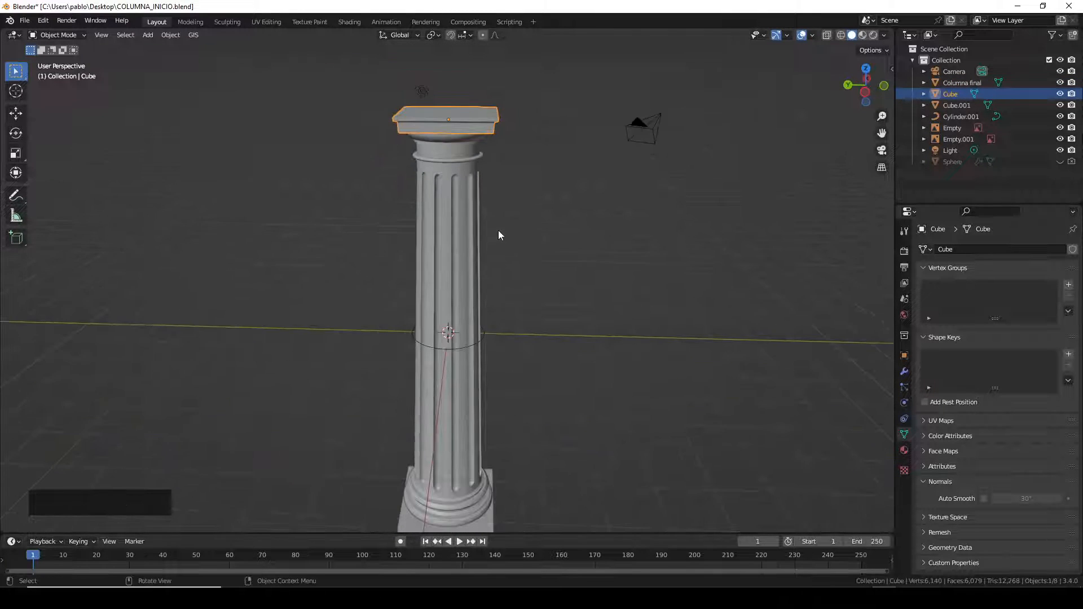
{"action": "middle_click_drag", "start_coordinate": [499, 252], "coordinate": [496, 211], "text": "shift"}
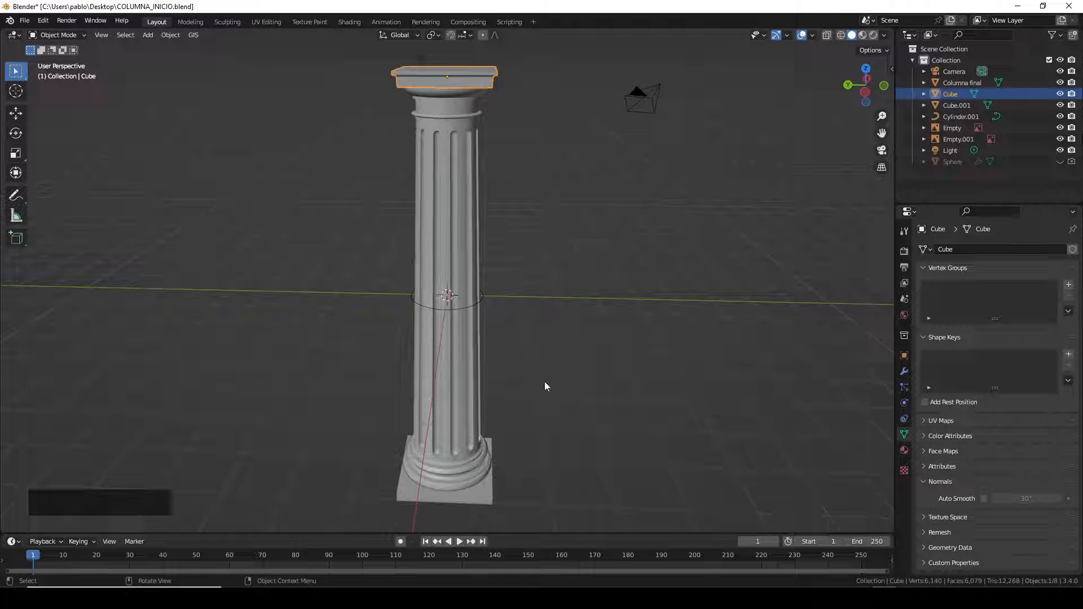
{"action": "key", "text": "shift"}
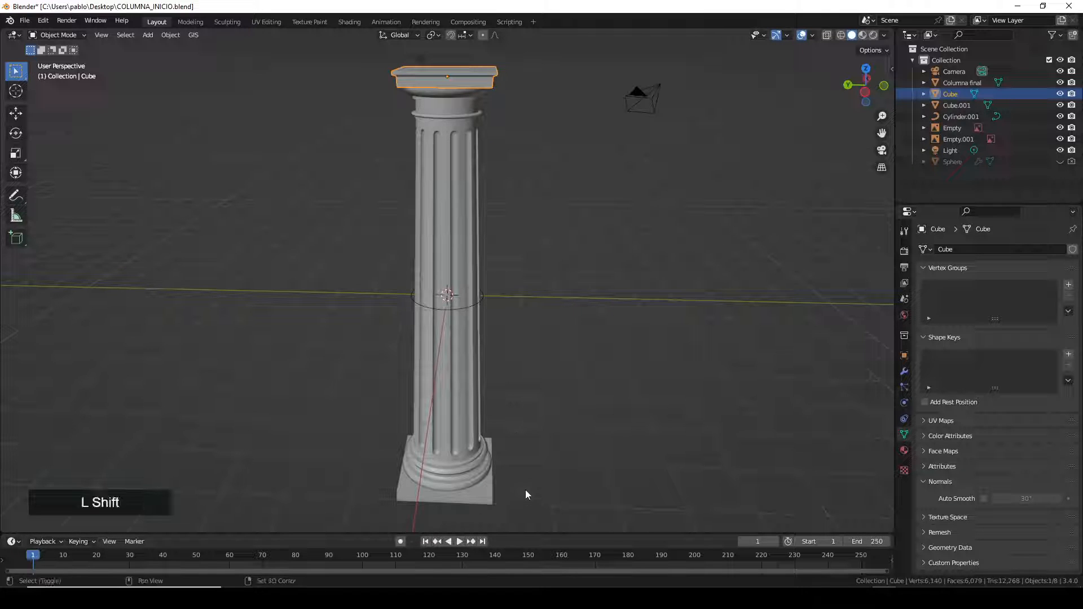
{"action": "left_click", "coordinate": [467, 502], "text": "shift"}
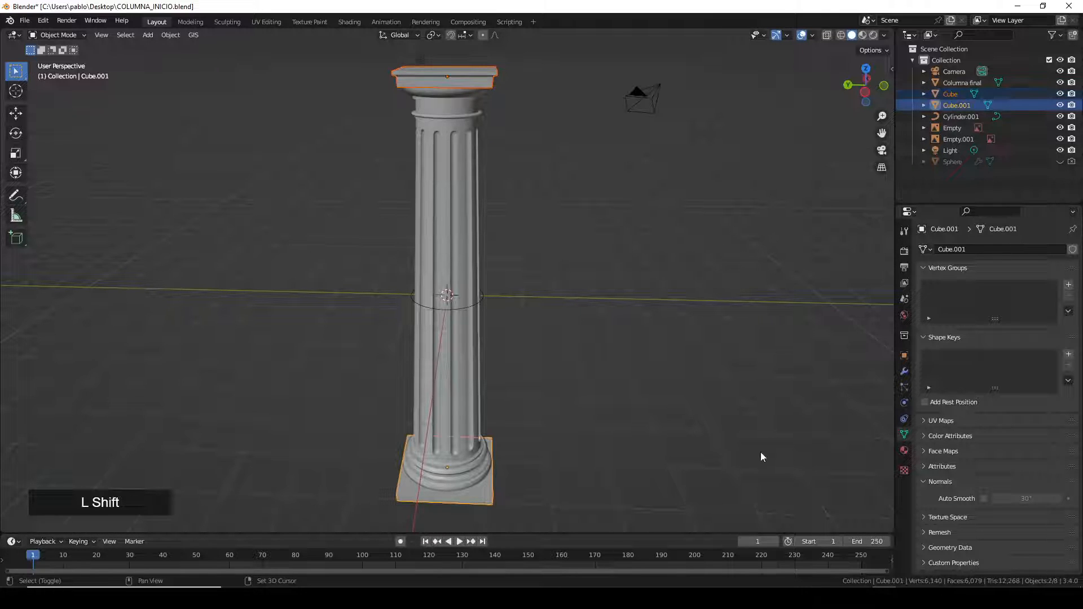
{"action": "left_click", "coordinate": [464, 249], "text": "shift"}
{"action": "middle_click_drag", "start_coordinate": [597, 341], "coordinate": [476, 125]}
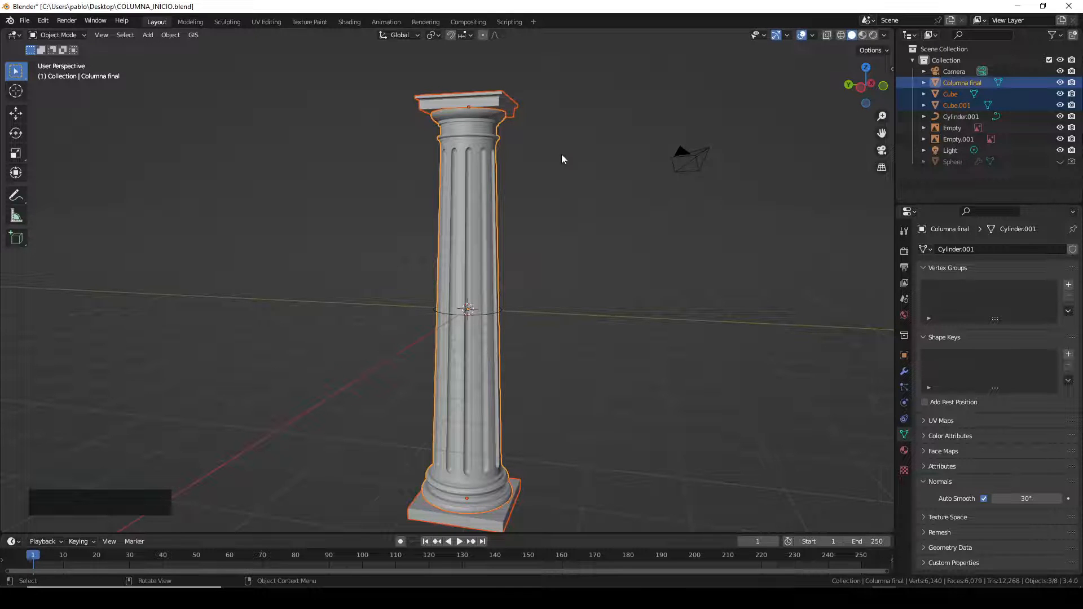
{"action": "middle_click_drag", "start_coordinate": [560, 154], "coordinate": [565, 235]}
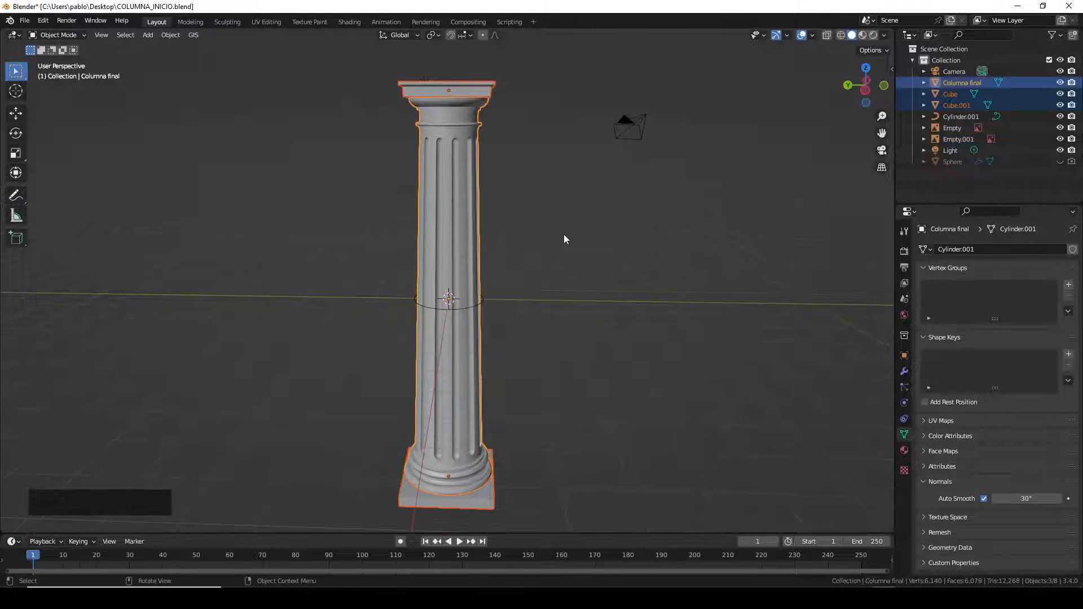
{"action": "key", "text": "ctrl"}
{"action": "key", "text": "ctrl+j"}
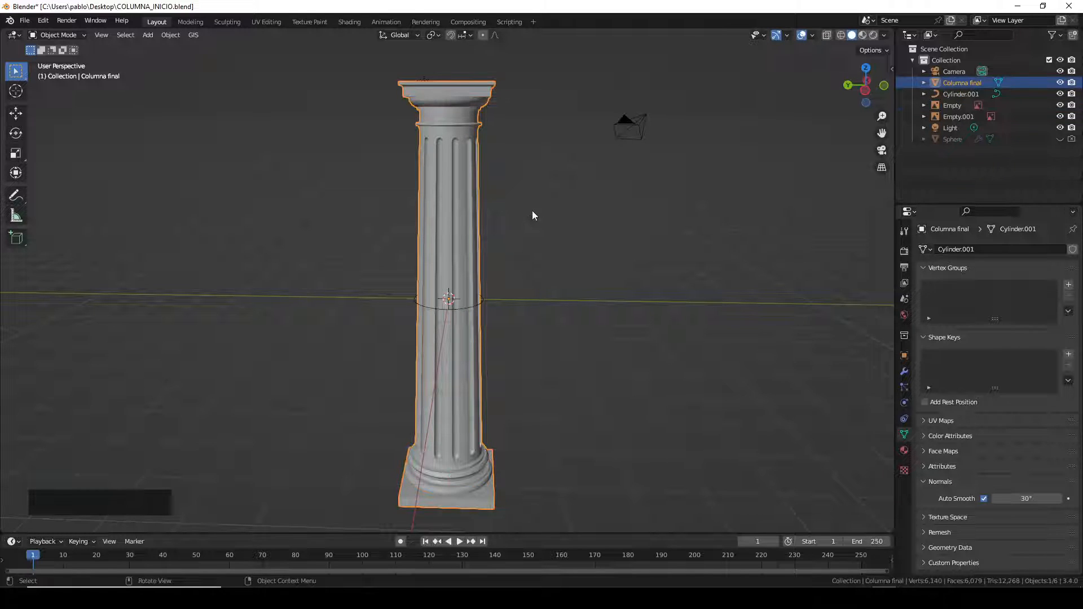
- Undo the join so the top slab, plinth and fluted column are separate objects again
{"action": "middle_click_drag", "start_coordinate": [533, 211], "coordinate": [553, 187]}
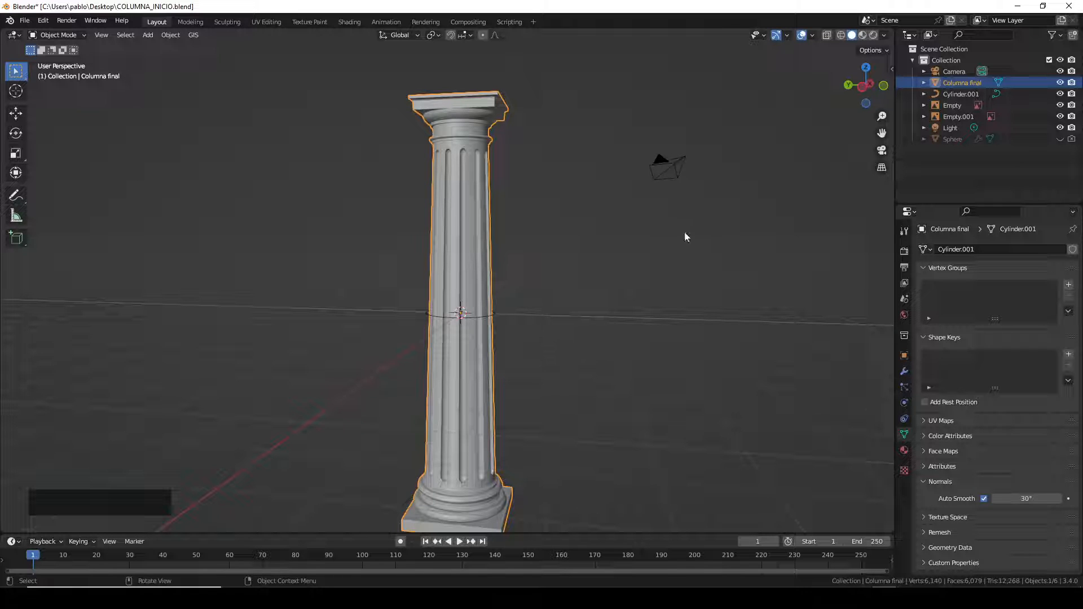
{"action": "left_click", "coordinate": [905, 371]}
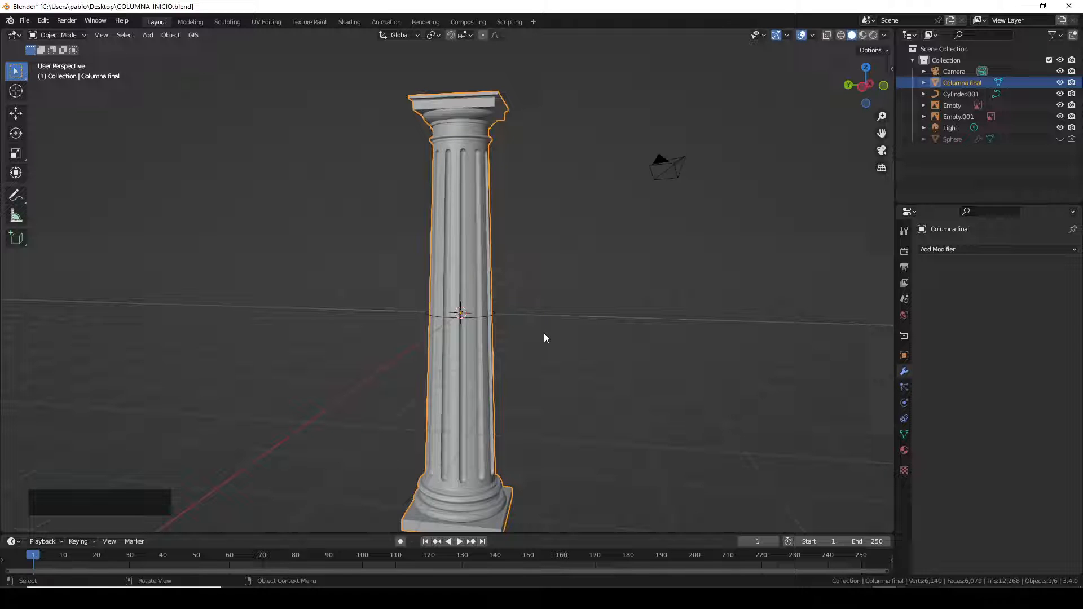
{"action": "key", "text": "ctrl+z"}
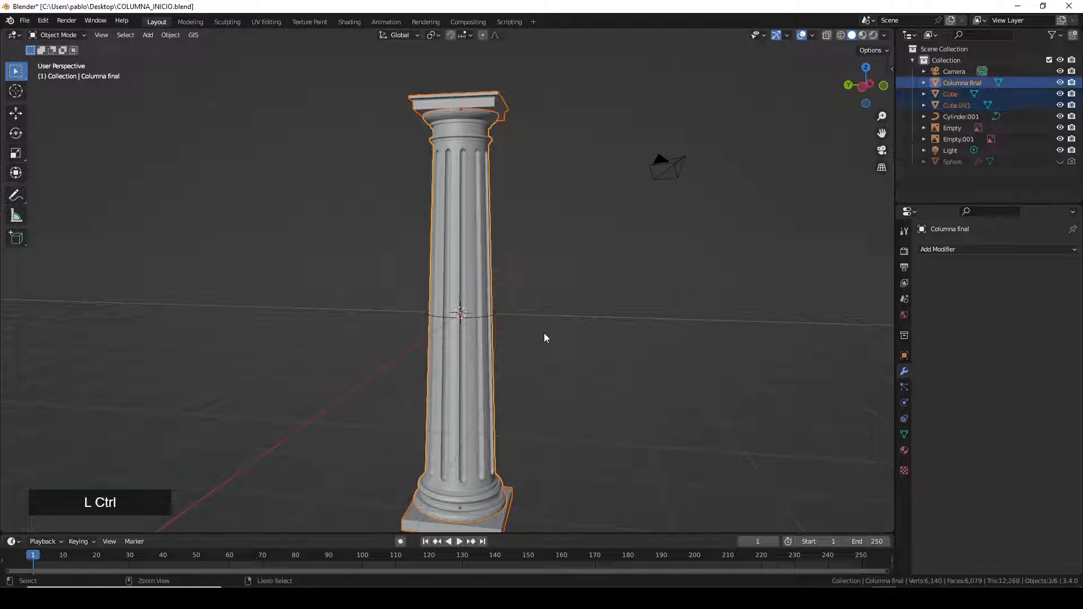
- Add an Array modifier to the fluted column alone, with a fixed count of 5
{"action": "mouse_move", "coordinate": [464, 310]}
{"action": "middle_mouse_down"}
{"action": "mouse_move", "coordinate": [545, 290]}
{"action": "mouse_move", "coordinate": [466, 279]}
{"action": "mouse_move", "coordinate": [438, 326]}
{"action": "mouse_move", "coordinate": [464, 305]}
{"action": "middle_mouse_up"}
{"action": "left_click", "coordinate": [479, 314]}
{"action": "key", "text": "KP_1"}
{"action": "left_click", "coordinate": [953, 249]}
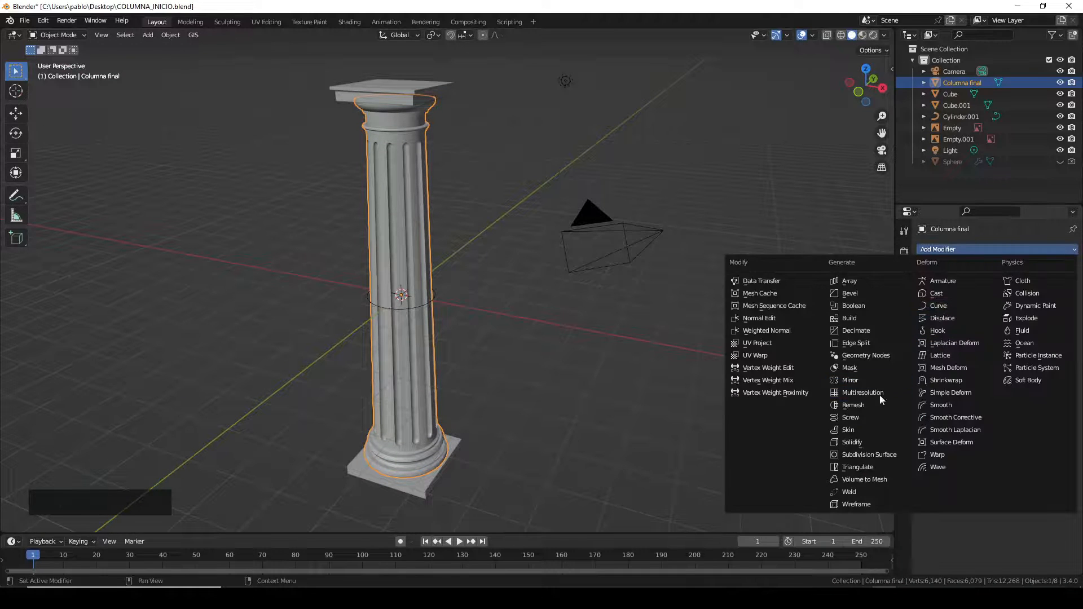
{"action": "left_click", "coordinate": [849, 281]}
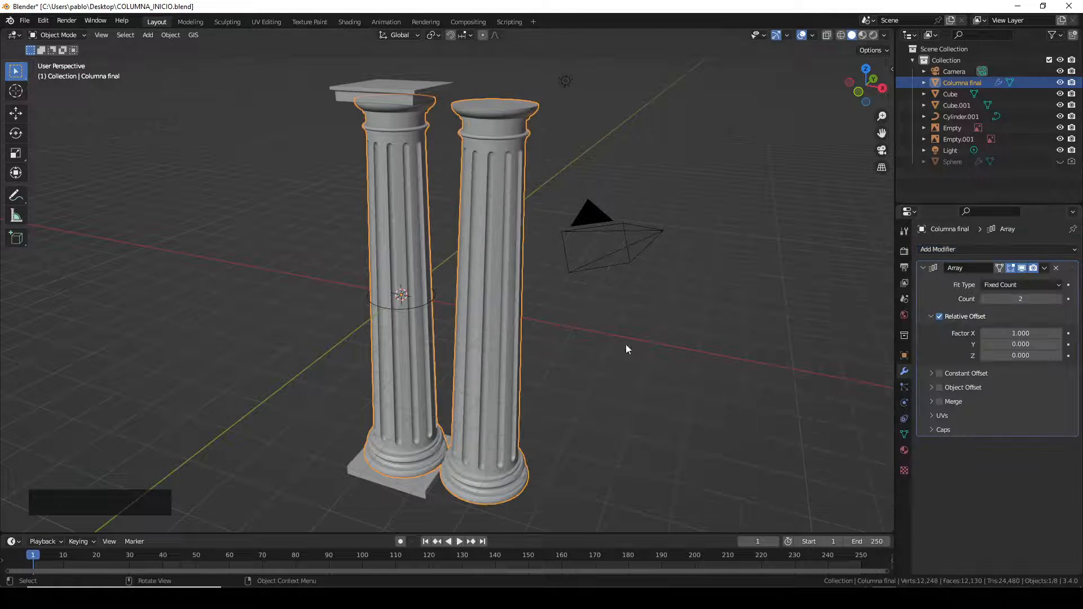
{"action": "left_click", "coordinate": [1060, 299]}
{"action": "left_click", "coordinate": [1060, 299]}
{"action": "left_click", "coordinate": [1060, 299]}
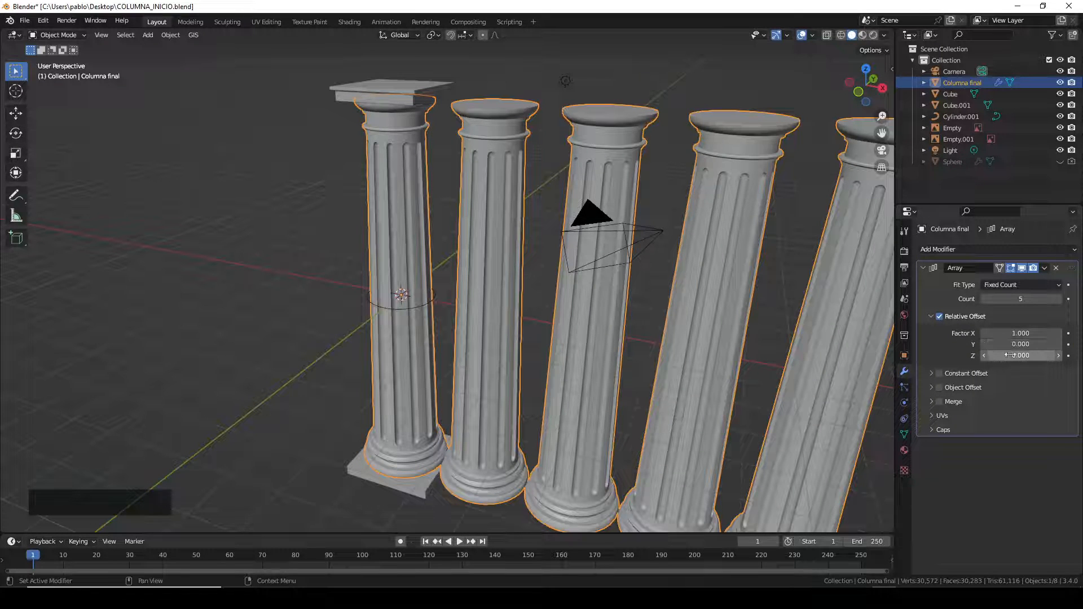
- Set the array's relative offset X factor to 2.1 to space the columns apart
{"action": "left_click_drag", "start_coordinate": [1014, 332], "coordinate": [1043, 333]}
{"action": "scroll", "coordinate": [571, 337], "scroll_direction": "down", "scroll_amount": 3}
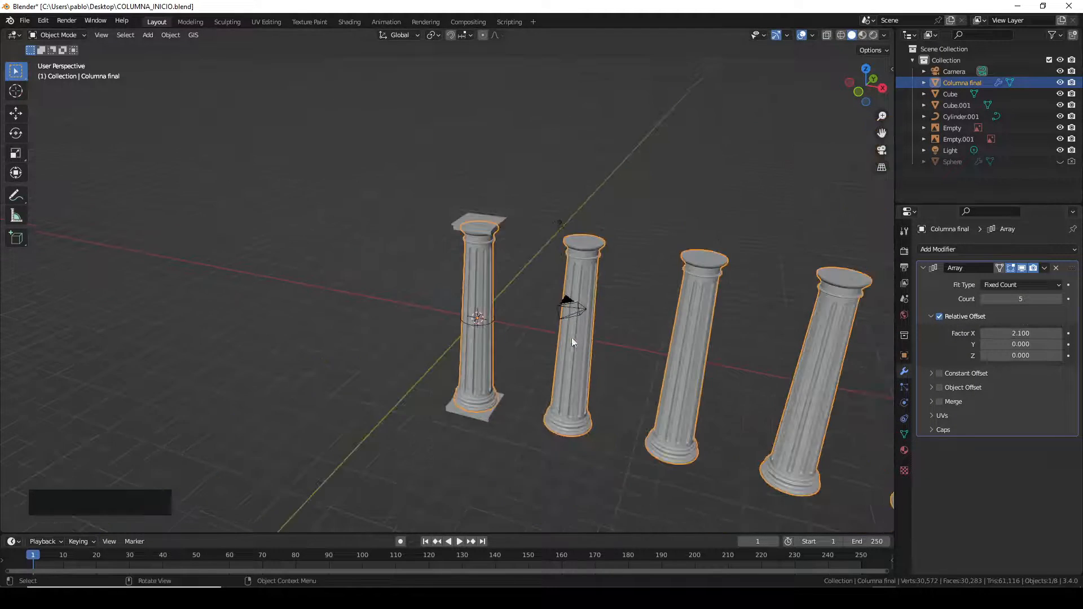
{"action": "middle_click_drag", "start_coordinate": [572, 341], "coordinate": [420, 342]}
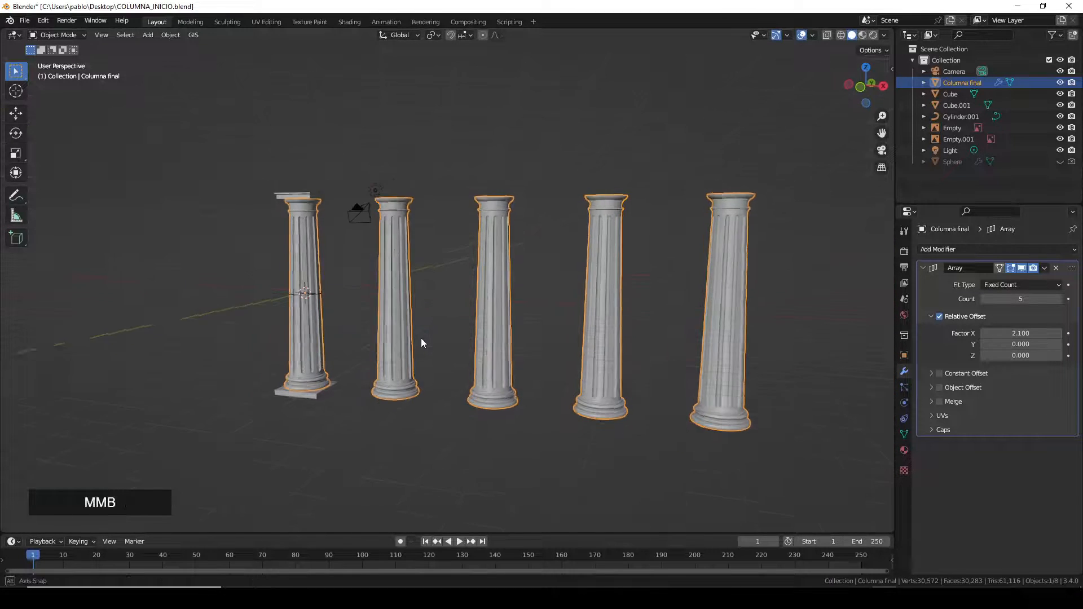
- Join the top slab and plinth into the arrayed column with the column active, and undo that join
{"action": "scroll", "coordinate": [361, 260], "scroll_direction": "up", "scroll_amount": 2}
{"action": "left_click", "coordinate": [241, 157]}
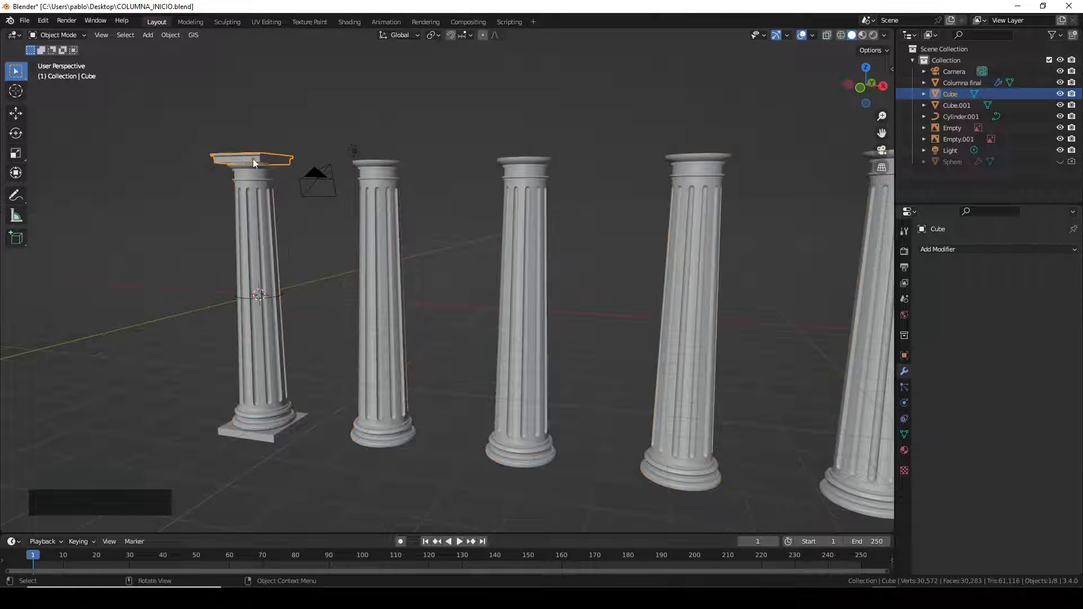
{"action": "left_click", "coordinate": [269, 436], "text": "shift"}
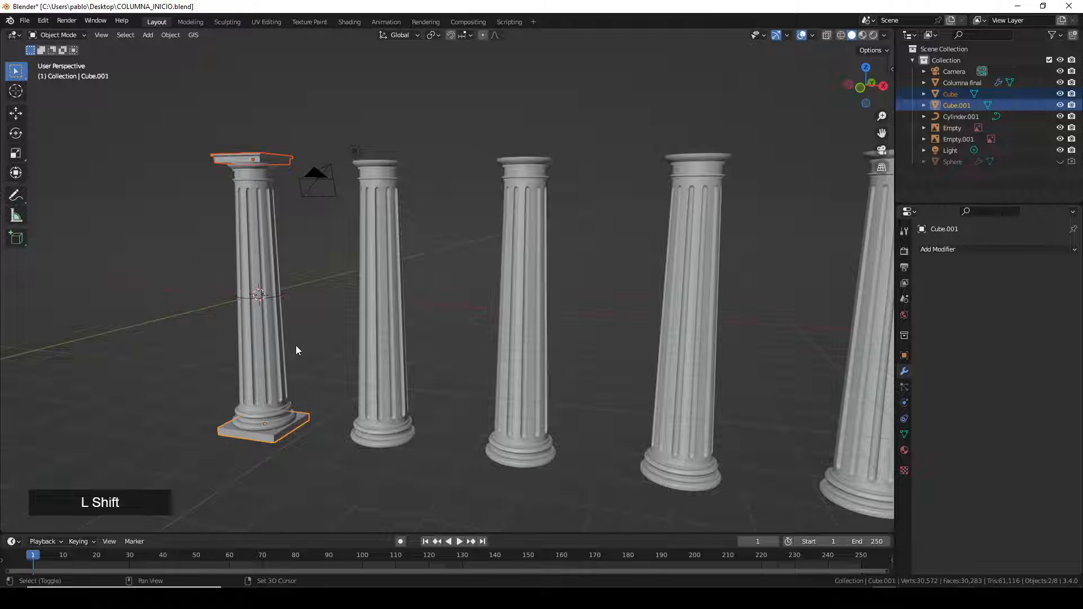
{"action": "left_click", "coordinate": [267, 326], "text": "shift"}
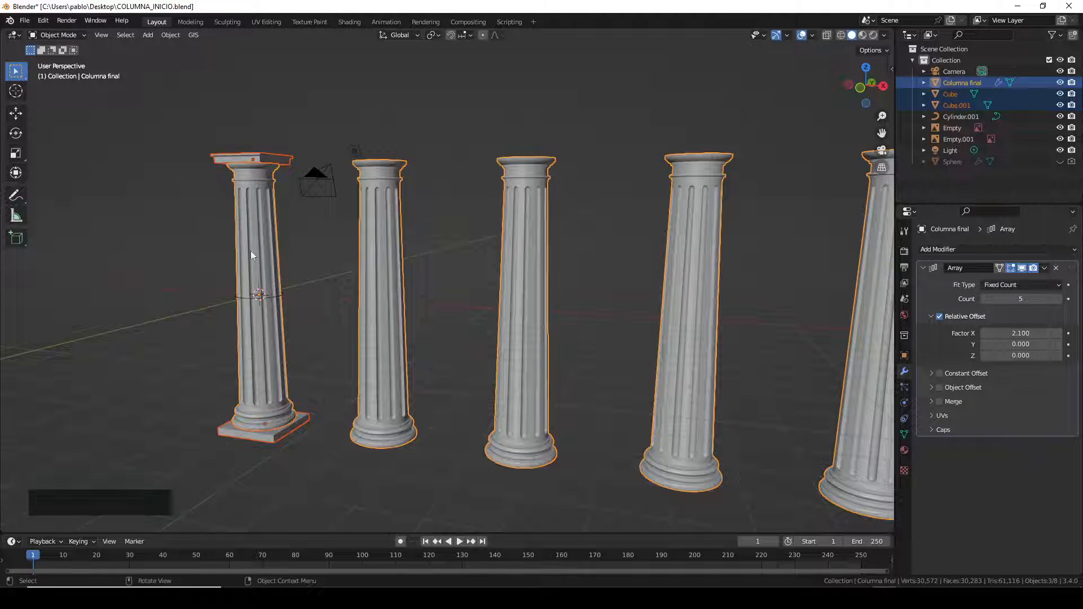
{"action": "key", "text": "ctrl+j"}
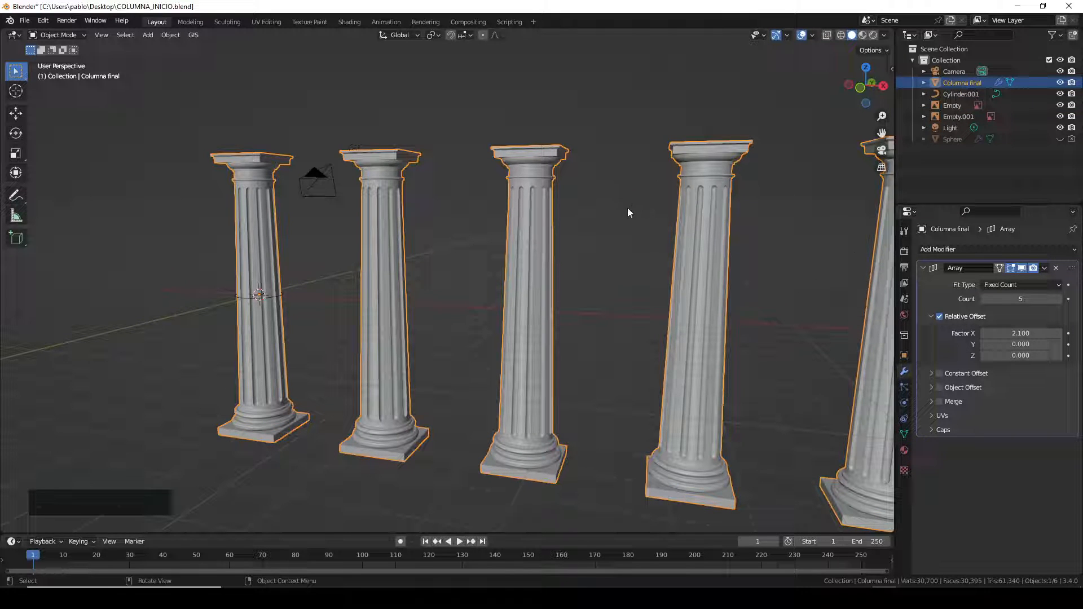
{"action": "key", "text": "ctrl+z"}
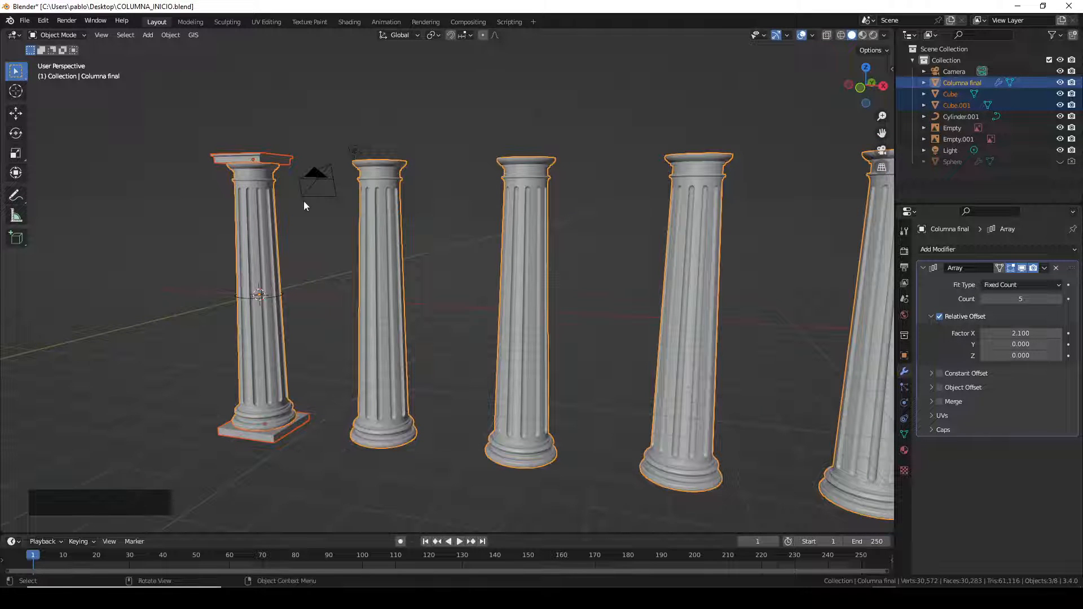
- Join the arrayed column, top slab and bottom plinth with the plinth as the active object
{"action": "left_click", "coordinate": [266, 251]}
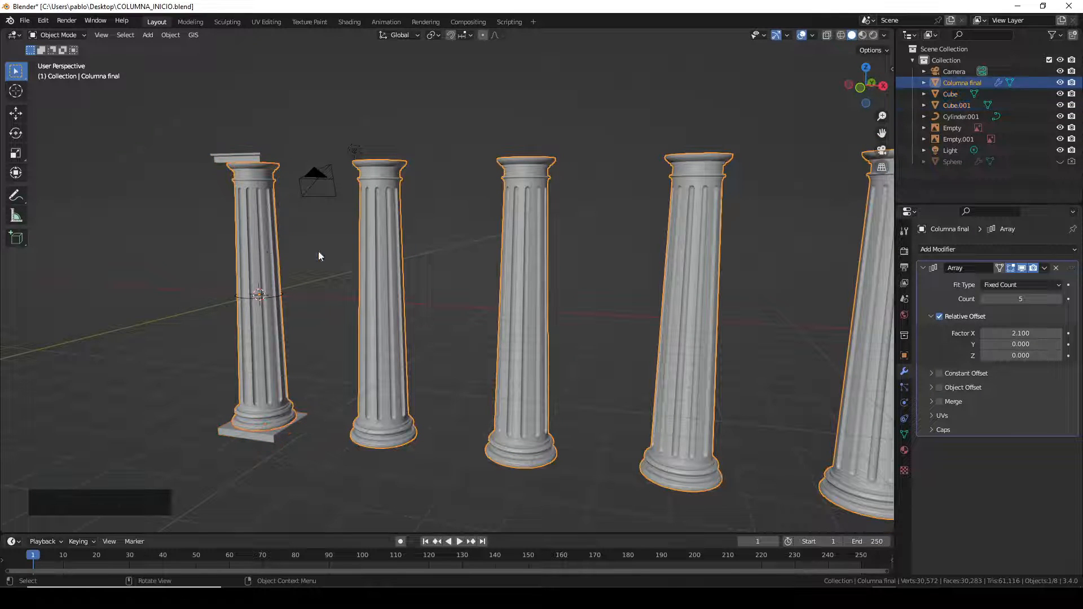
{"action": "left_click", "coordinate": [277, 157], "text": "shift"}
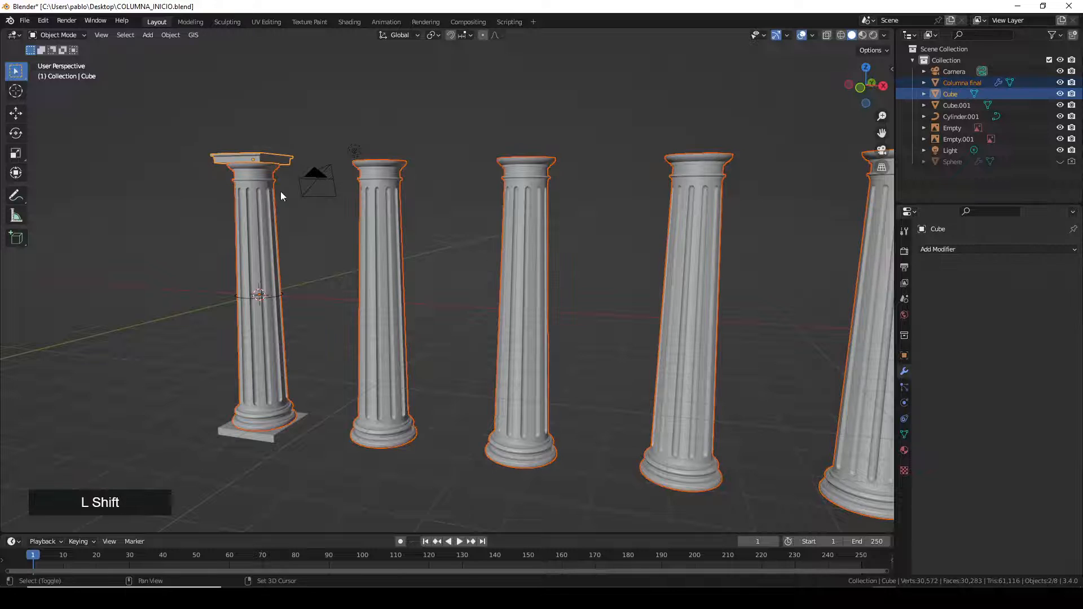
{"action": "left_click", "coordinate": [268, 434], "text": "shift"}
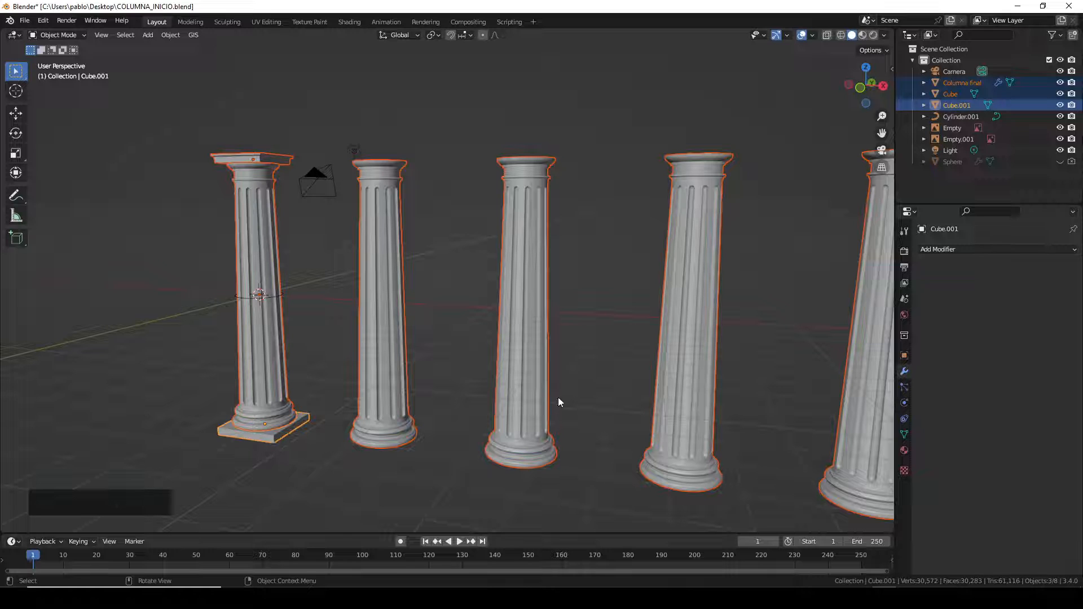
{"action": "key", "text": "ctrl+j"}
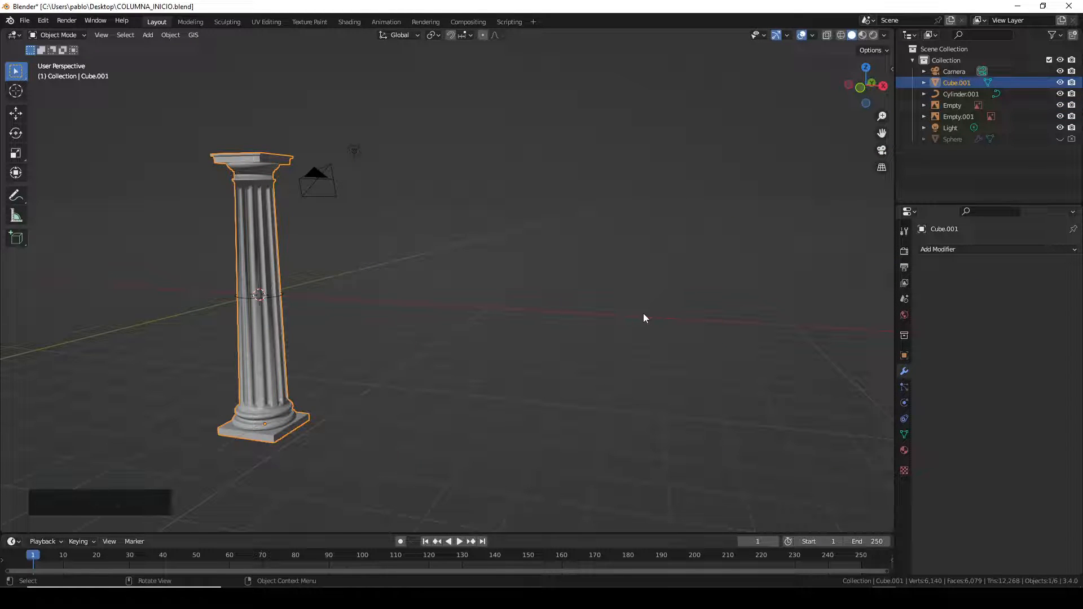
{"action": "scroll", "coordinate": [301, 340], "scroll_direction": "up", "scroll_amount": 2}
{"action": "middle_click_drag", "start_coordinate": [302, 340], "coordinate": [323, 326]}
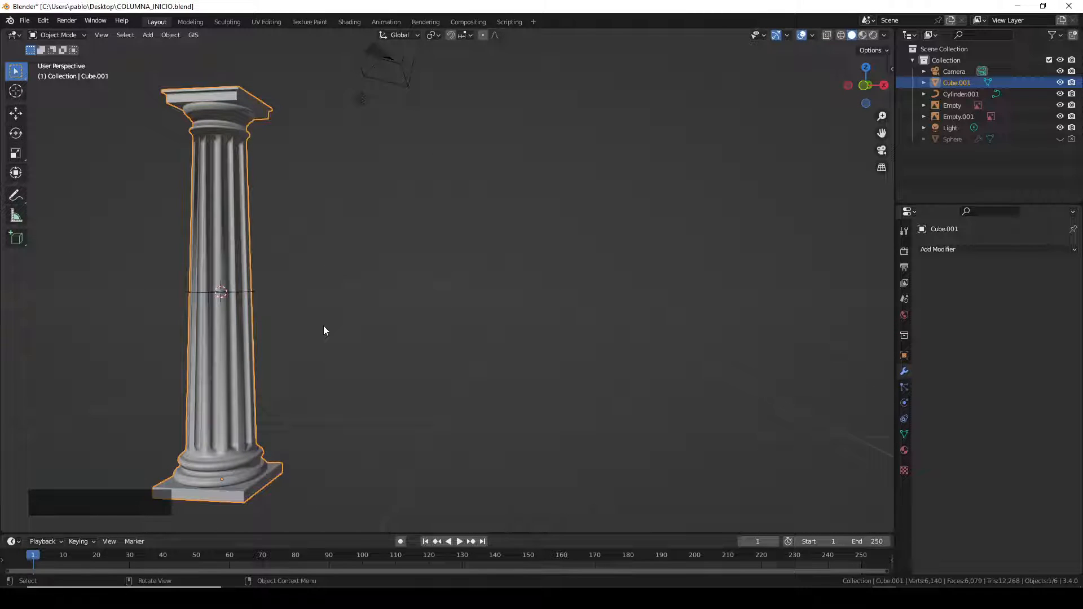
- Undo the join made with the plinth active, and compare the Auto Smooth normals settings of the arrayed column and the plinth
{"action": "key", "text": "ctrl"}
{"action": "key", "text": "ctrl+z"}
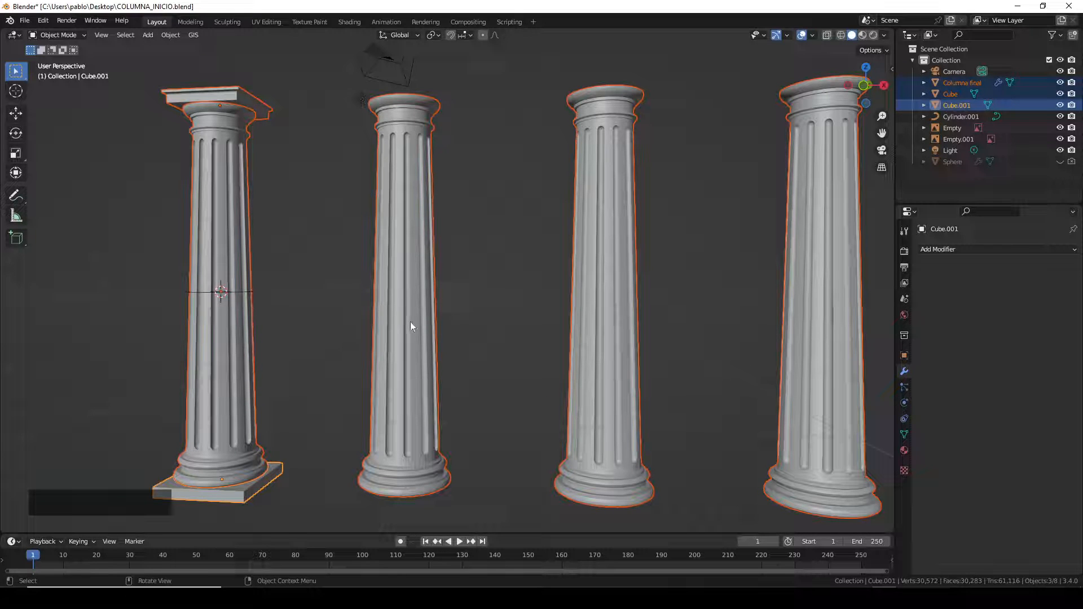
{"action": "scroll", "coordinate": [410, 321], "scroll_direction": "down", "scroll_amount": 2}
{"action": "middle_click_drag", "start_coordinate": [367, 287], "coordinate": [361, 297]}
{"action": "left_click", "coordinate": [287, 255]}
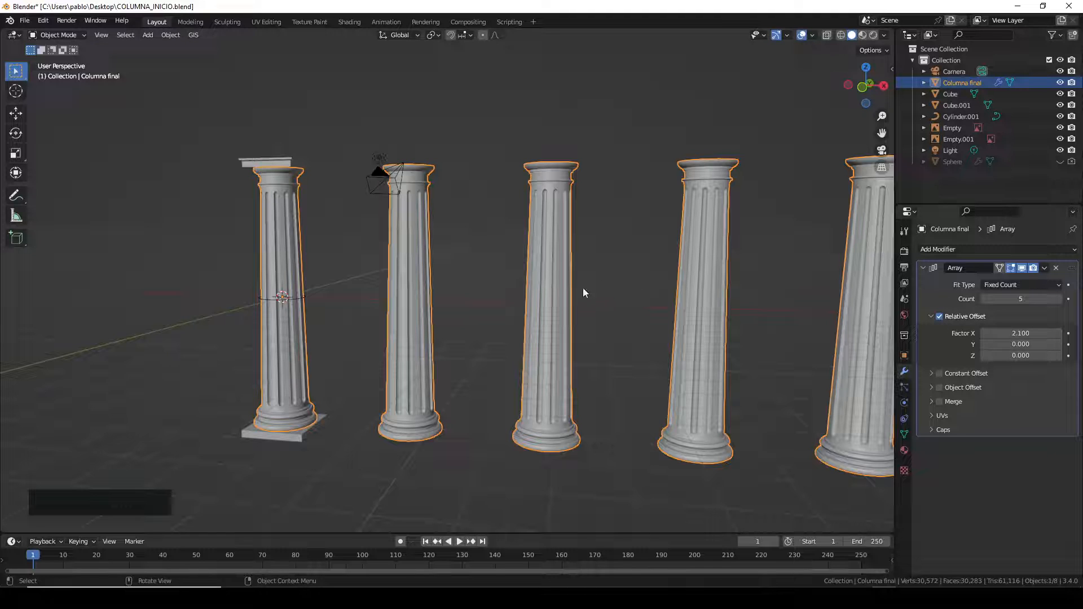
{"action": "left_click", "coordinate": [905, 435]}
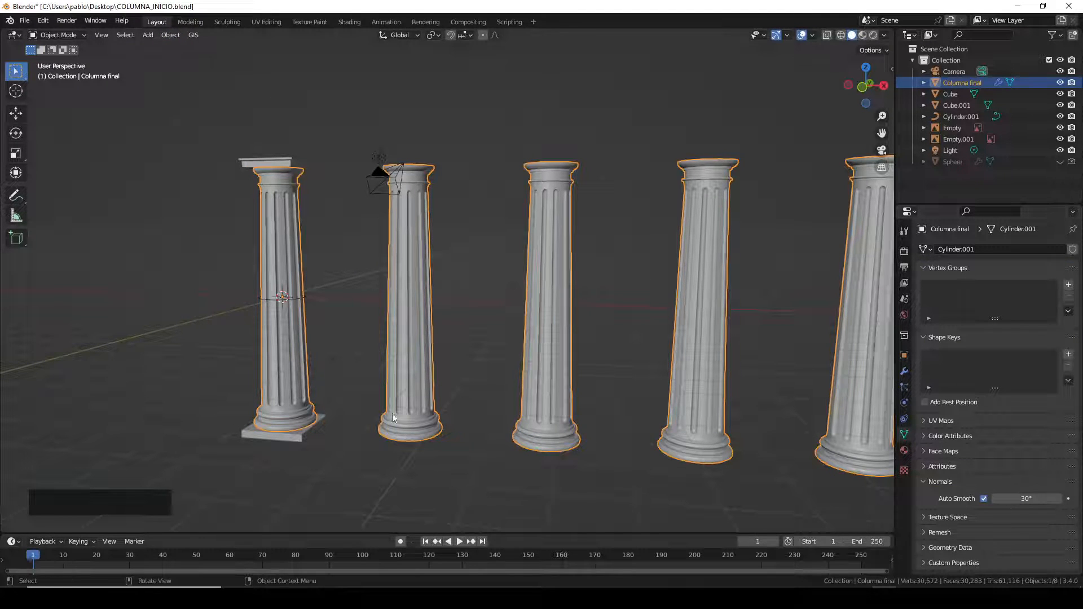
{"action": "middle_click_drag", "start_coordinate": [393, 417], "coordinate": [342, 423]}
{"action": "left_click", "coordinate": [294, 432]}
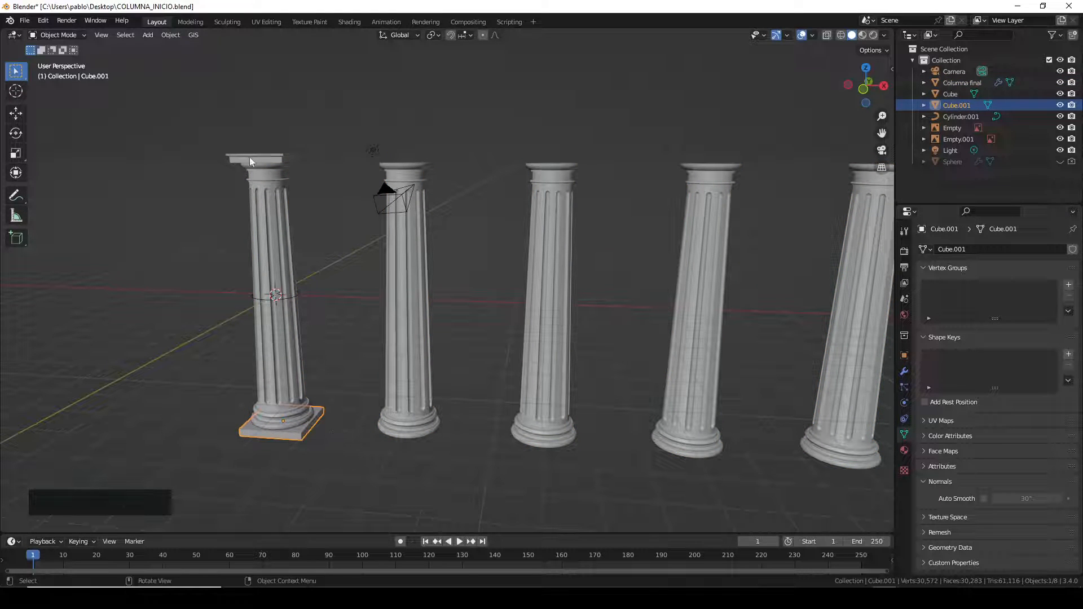
- Apply Shade Smooth to the top slab alone, leaving Auto Smooth off, and inspect its shading up close
{"action": "left_click", "coordinate": [267, 160]}
{"action": "middle_click_drag", "start_coordinate": [366, 414], "coordinate": [222, 130]}
{"action": "left_click", "coordinate": [170, 35]}
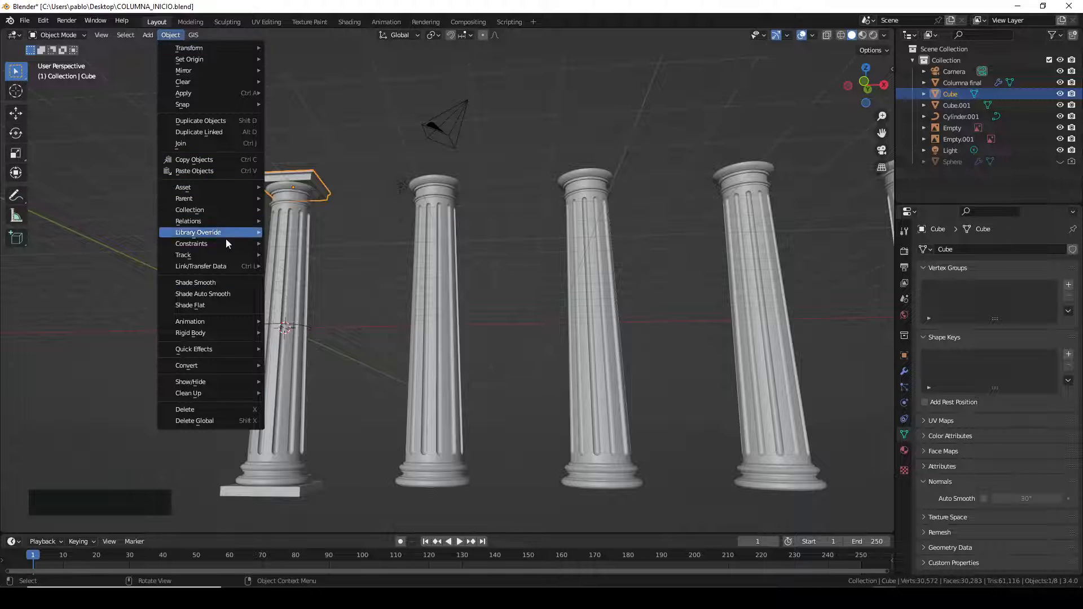
{"action": "left_click", "coordinate": [217, 282]}
{"action": "scroll", "coordinate": [279, 175], "scroll_direction": "up", "scroll_amount": 2}
{"action": "scroll", "coordinate": [279, 175], "scroll_direction": "up", "scroll_amount": 3}
{"action": "mouse_move", "coordinate": [294, 201]}
{"action": "middle_mouse_down"}
{"action": "mouse_move", "coordinate": [278, 208]}
{"action": "mouse_move", "coordinate": [294, 207]}
{"action": "middle_mouse_up"}
{"action": "scroll", "coordinate": [383, 263], "scroll_direction": "down", "scroll_amount": 4}
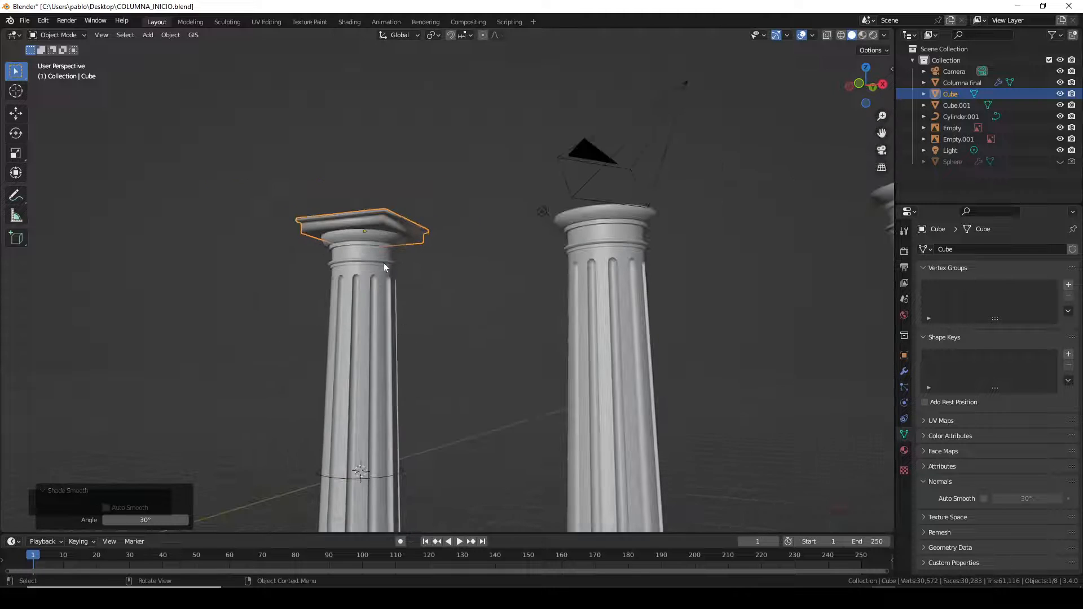
{"action": "middle_click_drag", "start_coordinate": [418, 362], "coordinate": [448, 374]}
{"action": "scroll", "coordinate": [448, 375], "scroll_direction": "down", "scroll_amount": 1}
{"action": "scroll", "coordinate": [402, 379], "scroll_direction": "down", "scroll_amount": 3}
- Join the arrayed column, bottom plinth and top slab with the top slab as the active object, and inspect the shading
{"action": "left_click", "coordinate": [391, 459]}
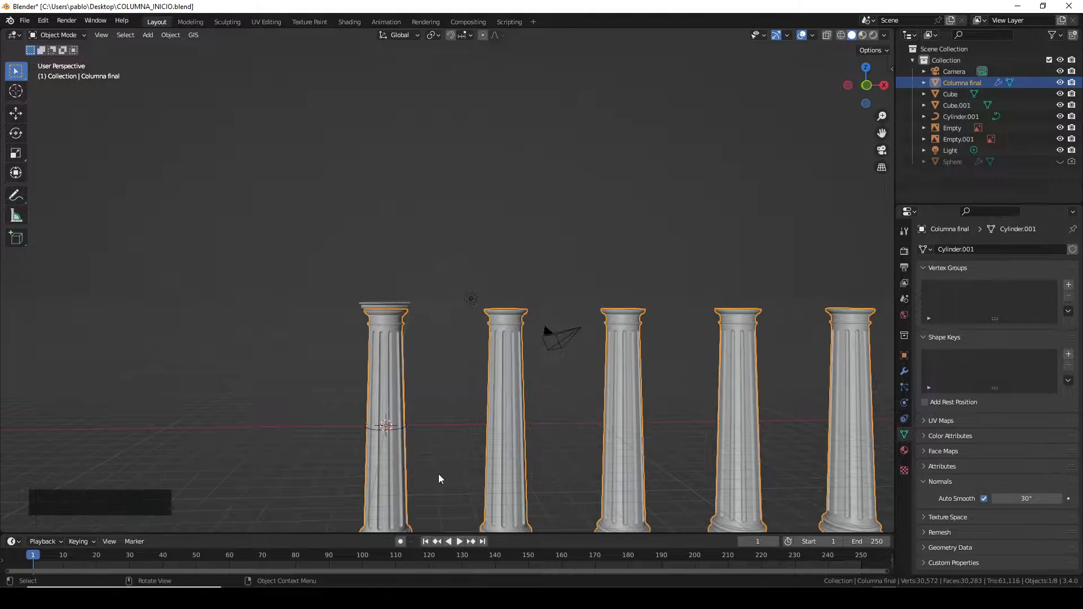
{"action": "middle_click_drag", "start_coordinate": [438, 473], "coordinate": [397, 430]}
{"action": "scroll", "coordinate": [420, 446], "scroll_direction": "down", "scroll_amount": 3}
{"action": "scroll", "coordinate": [419, 341], "scroll_direction": "up", "scroll_amount": 3}
{"action": "left_click", "coordinate": [387, 472], "text": "shift"}
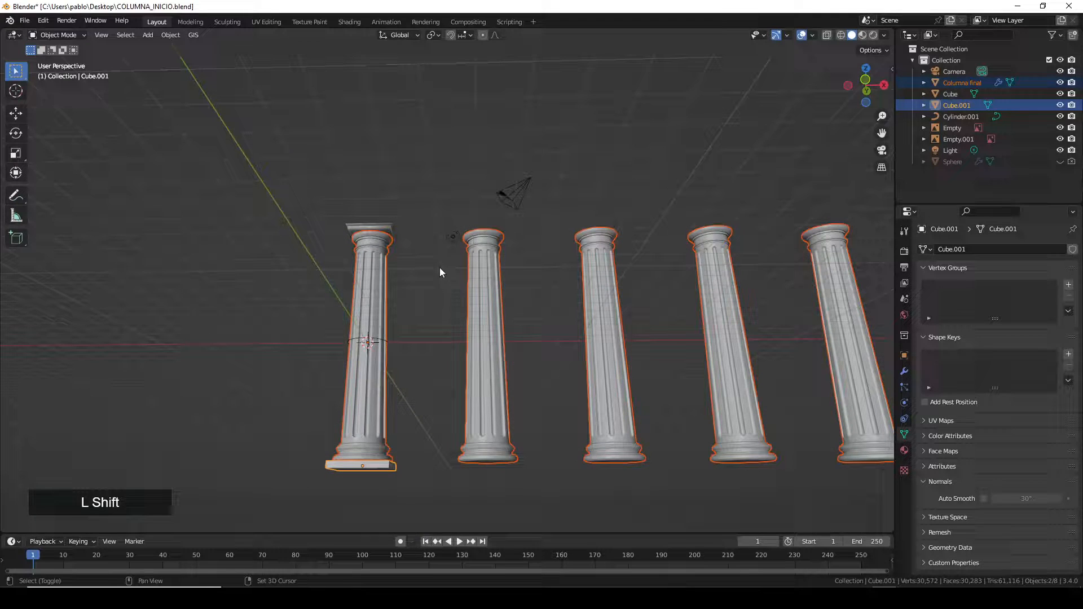
{"action": "left_click", "coordinate": [379, 222], "text": "shift"}
{"action": "scroll", "coordinate": [383, 228], "scroll_direction": "up", "scroll_amount": 5}
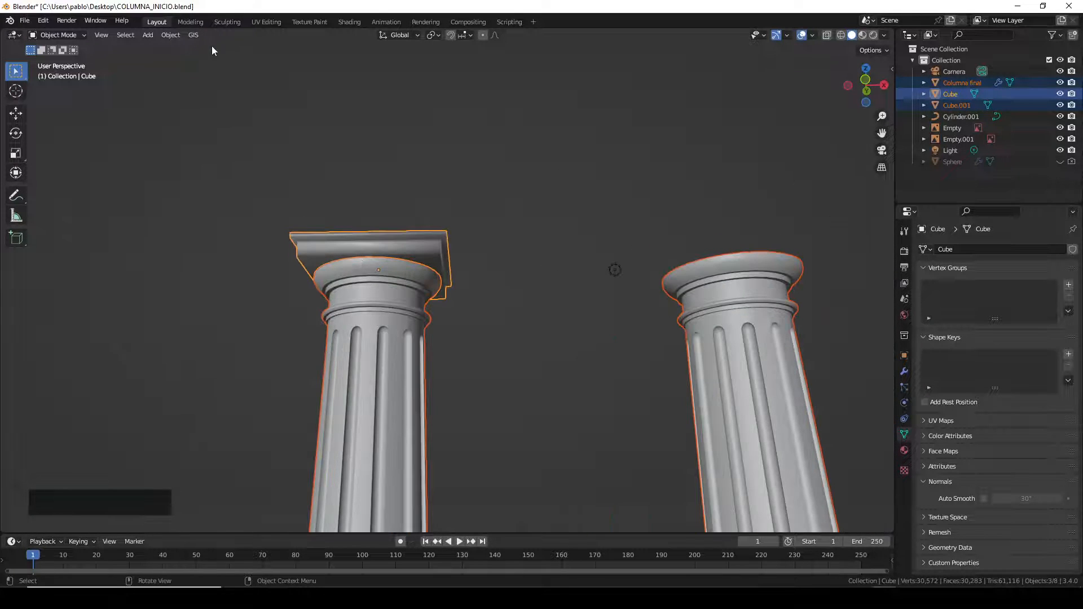
{"action": "key", "text": "ctrl+j"}
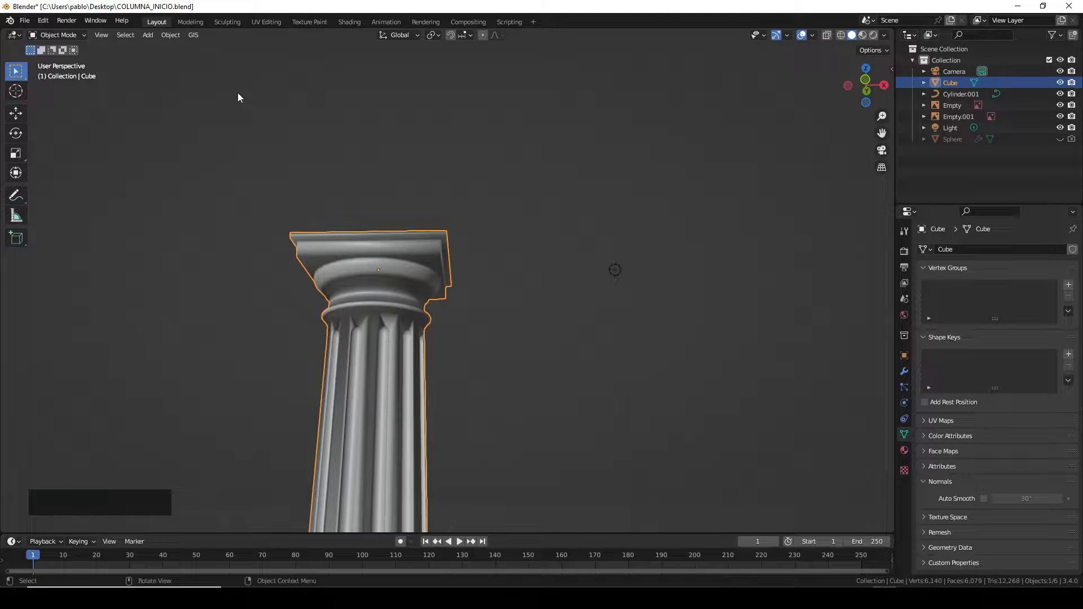
{"action": "middle_click_drag", "start_coordinate": [425, 406], "coordinate": [349, 362]}
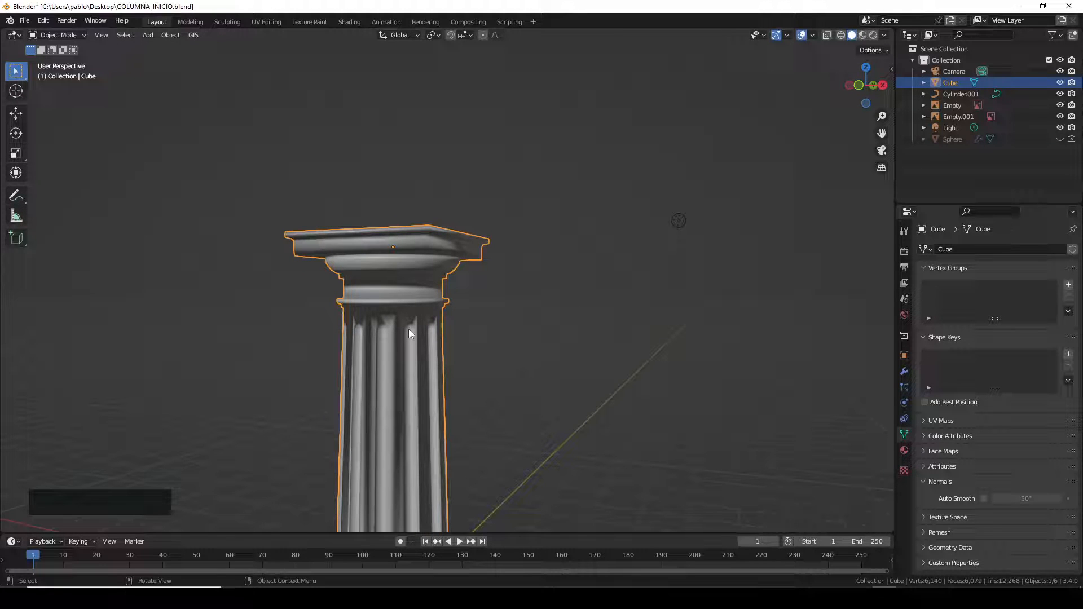
- Undo the join made with the top slab active
{"action": "key", "text": "ctrl+z"}
{"action": "scroll", "coordinate": [469, 319], "scroll_direction": "down", "scroll_amount": 4}
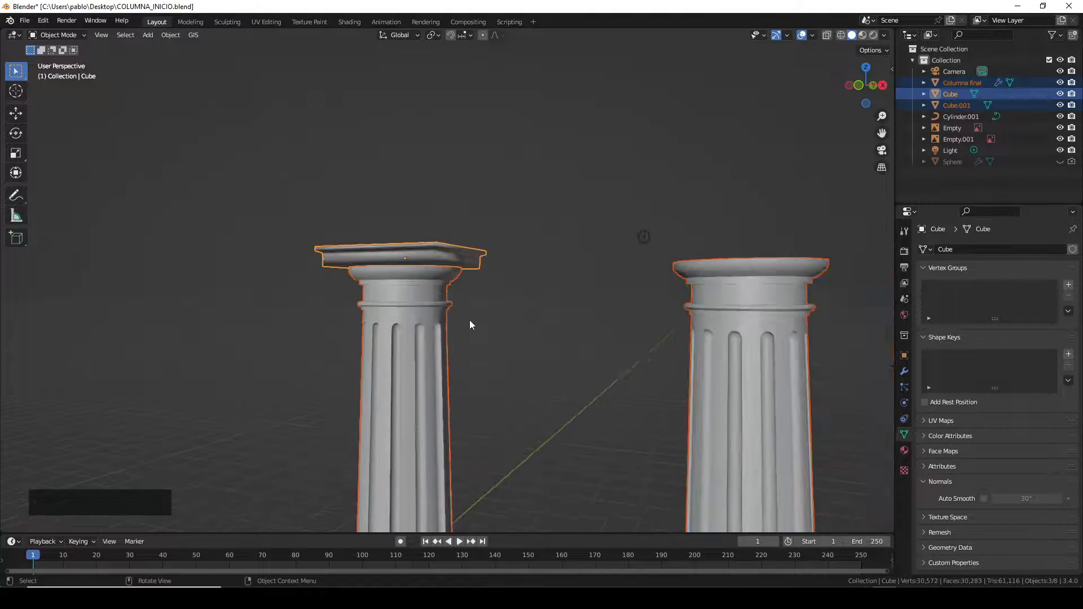
{"action": "middle_click_drag", "start_coordinate": [495, 334], "coordinate": [545, 331]}
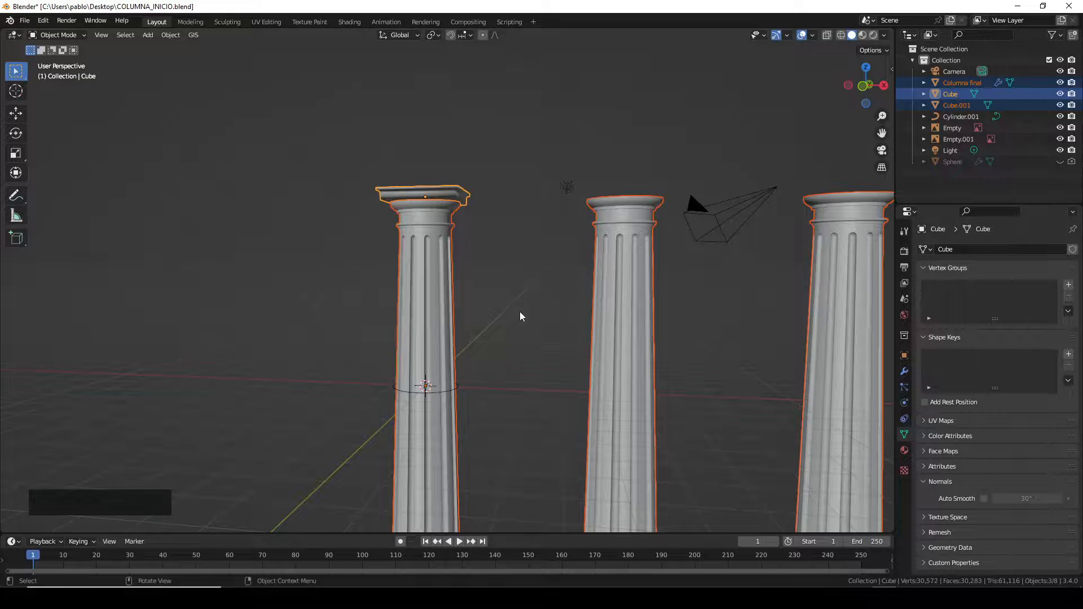
{"action": "scroll", "coordinate": [519, 311], "scroll_direction": "down", "scroll_amount": 3}
{"action": "scroll", "coordinate": [523, 341], "scroll_direction": "up", "scroll_amount": 2}
{"action": "middle_click_drag", "start_coordinate": [523, 341], "coordinate": [467, 261], "text": "shift"}
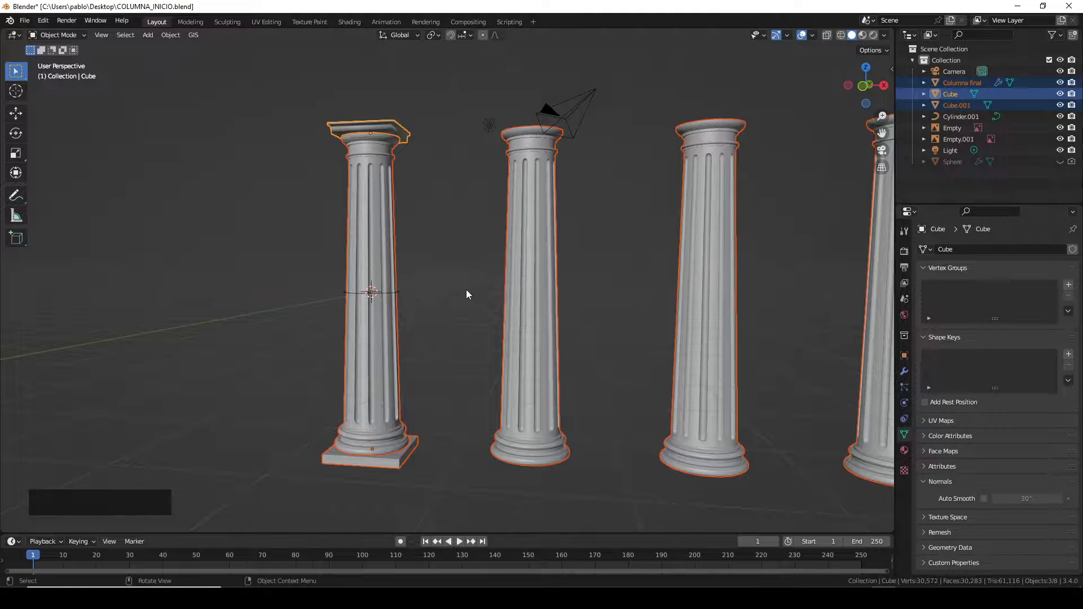
- Join the top slab and bottom plinth into the arrayed column with the column as the active object
{"action": "left_click", "coordinate": [392, 130]}
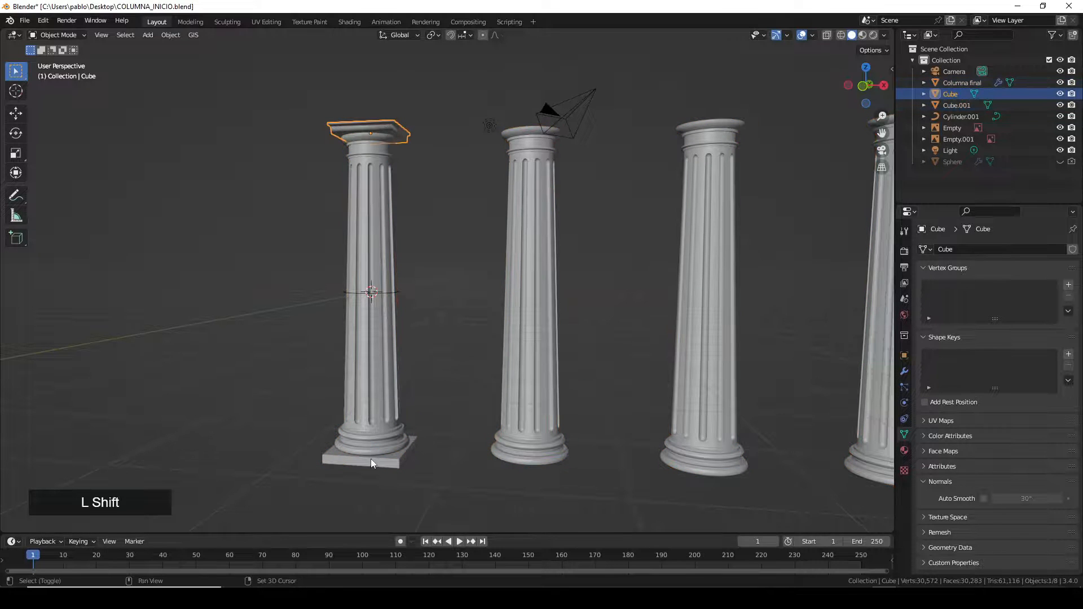
{"action": "left_click", "coordinate": [389, 460], "text": "shift"}
{"action": "left_click", "coordinate": [536, 296], "text": "shift"}
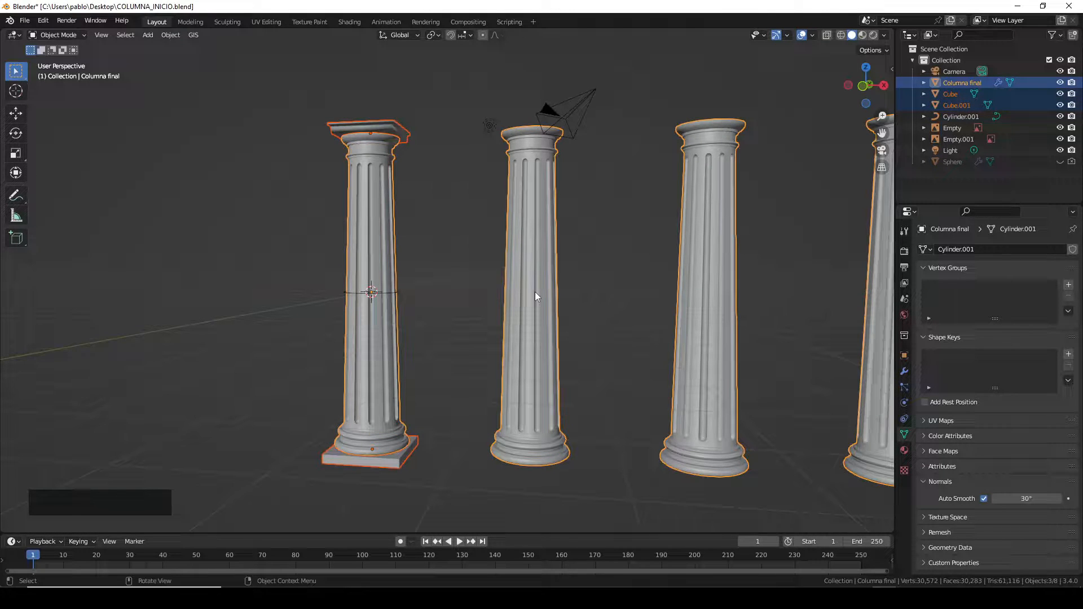
{"action": "key", "text": "ctrl+j"}
{"action": "mouse_move", "coordinate": [549, 241]}
{"action": "middle_mouse_down"}
{"action": "mouse_move", "coordinate": [612, 260]}
{"action": "mouse_move", "coordinate": [562, 238]}
{"action": "middle_mouse_up"}
{"action": "middle_click_drag", "start_coordinate": [621, 330], "coordinate": [506, 337], "text": "shift"}
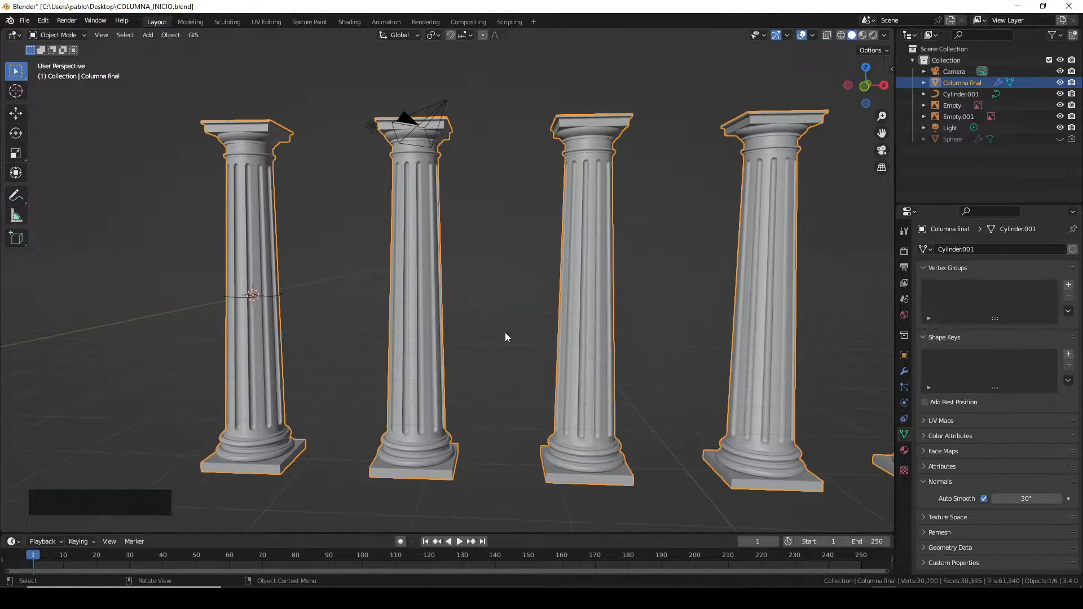